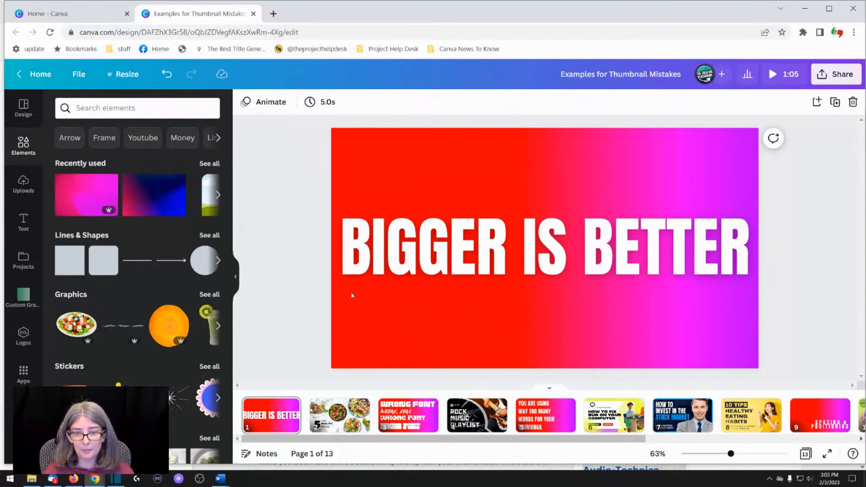
Step: On page 2, delete all the salad images except the shrimp bowl in the upper corner
left_click(338, 424)
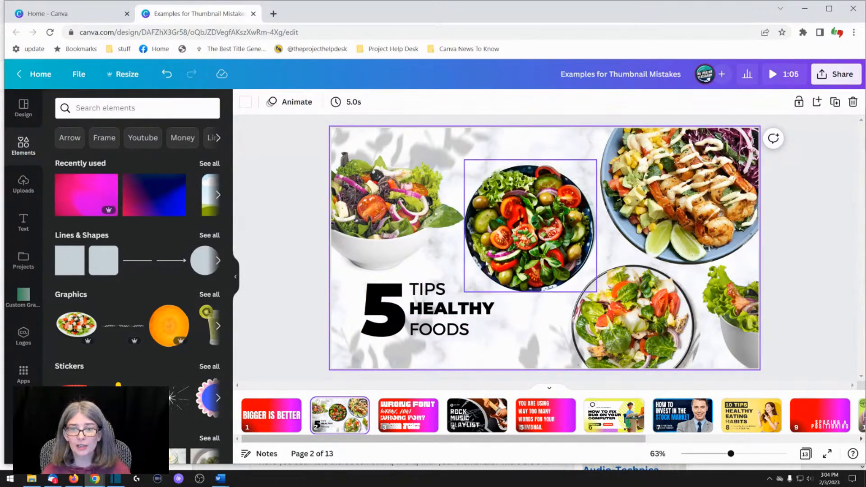
left_click(413, 223)
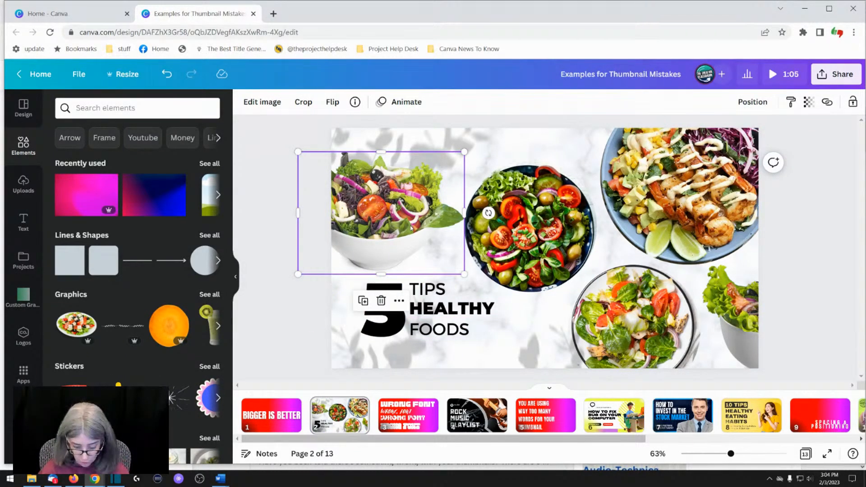
key("Delete")
left_click(523, 230)
key("Delete")
left_click(606, 300)
left_click(515, 213)
left_click_drag(515, 213, 619, 299)
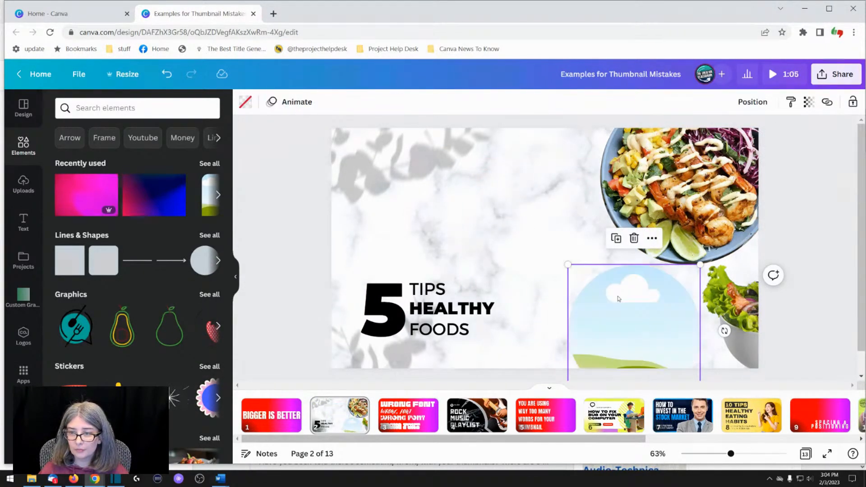
key("Delete")
left_click(710, 298)
key("Delete")
Step: Enlarge the shrimp salad bowl and reposition it so it fills the right part of the page from top to bottom
left_click(672, 243)
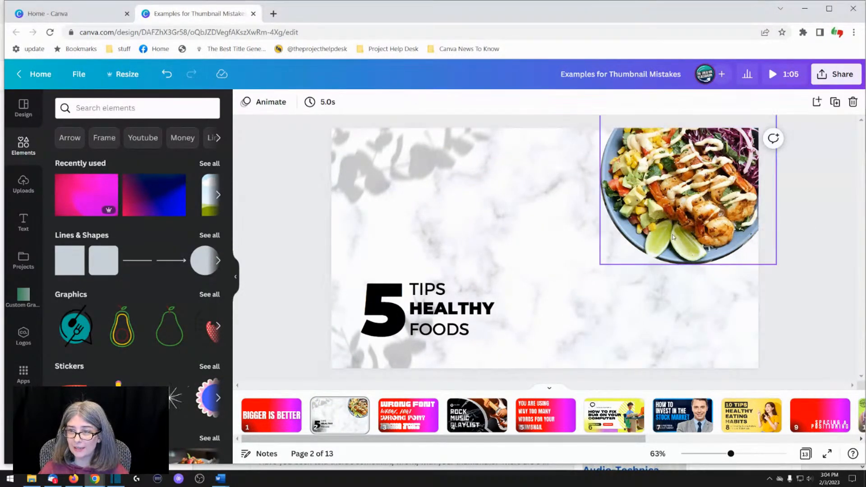
left_click_drag(599, 265, 448, 382)
mouse_move(626, 317)
left_mouse_down()
mouse_move(713, 300)
mouse_move(632, 297)
left_mouse_up()
Step: Try to enlarge the number 5 and the title words together, and undo the scaling
left_click(381, 311)
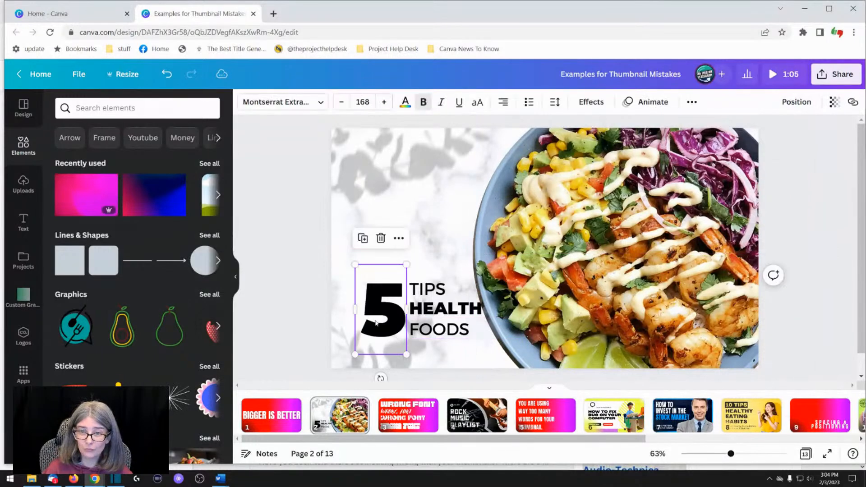
left_click(428, 292, "shift")
left_click(442, 334, "shift")
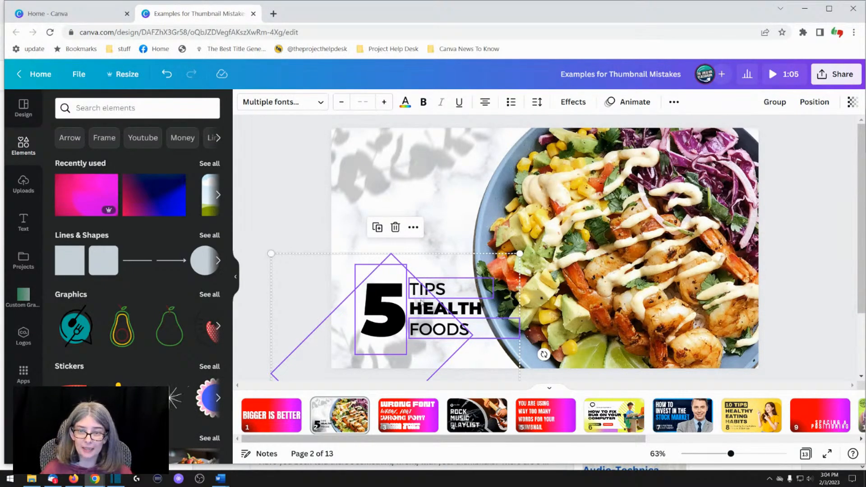
left_click(454, 308, "shift")
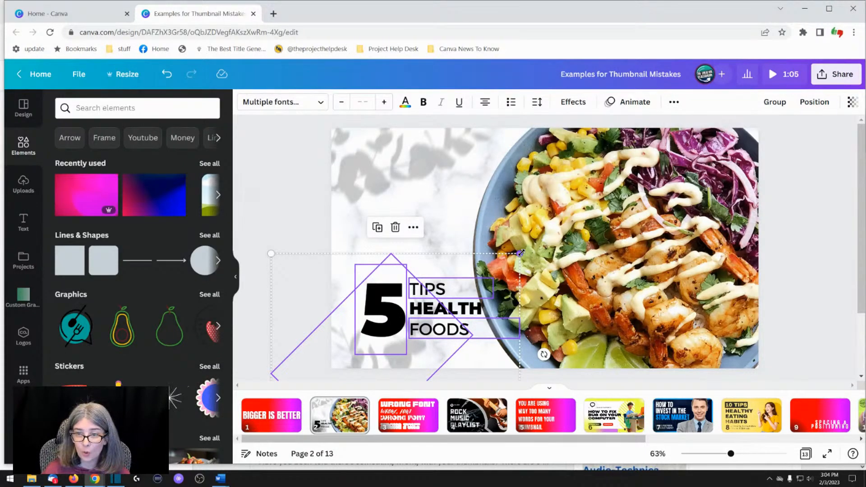
mouse_move(520, 253)
left_mouse_down()
mouse_move(578, 206)
mouse_move(686, 153)
left_mouse_up()
right_click(686, 154)
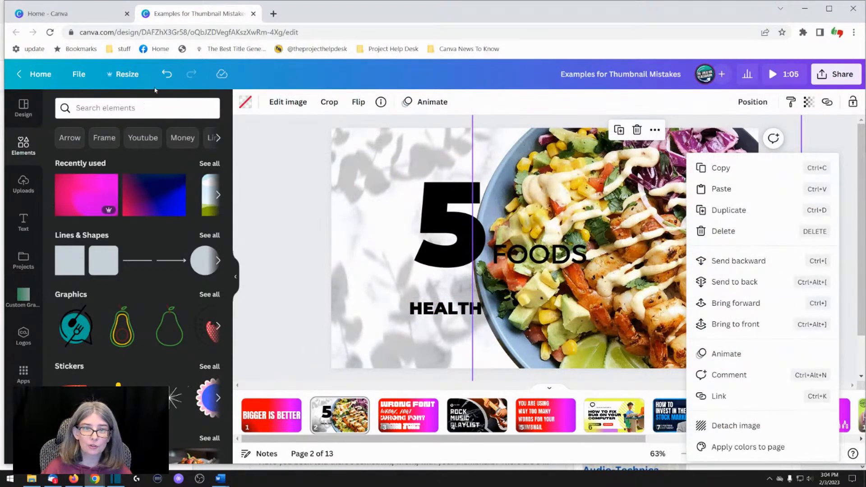
left_click(166, 75)
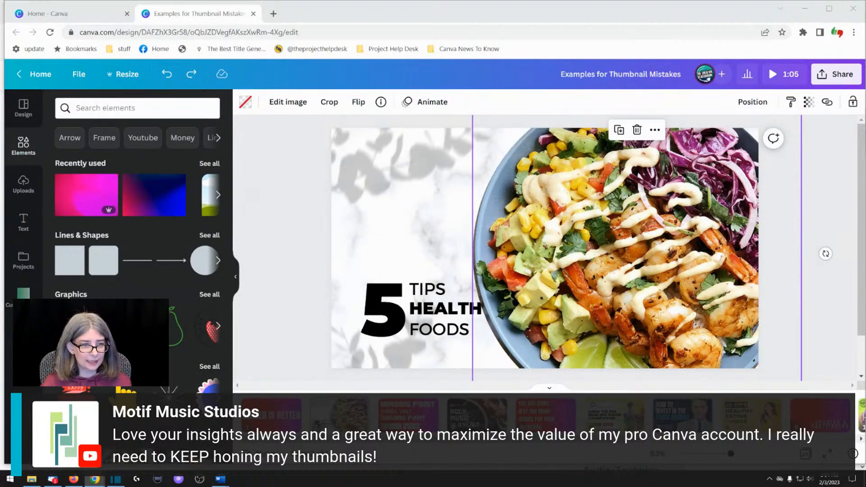
Step: Move the two leaf shadow graphics off the page so only the marble background remains behind the title
left_click(366, 180)
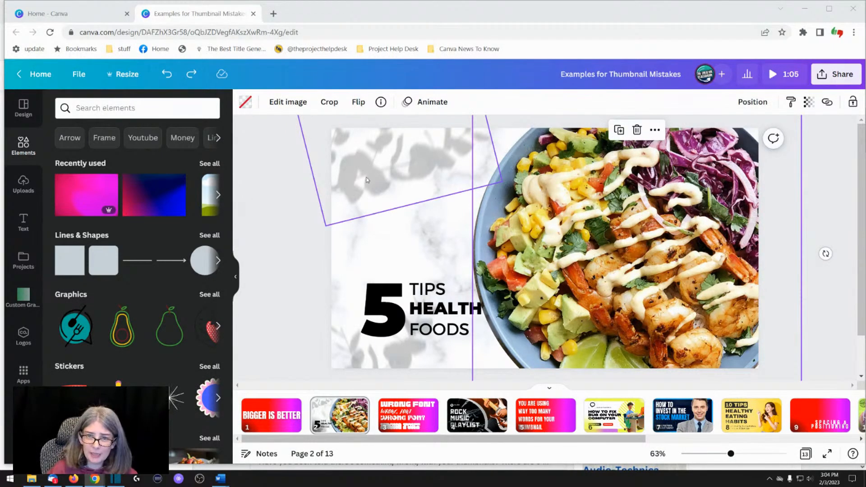
left_click_drag(378, 181, 14, 182)
left_click_drag(401, 367, 265, 361)
left_click(347, 247)
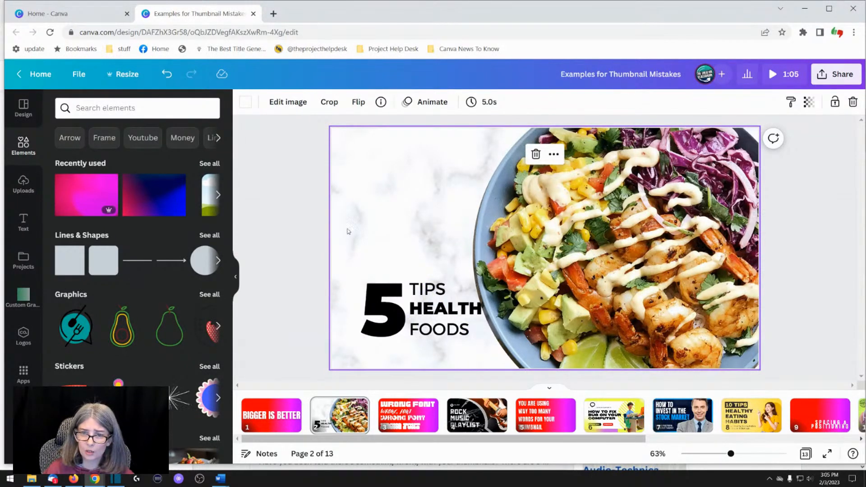
Step: Enlarge the number 5 and the three title words together and place them near the page's left edge
mouse_move(341, 223)
left_mouse_down()
mouse_move(470, 364)
mouse_move(482, 366)
mouse_move(458, 353)
left_mouse_up()
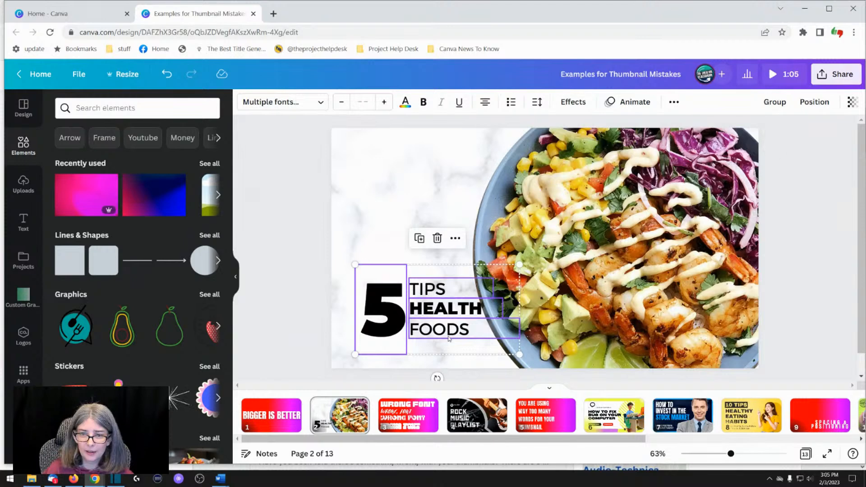
mouse_move(519, 264)
left_mouse_down()
mouse_move(697, 149)
mouse_move(677, 159)
left_mouse_up()
left_click_drag(403, 244, 386, 243)
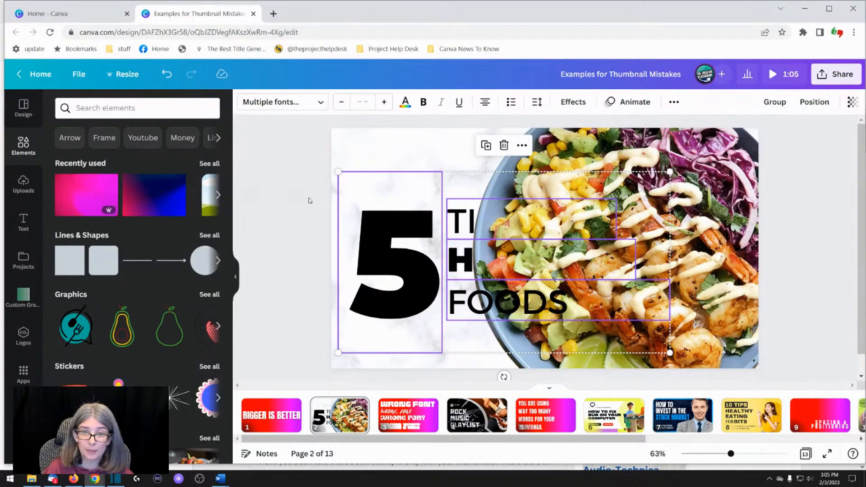
left_click(306, 201)
Step: Send the shrimp salad bowl image to the back, behind the title text
left_click(718, 155)
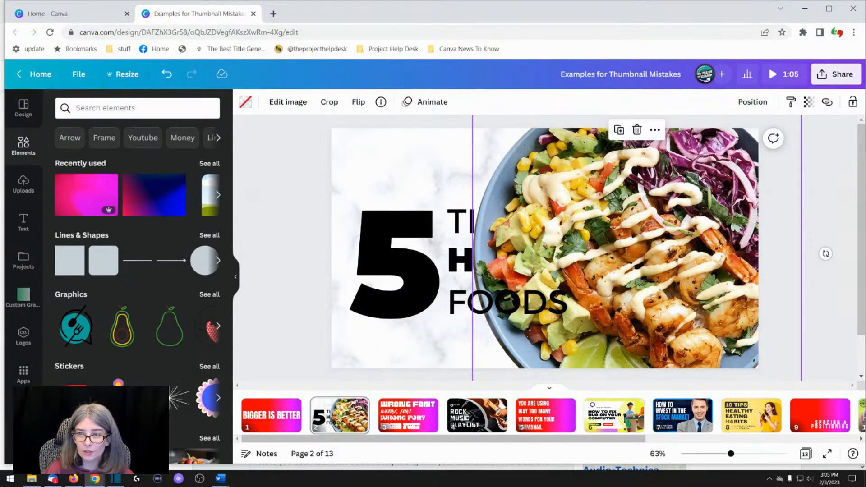
right_click(675, 153)
left_click(717, 280)
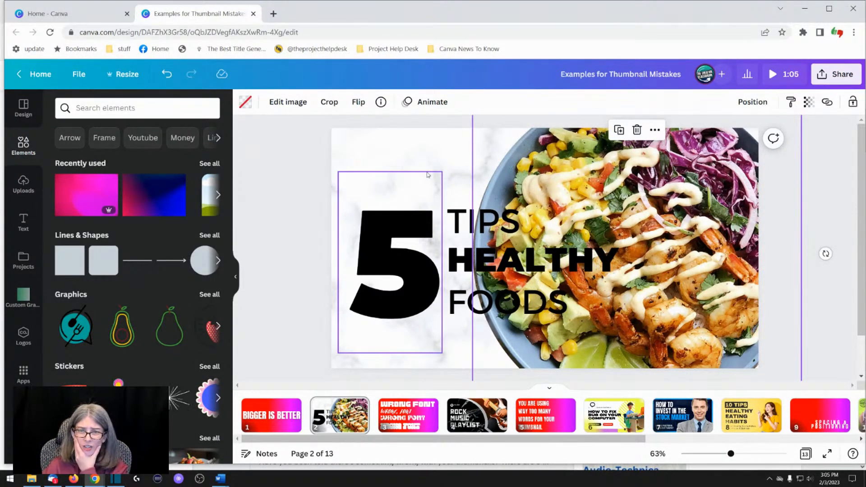
Step: Change the word FOODS to SALADS and delete the word TIPS from the title
left_click(515, 222)
left_click(500, 260)
left_click(489, 306)
left_click(483, 222)
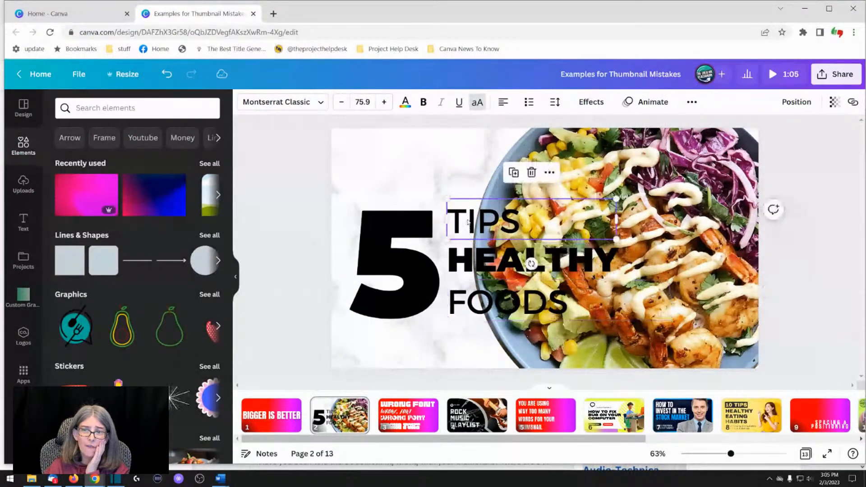
left_click(484, 223)
double_click(480, 307)
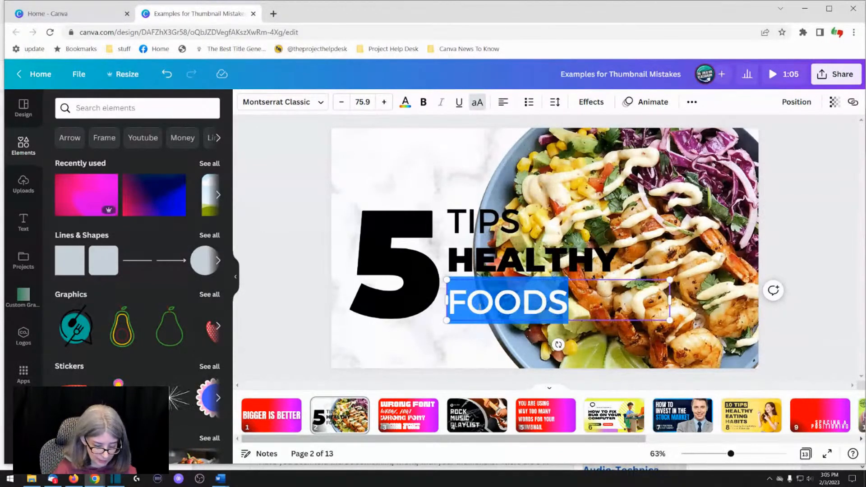
type("SALADS")
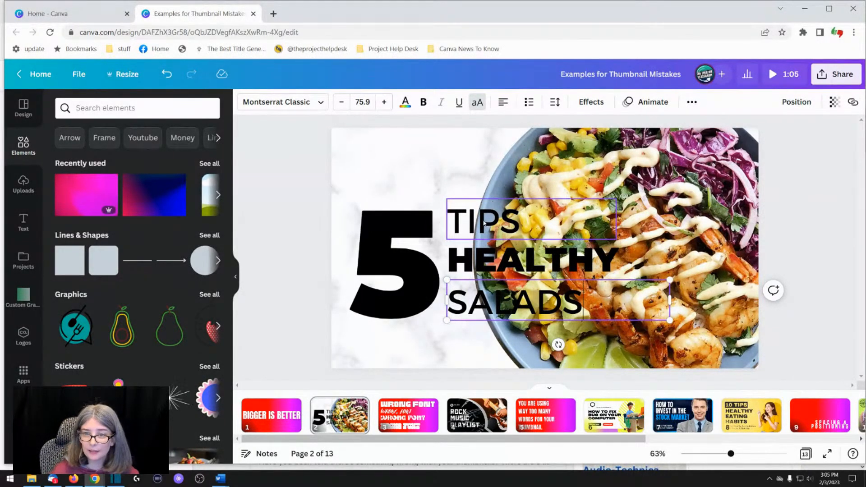
left_click(485, 223)
key("Delete")
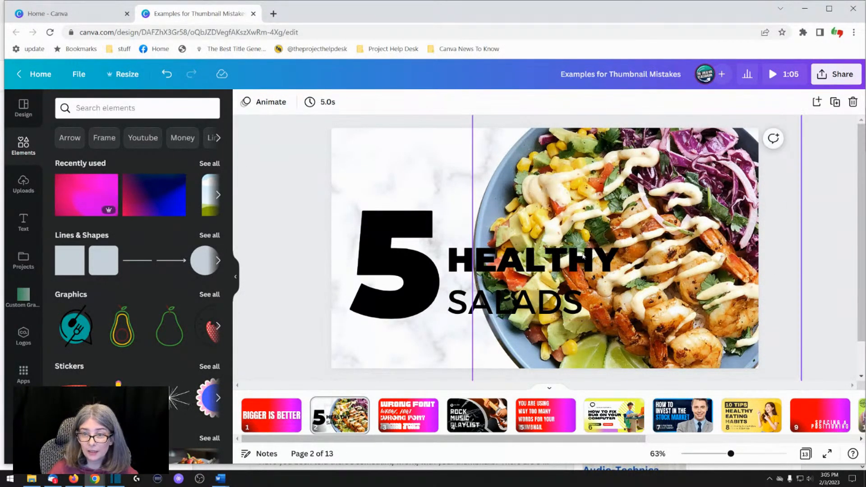
Step: Move the words HEALTHY and SALADS together slightly up and closer to the number 5
left_click(505, 266)
left_click(511, 303, "shift")
mouse_move(511, 303)
left_mouse_down()
mouse_move(496, 288)
mouse_move(495, 303)
left_mouse_up()
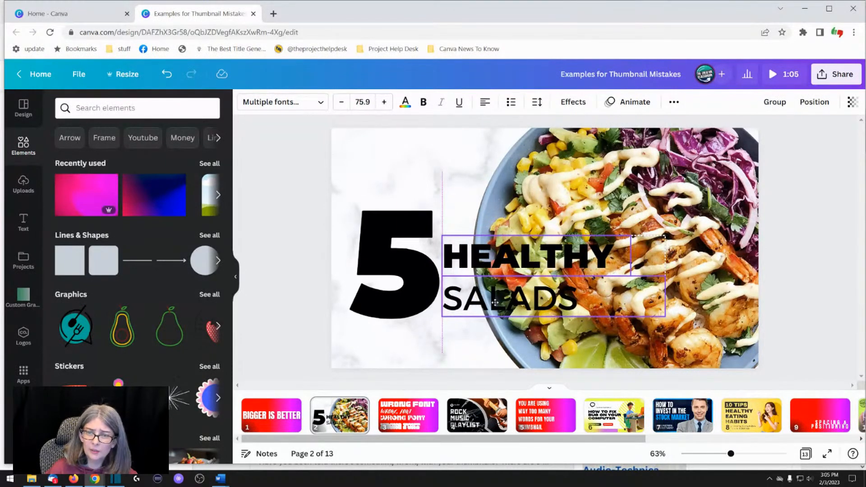
left_click(329, 262)
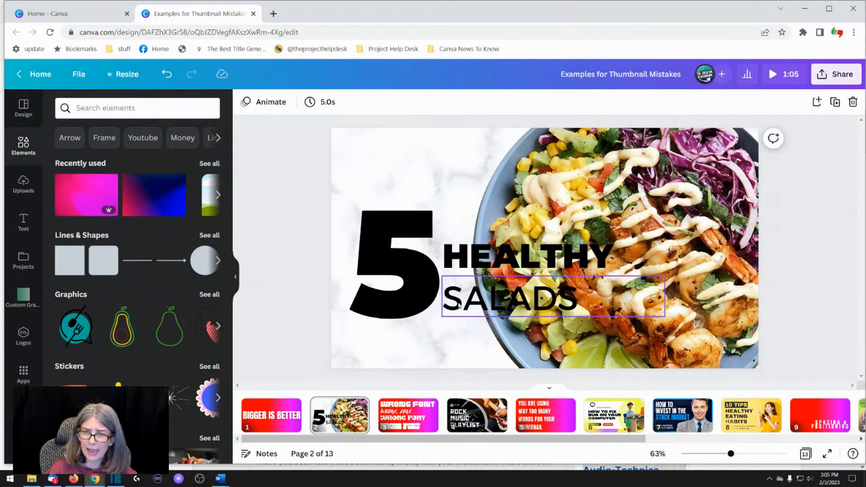
left_click(474, 270)
left_click(469, 305)
left_click(286, 258)
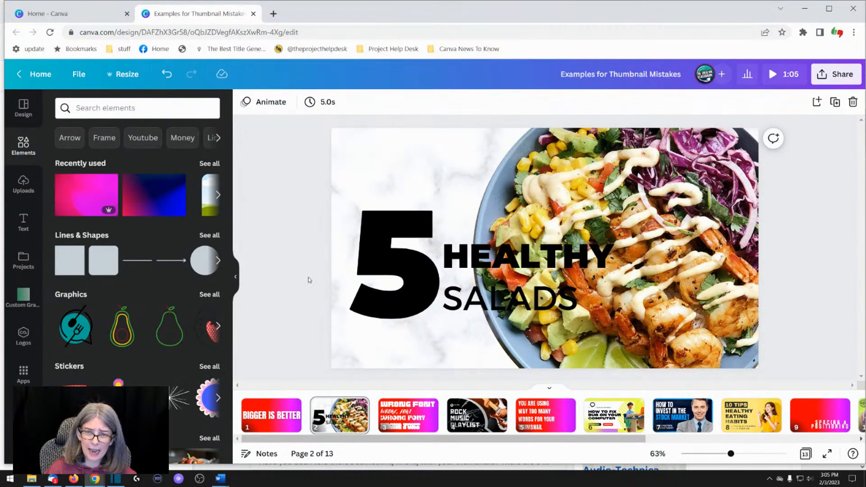
Step: Paste the yellow rectangle behind the title and stretch it to about 906 wide so it backs the whole text
key("ctrl+v")
left_click_drag(411, 229, 322, 232)
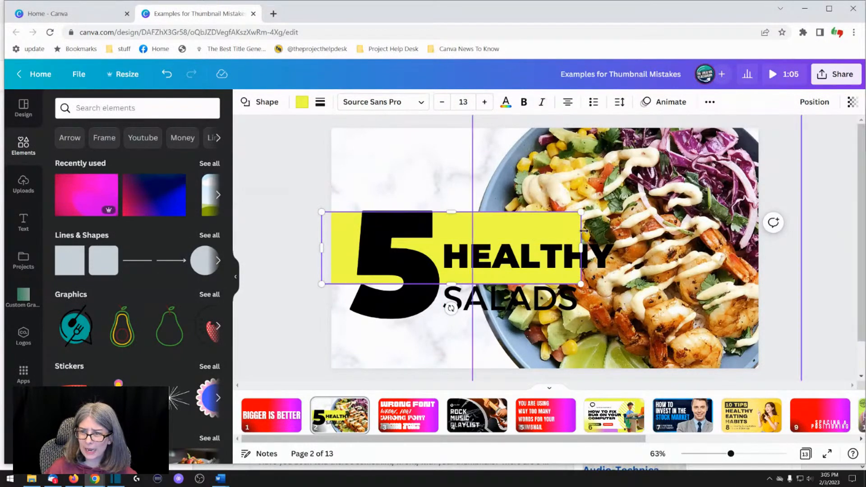
left_click_drag(582, 248, 624, 247)
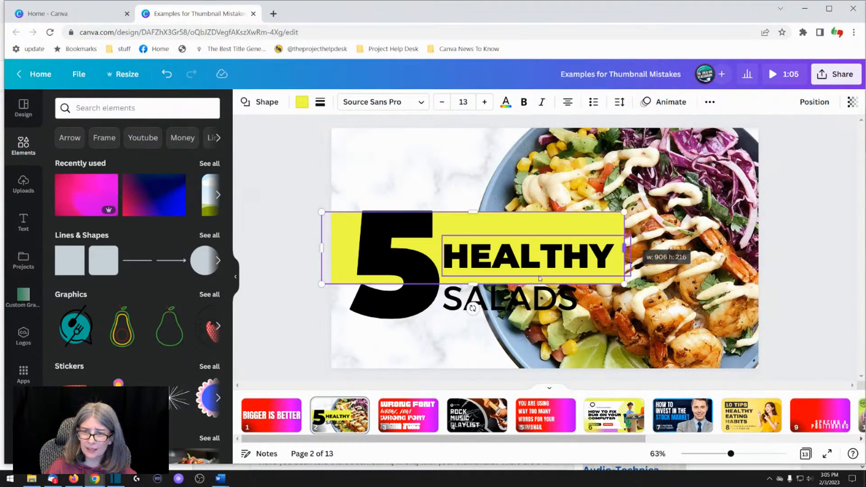
left_click_drag(472, 284, 473, 323)
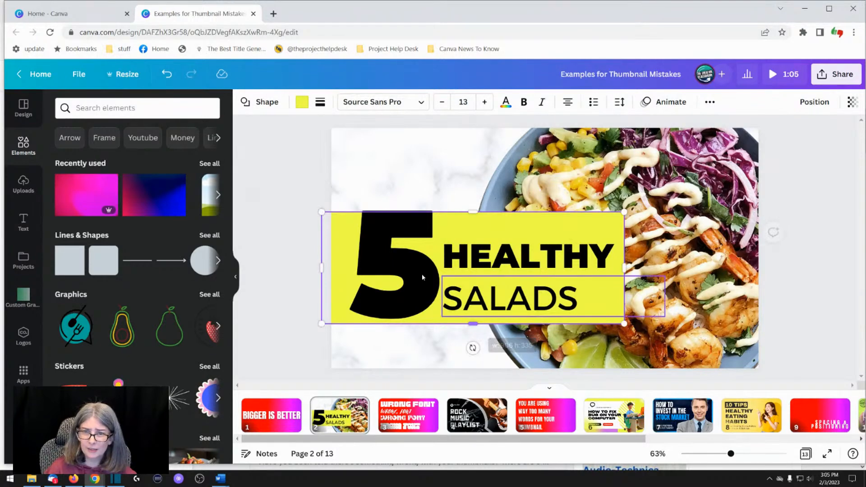
left_click_drag(473, 211, 478, 208)
Step: Recolor the yellow rectangle with the near-white color taken from the marble background photo
left_click(302, 102)
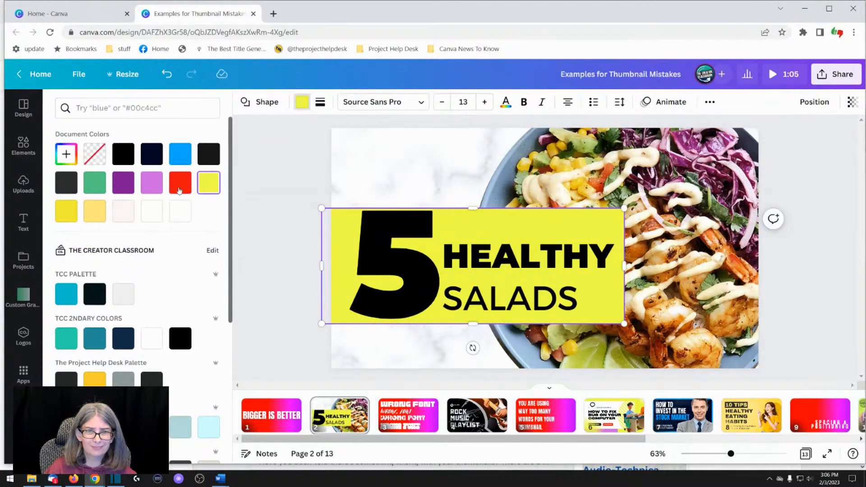
scroll(135, 247, "down", 10)
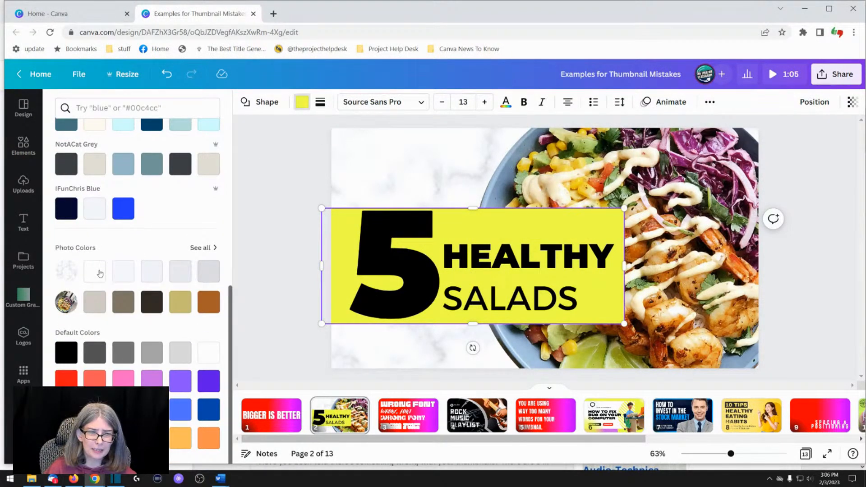
left_click(97, 273)
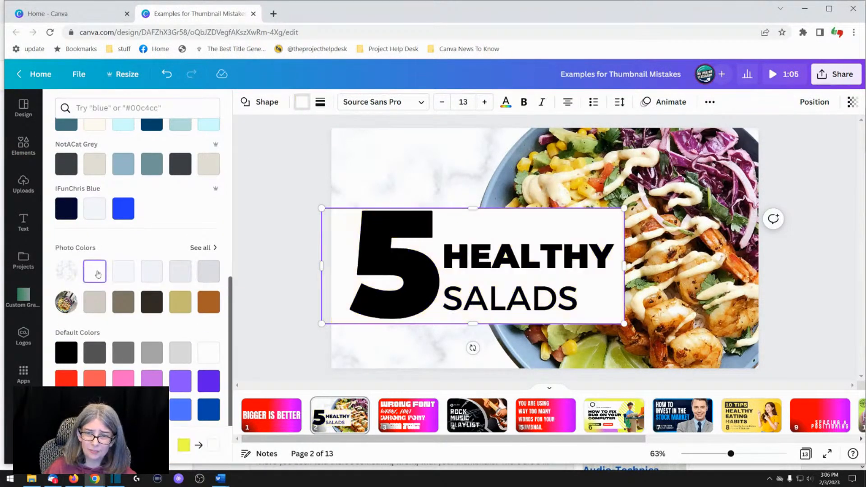
left_click(292, 171)
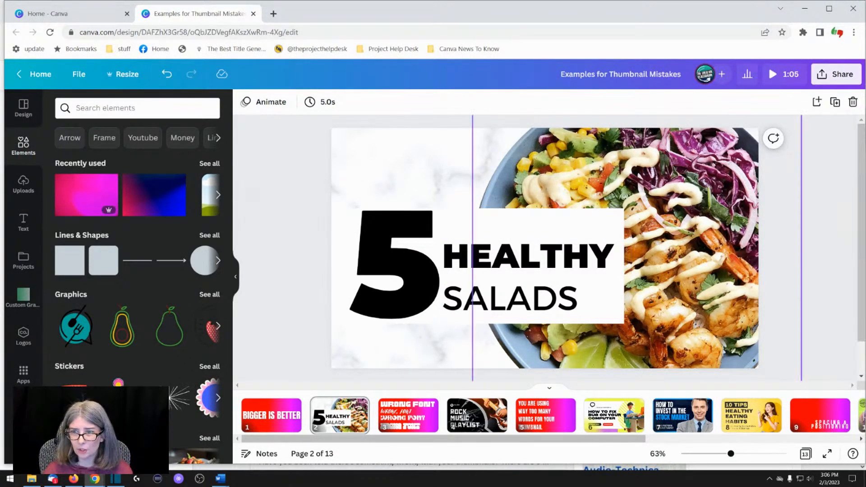
Step: Move the word SALADS up so it sits directly beneath HEALTHY
left_click(654, 193)
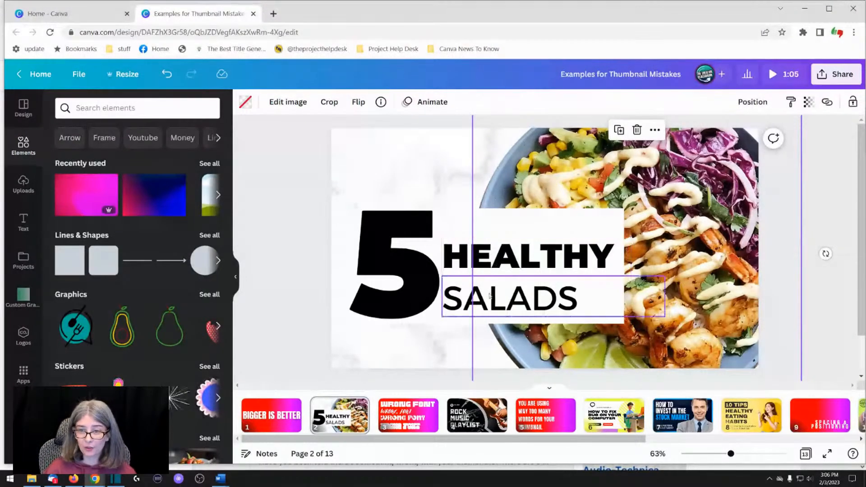
left_click(509, 302)
left_click_drag(511, 303, 509, 285)
Step: Shrink the near-white rectangle on all sides to fit closely behind the words HEALTHY SALADS
left_click(491, 224)
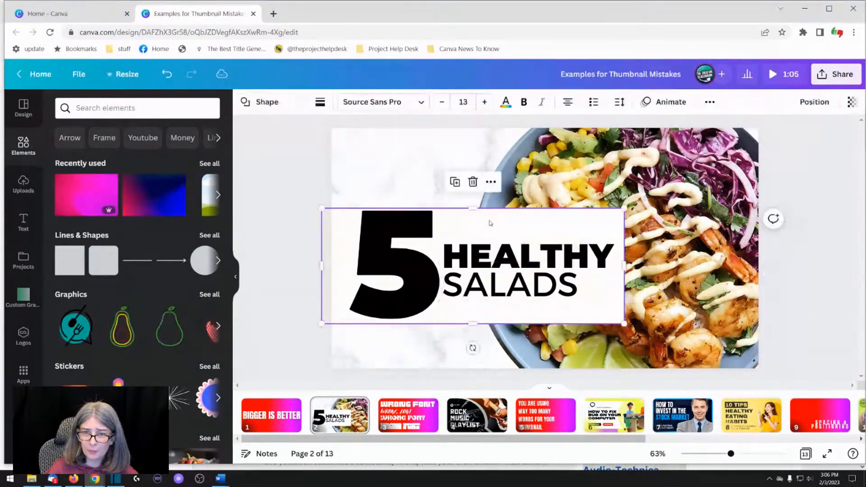
left_click_drag(318, 258, 444, 260)
left_click_drag(534, 209, 534, 241)
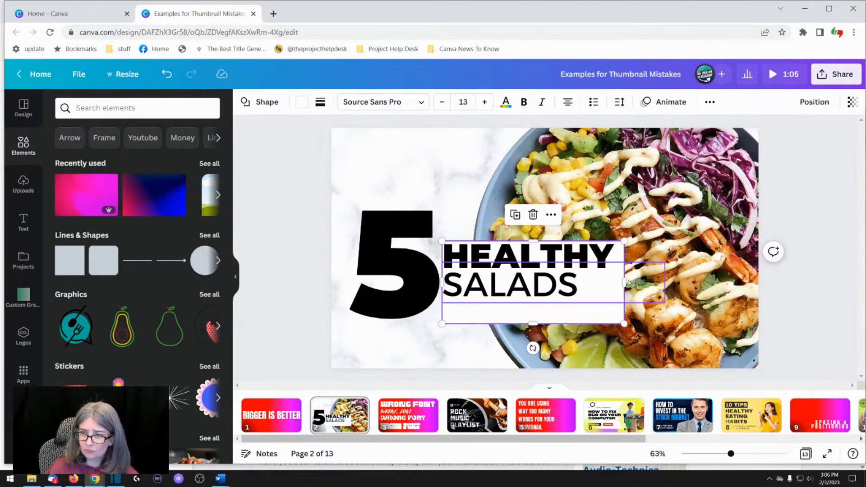
left_click_drag(623, 281, 618, 281)
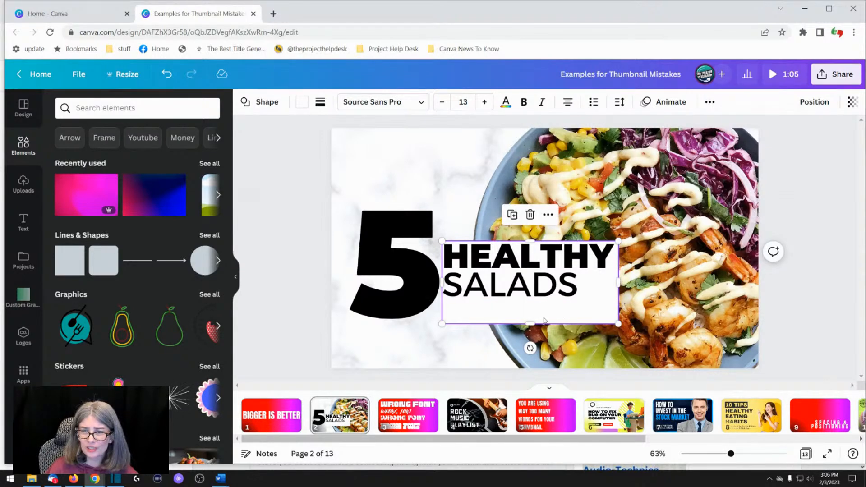
left_click_drag(535, 318, 535, 301)
left_click_drag(535, 297, 536, 298)
left_click(537, 332)
left_click(318, 192)
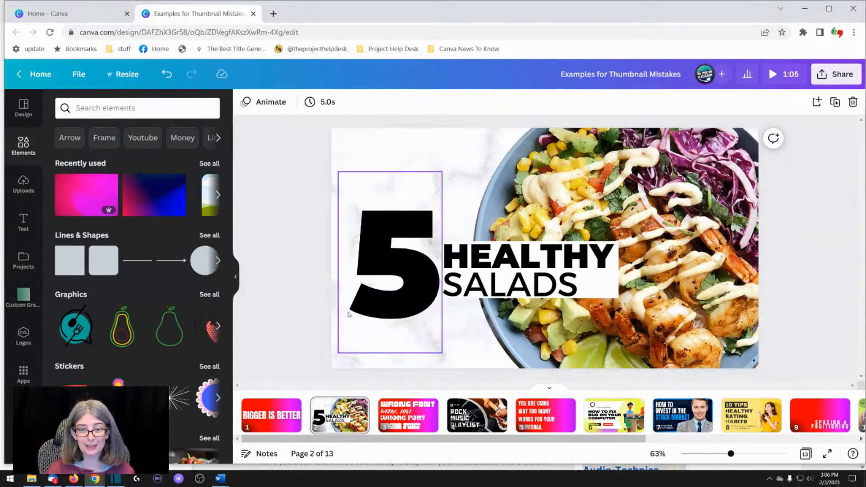
left_click(351, 296)
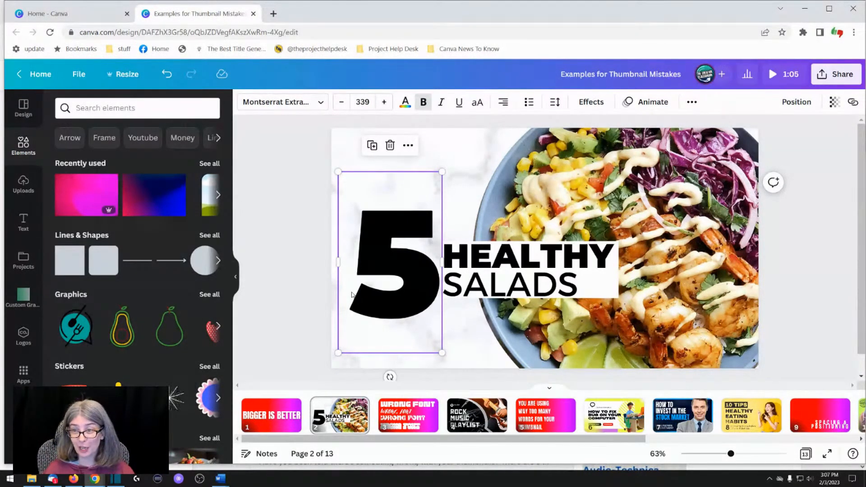
Step: Move past the wrong-font example page and open the Rock Music Playlist thumbnail on page 4
left_click(771, 210)
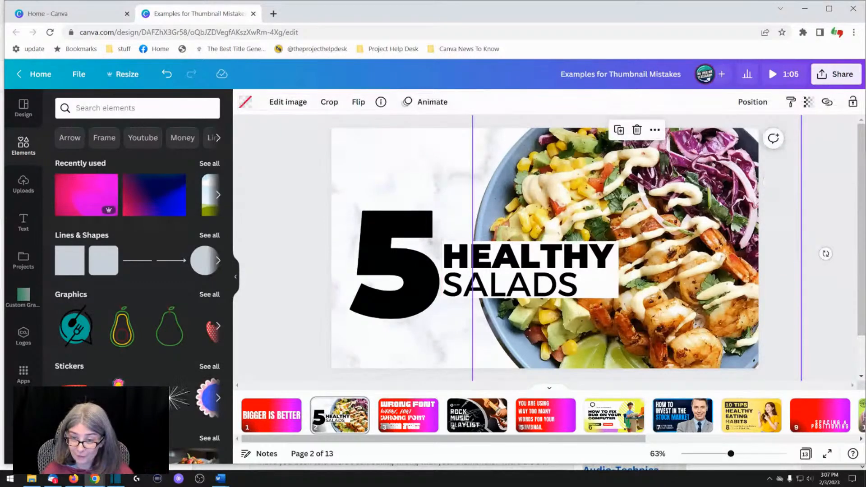
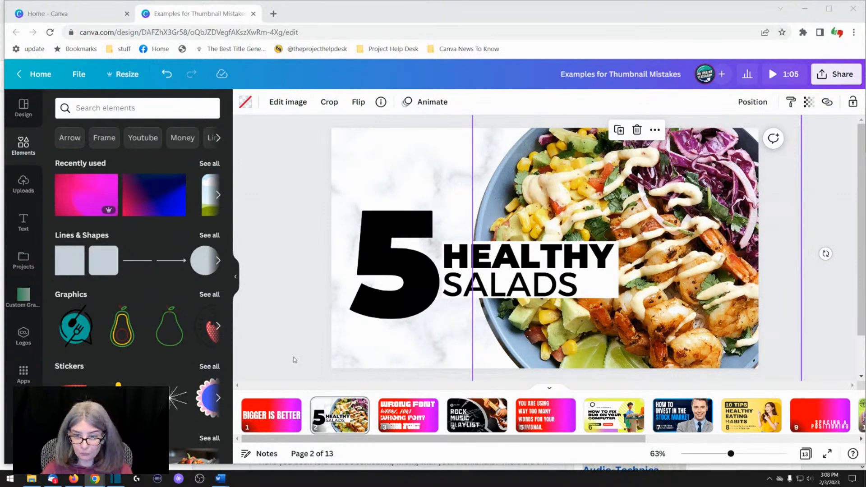
left_click(413, 413)
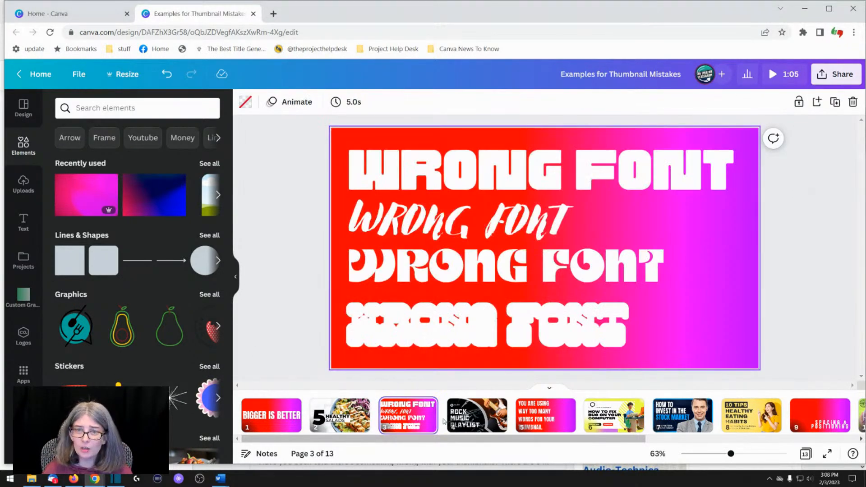
left_click(458, 422)
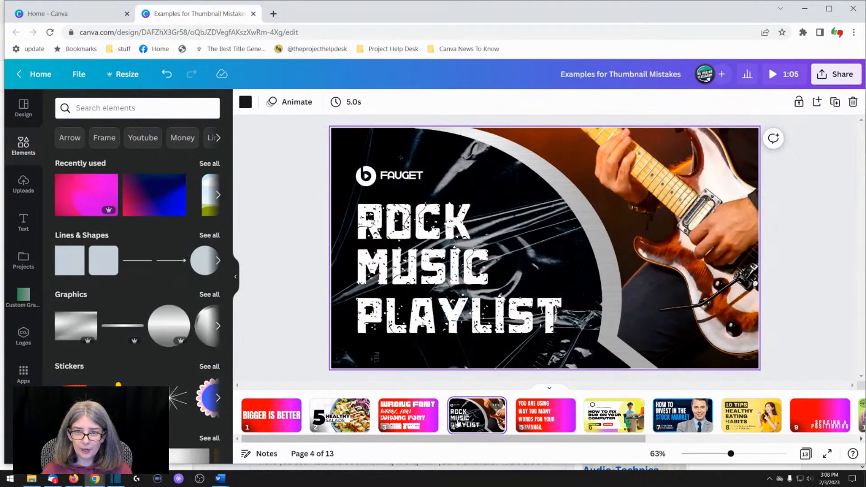
left_click(320, 248)
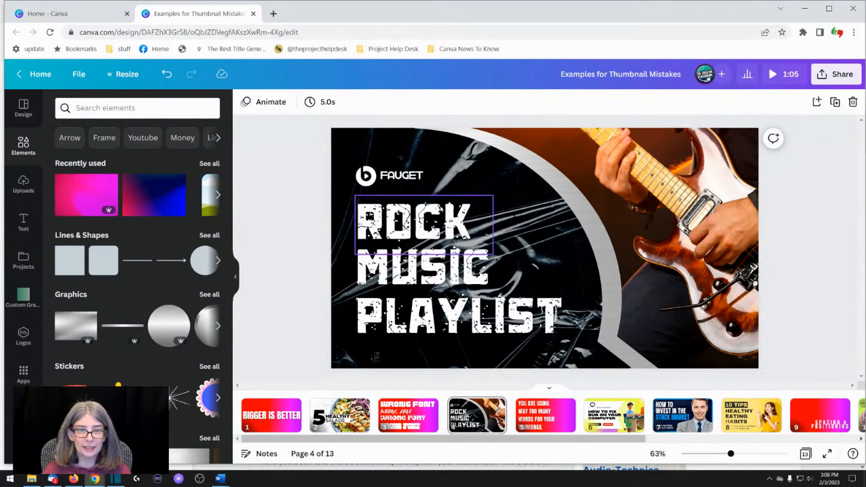
Step: Check in the font list which font the word ROCK in the title uses
left_click(424, 214)
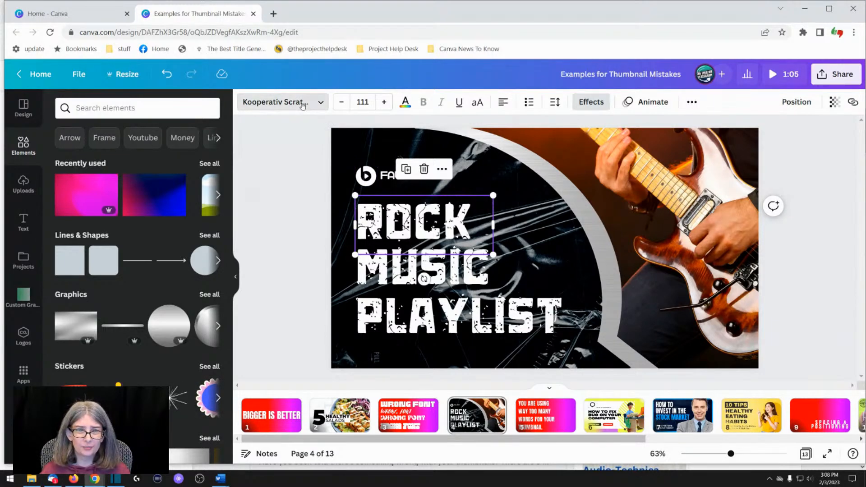
left_click(259, 108)
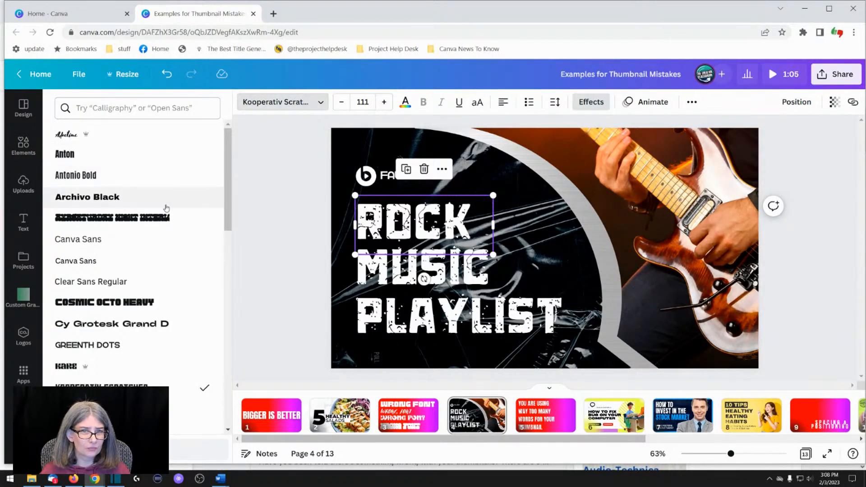
scroll(167, 208, "down", 3)
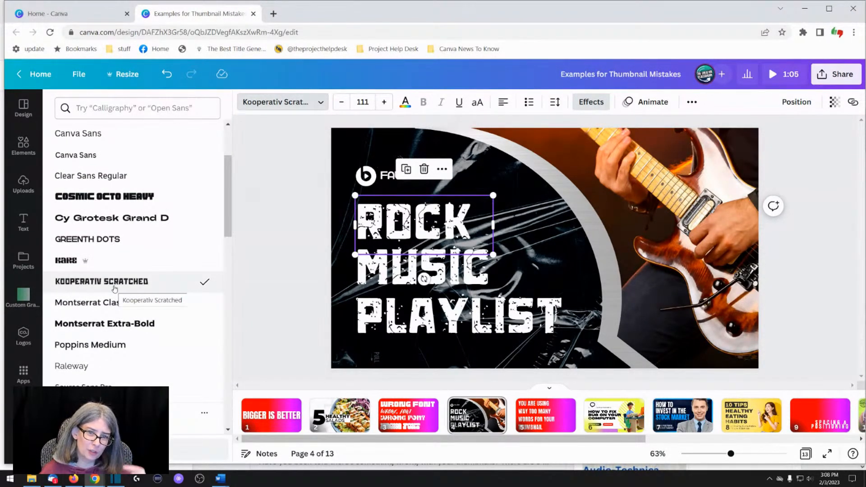
left_click(264, 240)
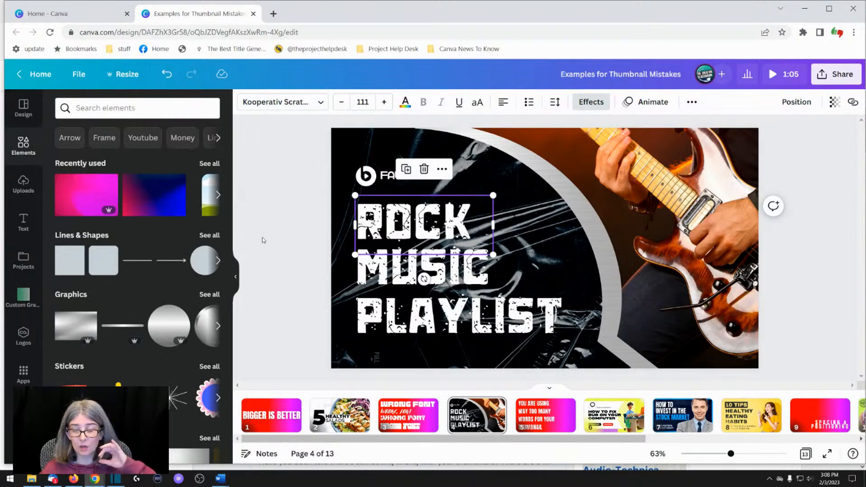
left_click(264, 240)
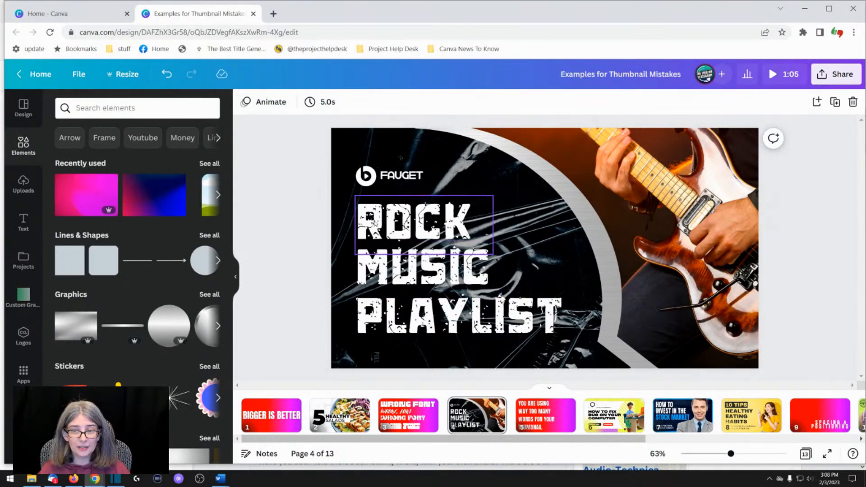
Step: Search the font list for "san serif" to find a replacement font for the word ROCK
left_click(375, 222)
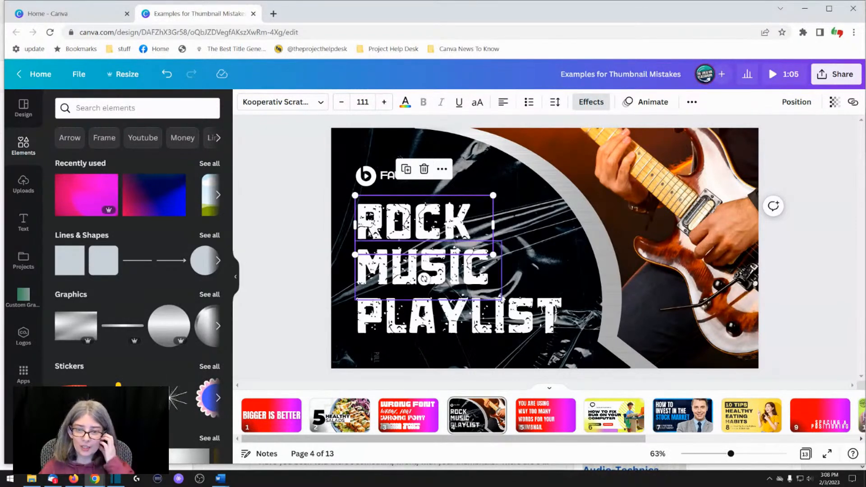
left_click(291, 105)
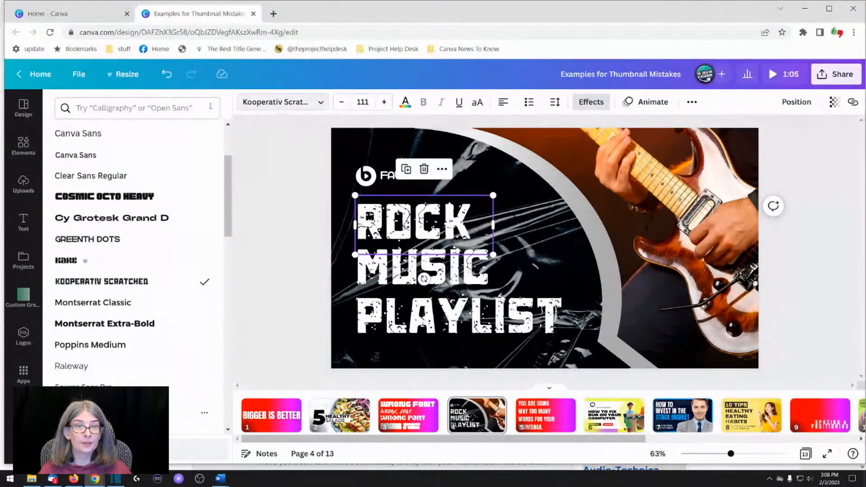
left_click(169, 108)
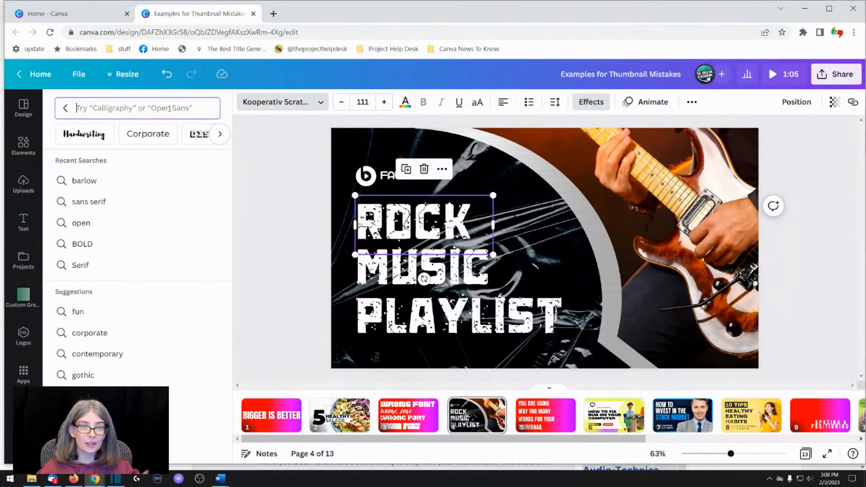
type("san")
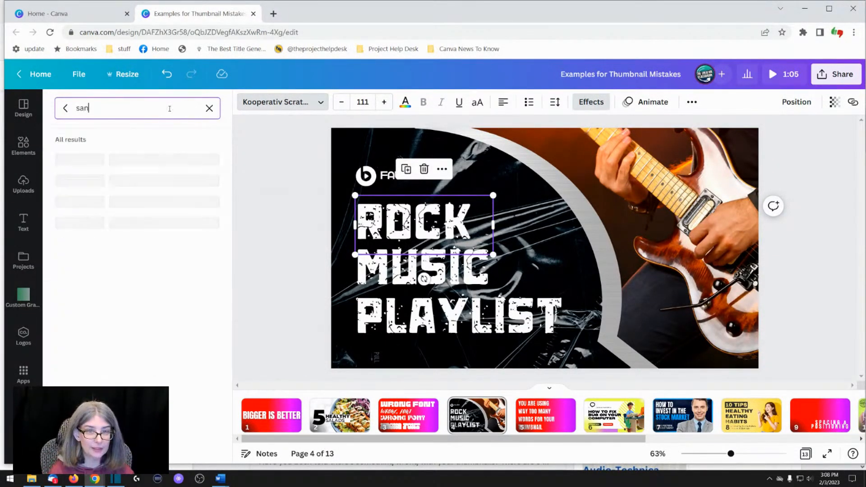
type(" serif")
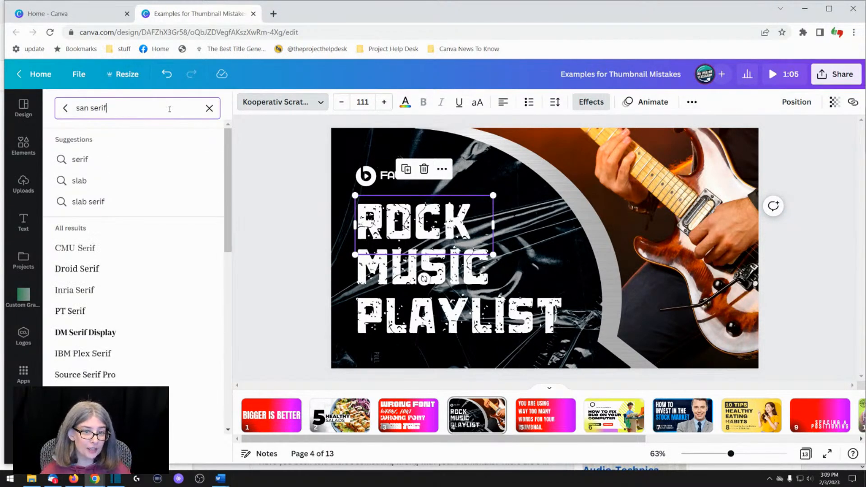
Step: Try Bree Serif, Flatory Serif and Noto Serif Display Black on the word ROCK
scroll(118, 310, "down", 2)
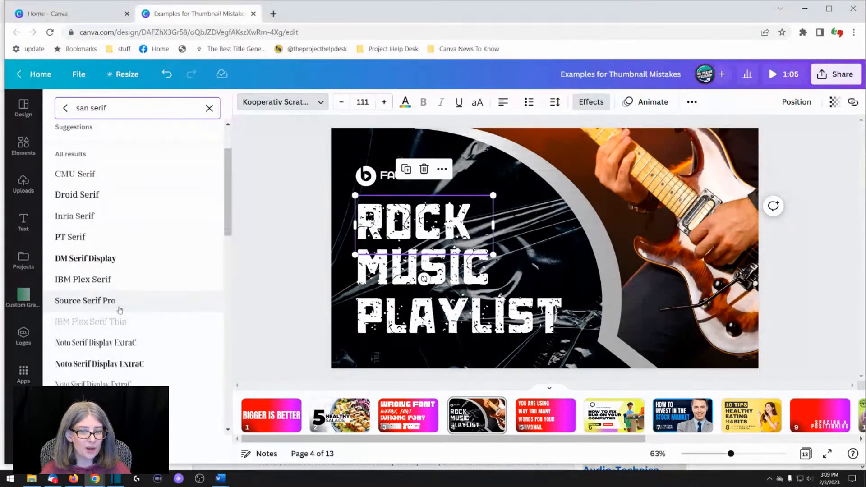
scroll(119, 310, "down", 2)
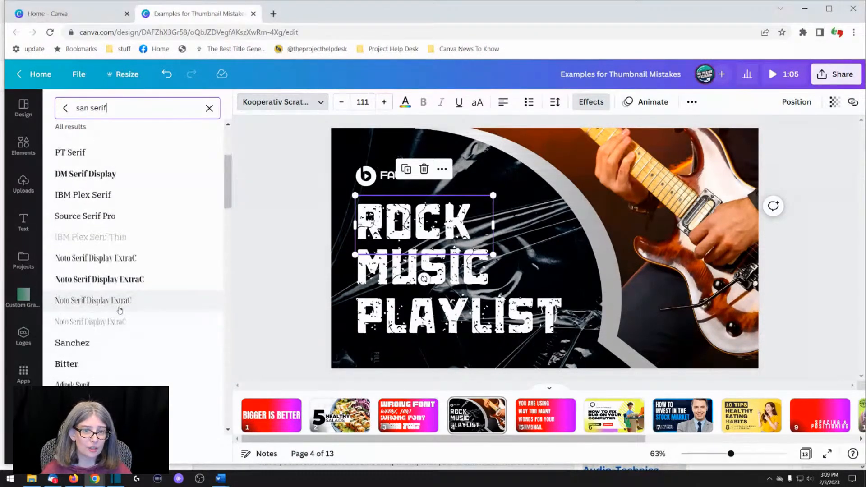
scroll(120, 310, "down", 5)
left_click(75, 197)
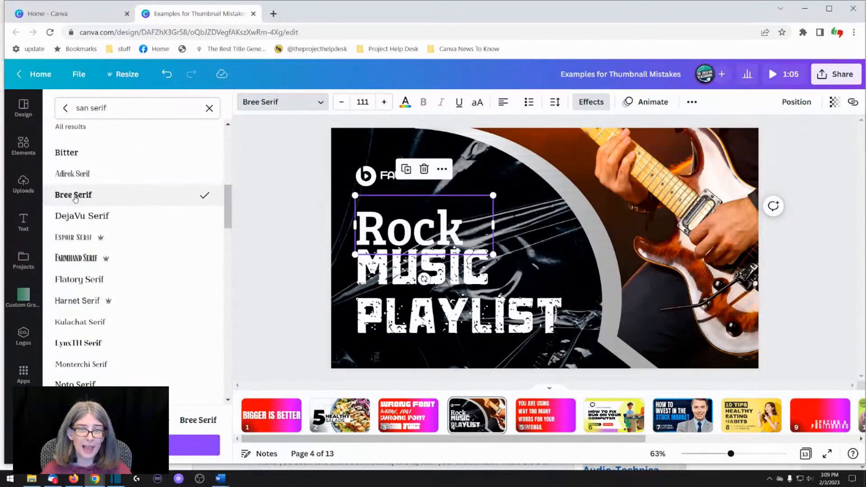
scroll(86, 253, "down", 1)
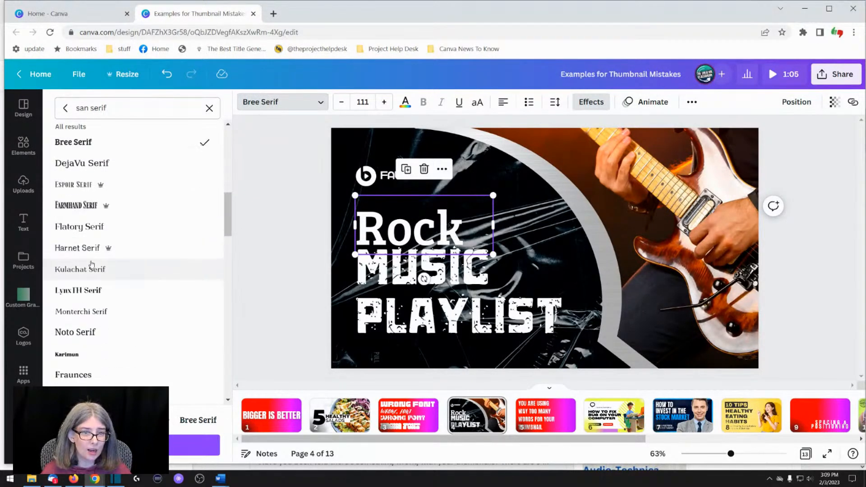
left_click(84, 227)
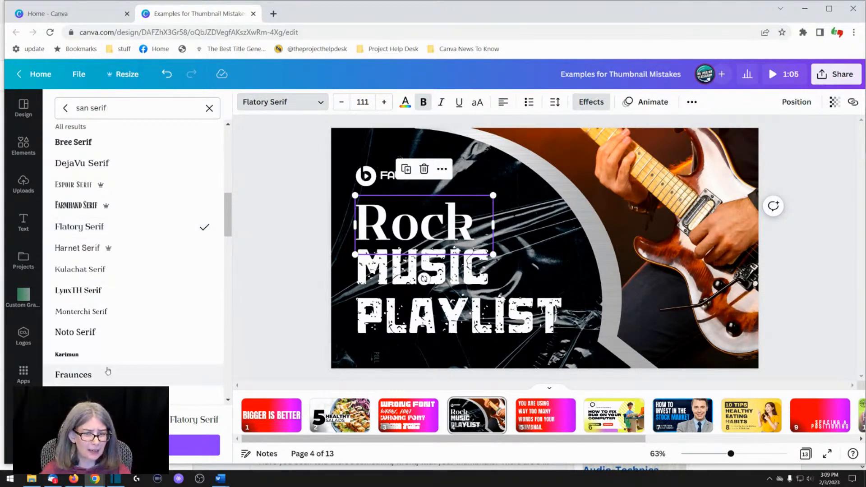
scroll(113, 368, "down", 8)
scroll(115, 364, "down", 10)
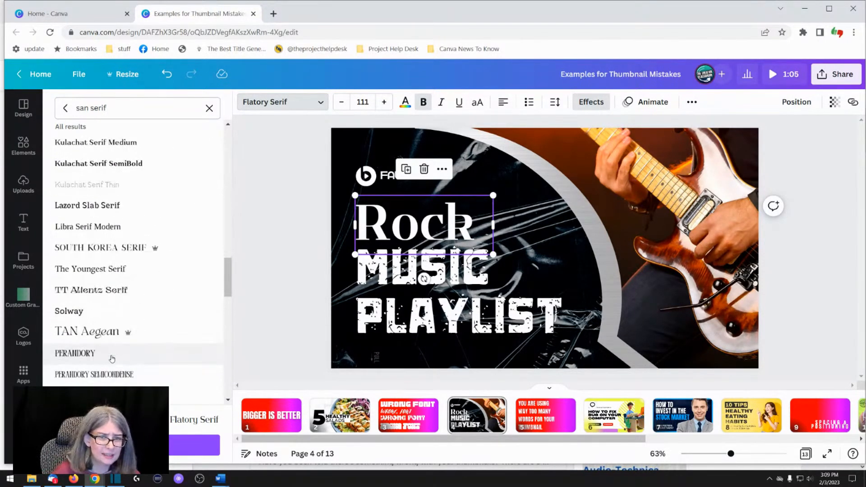
scroll(112, 349, "down", 1)
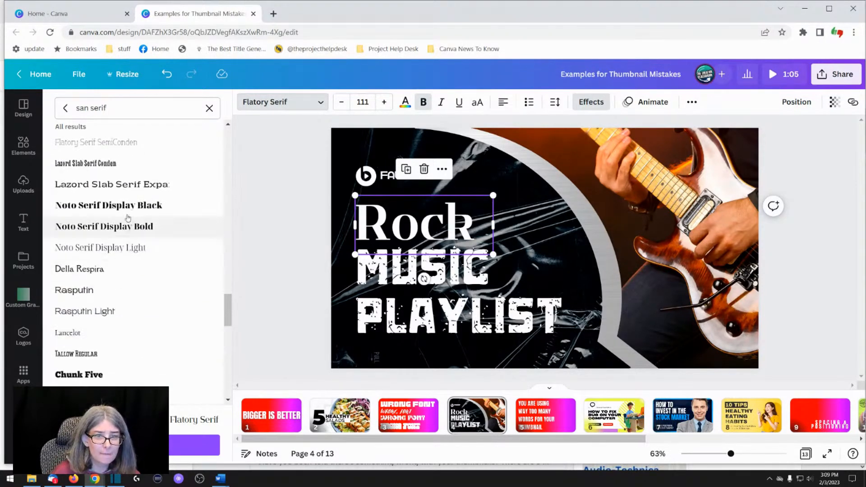
left_click(116, 205)
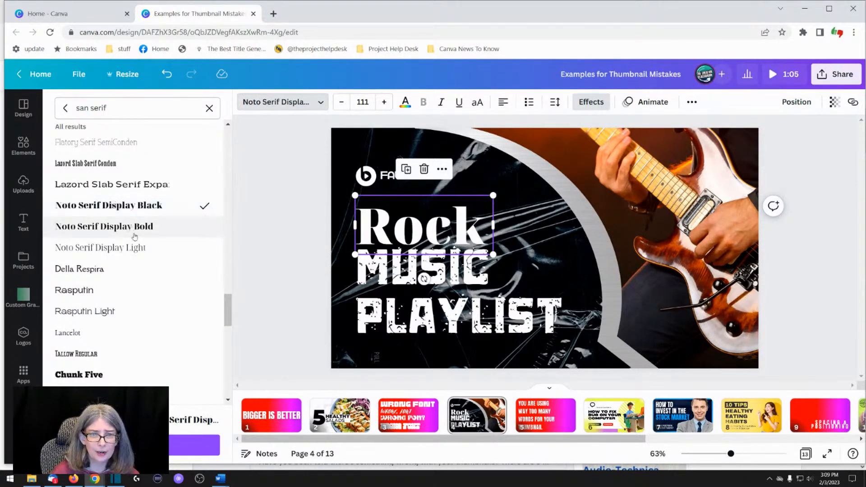
Step: Set the word ROCK in Chunk Five and apply that font change across the whole design
scroll(133, 247, "down", 2)
scroll(102, 221, "down", 2)
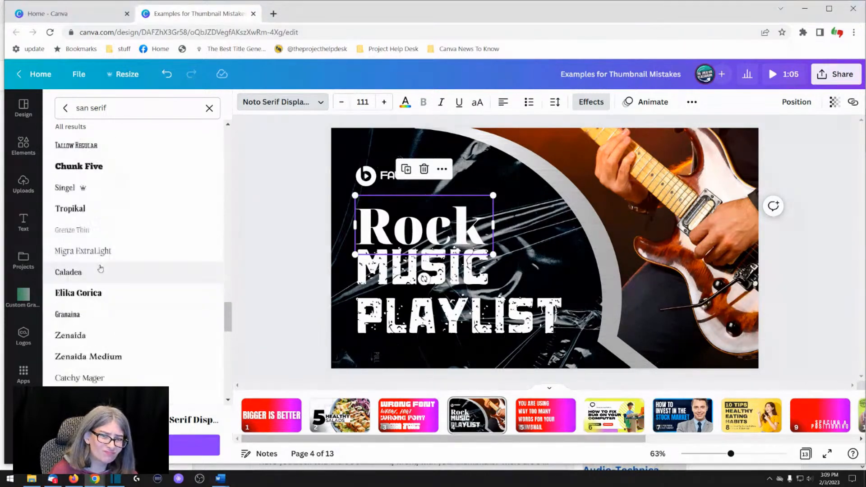
left_click(93, 170)
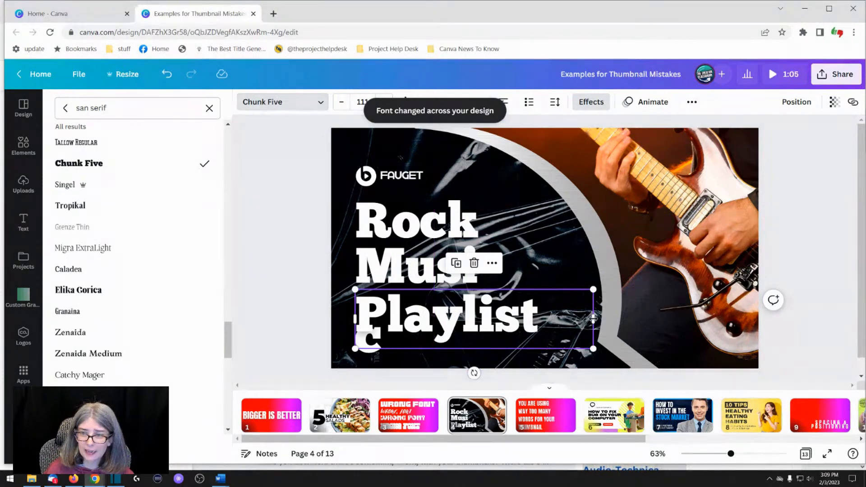
Step: Widen the Playlist text box, and stretch the Music text box to about 519 wide so the word fits on one line
left_click_drag(594, 319, 748, 327)
left_click(374, 339)
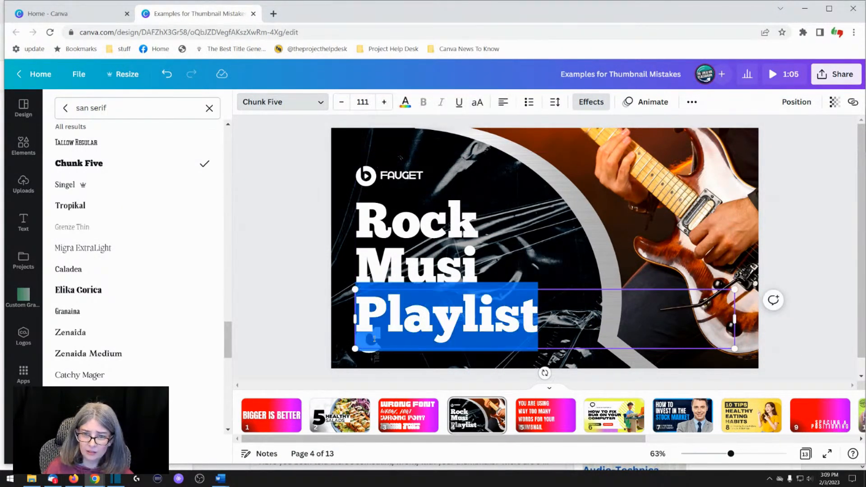
left_click(379, 350)
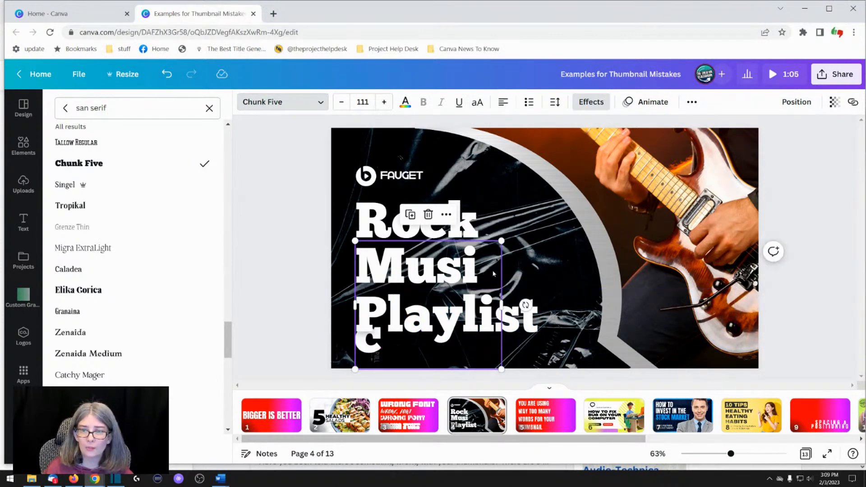
left_click_drag(502, 299, 527, 298)
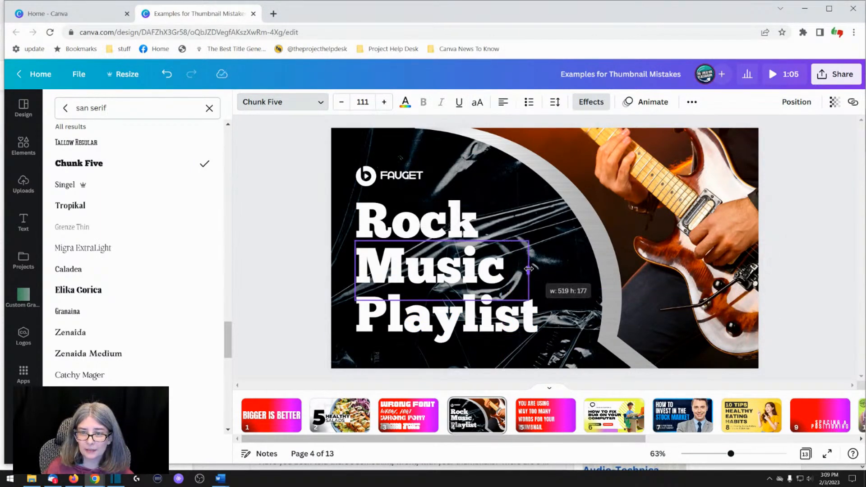
left_click(263, 243)
left_click(249, 237)
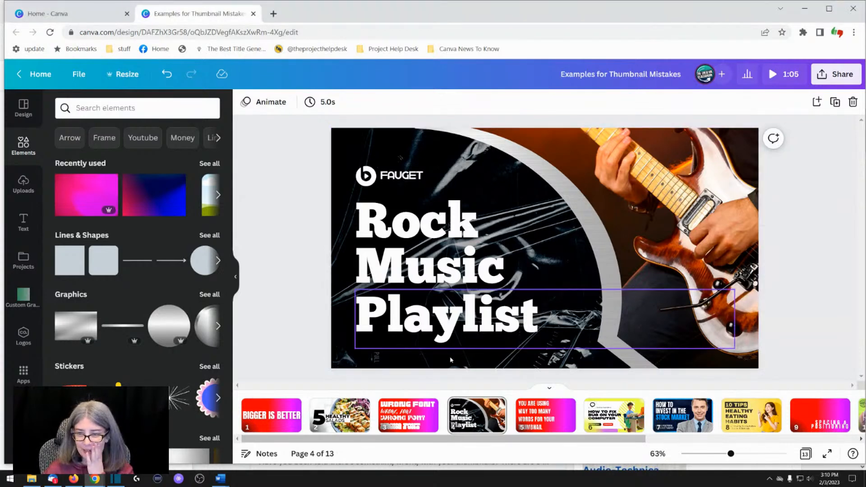
Step: Return to the Canva home page and open the Thumbnail Word Mistakes design from the recent designs
left_click(400, 225)
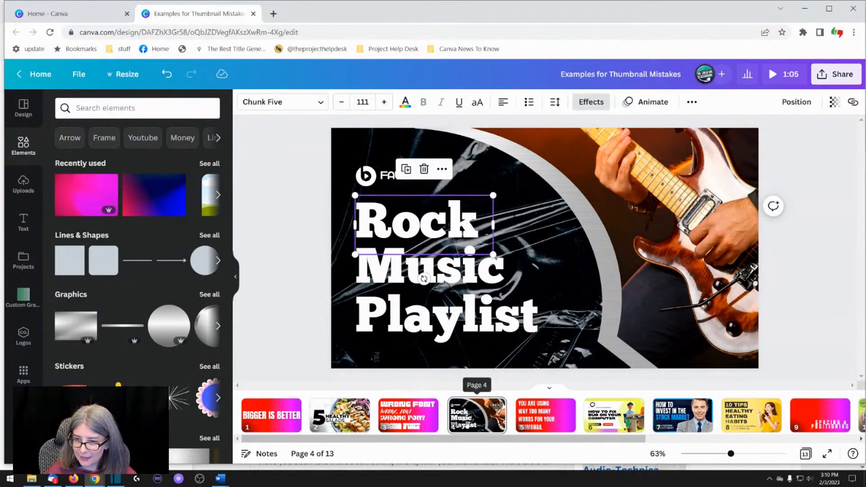
left_click(47, 14)
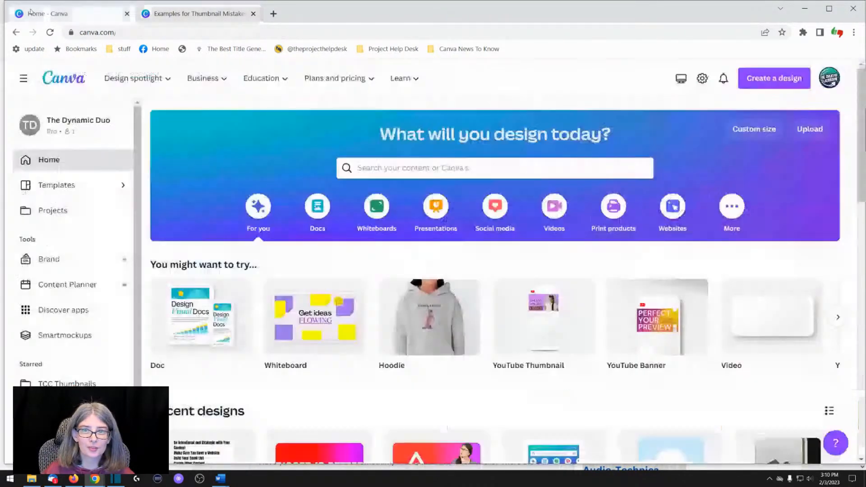
scroll(492, 351, "down", 3)
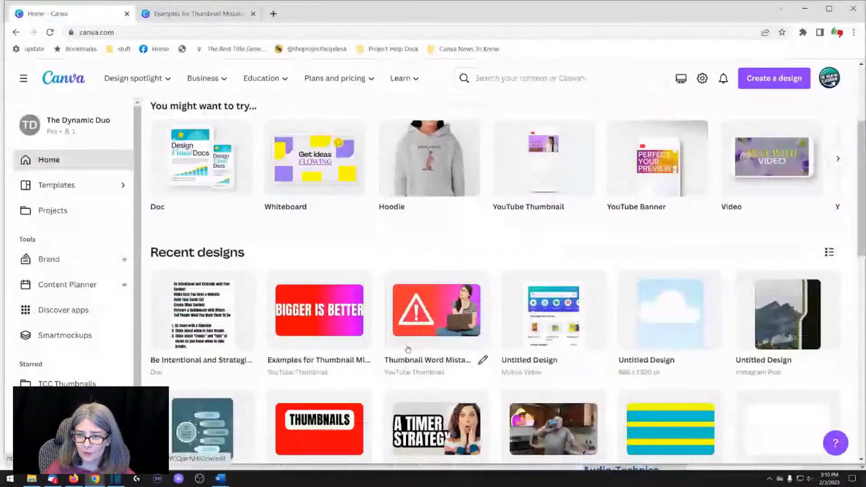
left_click(446, 331)
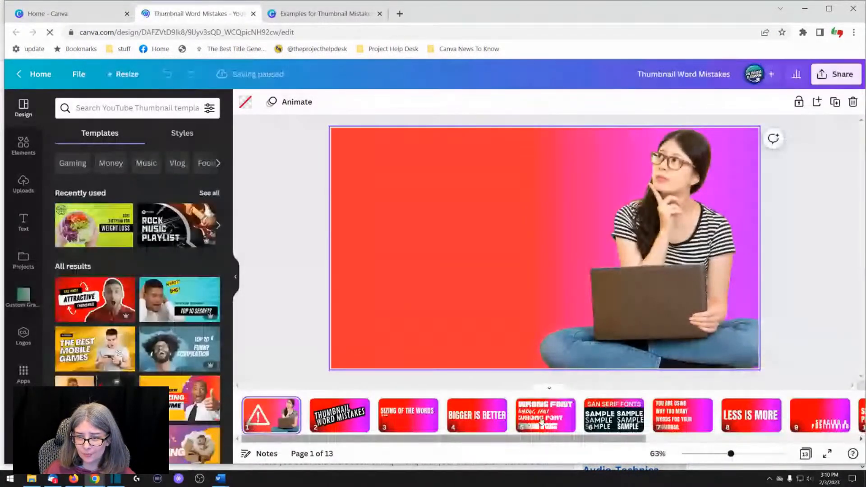
Step: Go to the San Serif Fonts page of the design and examine the font of the first SAMPLE text
left_click(566, 426)
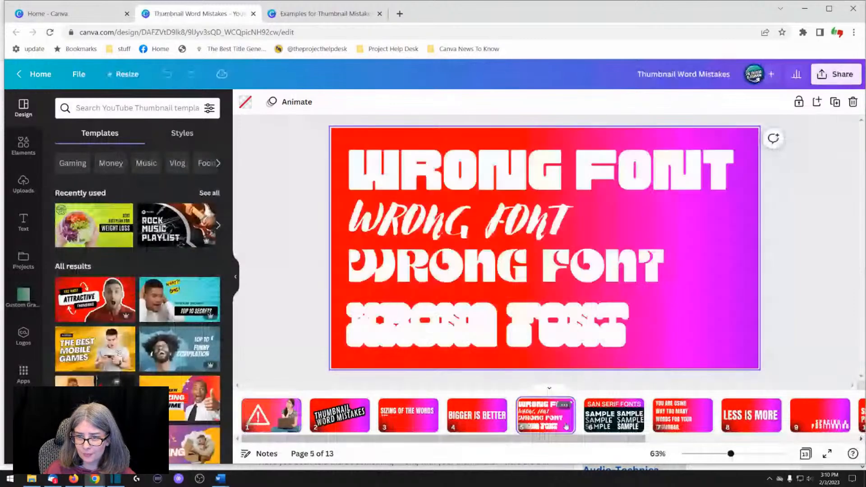
left_click(614, 415)
left_click(408, 239)
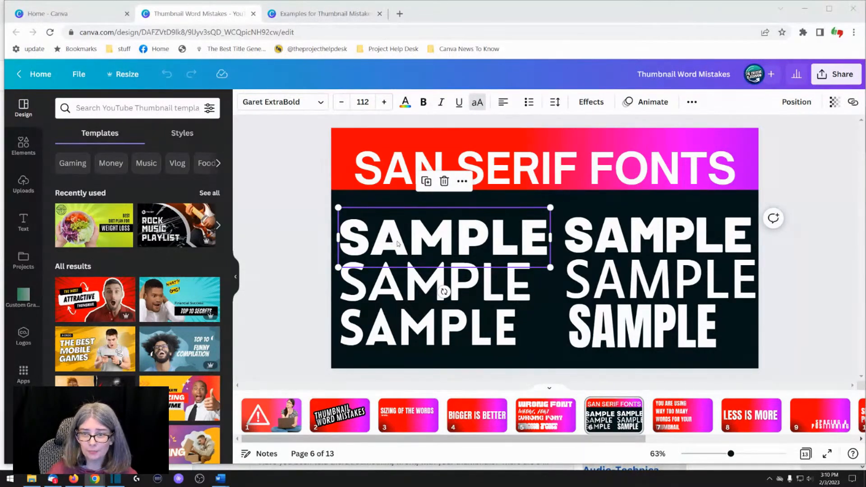
Step: Examine the font used by each of the five remaining SAMPLE texts on the San Serif Fonts page
left_click(442, 289)
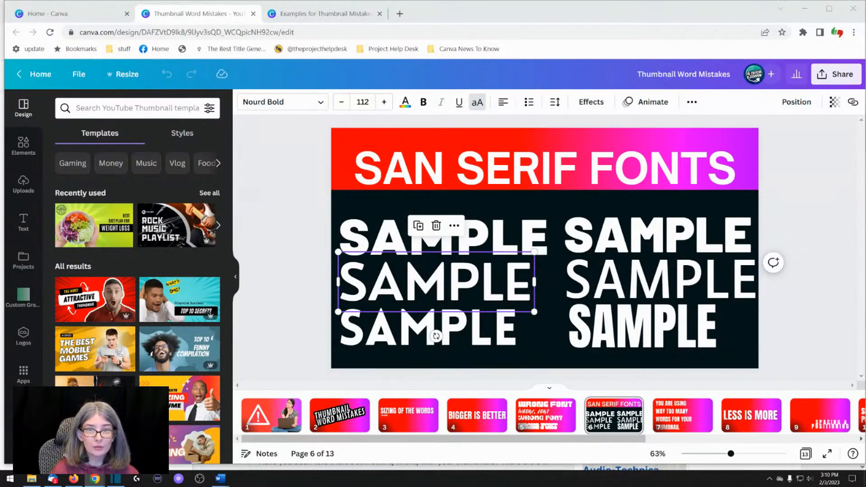
left_click(379, 335)
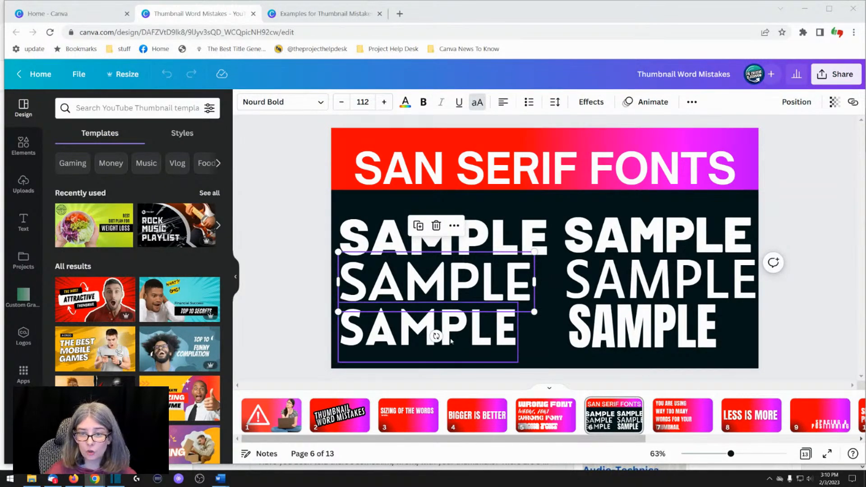
left_click(379, 335)
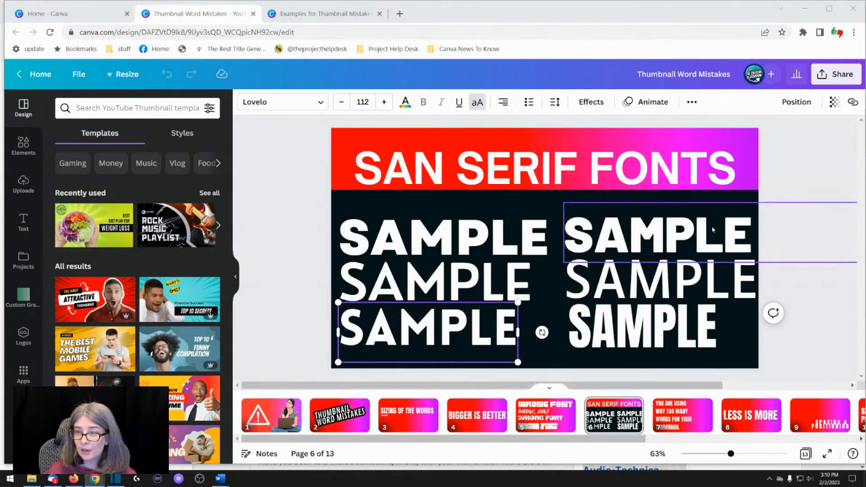
left_click(658, 235)
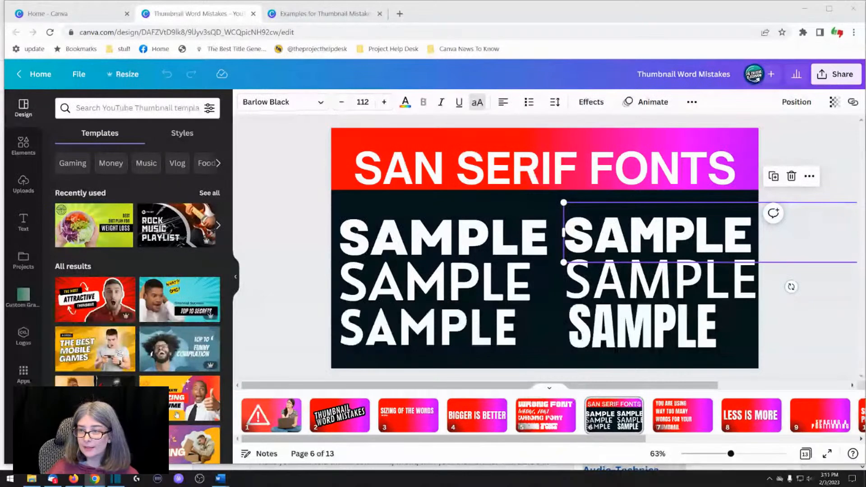
left_click(589, 280)
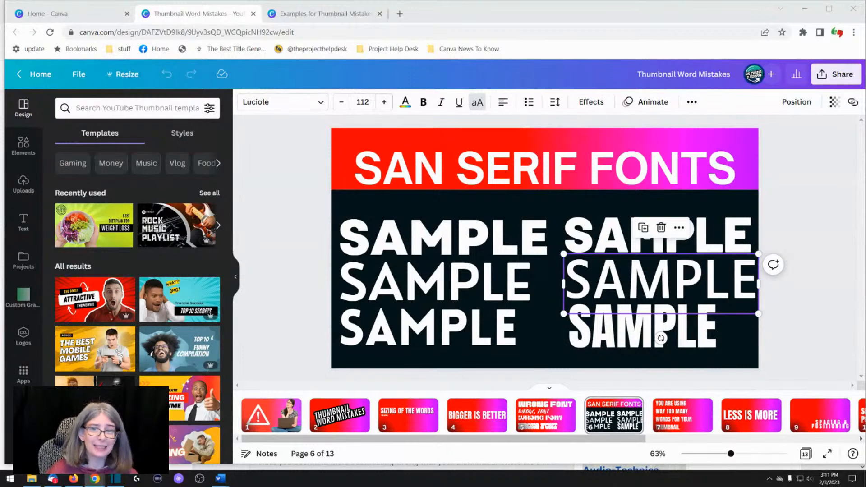
left_click(648, 333)
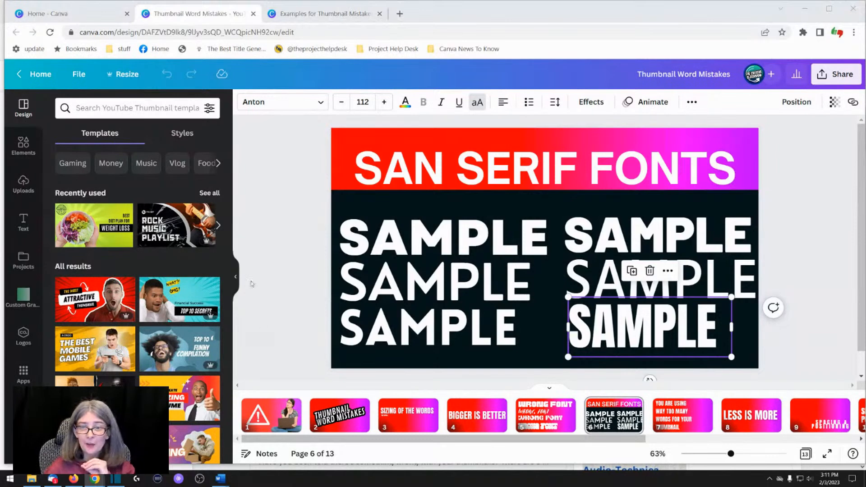
Step: Make the Garet ExtraBold SAMPLE text bold and widen its text box so the word fits on one line
left_click(404, 255)
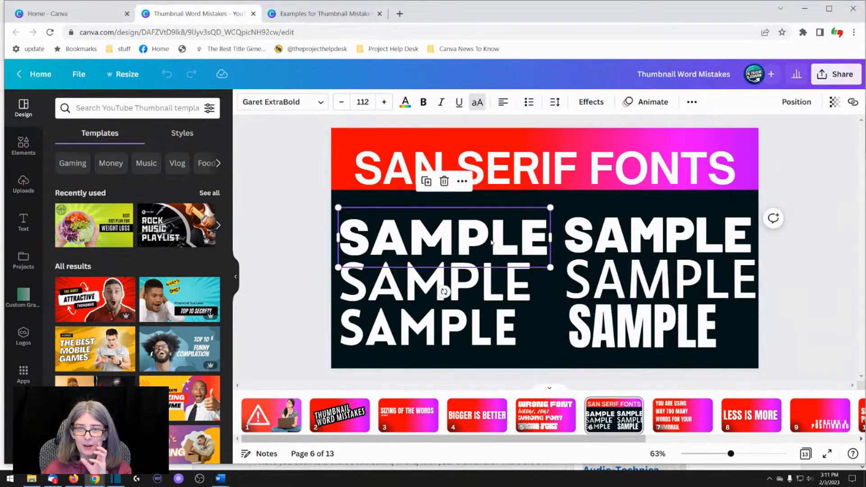
double_click(401, 240)
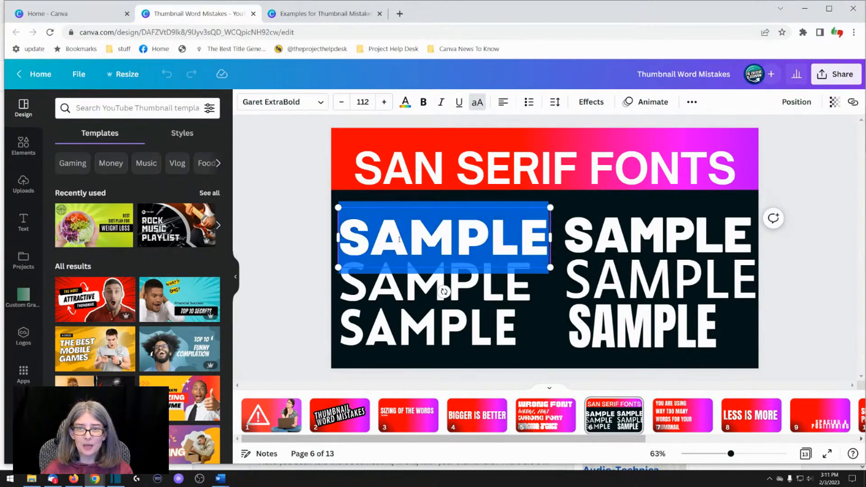
left_click(423, 102)
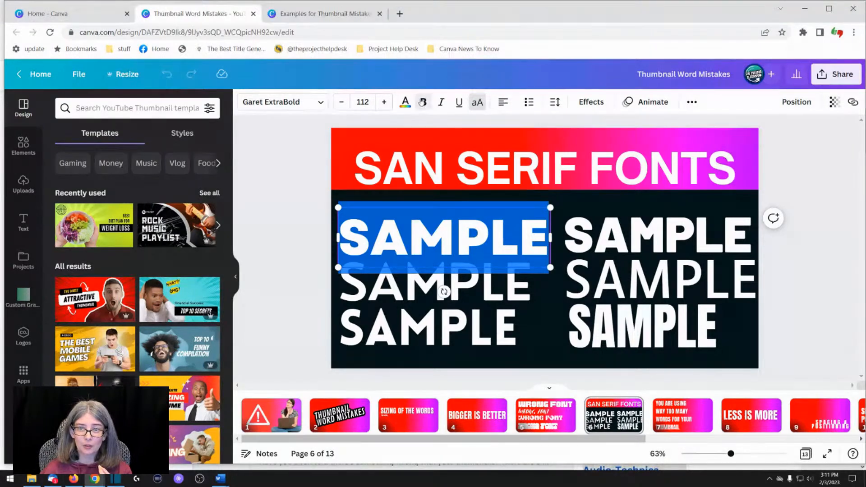
left_click(282, 211)
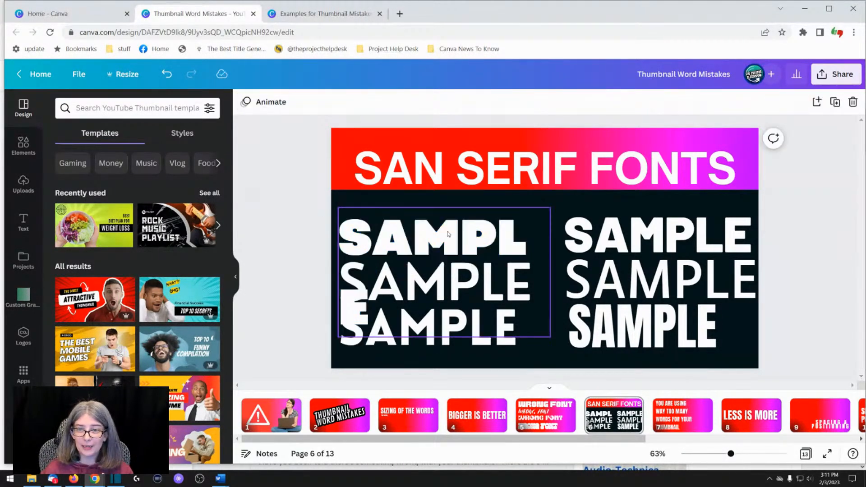
left_click(442, 237)
left_click_drag(552, 245, 602, 243)
Step: Make the Nourd Bold SAMPLE text bold and widen its box to keep the word on one line
left_click(460, 284)
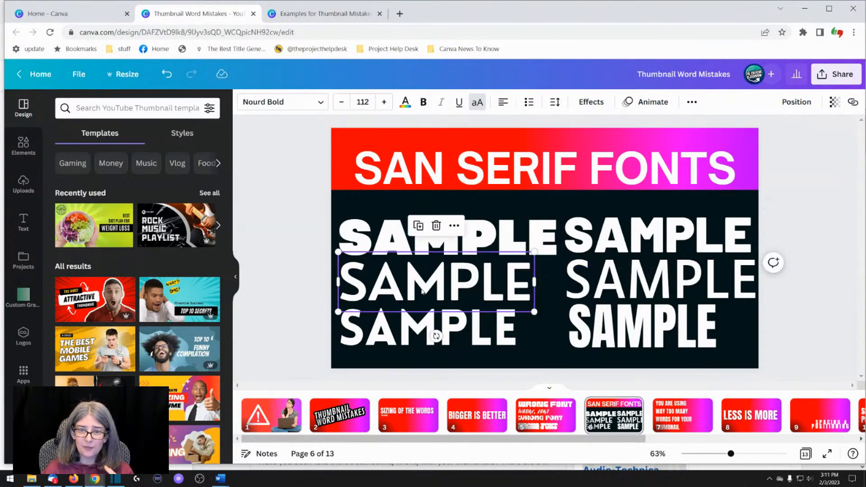
double_click(422, 290)
left_click(423, 103)
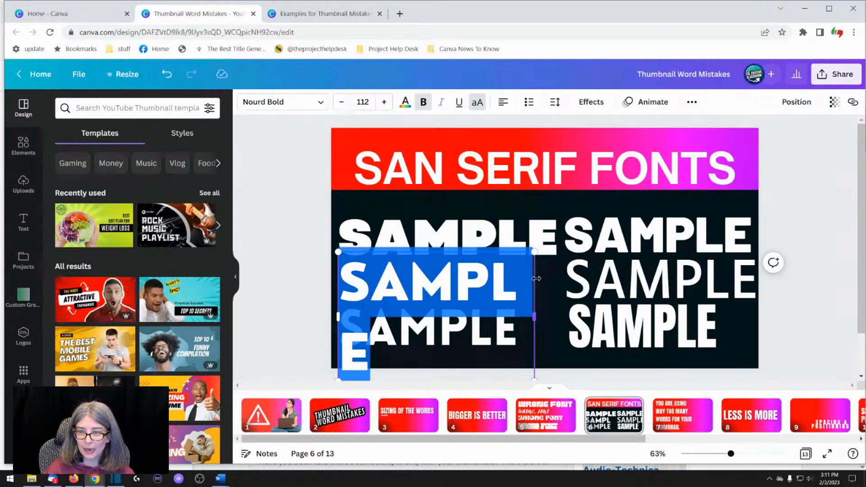
left_click_drag(536, 280, 592, 280)
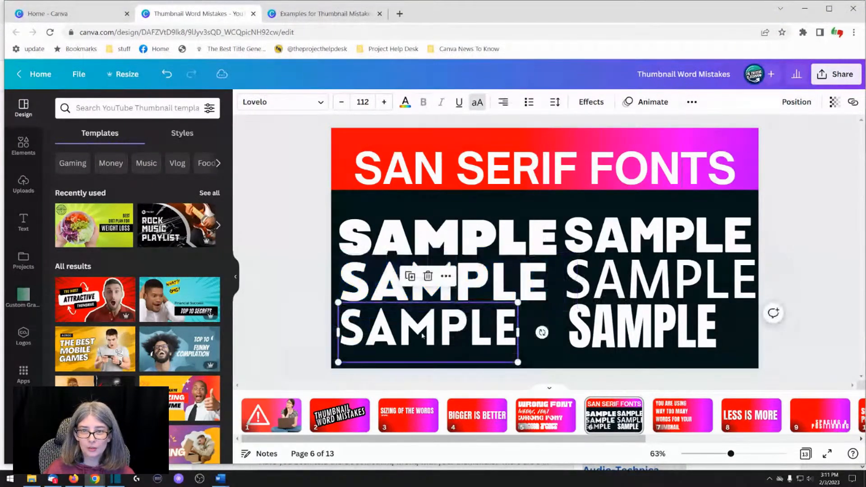
Step: Check whether the Lovelo and Barlow Black SAMPLE texts offer a bold option
left_click(438, 335)
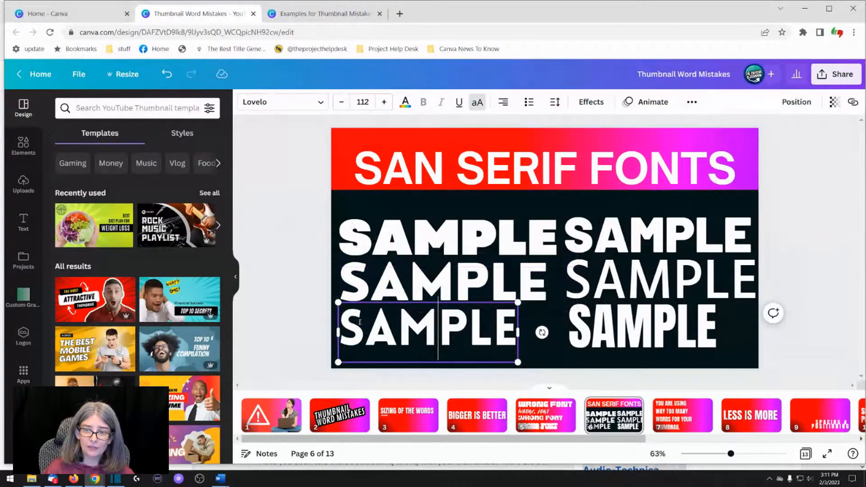
left_click(318, 308)
left_click(395, 330)
left_click(632, 234)
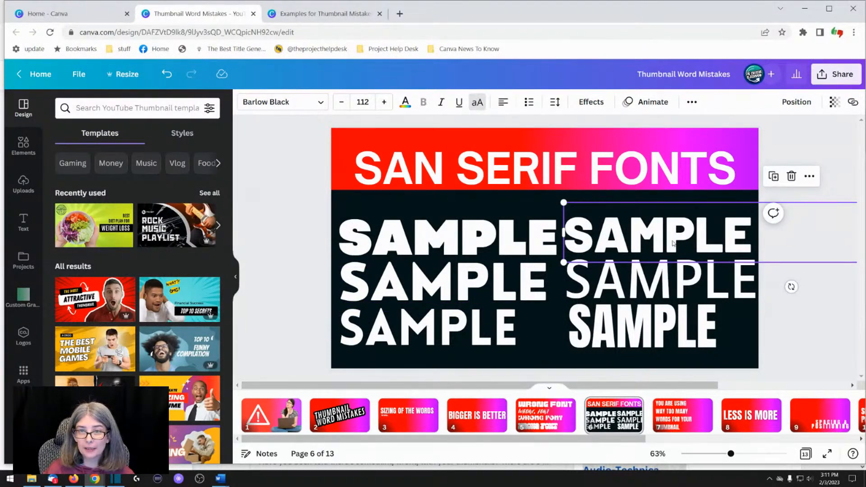
Step: Make the Luciole SAMPLE text bold and widen its text box to about 712
left_click(645, 284)
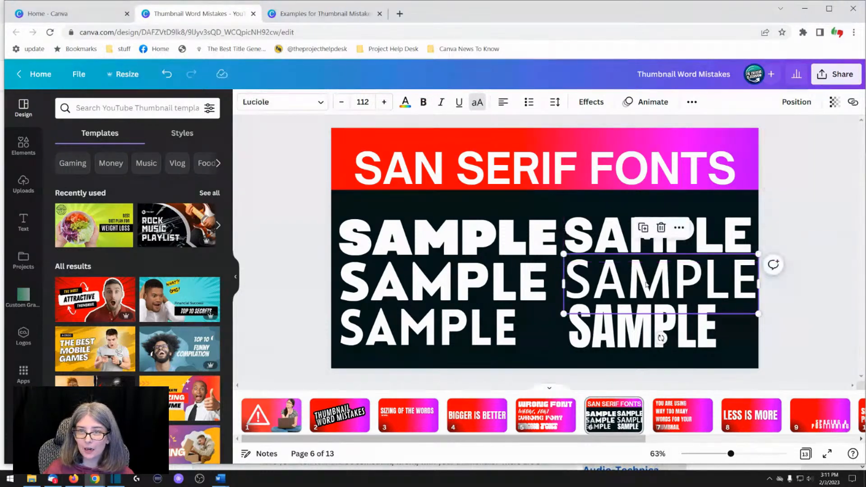
double_click(646, 285)
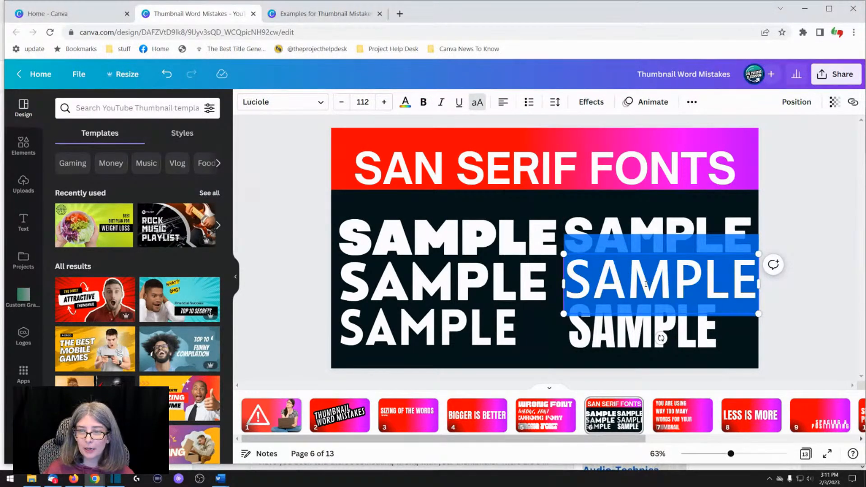
left_click(423, 102)
left_click_drag(763, 317, 801, 318)
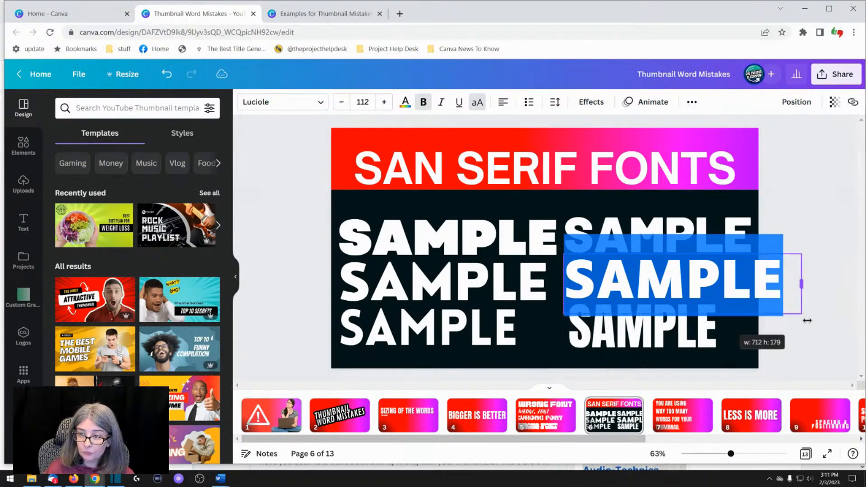
Step: Check the bold option of the Anton SAMPLE text and the font of the SAN SERIF FONTS title
left_click(677, 339)
double_click(653, 339)
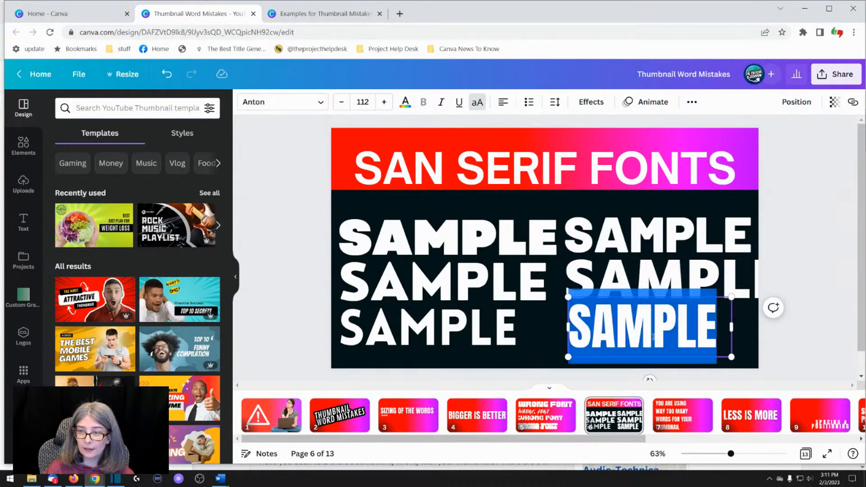
left_click(795, 328)
left_click(660, 351)
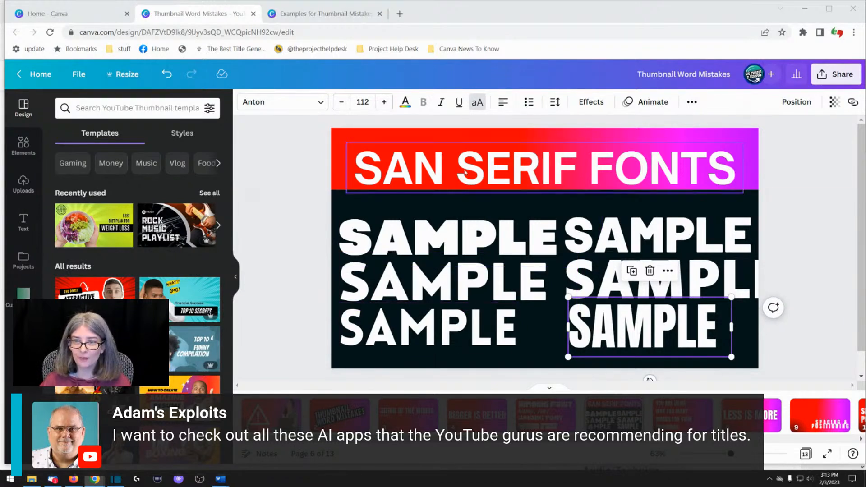
left_click(449, 175)
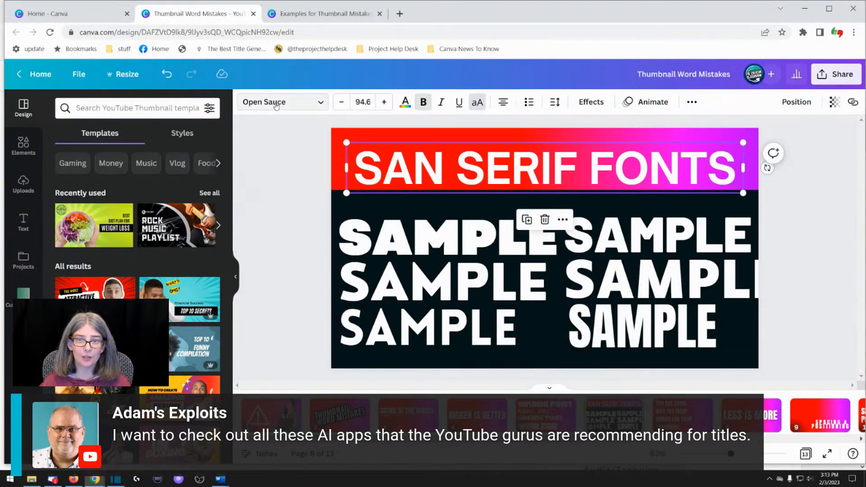
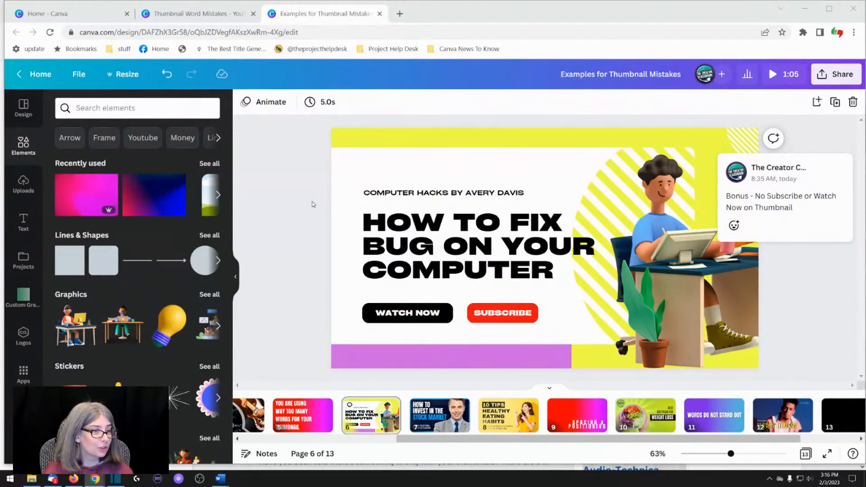
Step: Resolve the comment about Subscribe or Watch Now wording, and delete the WATCH NOW button's shape and leftover text
mouse_move(733, 196)
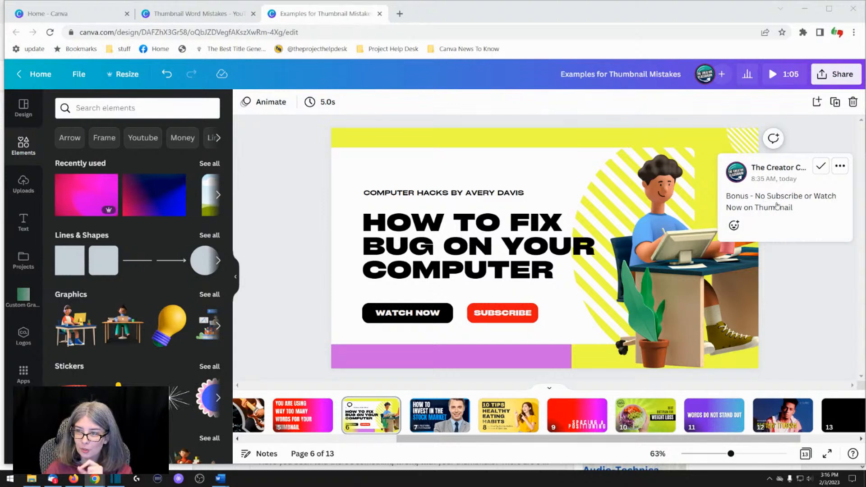
left_click(821, 168)
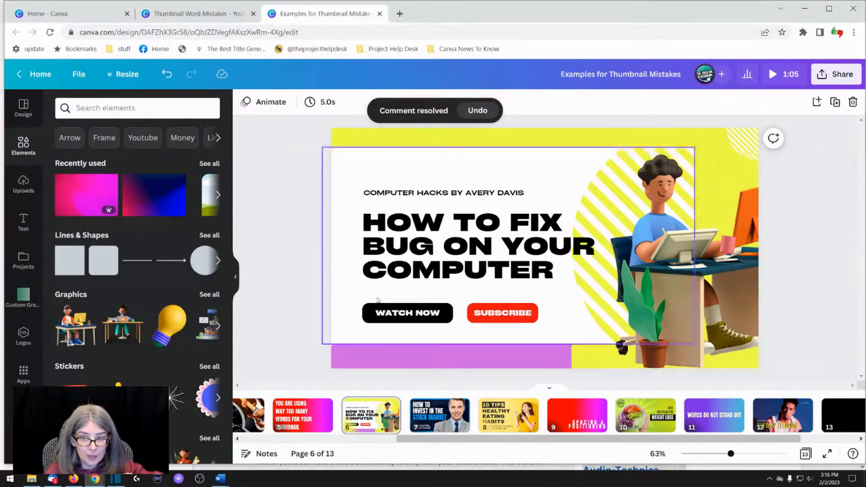
left_click(409, 320)
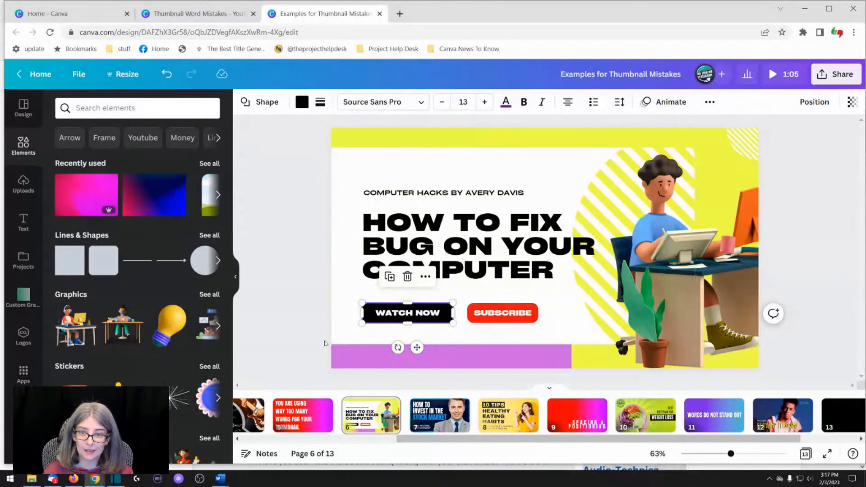
key("Delete")
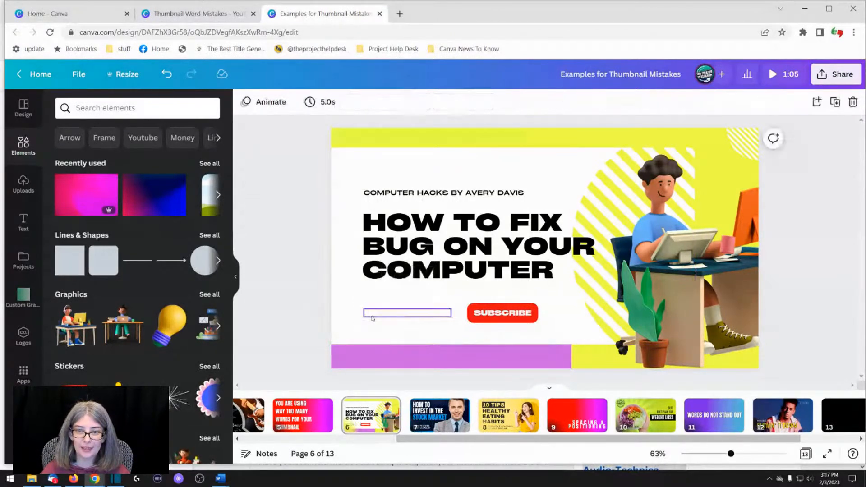
left_click(386, 313)
key("Delete")
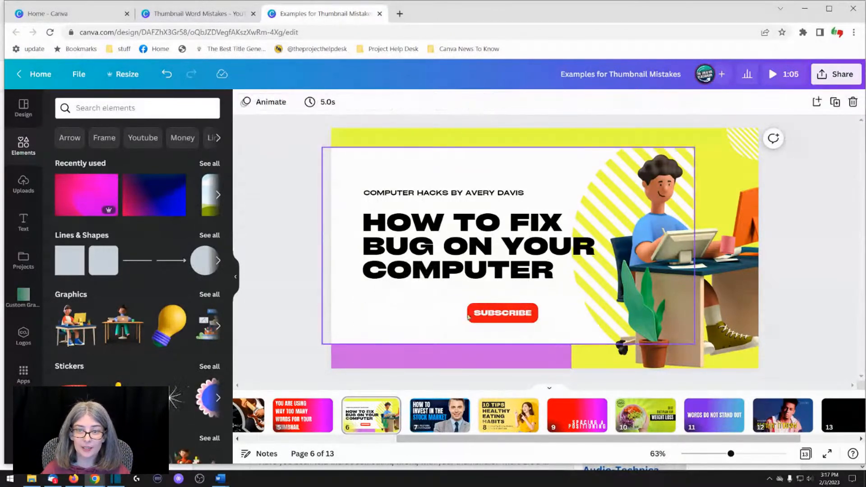
Step: Delete the red SUBSCRIBE button and its text from the computer bug thumbnail
left_click(496, 318)
key("Delete")
left_click(491, 316)
key("Delete")
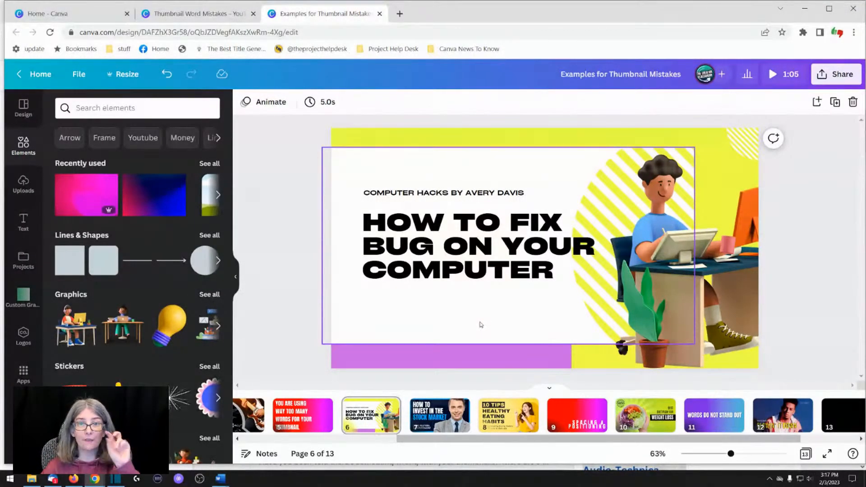
Step: Delete the small COMPUTER HACKS byline above the headline
left_click(416, 194)
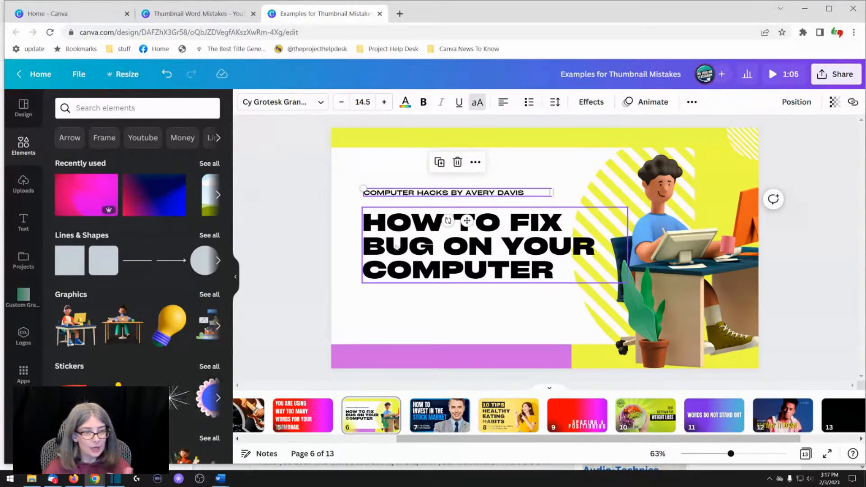
left_click(368, 194)
left_click(486, 182)
left_click(399, 193)
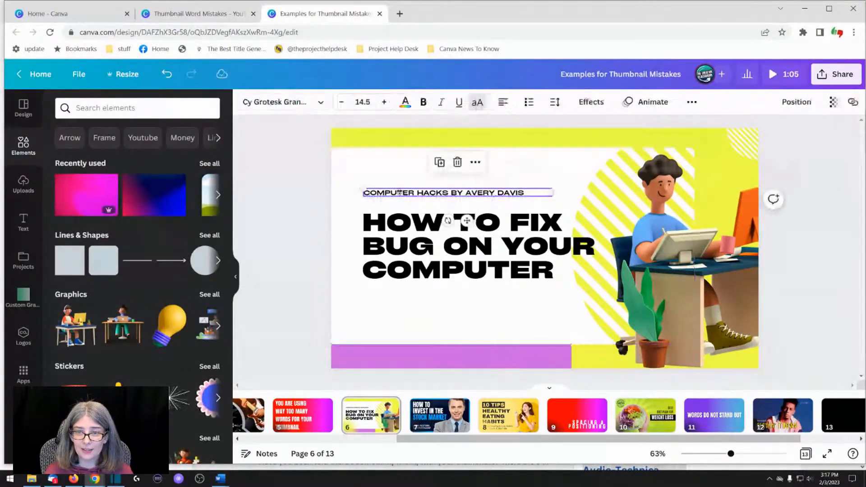
key("Delete")
Step: Open the font choices for the HOW TO FIX BUG ON YOUR COMPUTER headline and clear the san serif search
left_click(431, 243)
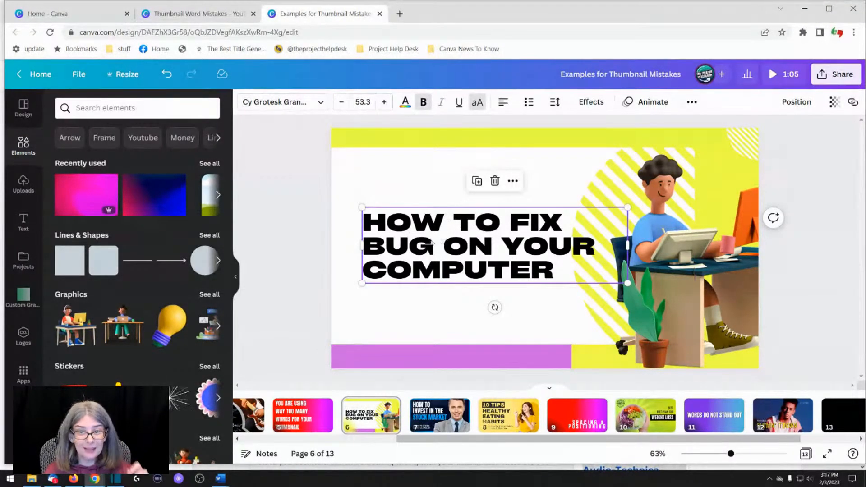
left_click(310, 104)
left_click_drag(113, 107, 67, 107)
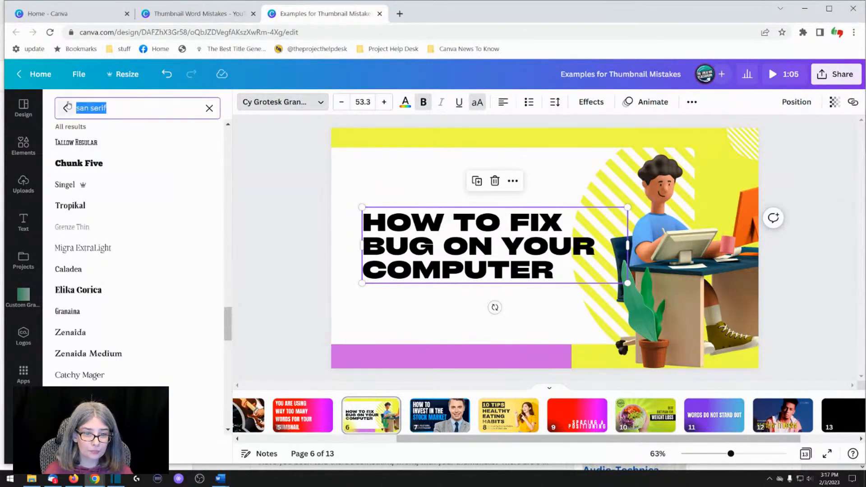
left_click(210, 109)
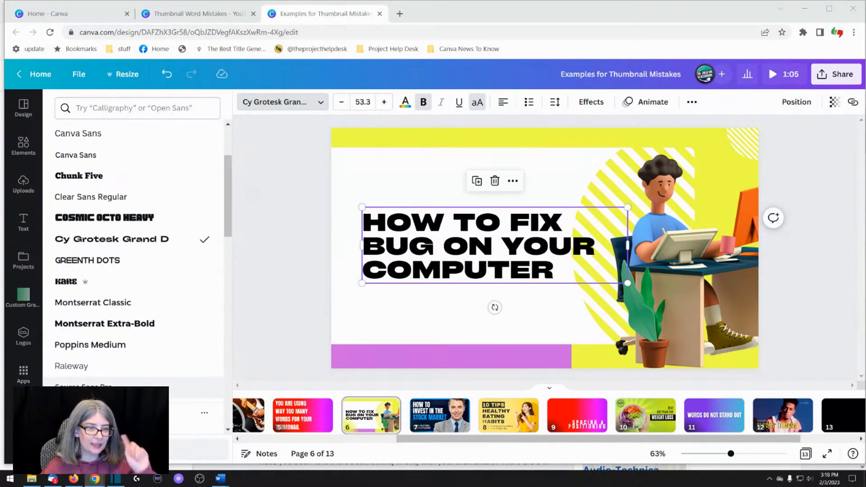
Step: Replace the computer bug thumbnail's headline with the text FIXING YOUR PC
triple_click(459, 234)
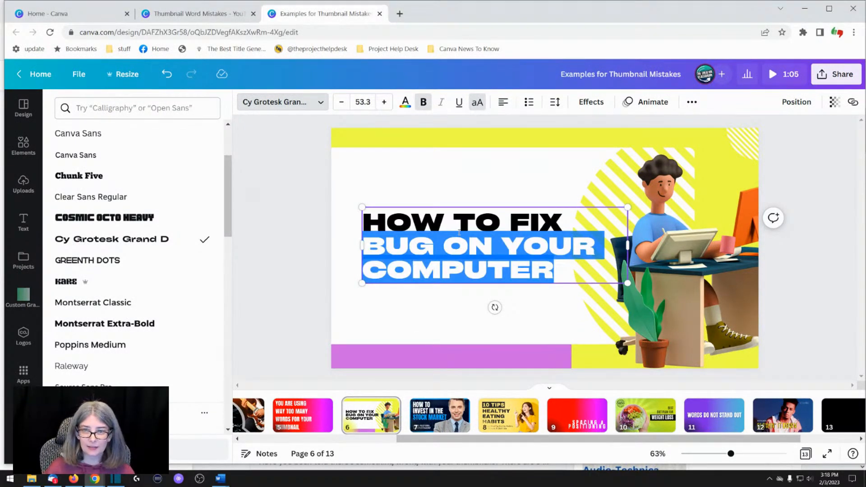
triple_click(451, 216)
left_click(517, 250)
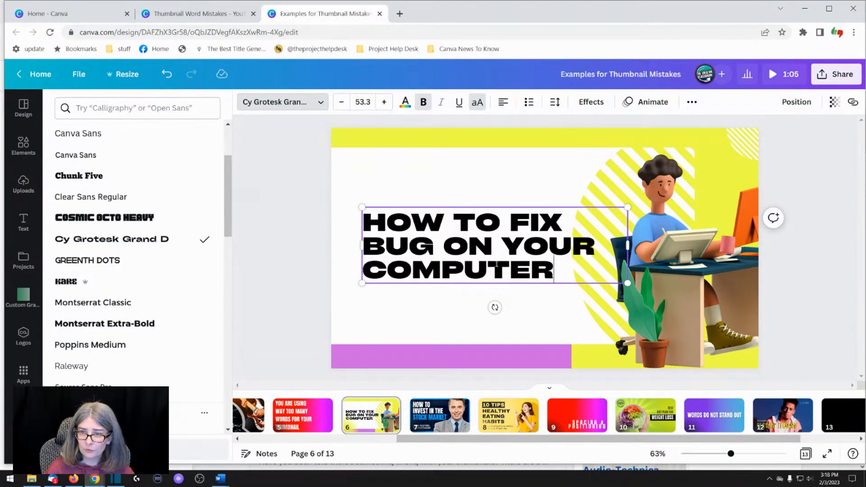
left_click_drag(554, 271, 352, 222)
type("FI")
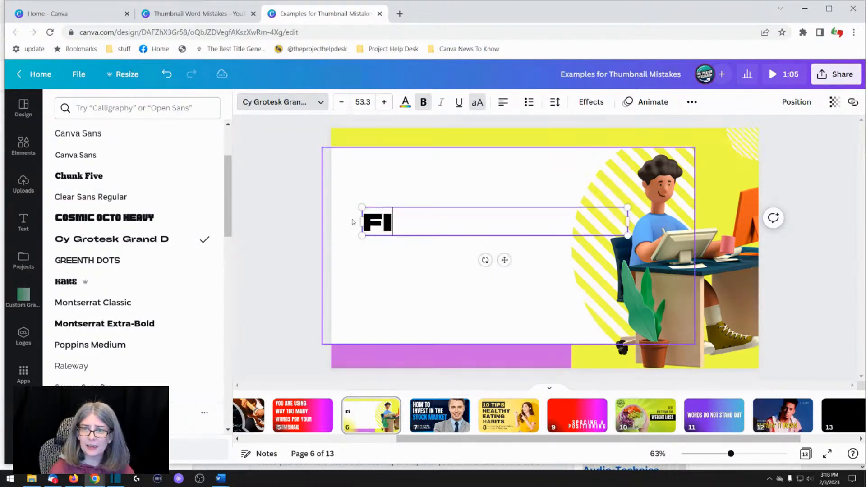
type("XING YOUR PC")
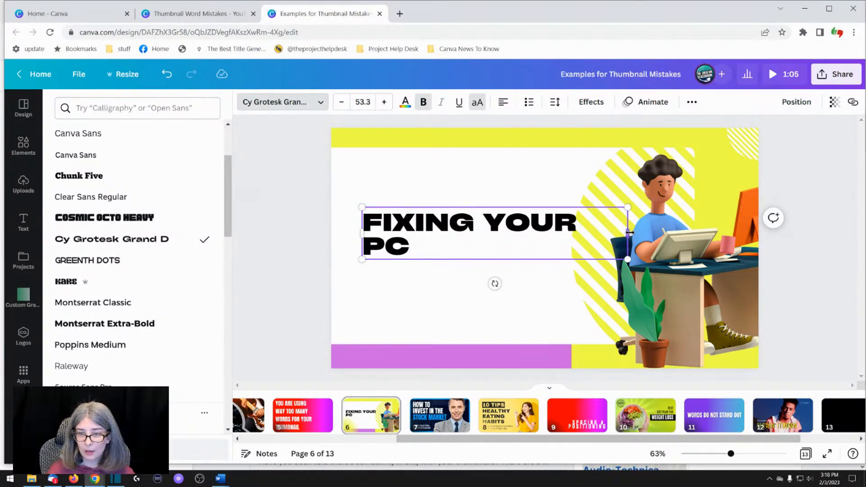
Step: Enlarge the FIXING YOUR PC headline to a font size of about 97 and reposition it closer to the white panel's left edge
left_click_drag(630, 232, 694, 302)
left_click(539, 276)
left_click(515, 250)
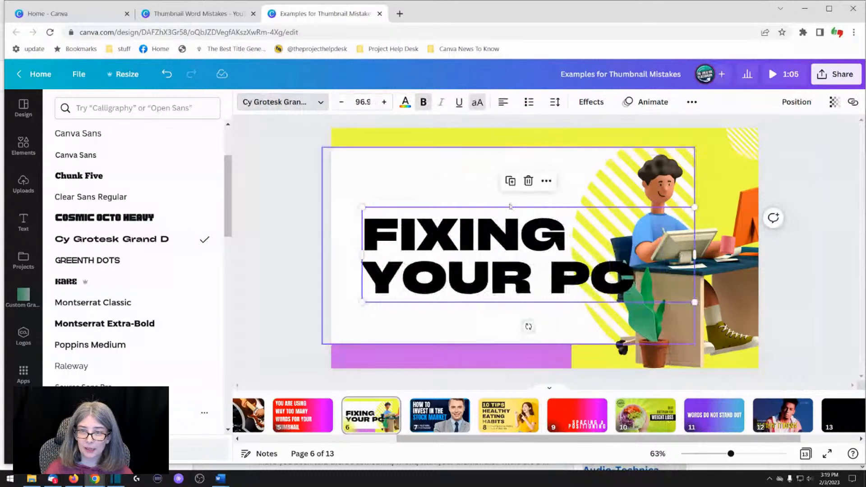
left_click_drag(497, 206, 482, 195)
left_click(315, 213)
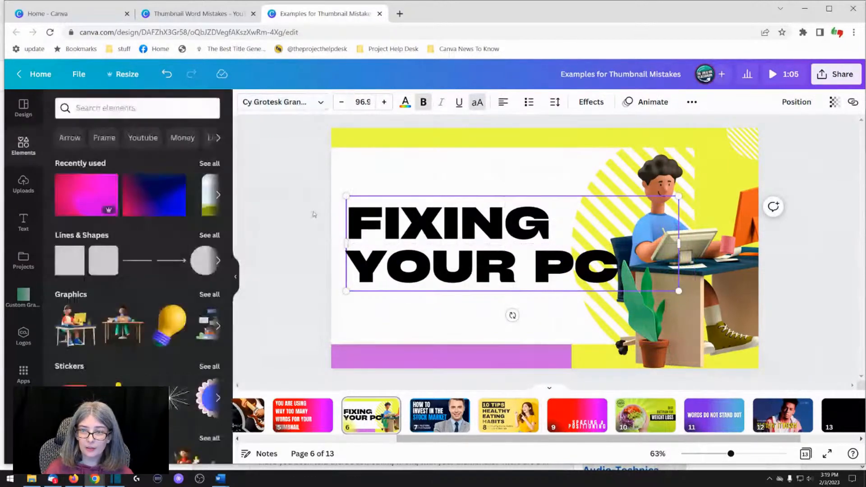
left_click_drag(420, 248, 416, 252)
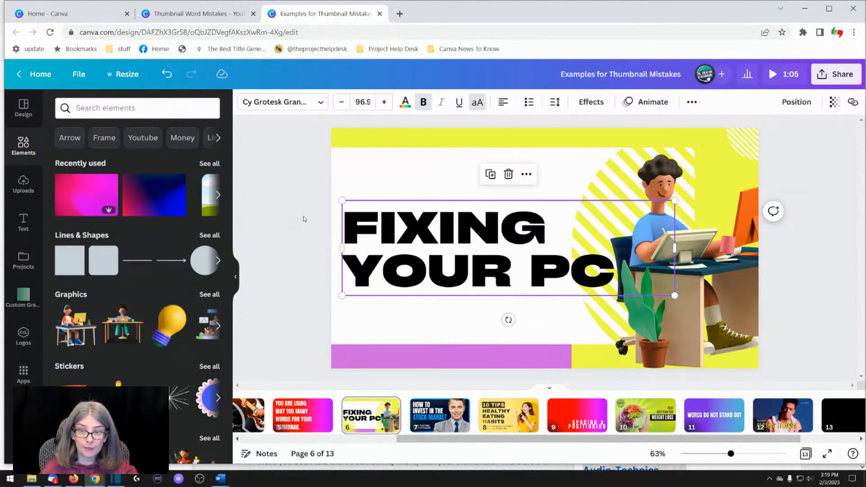
Step: Open the stock market thumbnail on page 7 and examine its headline and byline, comparing it with the FIXING YOUR PC thumbnail
left_click(441, 430)
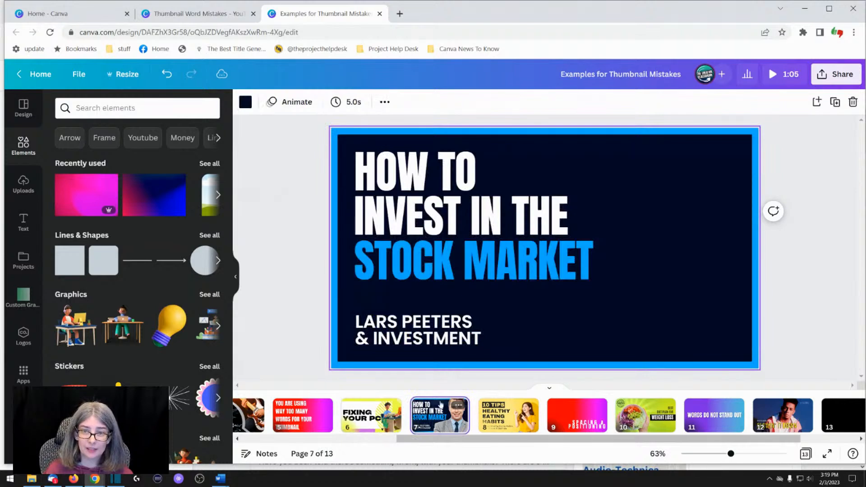
left_click(381, 188)
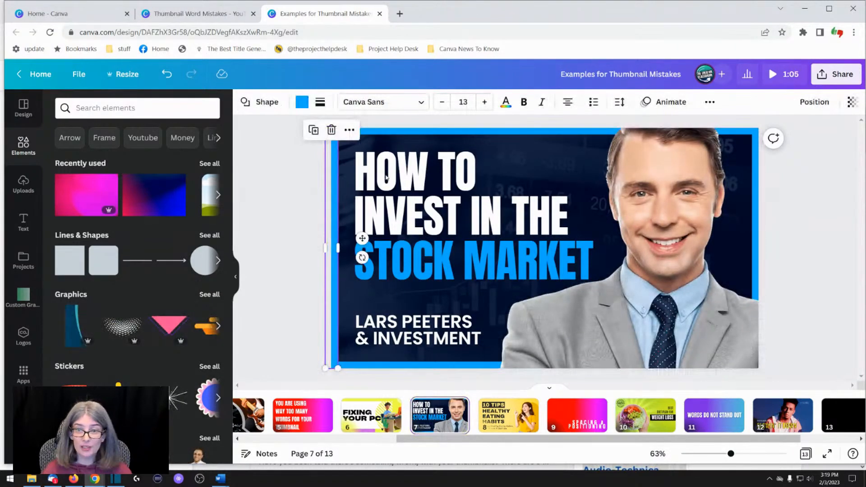
left_click(397, 177)
left_click(397, 178)
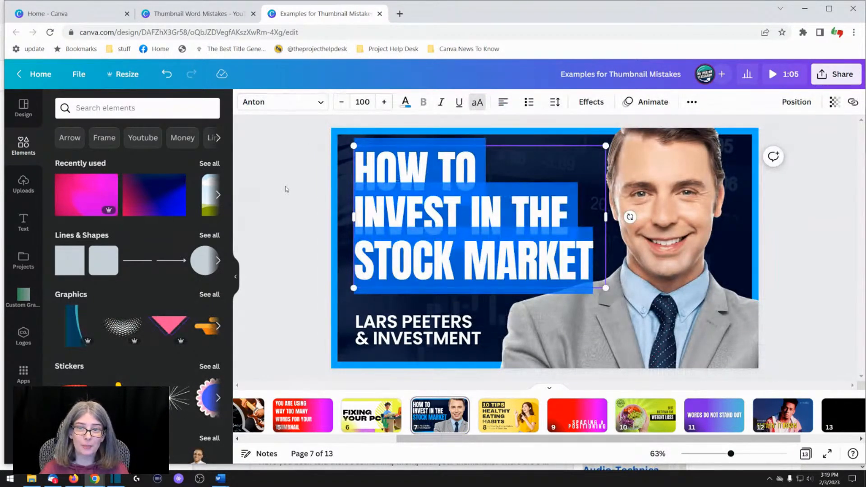
left_click(254, 189)
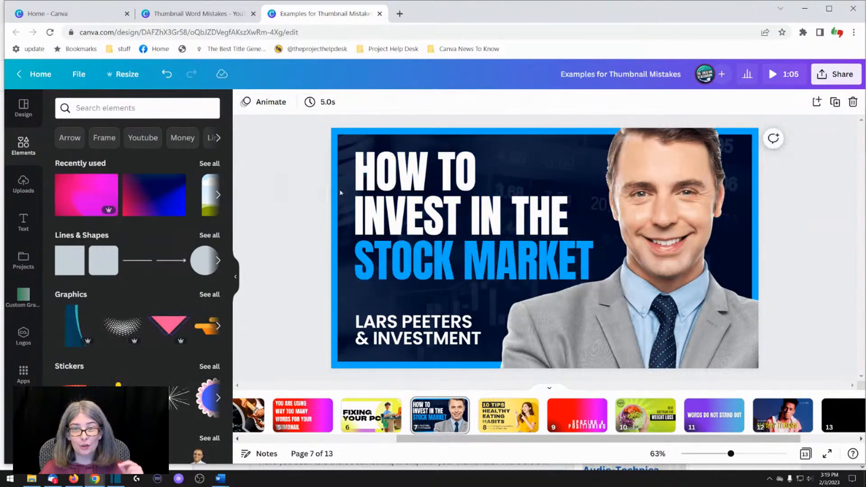
left_click(413, 193)
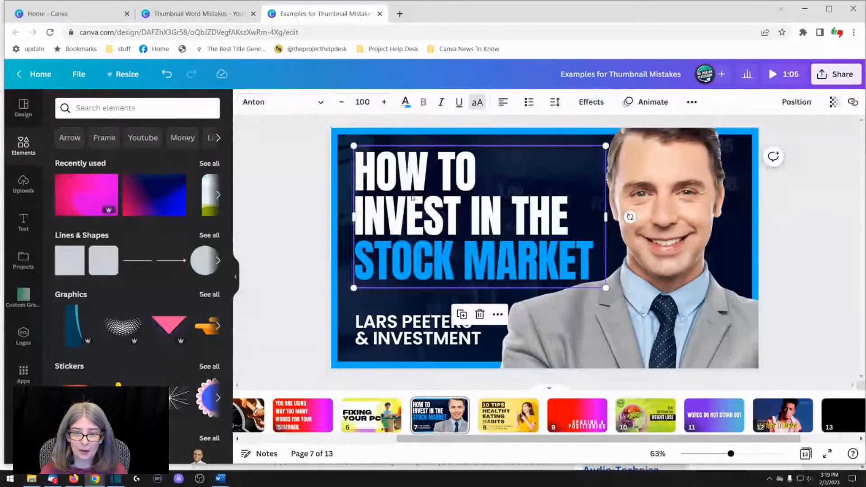
left_click(397, 329)
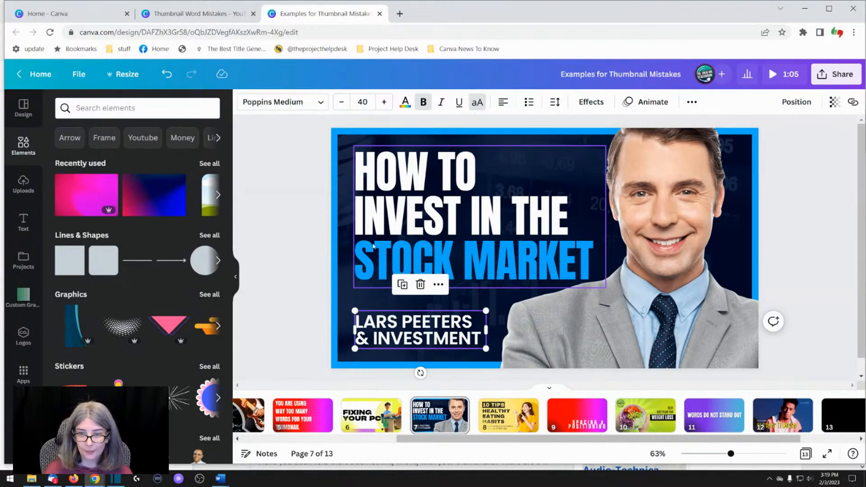
left_click(418, 206)
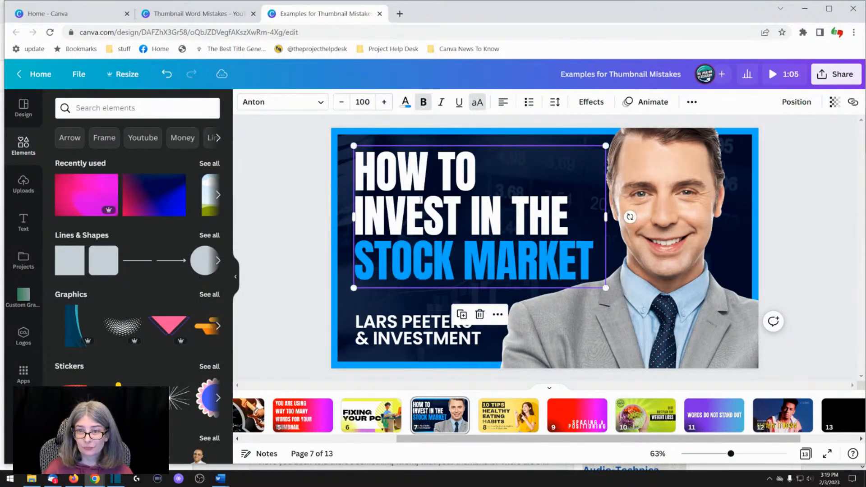
left_click(419, 201)
left_click_drag(436, 175, 415, 173)
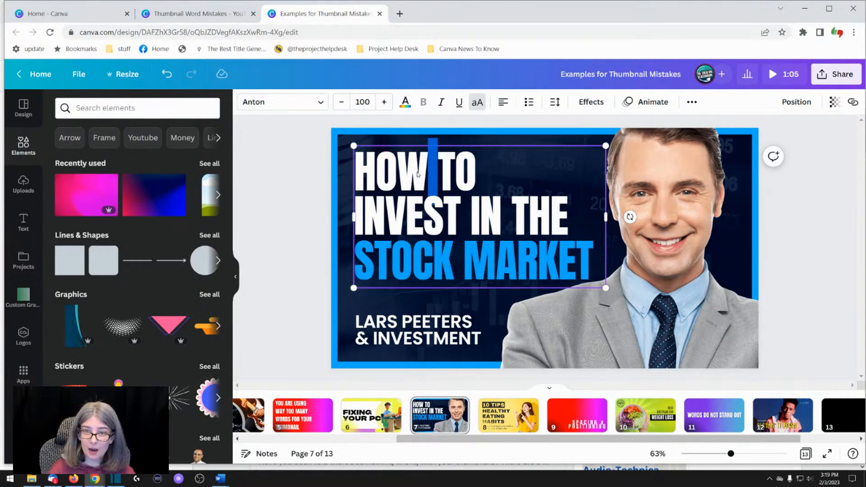
left_click(371, 415)
left_click(457, 406)
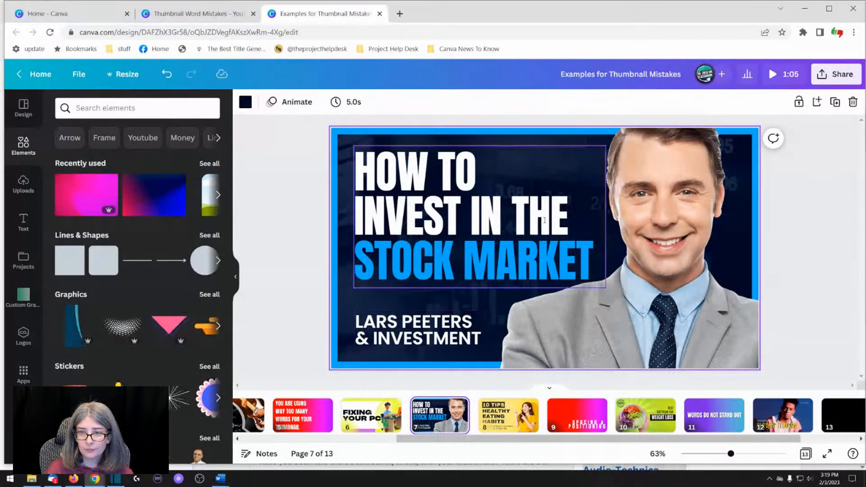
Step: Replace the words HOW TO INVEST IN THE with INVESTMENT in the headline, keeping STOCK MARKET on the second line
left_click(545, 222)
left_click(546, 221)
left_click(550, 217)
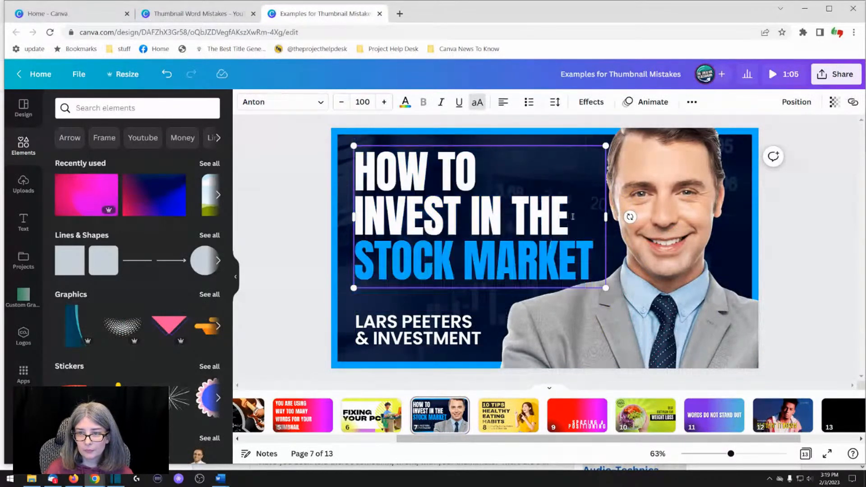
left_click_drag(424, 211, 352, 148)
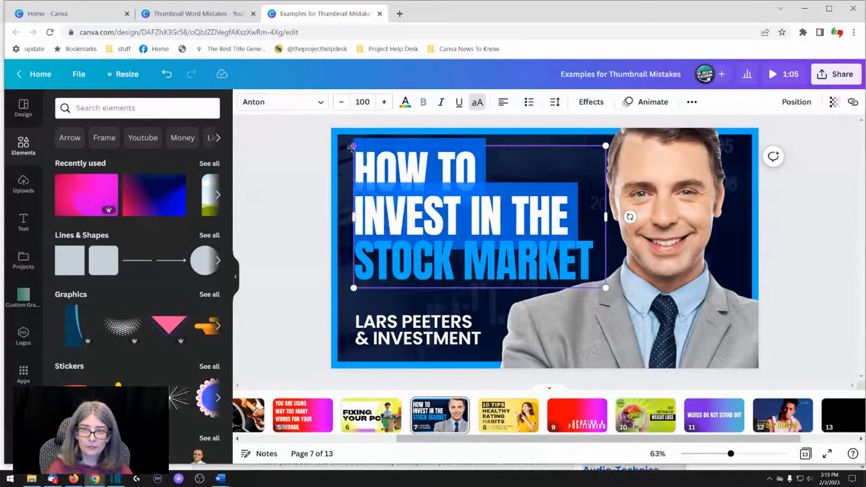
key("BackSpace")
type("INVEST")
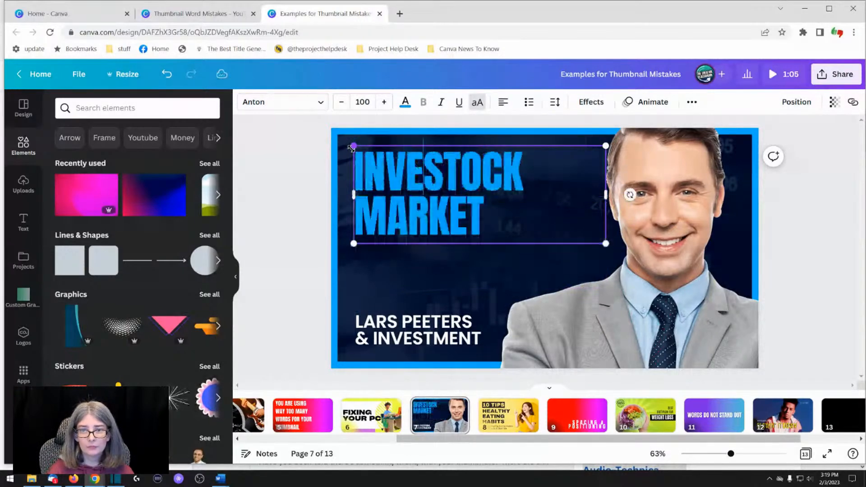
type("MENT")
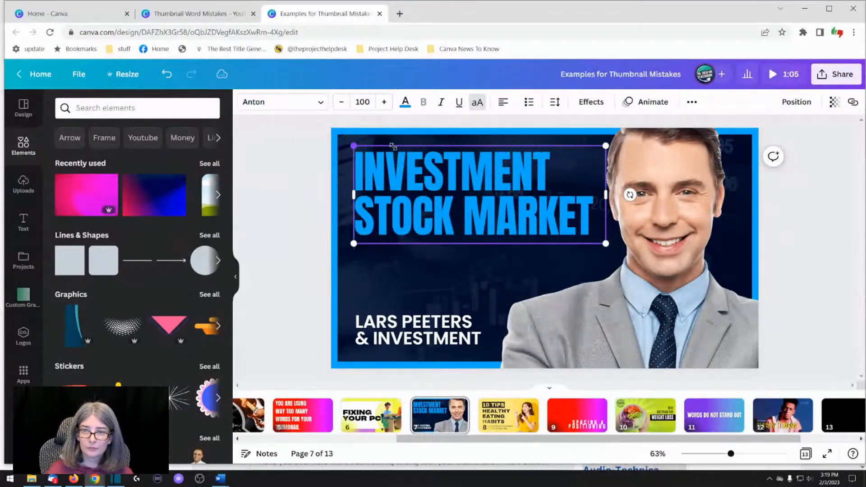
Step: Recolor both headline lines, STOCK MARKET and INVESTMENT, to white
left_click_drag(587, 214, 355, 213)
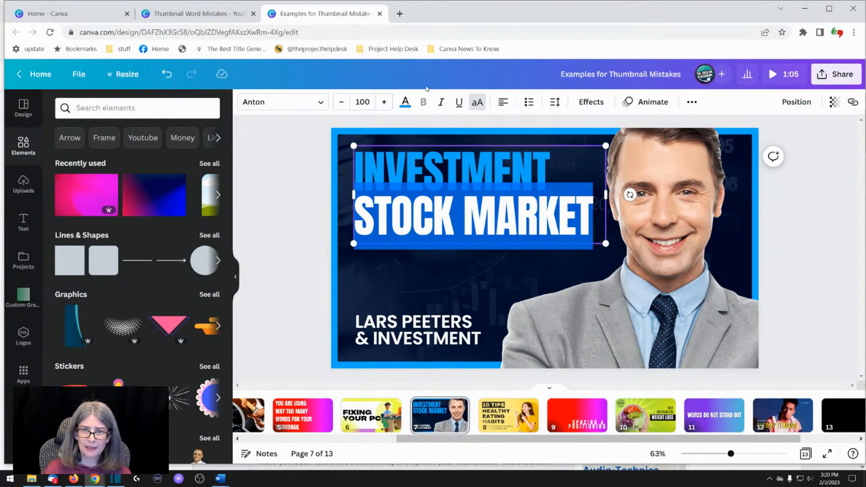
left_click(406, 103)
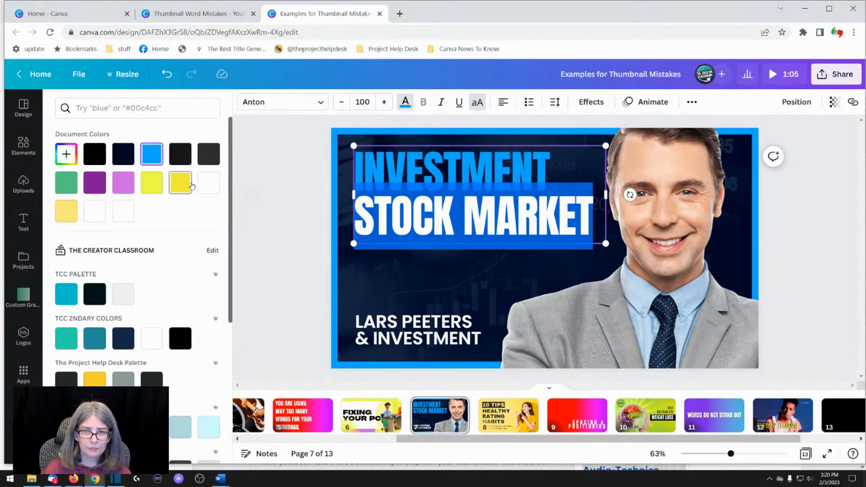
left_click(288, 174)
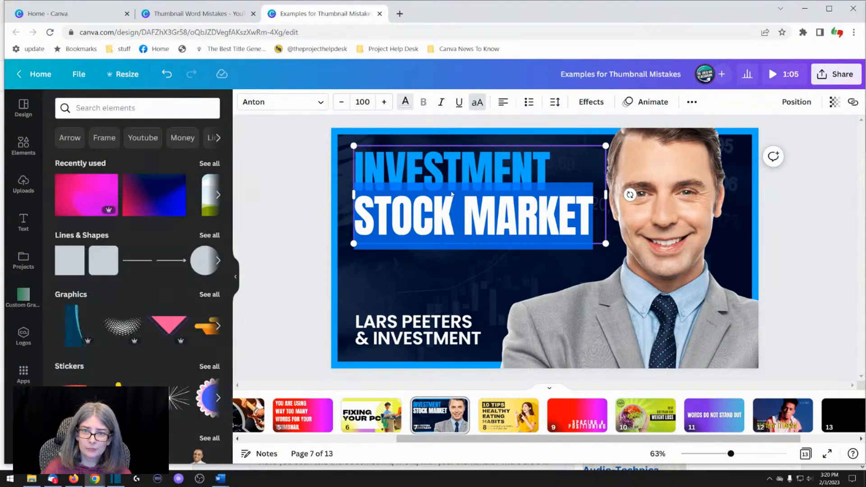
left_click(408, 176)
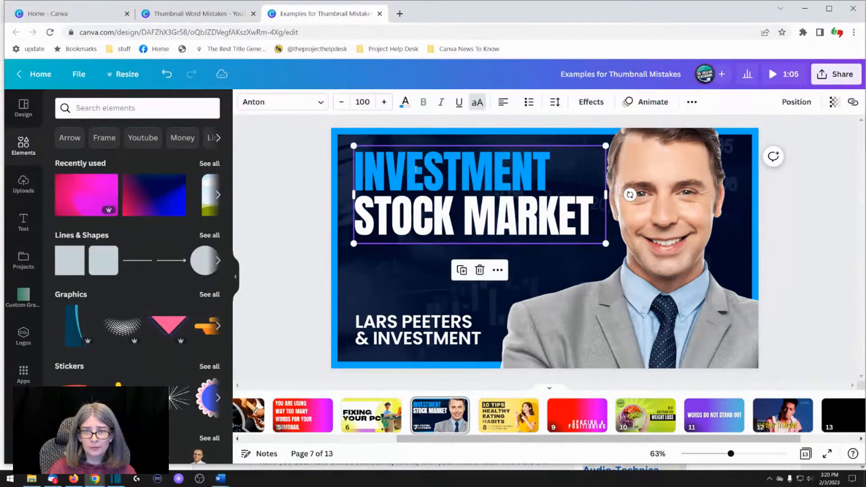
left_click(409, 176)
double_click(446, 173)
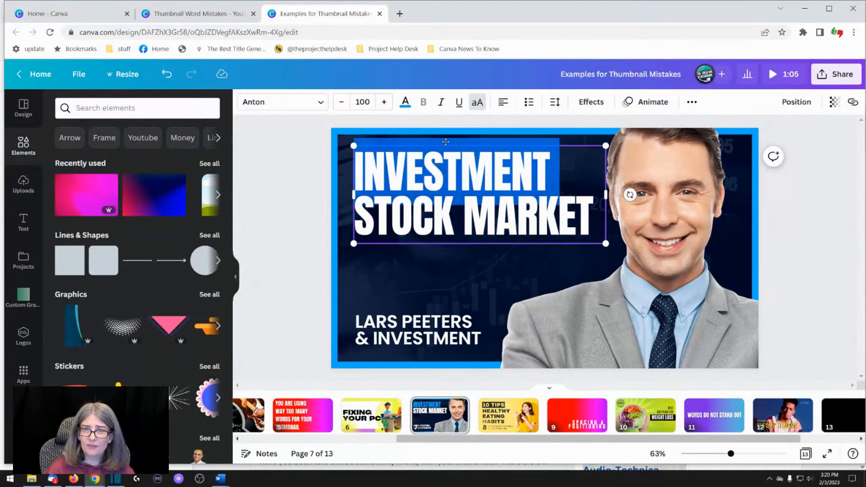
left_click(405, 101)
left_click(203, 186)
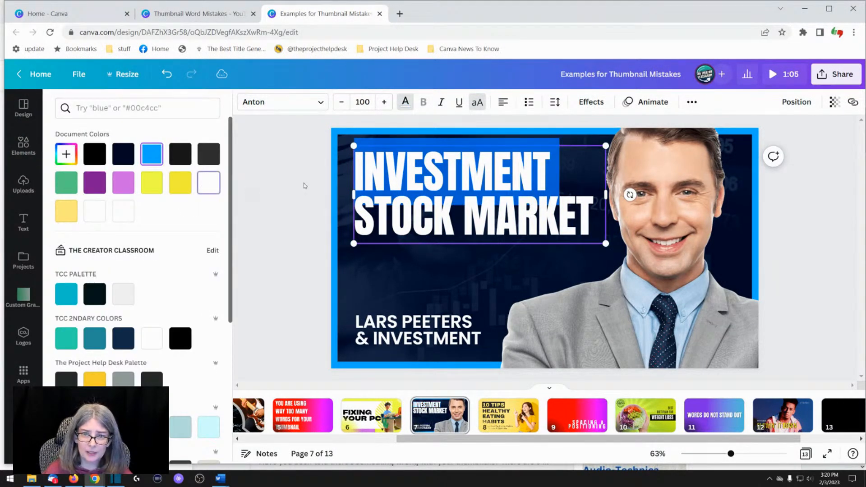
left_click(311, 186)
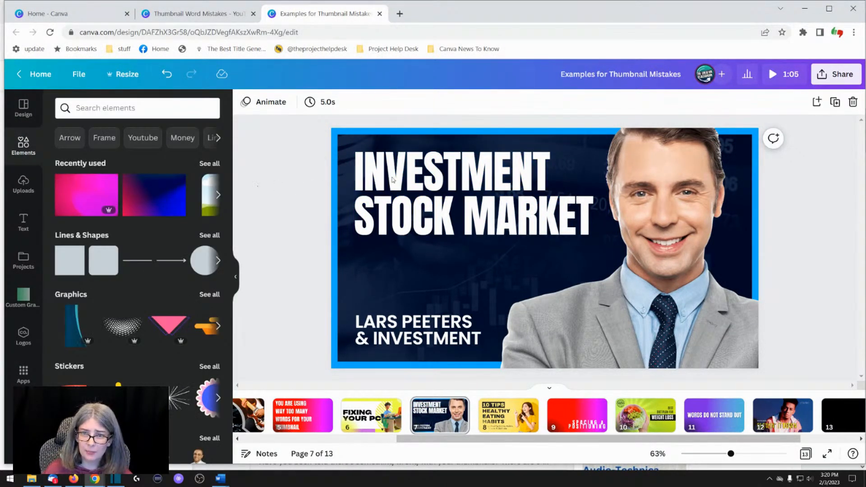
Step: Copy the word INVESTMENT and delete it from the headline, along with the leftover space before STOCK MARKET
left_click(451, 176)
double_click(450, 175)
left_click(450, 175)
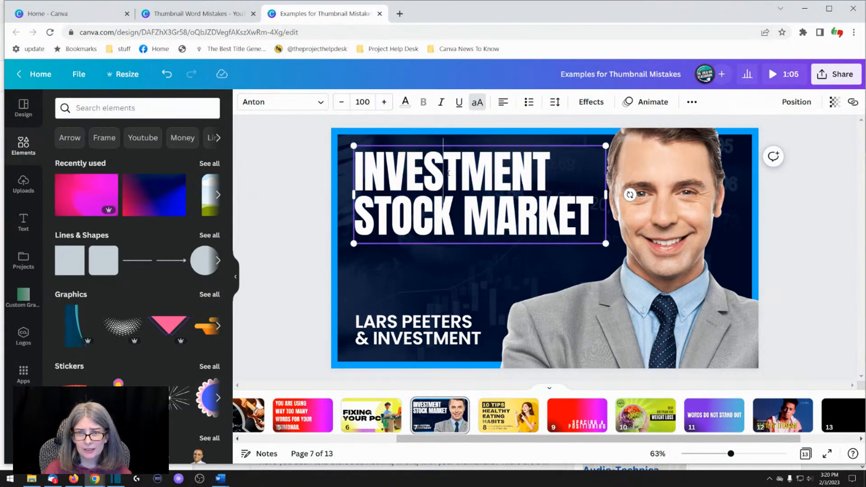
triple_click(448, 170)
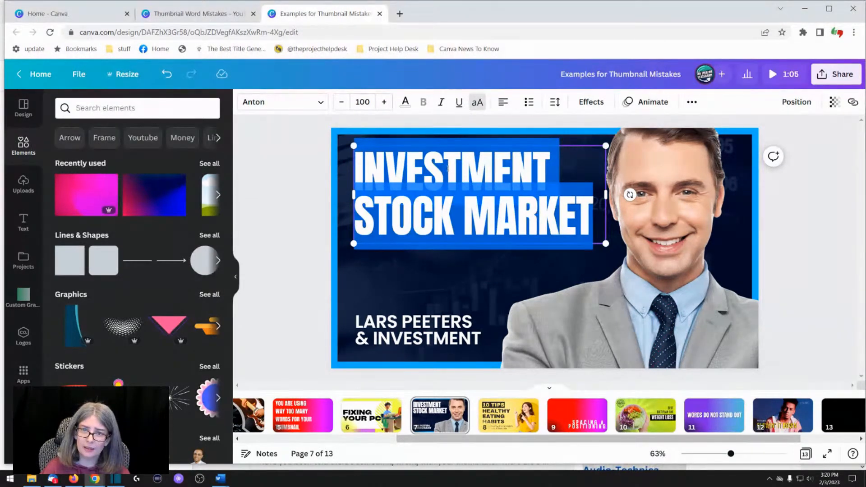
left_click(441, 166)
triple_click(440, 166)
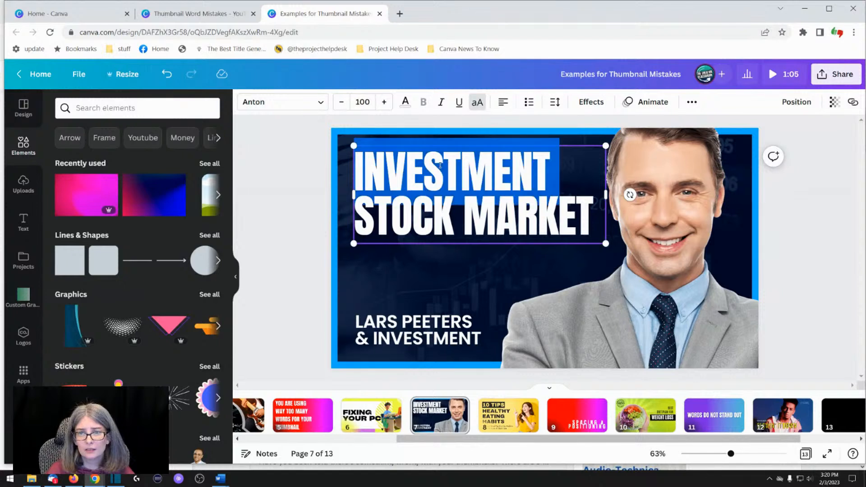
left_click(440, 166)
left_click_drag(547, 172, 350, 169)
key("ctrl+c")
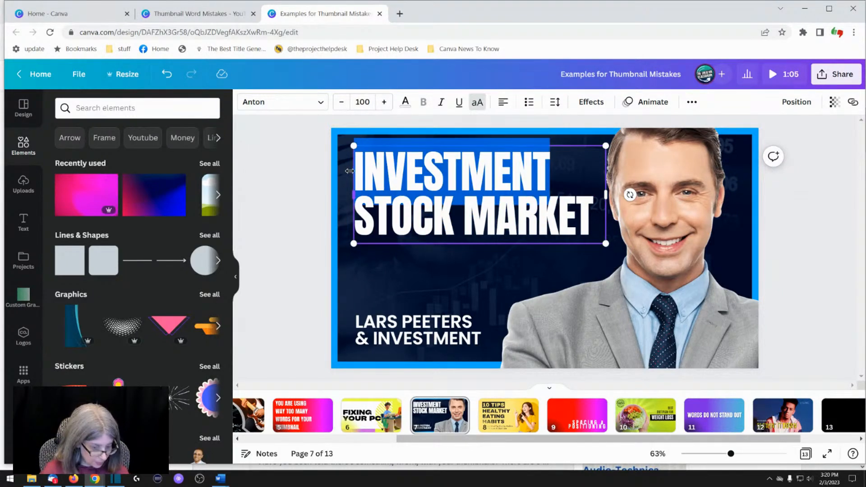
key("BackSpace")
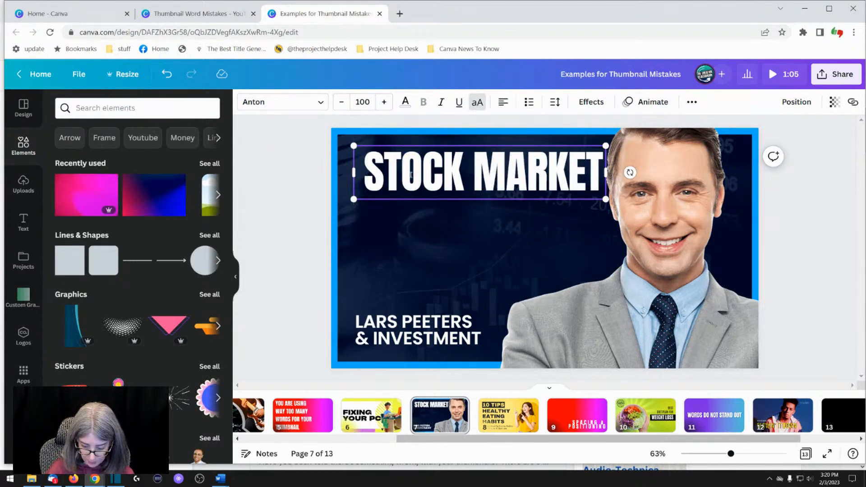
key("Delete")
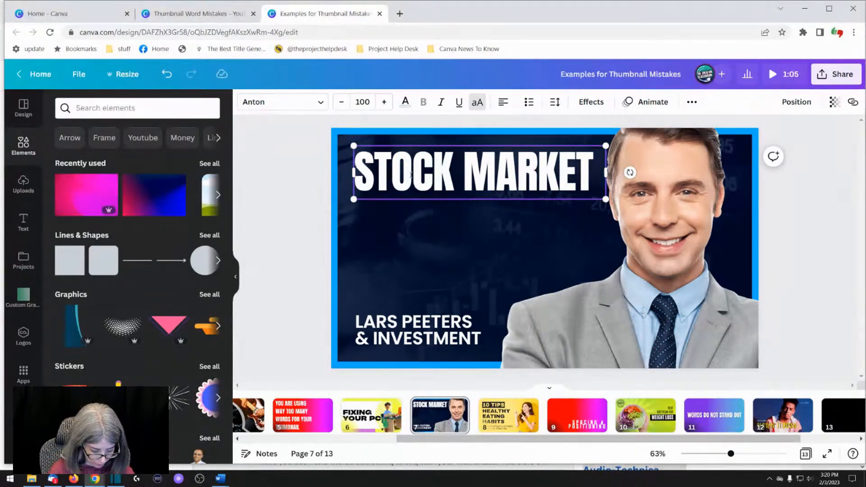
Step: Paste INVESTMENT on a new line beneath STOCK MARKET in the headline
key("Return")
key("ctrl+v")
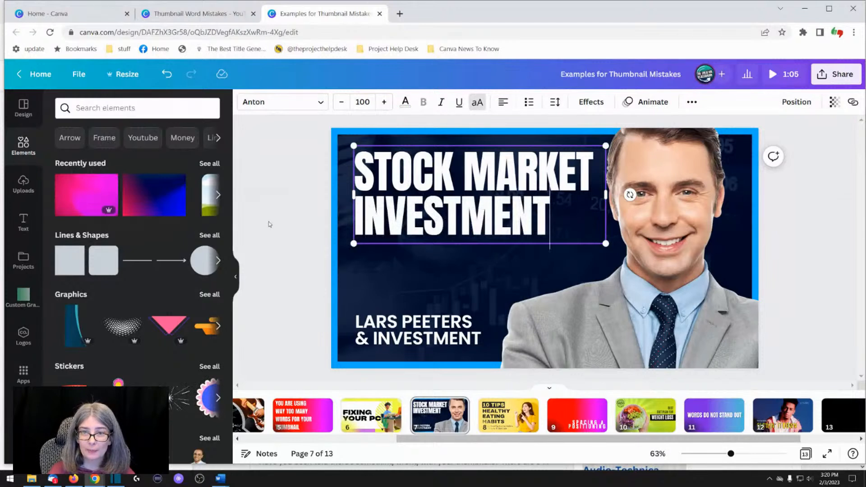
left_click(297, 209)
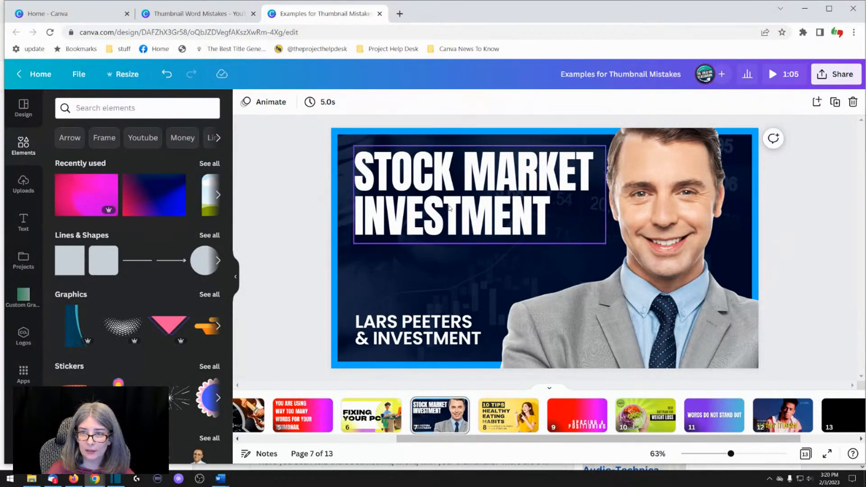
Step: Move the STOCK MARKET INVESTMENT headline down to the thumbnail's vertical middle and remove the two-line name text beneath it
left_click_drag(461, 184, 457, 233)
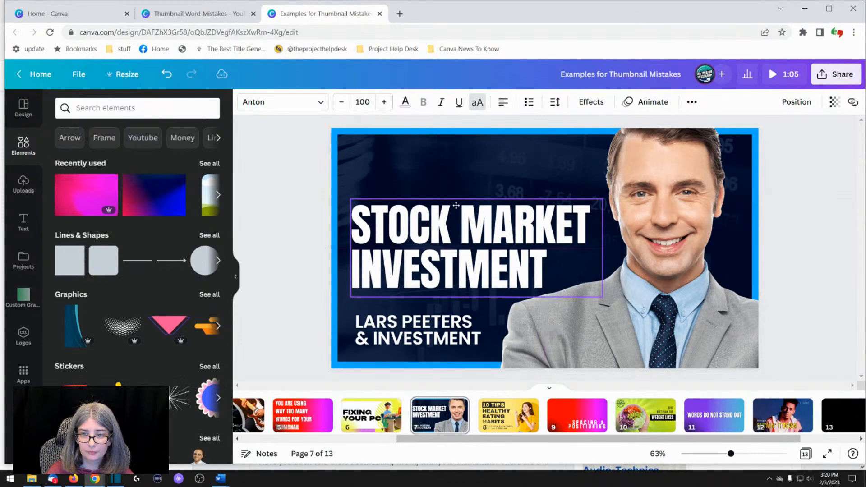
left_click(422, 328)
left_click(419, 331)
left_click_drag(412, 336, 355, 338)
left_click_drag(446, 310, 148, 312)
left_click(305, 284)
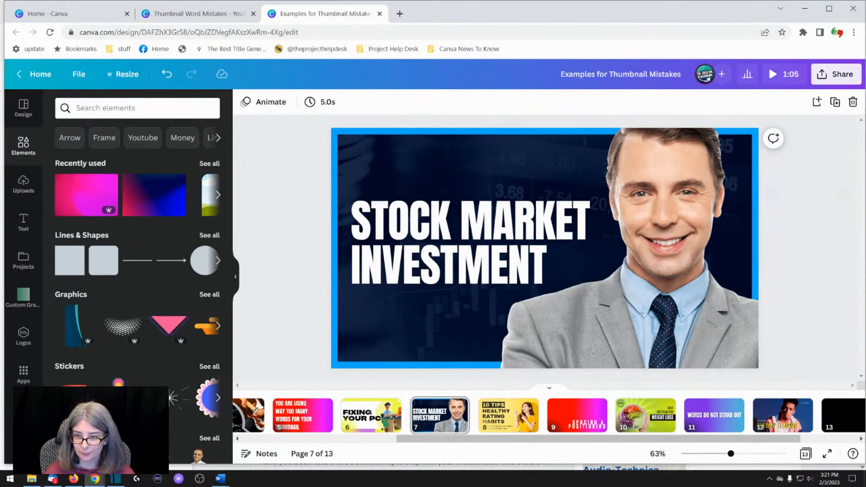
left_click(519, 408)
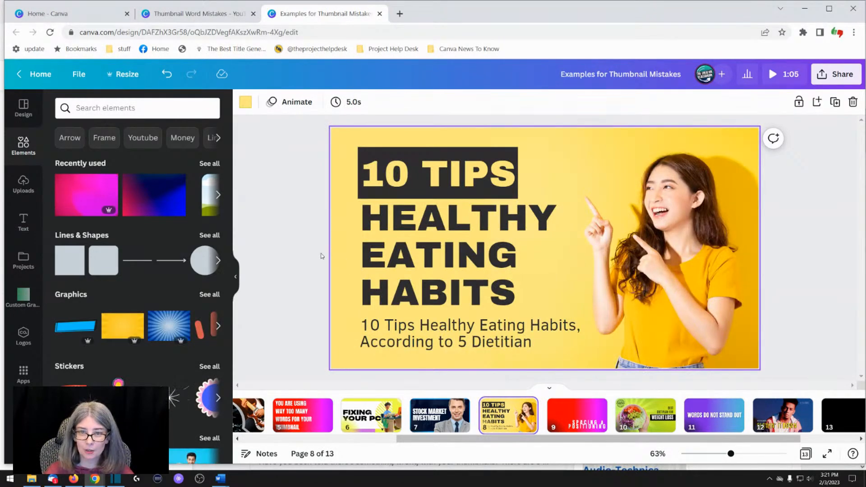
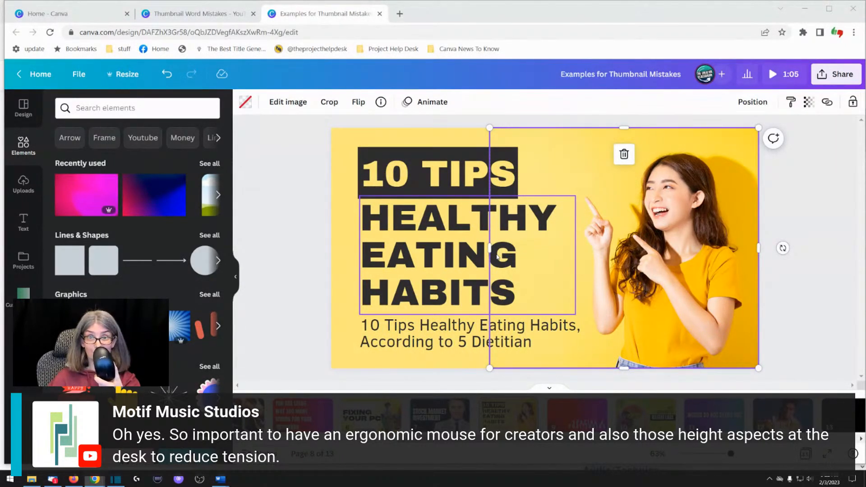
right_click(594, 325)
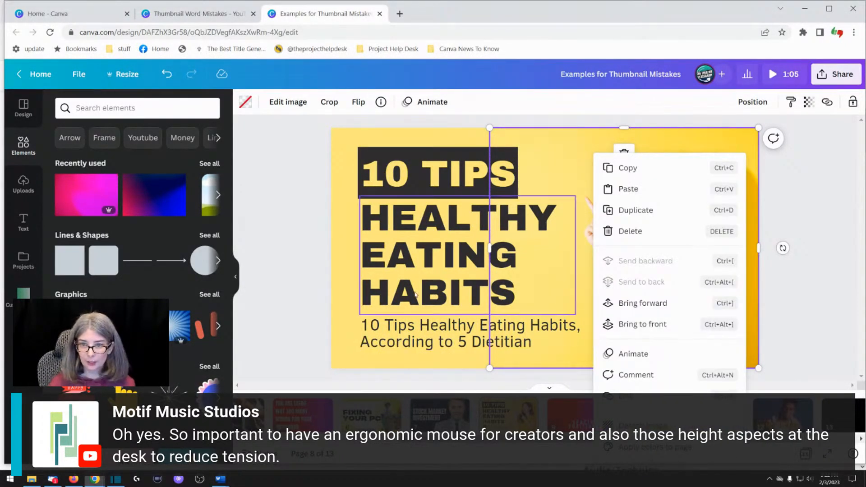
left_click(312, 265)
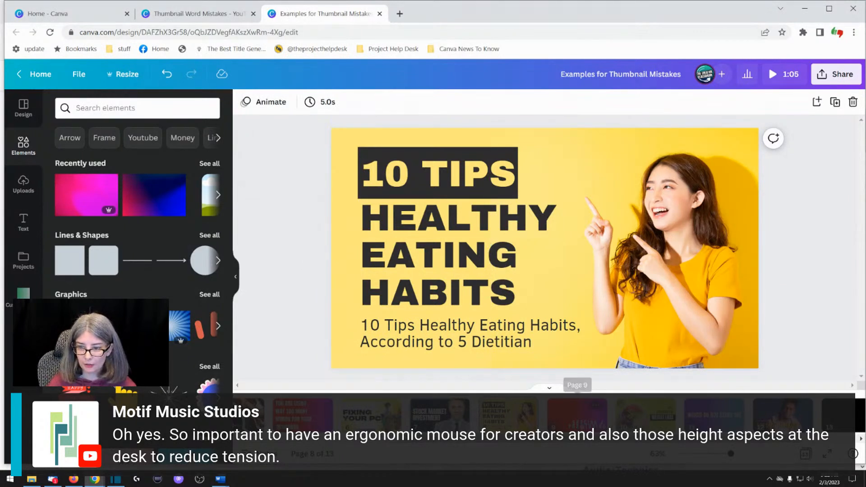
left_click(577, 415)
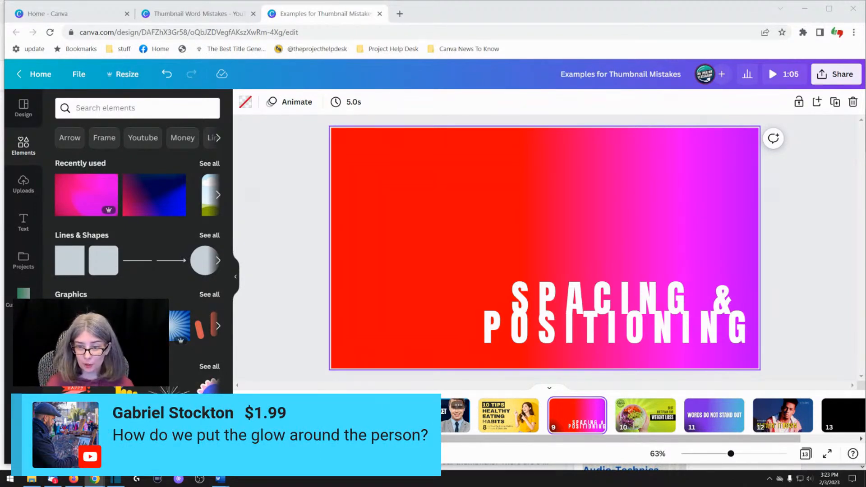
left_click(443, 423)
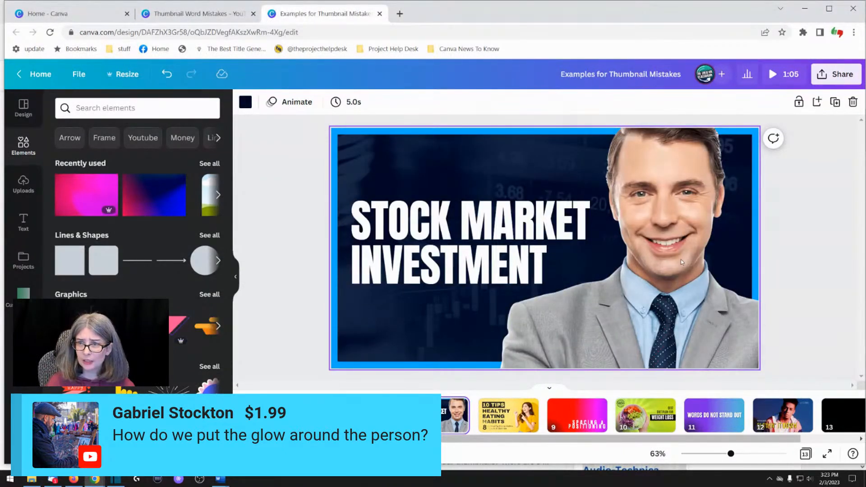
left_click(647, 255)
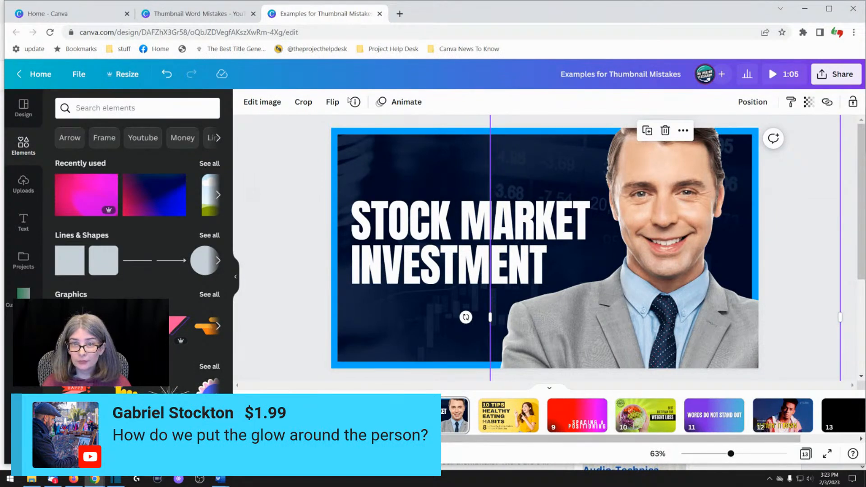
left_click(262, 102)
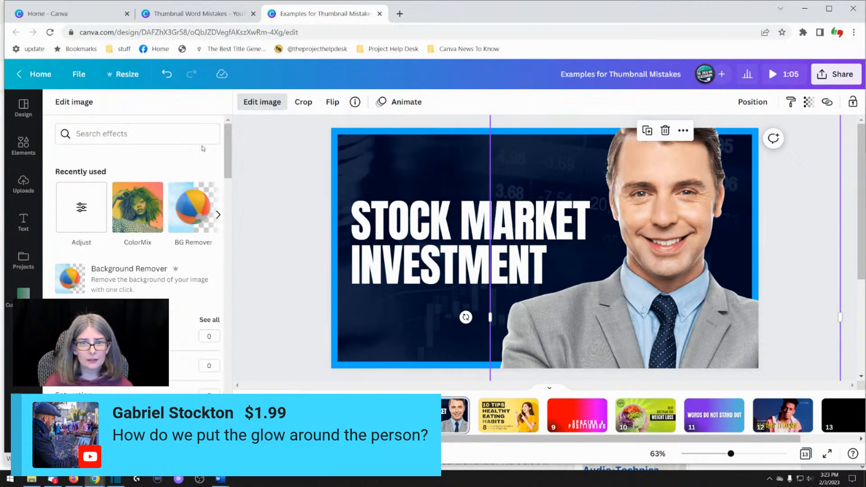
left_click(276, 167)
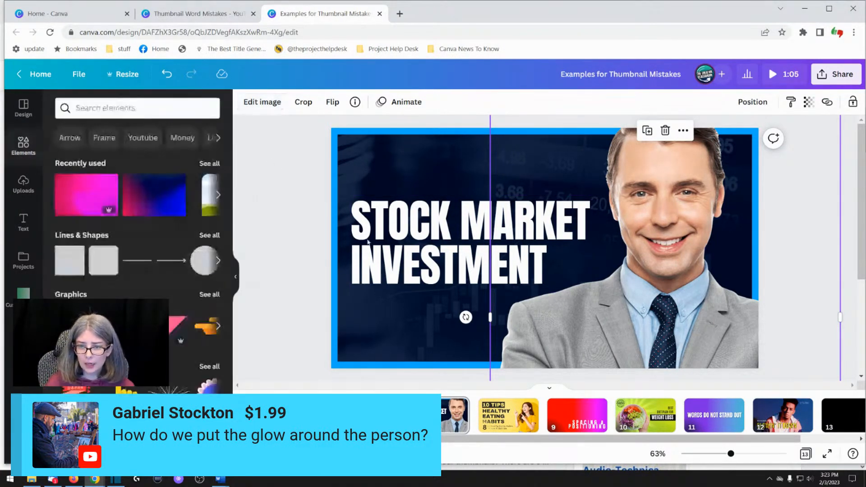
Step: Add a page after the stock market thumbnail and insert the photo of the shocked, pointing woman in the striped top, found by searching "wow"
left_click(480, 407)
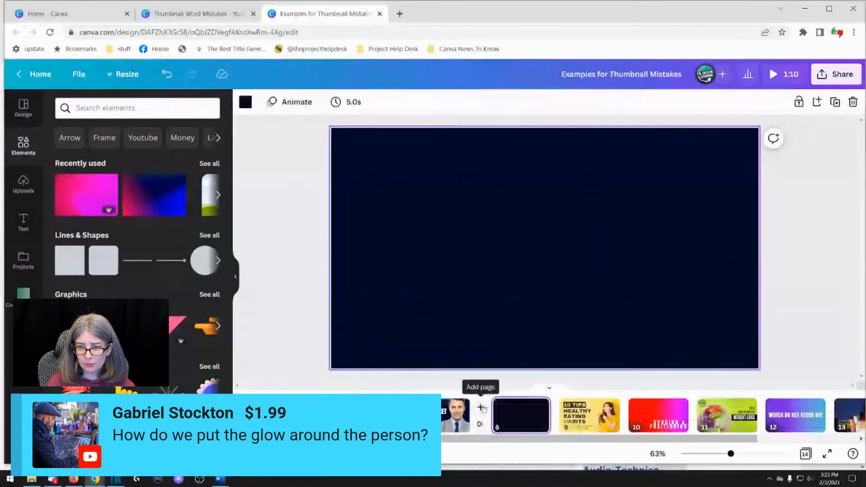
left_click(117, 107)
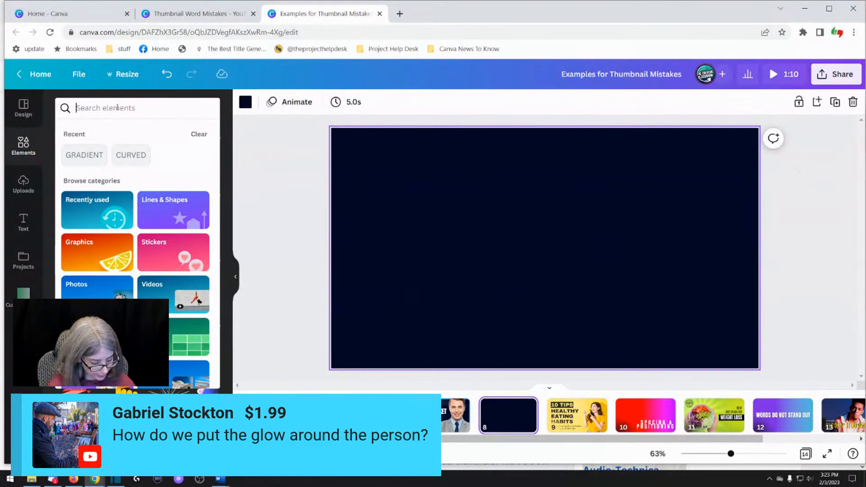
type("wow")
key("Return")
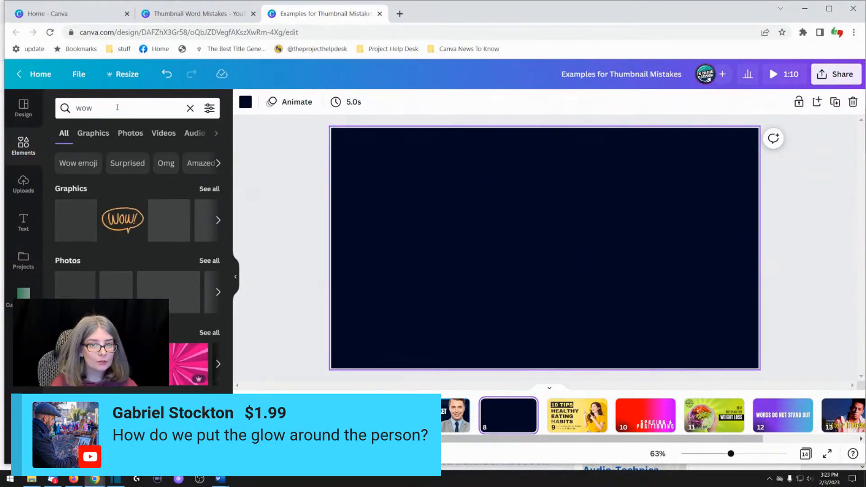
left_click(130, 133)
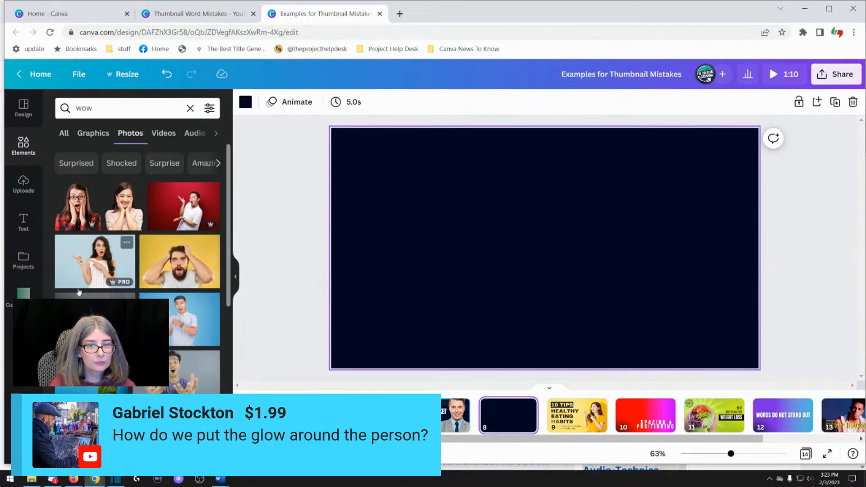
scroll(109, 266, "down", 1)
left_click(96, 221)
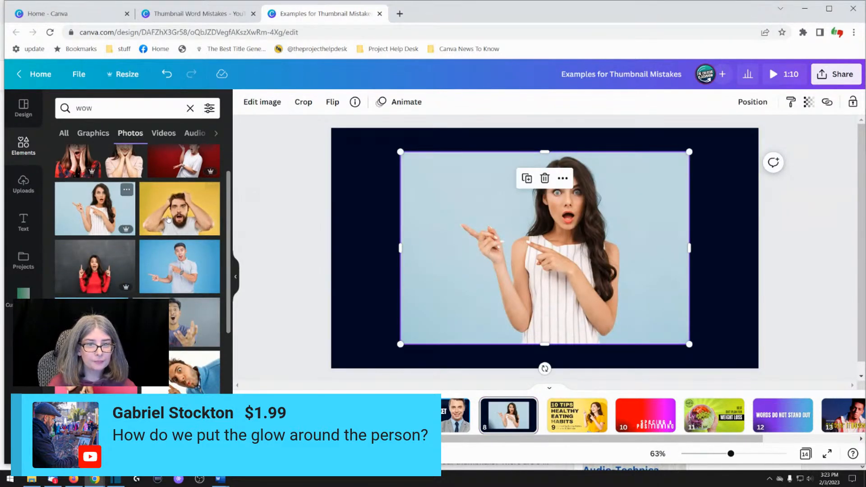
left_click(355, 102)
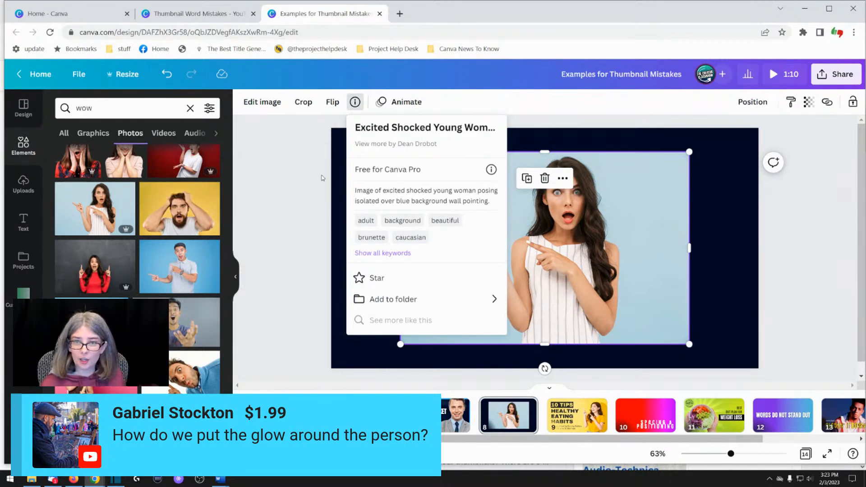
key("Escape")
left_click(373, 176)
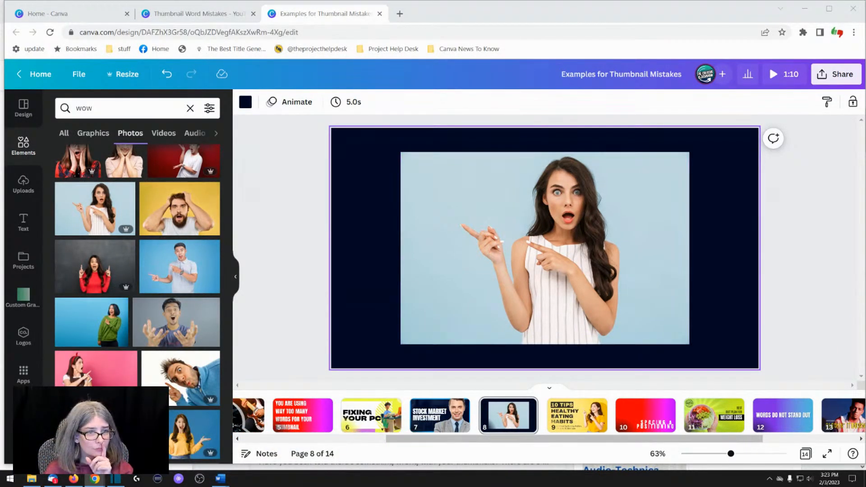
Step: Remove the blue background from the pointing woman's photo with Background Remover and apply the result
left_click(542, 238)
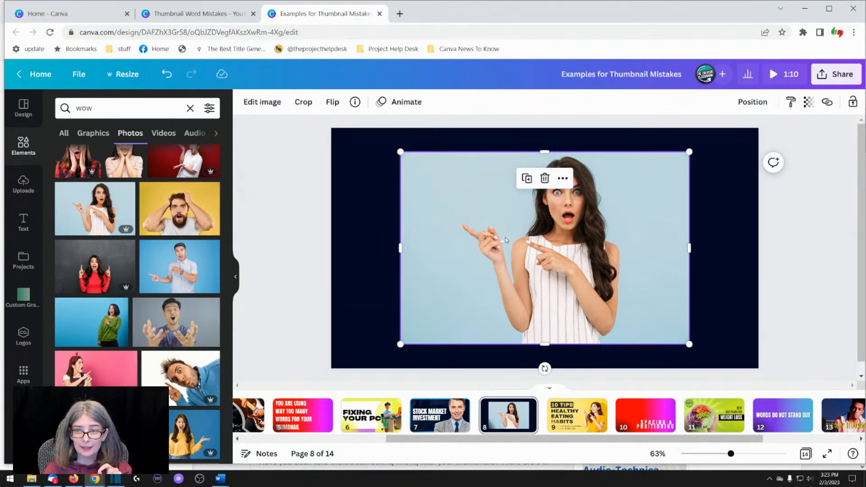
left_click(272, 103)
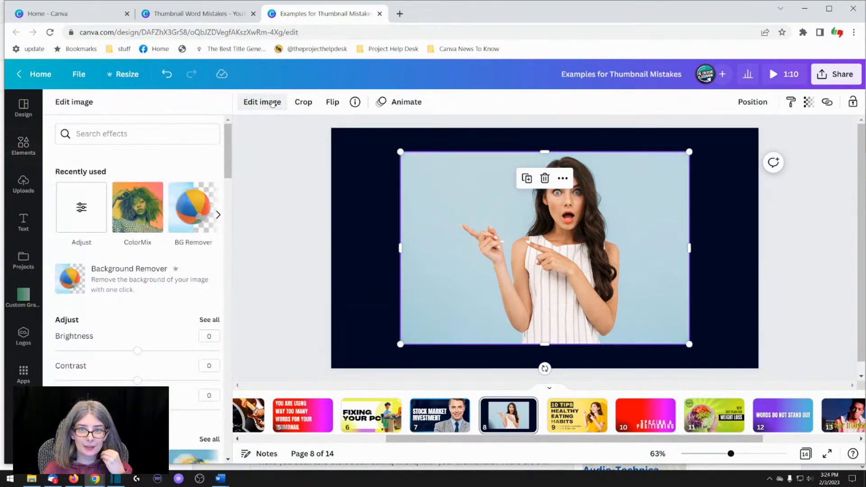
left_click(150, 281)
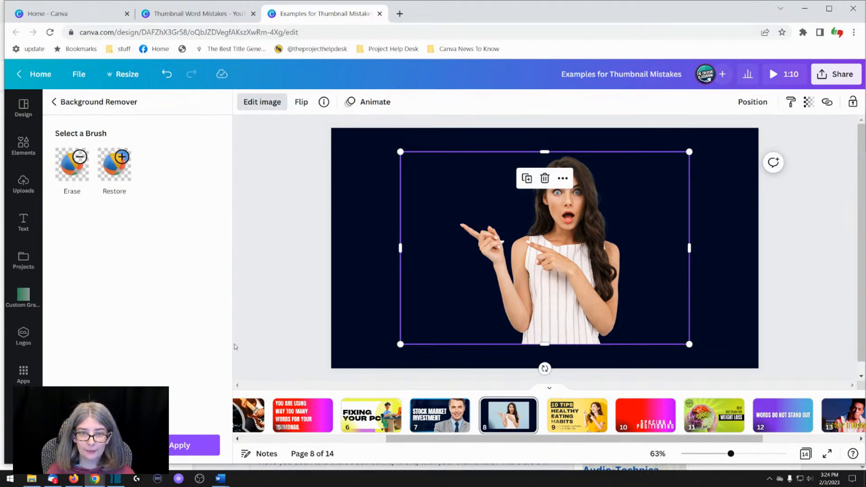
left_click(202, 445)
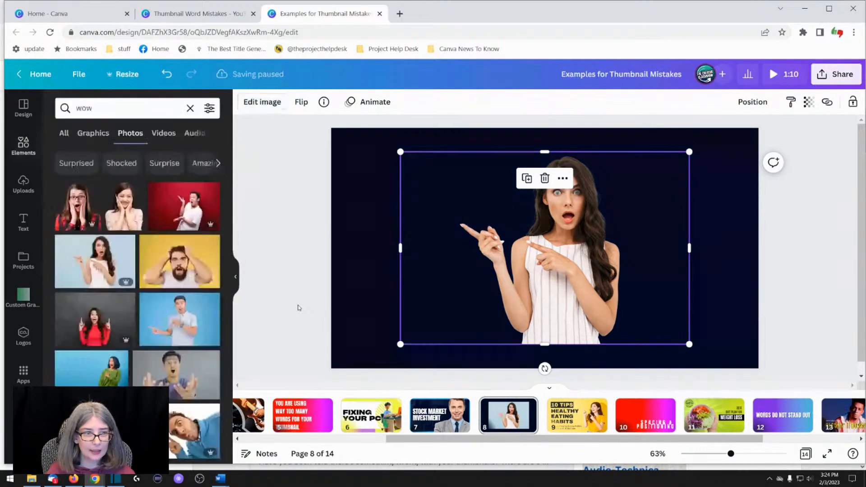
left_click(297, 308)
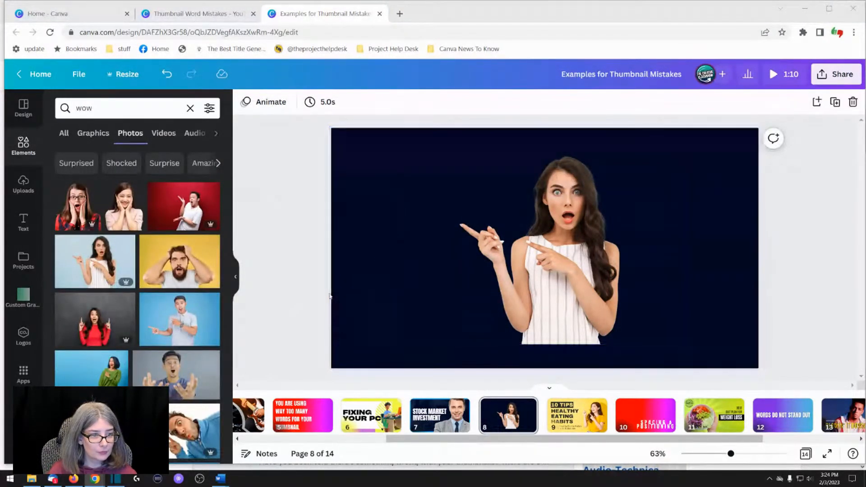
left_click(415, 273)
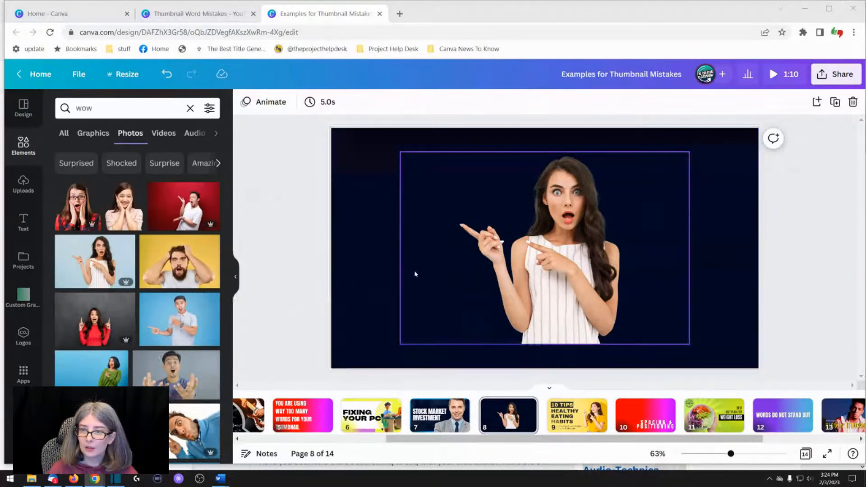
left_click(366, 236)
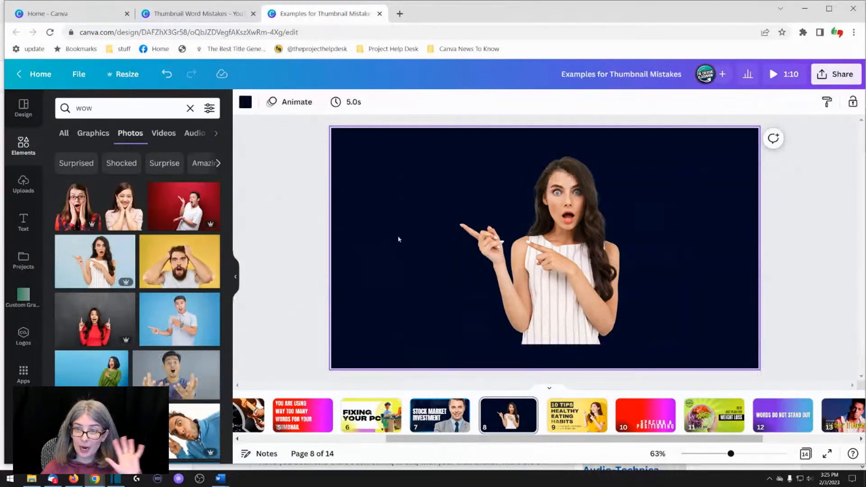
left_click(432, 251)
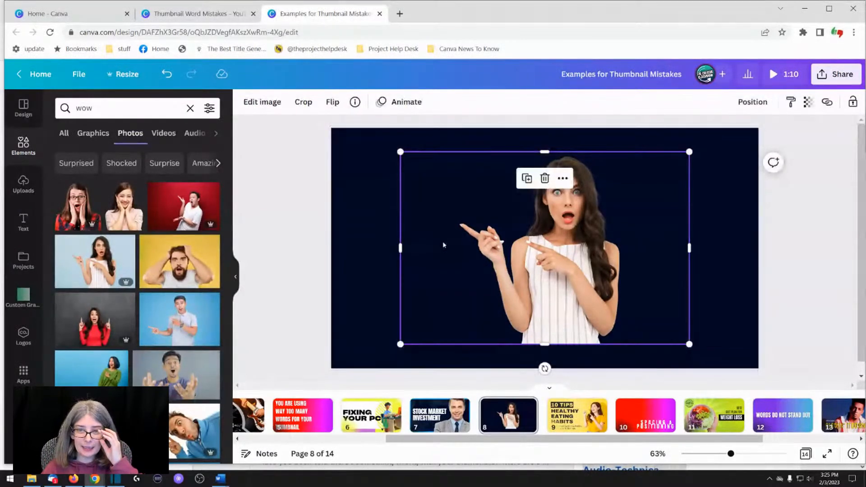
left_click(406, 242)
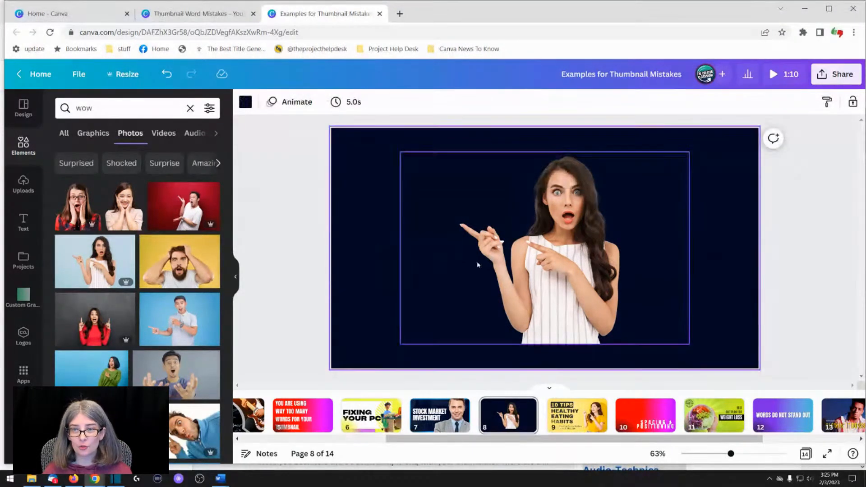
left_click(491, 267)
left_click(391, 254)
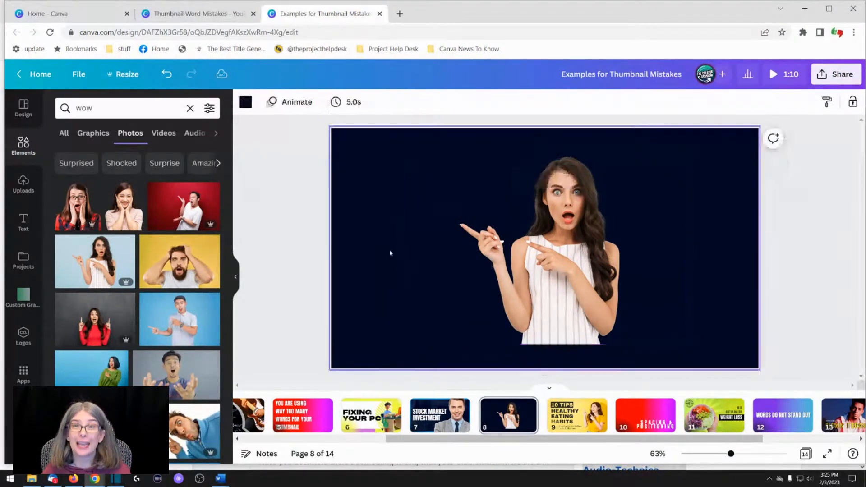
Step: Reposition the woman's cut-out to the right half of the page and slightly higher
left_click_drag(500, 277, 587, 277)
left_click(409, 257)
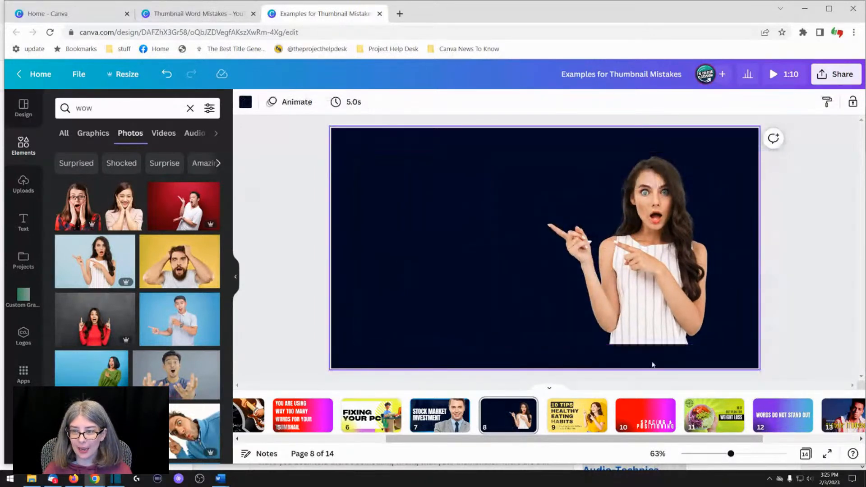
left_click_drag(617, 333, 622, 326)
left_click(451, 296)
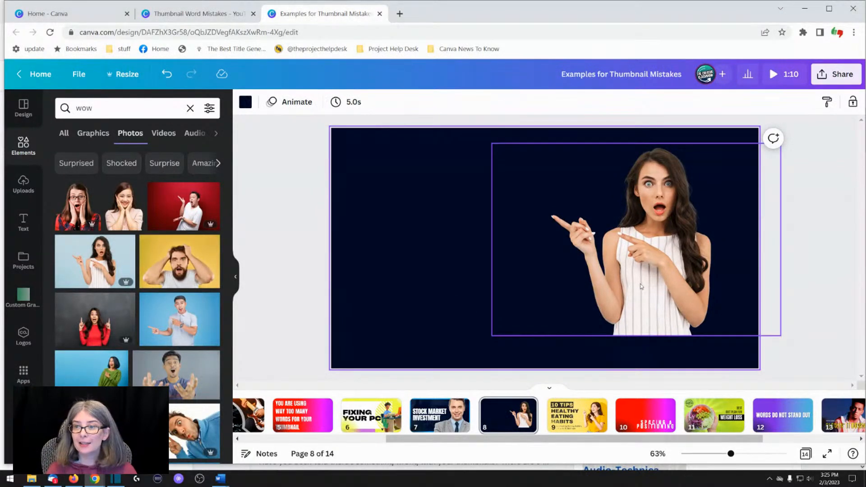
Step: Enlarge the woman's cut-out and place it on the page's right side so her torso meets the bottom edge
left_click(492, 244)
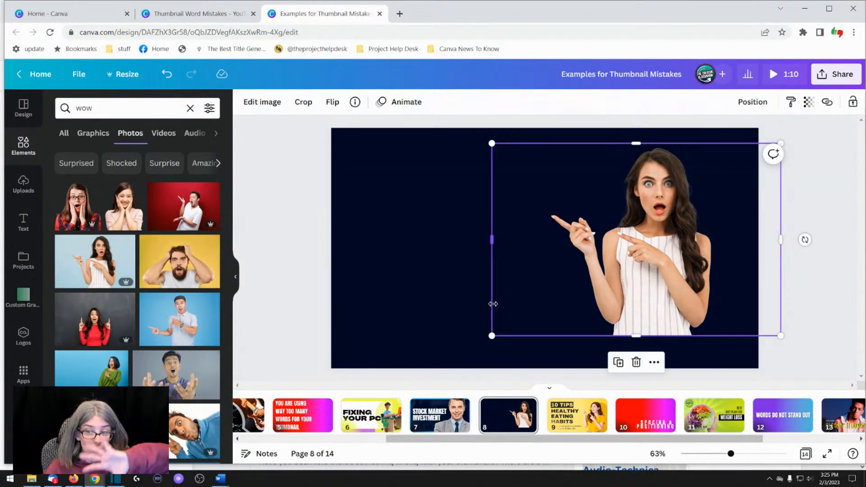
left_click_drag(490, 337, 316, 451)
left_click_drag(507, 331, 576, 323)
left_click_drag(389, 290, 442, 292)
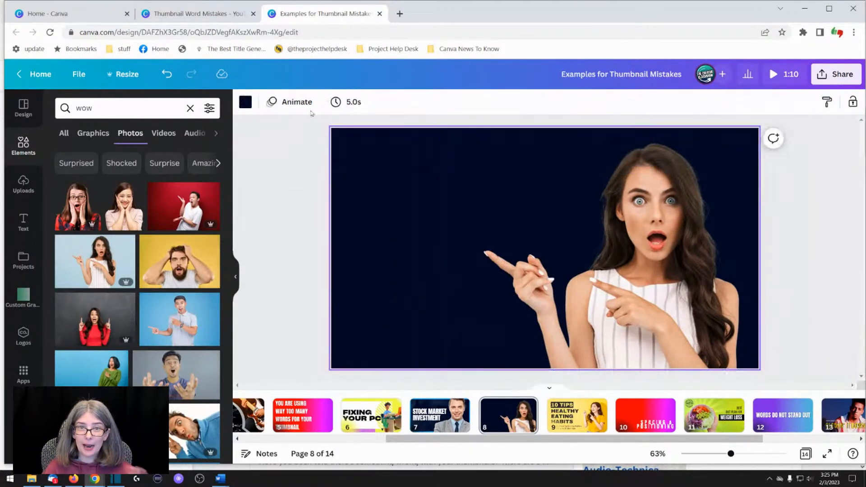
Step: Undo the enlargement and last moves of the woman's cut-out, and select the cut-out again
left_click(164, 77)
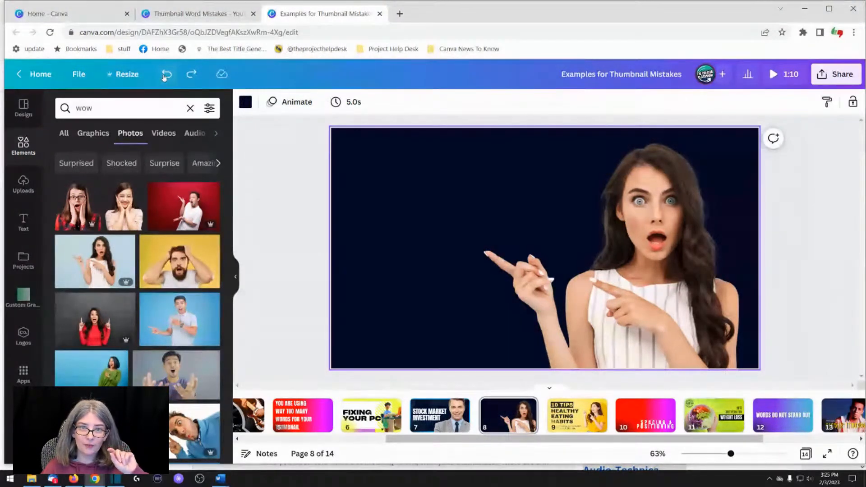
left_click(165, 77)
left_click(167, 77)
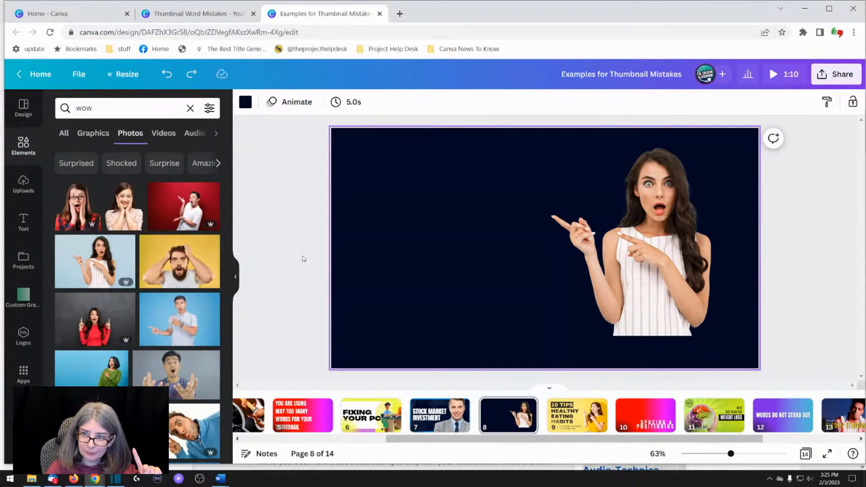
left_click(626, 249)
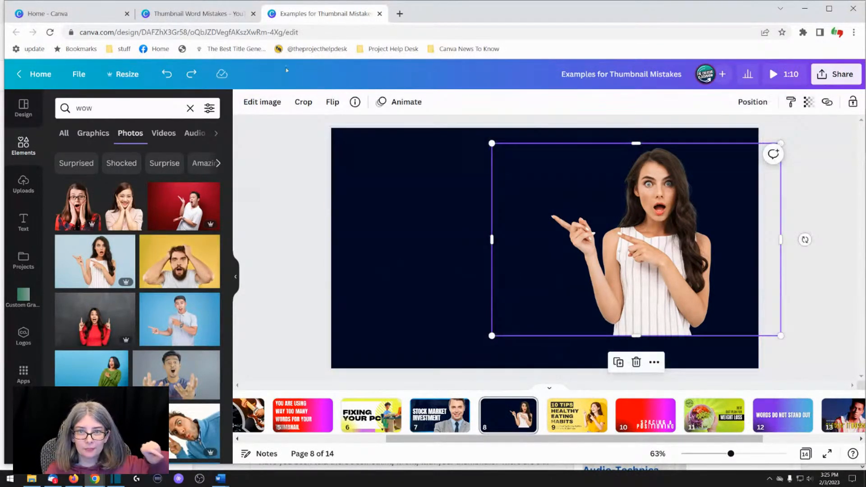
Step: Search the image effects for "shadow", put the Glow shadow on the woman's cut-out and open its settings
left_click(272, 106)
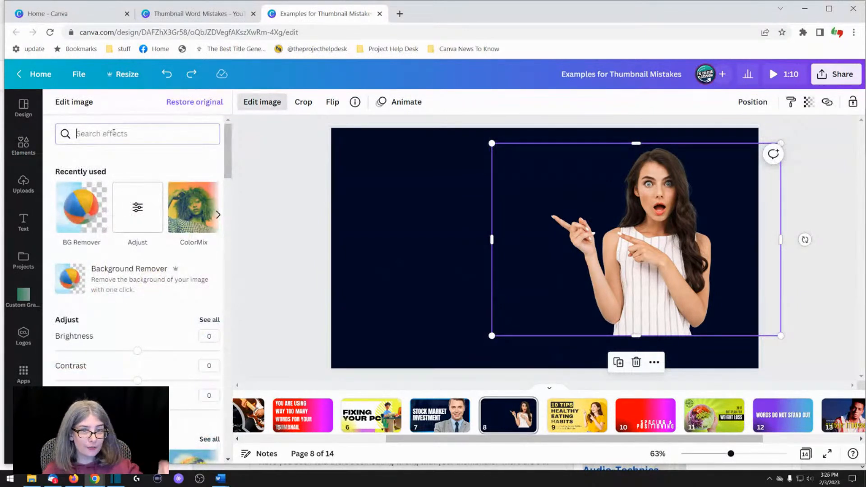
type("shad")
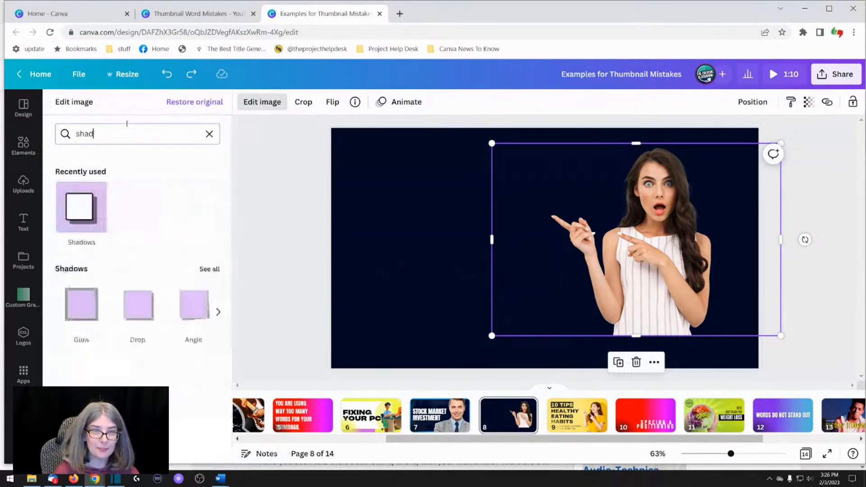
type("ow")
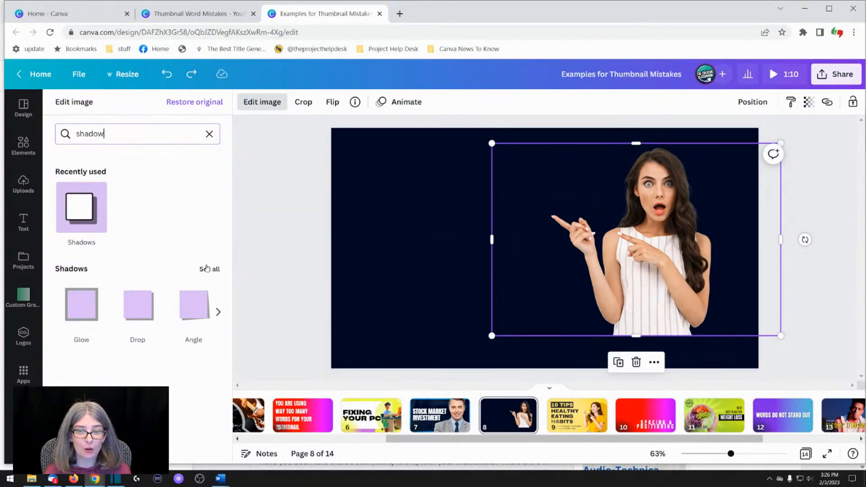
left_click(207, 268)
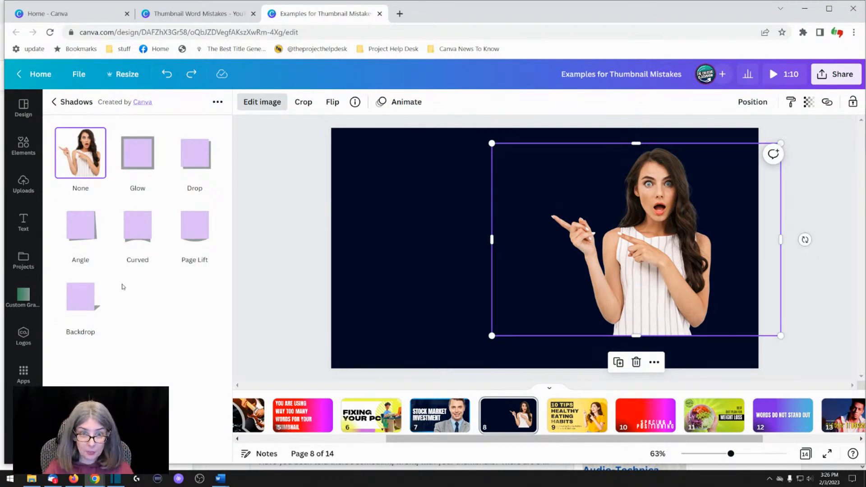
left_click(127, 150)
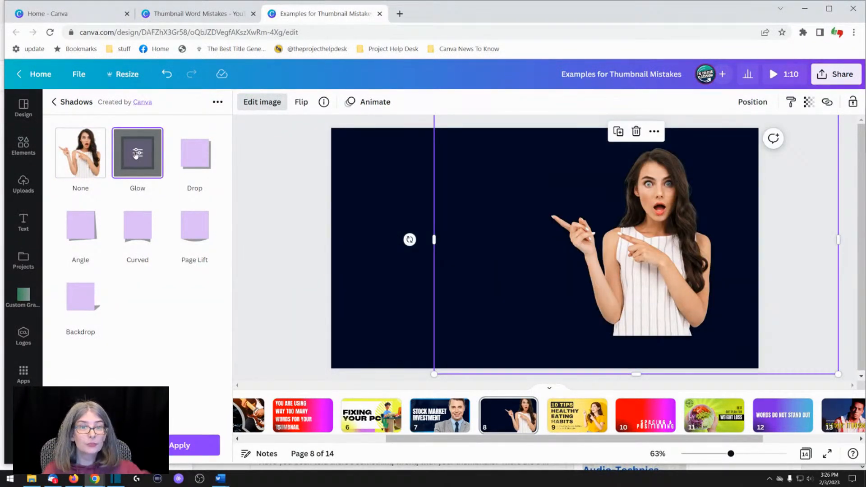
left_click(138, 157)
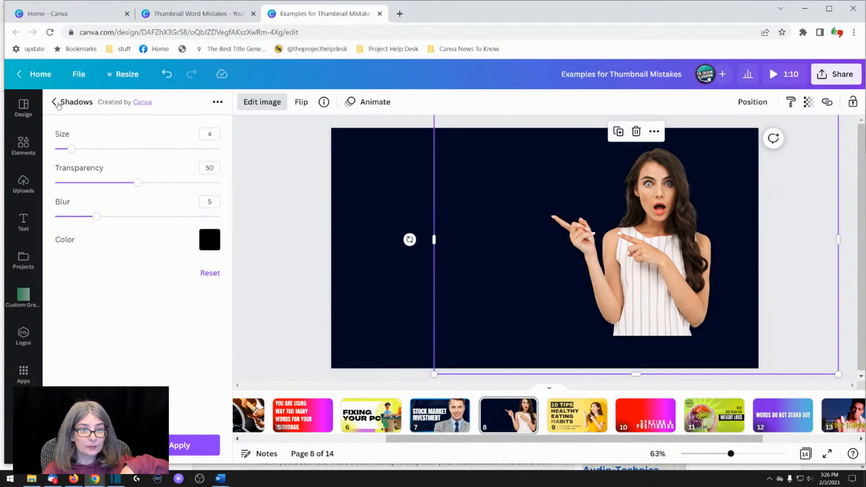
left_click(55, 102)
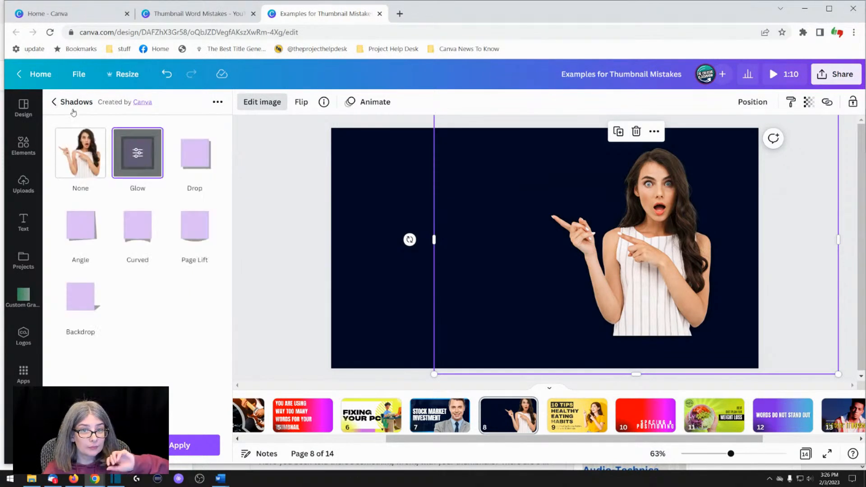
left_click(138, 156)
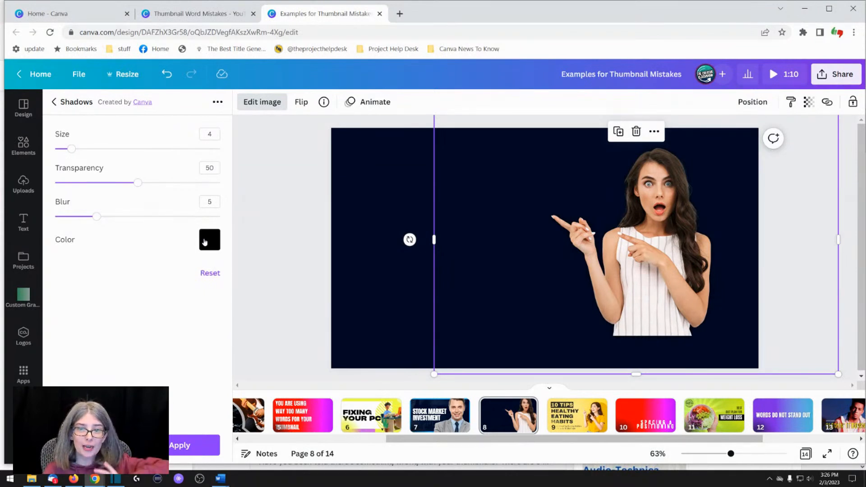
Step: Set the glow around the woman's cut-out to white with transparency 100, blur 0 and size 8, and apply it
left_click(210, 241)
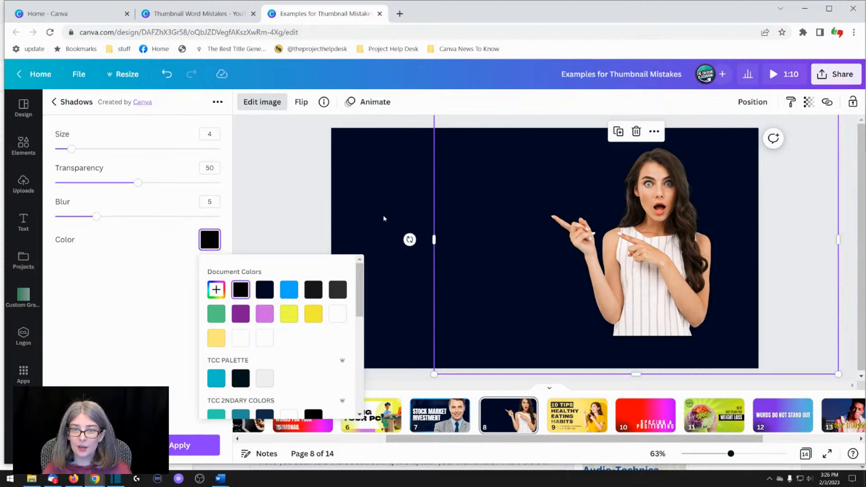
left_click(336, 313)
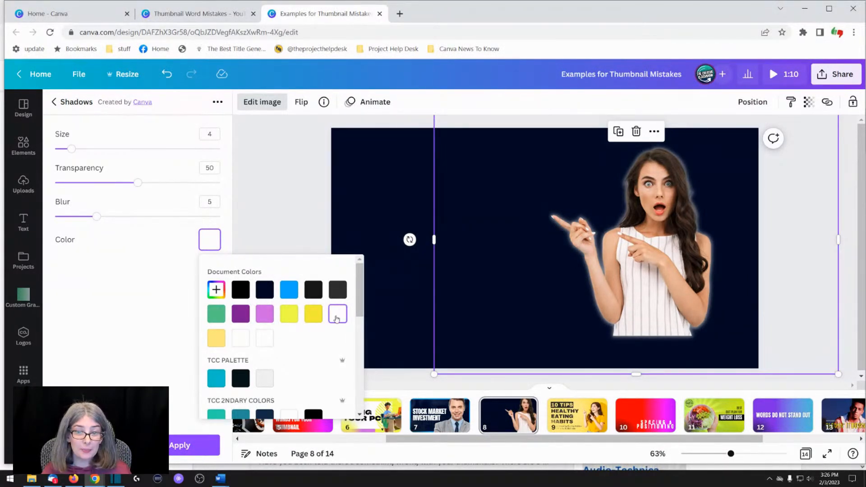
left_click(138, 184)
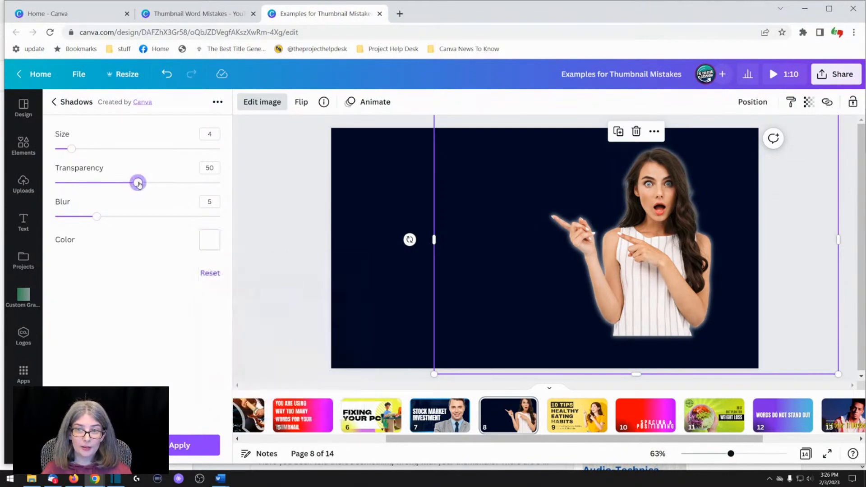
left_click_drag(138, 184, 222, 182)
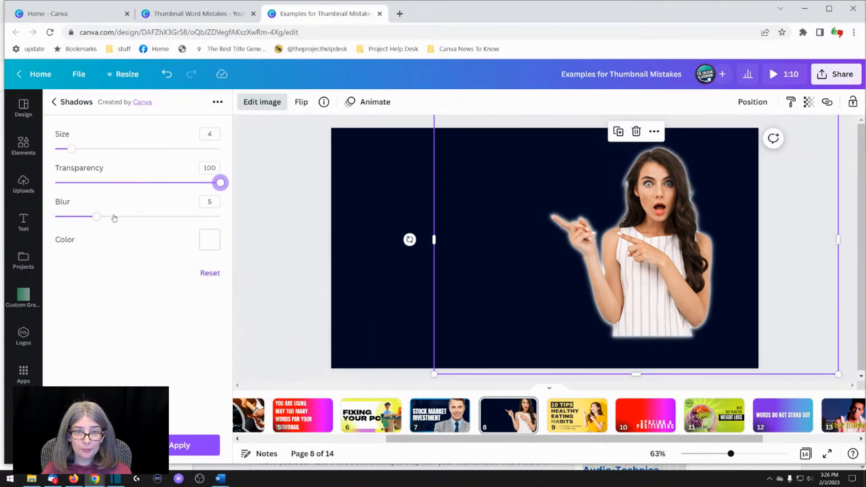
left_click_drag(97, 216, 18, 217)
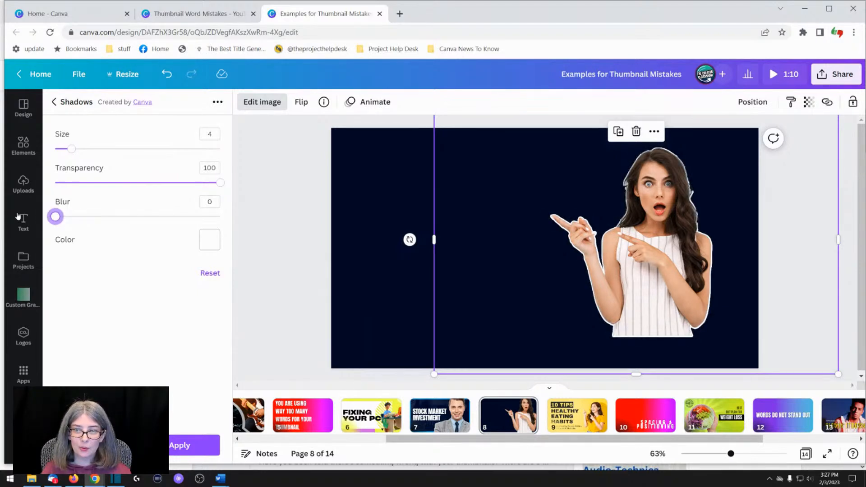
left_click_drag(75, 154, 88, 153)
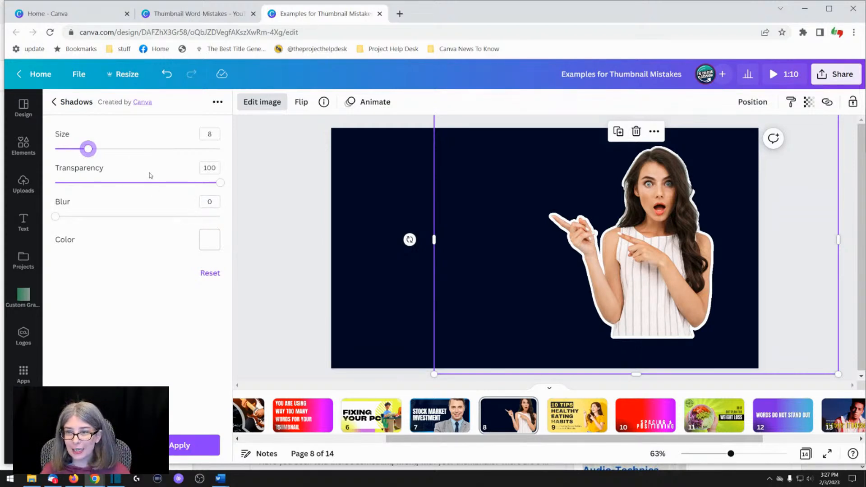
left_click(183, 448)
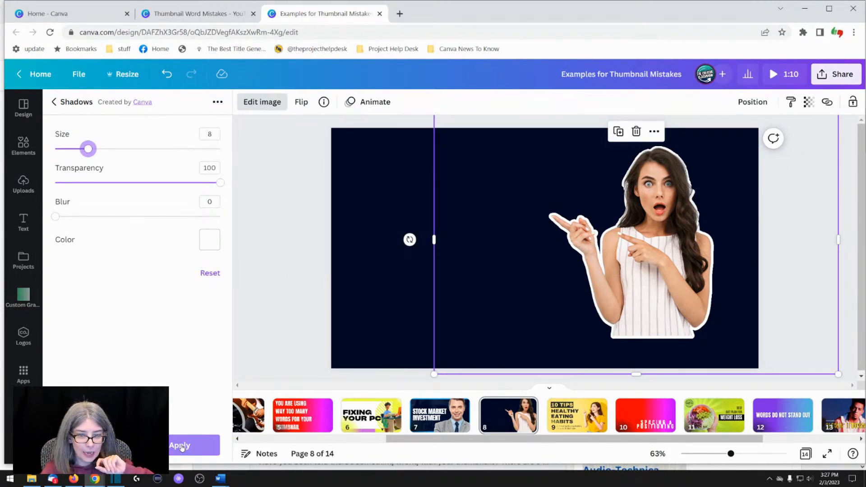
left_click(182, 447)
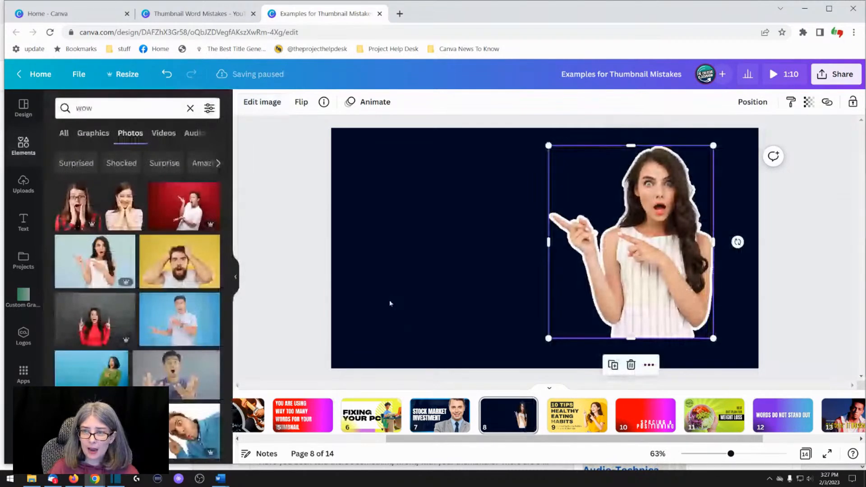
Step: Add a dark grey circle, place it over the woman's cut-out and try to layer it behind her
left_click(390, 303)
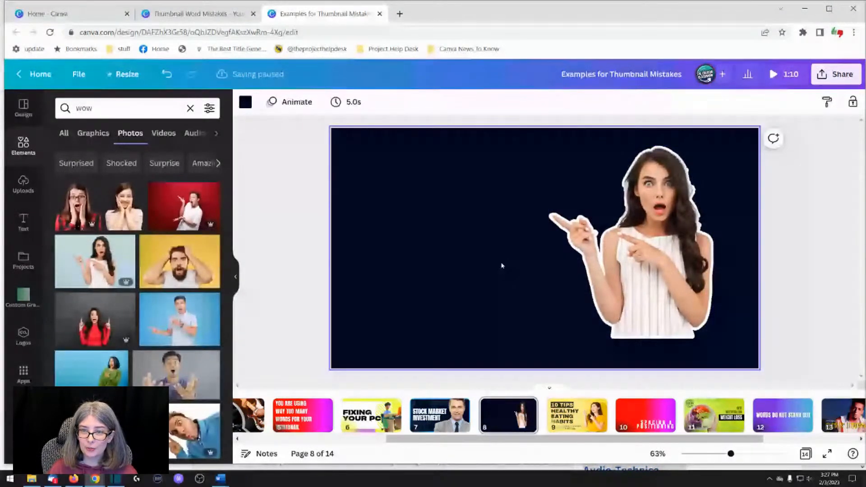
left_click(553, 214)
left_click(499, 193)
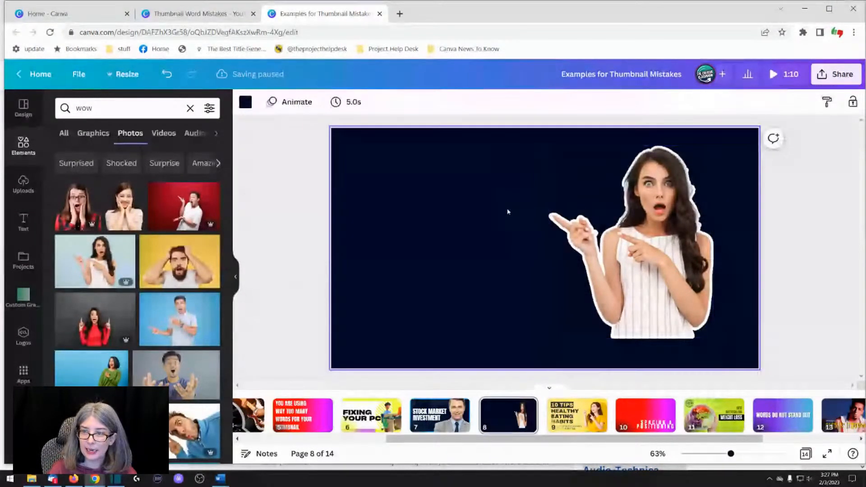
key("c")
left_click_drag(580, 283, 618, 212)
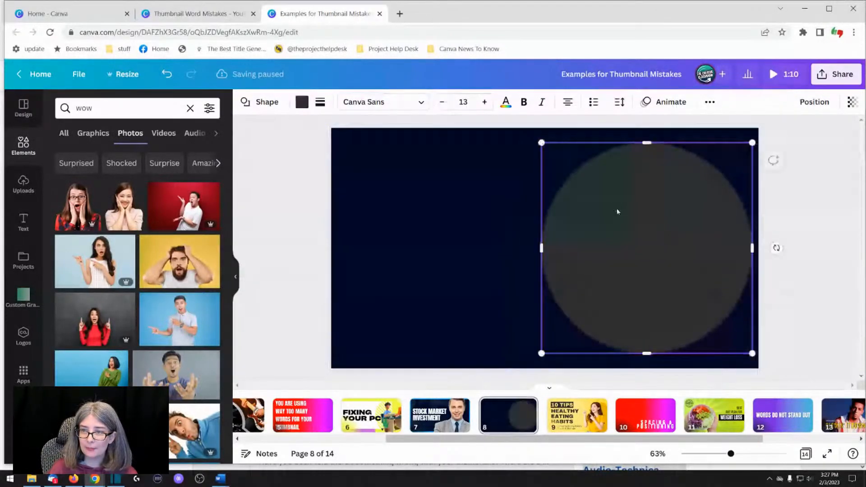
right_click(616, 176)
left_click(652, 310)
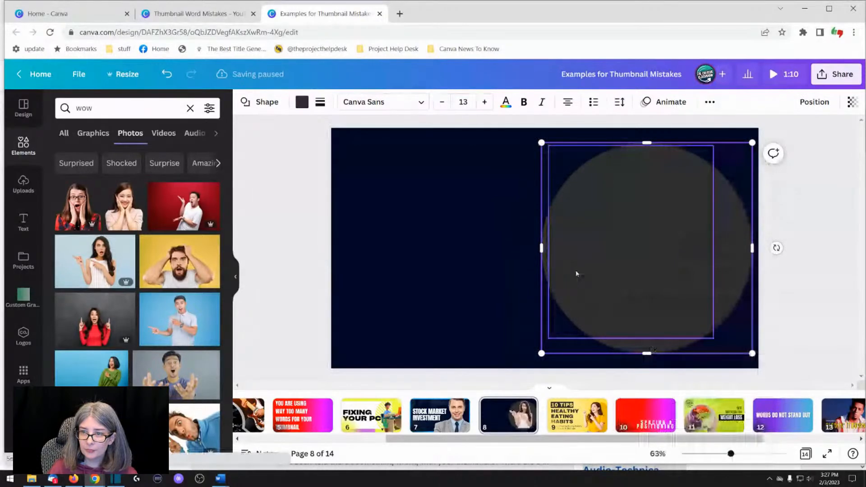
right_click(611, 244)
left_click(631, 260)
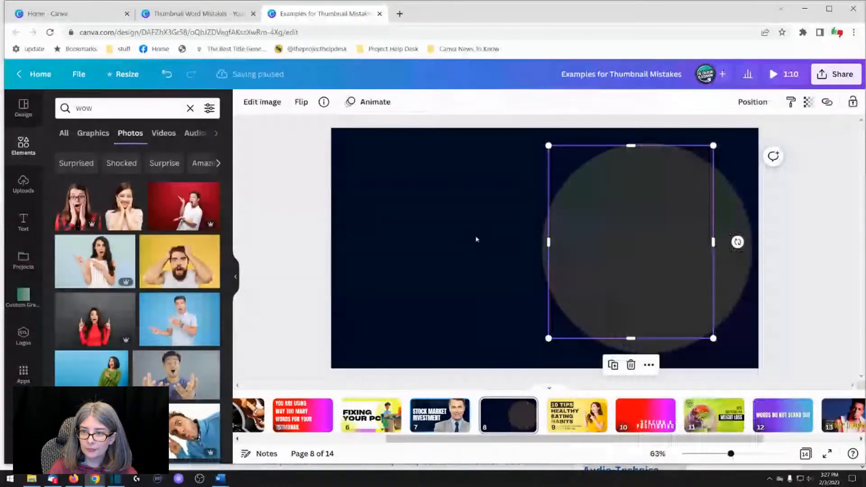
Step: Reposition the circle around the woman, undoing one misplaced move, and send it behind her cut-out
left_click(477, 240)
left_click_drag(590, 241, 541, 242)
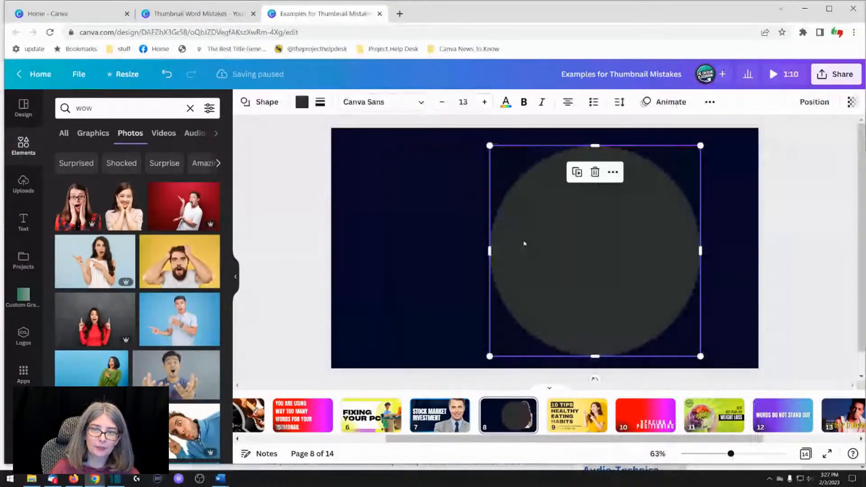
left_click_drag(618, 246, 655, 252)
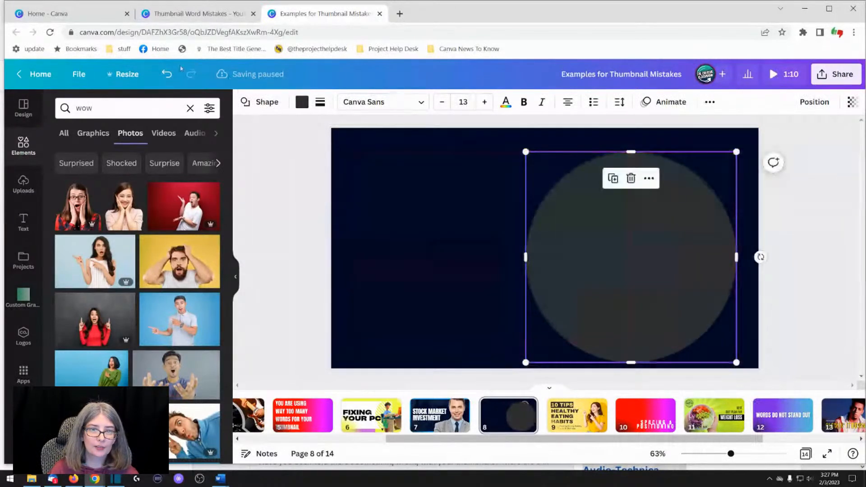
left_click(167, 76)
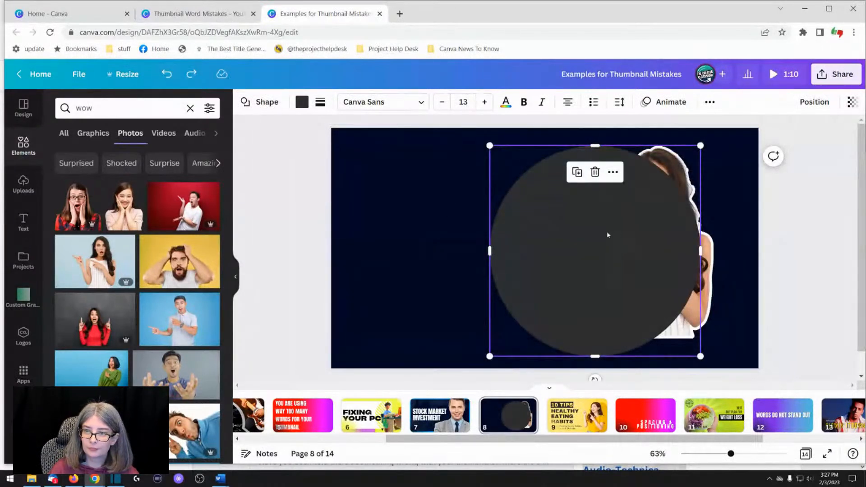
left_click_drag(607, 243, 650, 240)
right_click(650, 240)
left_click(696, 333)
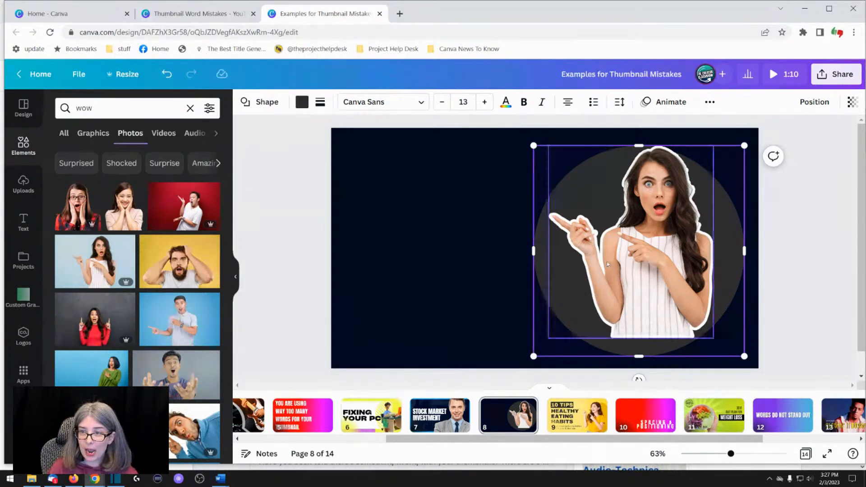
Step: Delete the circle and enlarge the woman's cut-out so her torso meets the page's lower-right corner
left_click(676, 243)
left_click_drag(676, 243, 680, 317)
left_click(643, 261)
key("Delete")
left_click(429, 293)
left_click_drag(598, 203, 495, 178)
left_click(441, 203)
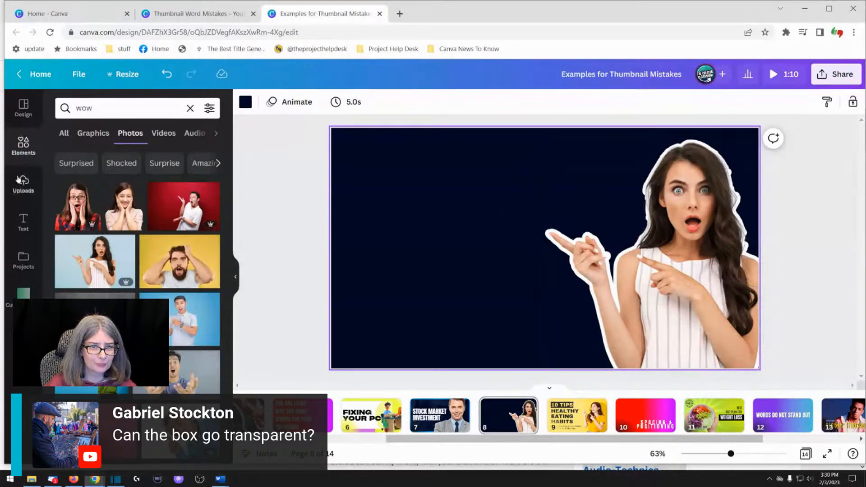
Step: Search the photos for "gradient", add the red-to-blue gradient image and make it the page background
left_click(58, 104)
key("ctrl+a")
type("gradient")
key("Return")
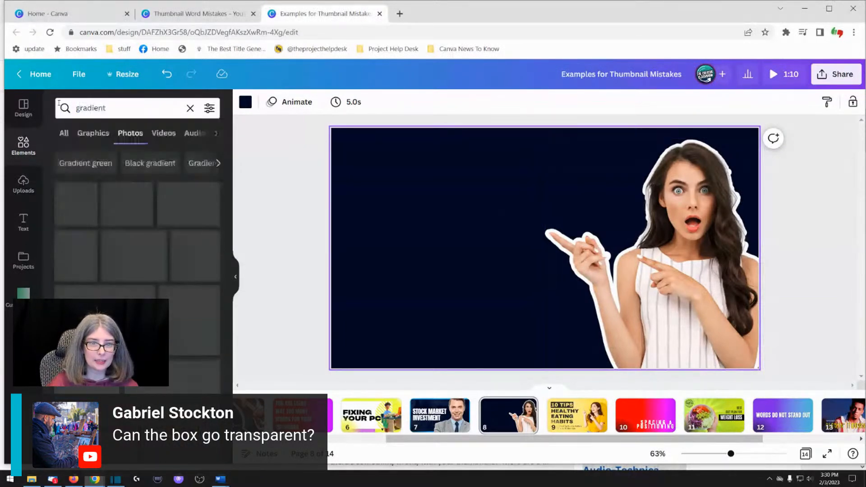
right_click(540, 260)
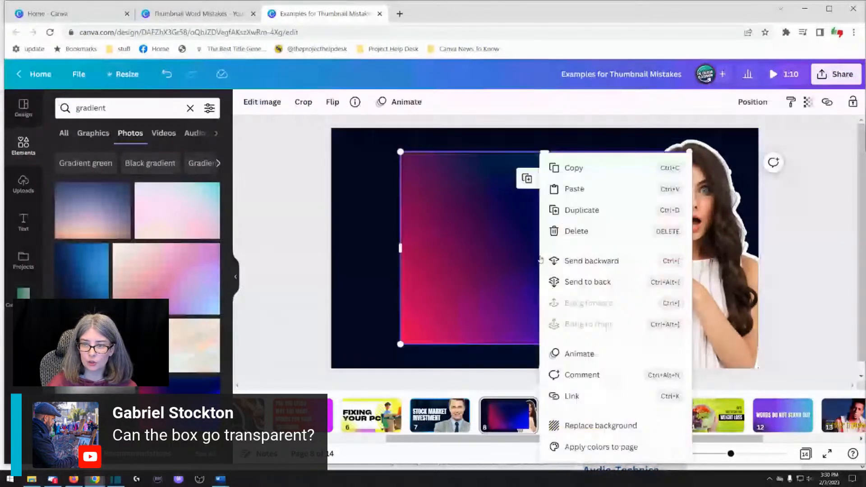
left_click(592, 427)
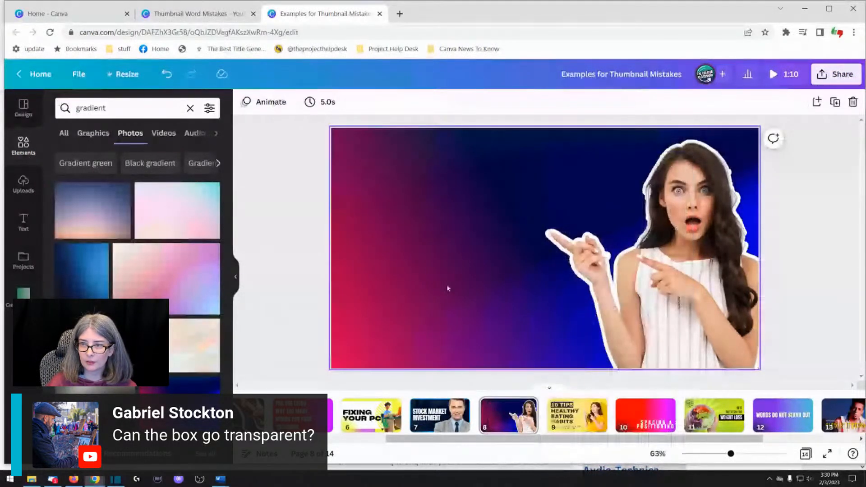
Step: Add a rectangle stretched wide across the page's left half, and delete the gradient background image
key("r")
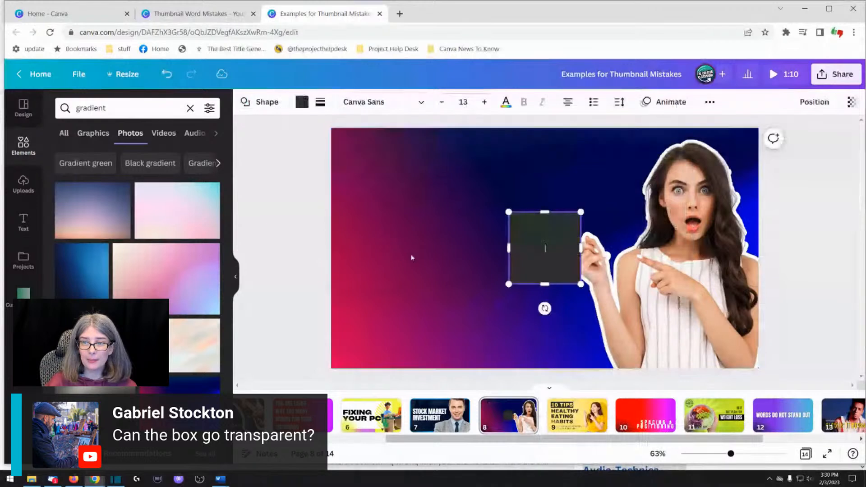
left_click_drag(509, 248, 364, 249)
left_click(390, 184)
right_click(390, 184)
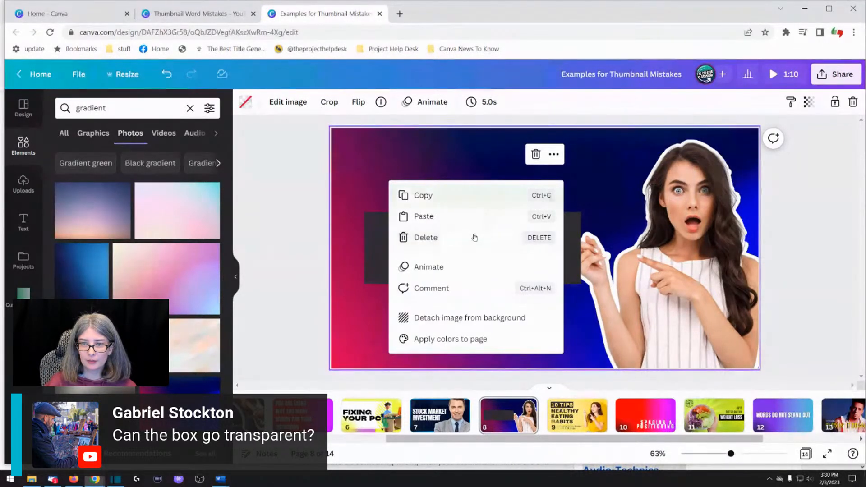
left_click(445, 239)
left_click(442, 162)
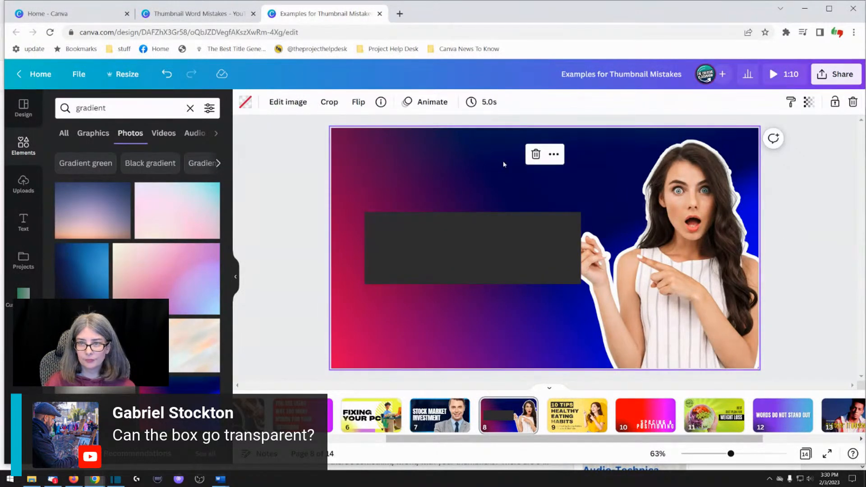
key("Delete")
Step: Fill the rectangle with black and move it up and slightly left, above the woman's pointing hand
left_click(453, 235)
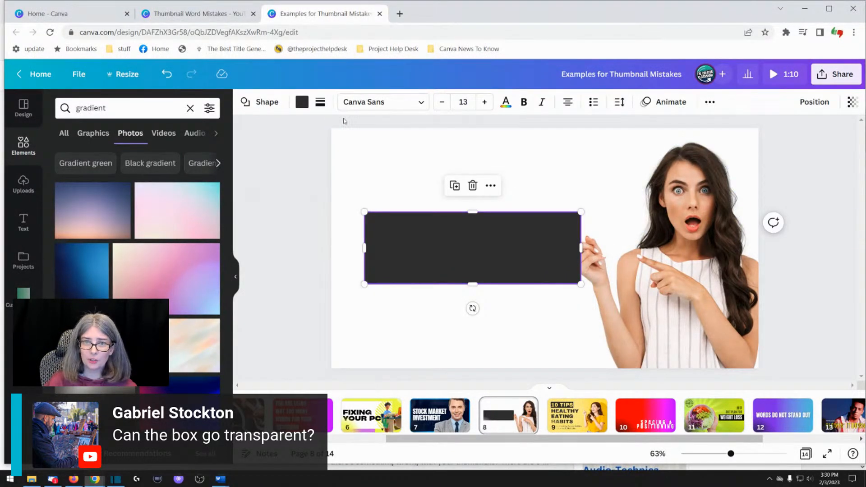
left_click(302, 102)
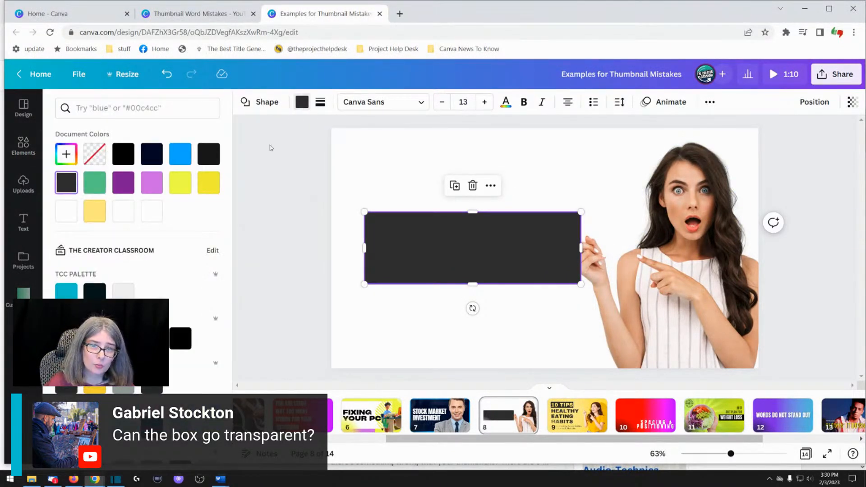
left_click(124, 156)
left_click(349, 178)
left_click_drag(427, 229, 411, 186)
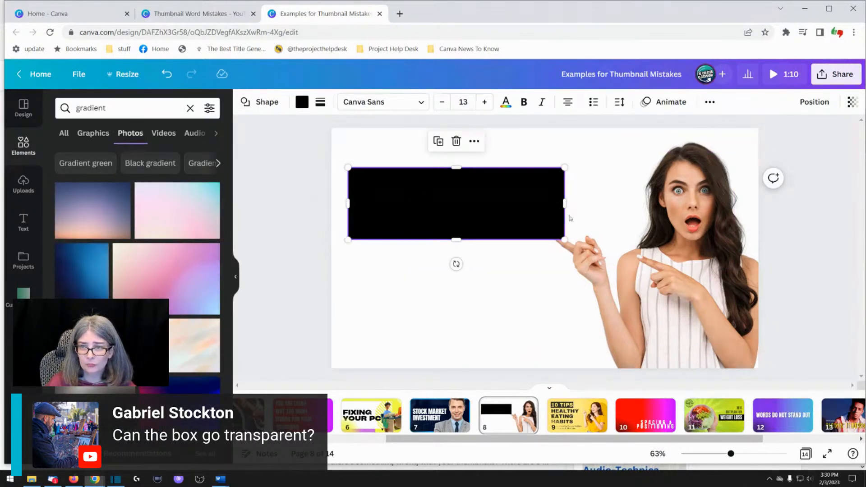
Step: Reshape the black rectangle into a large square beside the woman's pointing hand and give it a solid border of weight 17
left_click_drag(565, 204, 520, 211)
mouse_move(454, 241)
left_mouse_down()
mouse_move(453, 343)
mouse_move(454, 235)
left_mouse_up()
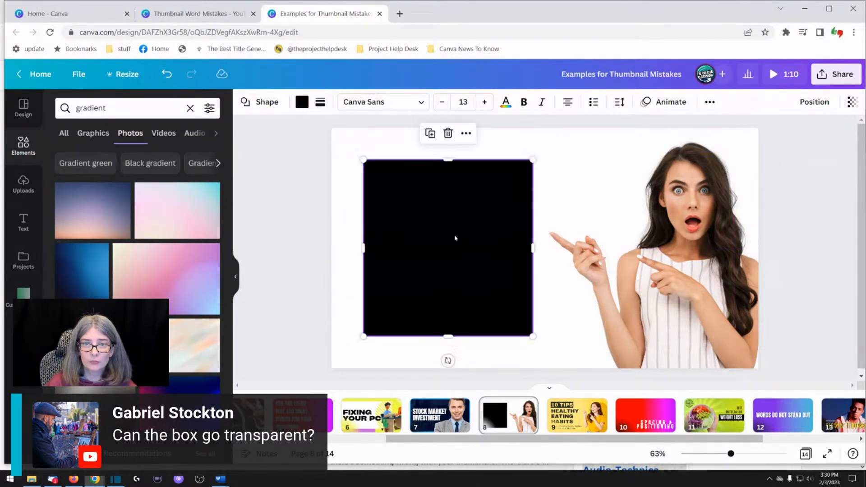
left_click(320, 105)
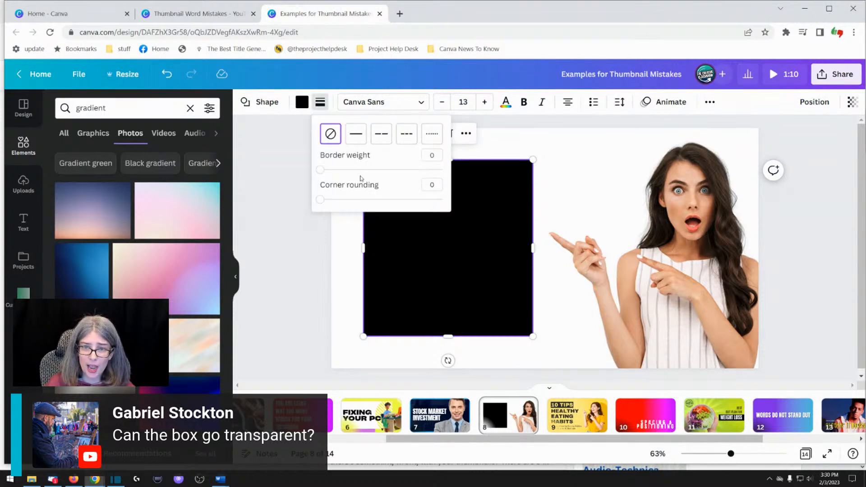
left_click_drag(321, 171, 341, 169)
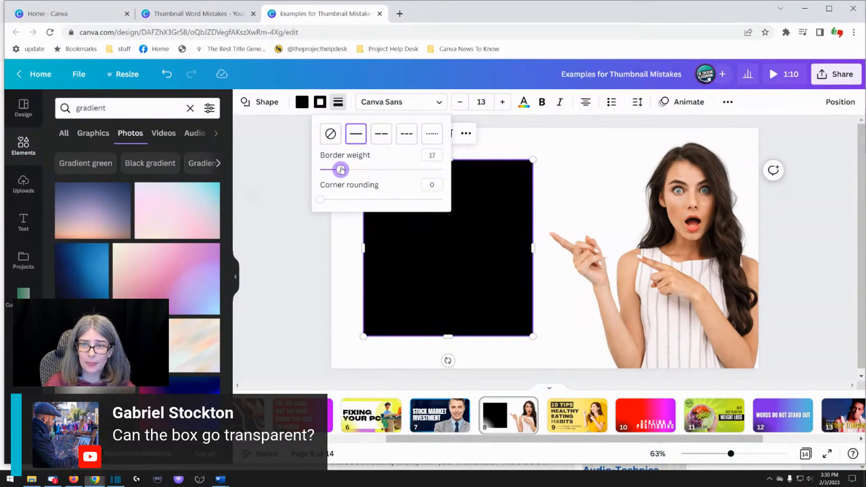
Step: Remove the square's fill so only its black border remains, and set its corner rounding to 32
left_click(302, 104)
left_click(93, 157)
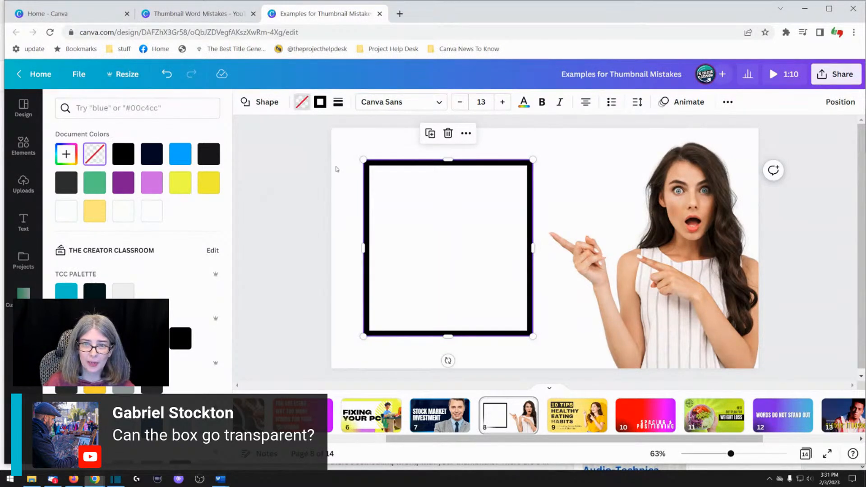
left_click(338, 102)
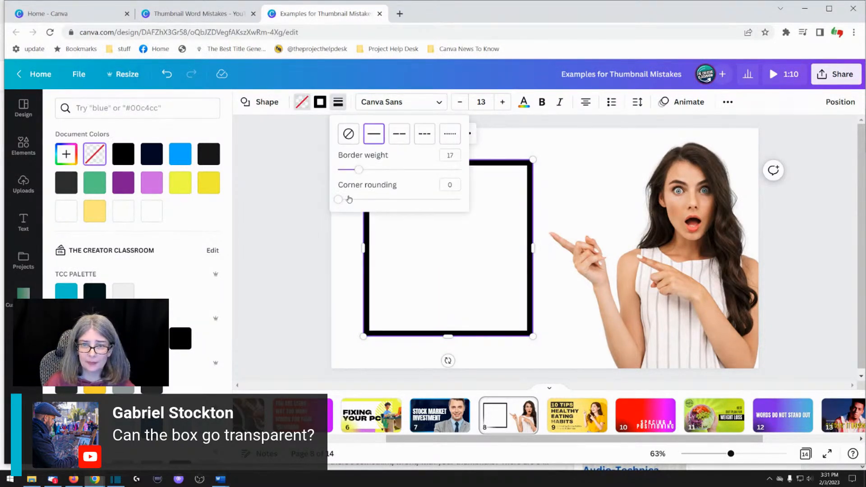
left_click_drag(338, 199, 377, 198)
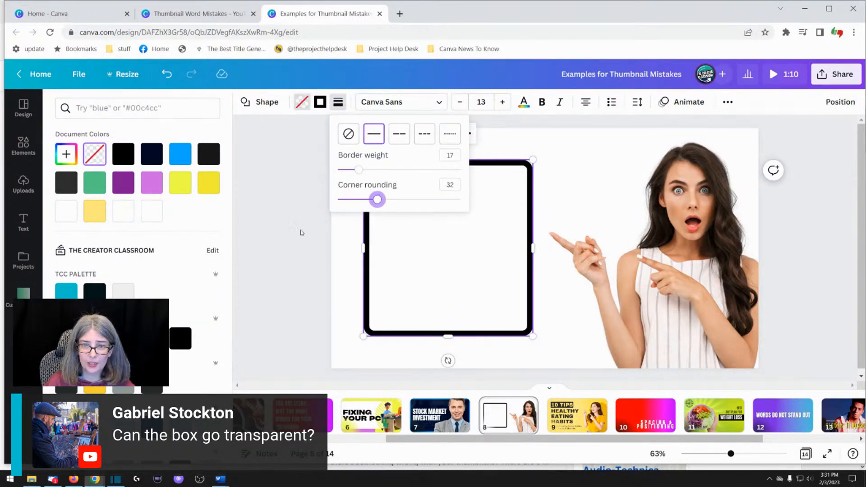
left_click(302, 232)
left_click(296, 239)
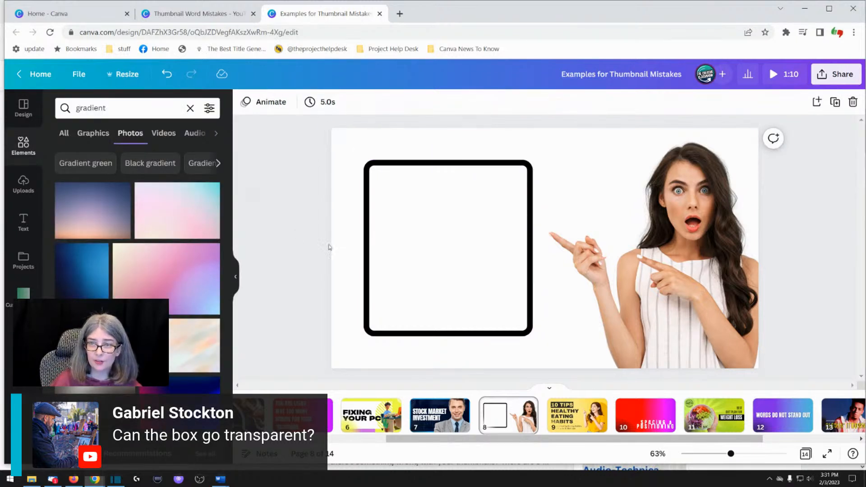
left_click(419, 243)
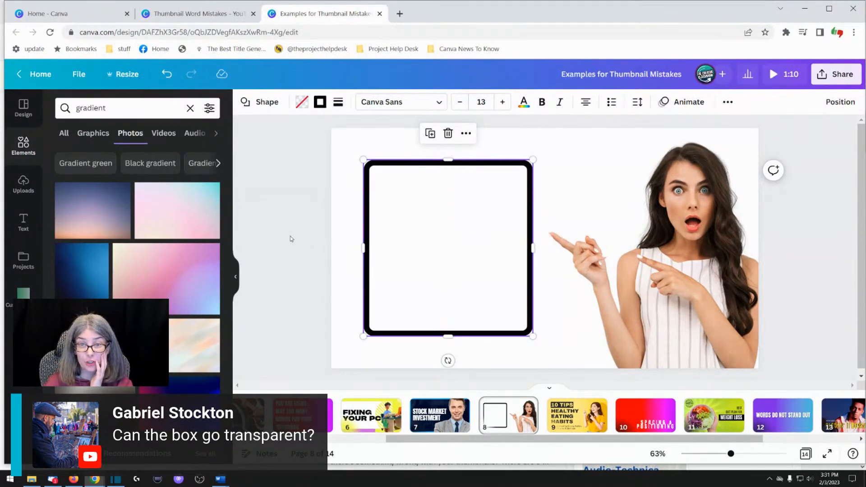
left_click(309, 235)
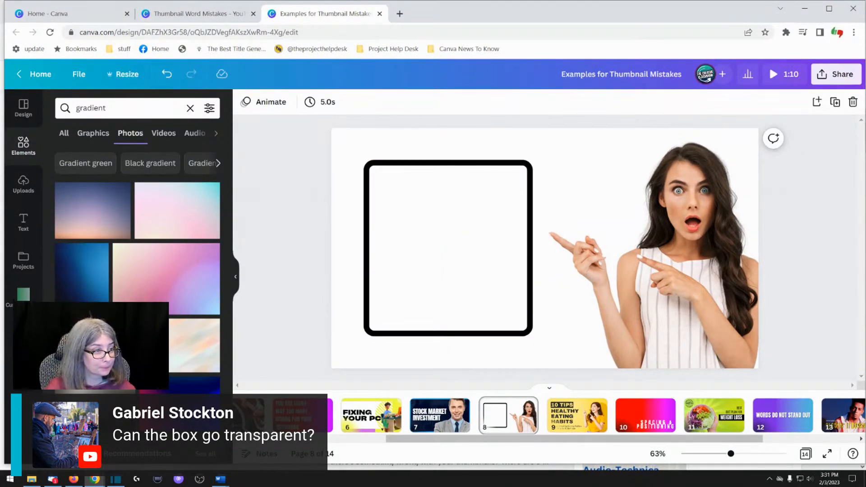
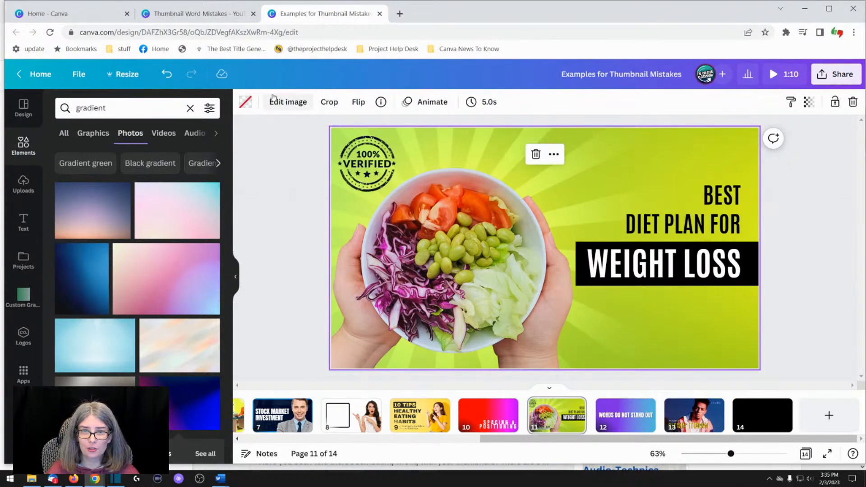
Step: Adjust the blur of the weight-loss page's green sunburst background, trying -75 and 40 before settling on a slightly weaker positive blur
left_click(289, 102)
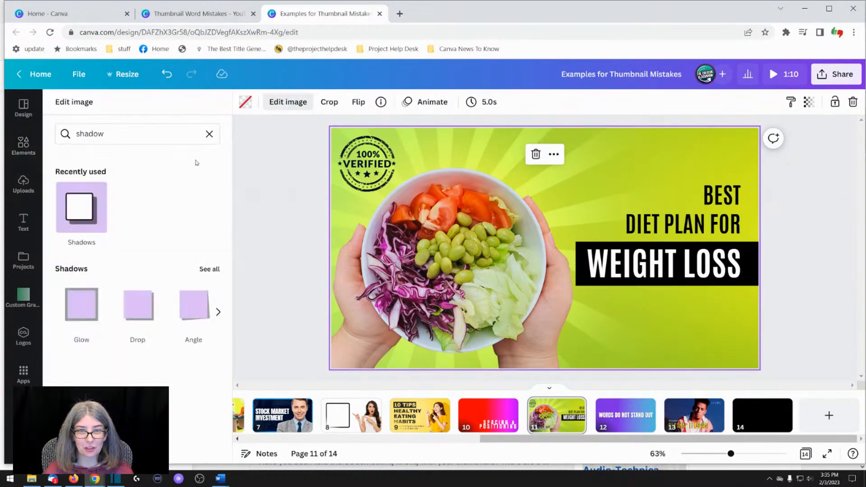
left_click(209, 134)
left_click(192, 204)
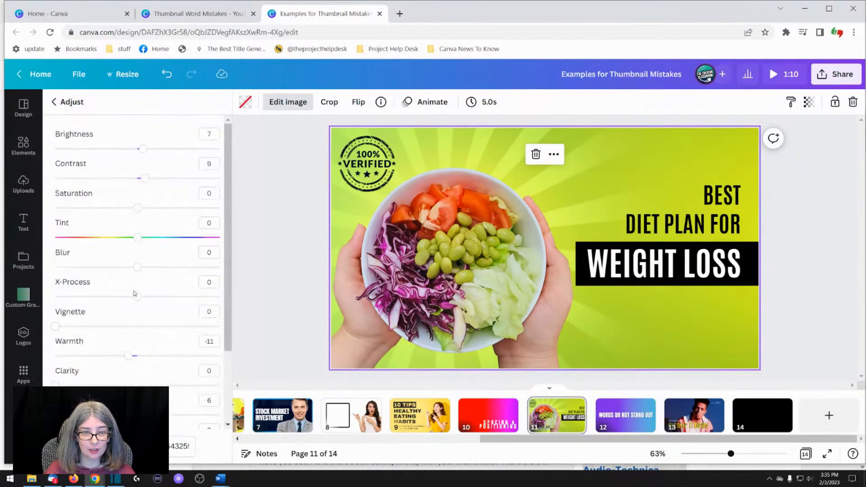
left_click_drag(137, 268, 75, 268)
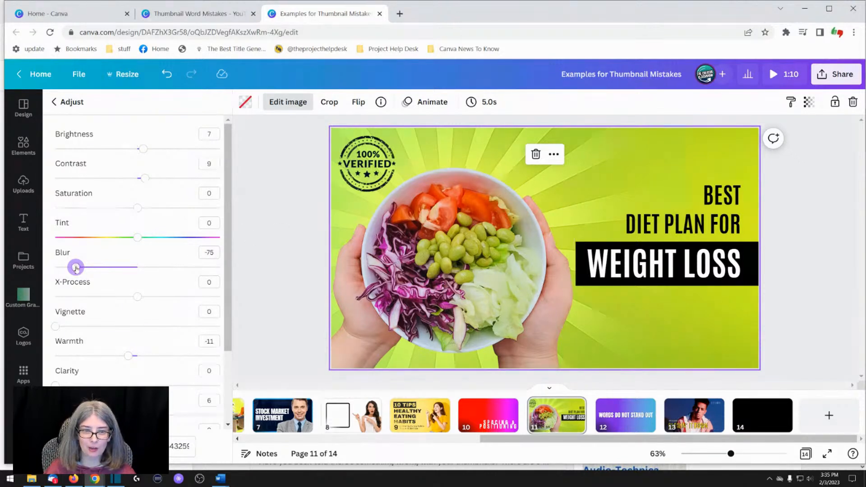
left_click(170, 268)
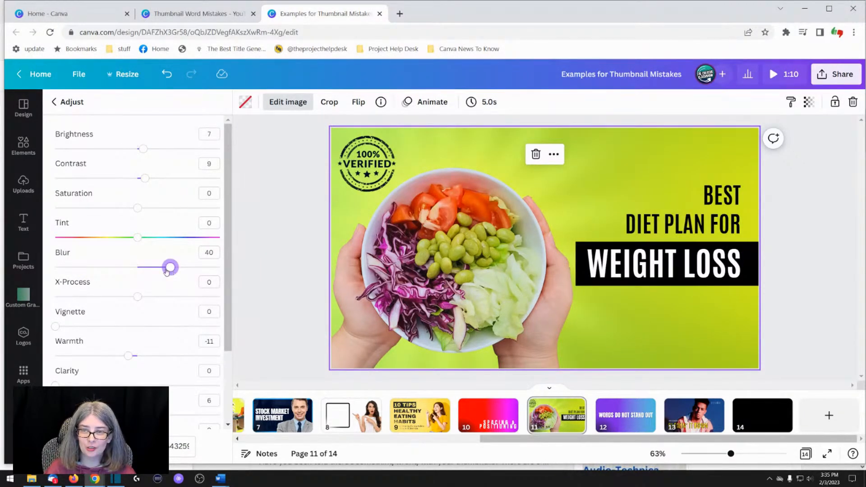
left_click_drag(171, 268, 159, 268)
left_click(304, 219)
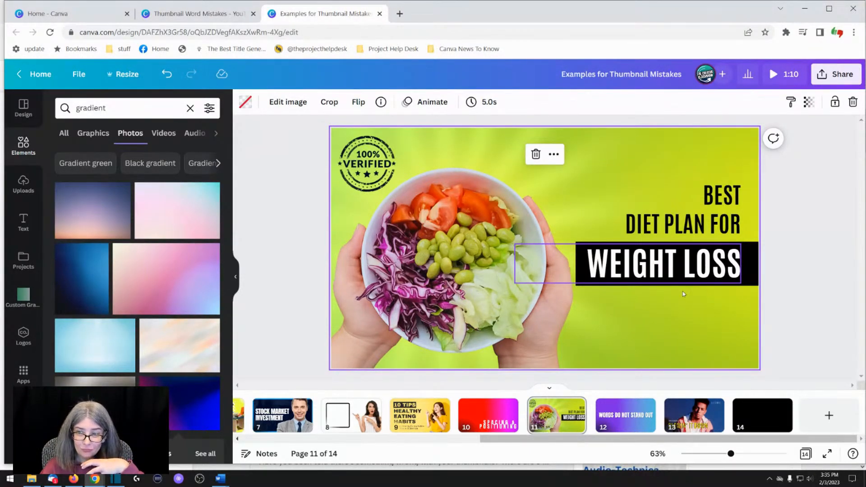
left_click(681, 277)
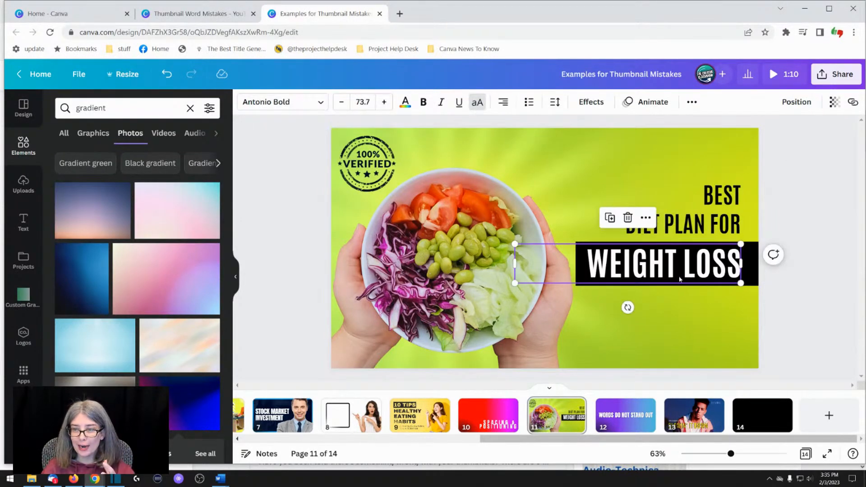
left_click(663, 320)
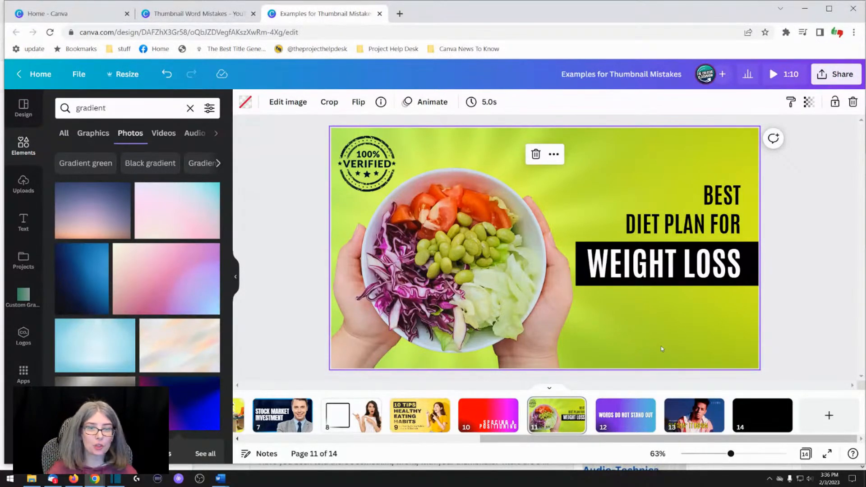
left_click(512, 321)
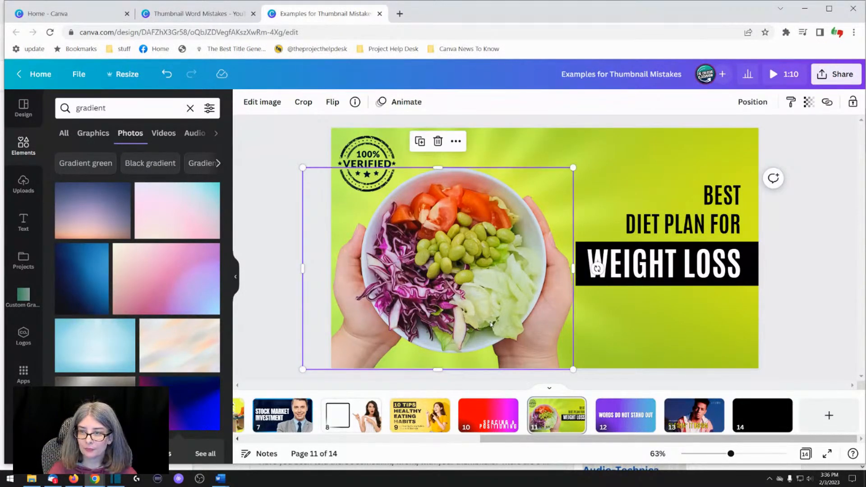
Step: Group the "BEST DIET PLAN FOR" text, the "WEIGHT LOSS" text and the black bar behind it
left_click(693, 147)
left_click_drag(693, 147, 719, 283)
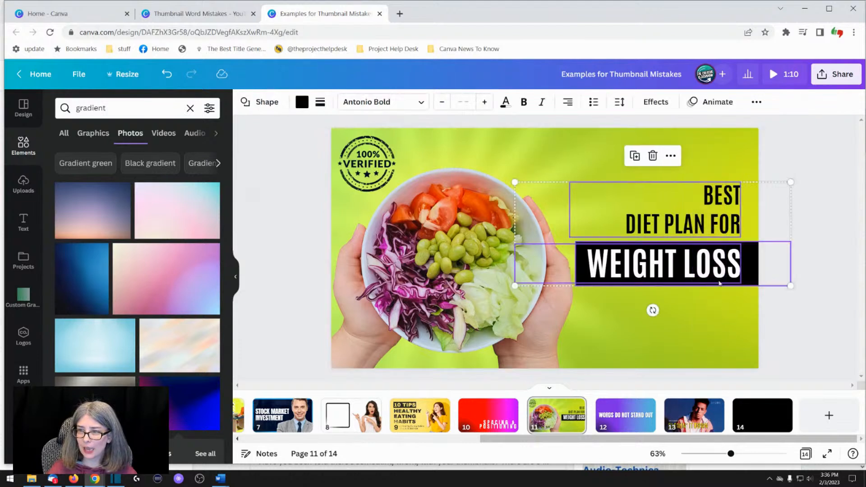
left_click(705, 154)
left_click_drag(693, 160, 739, 324)
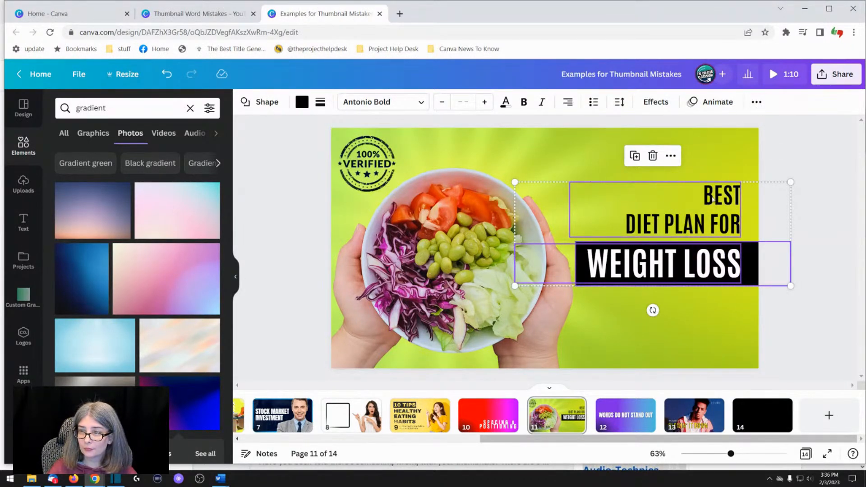
left_click(757, 102)
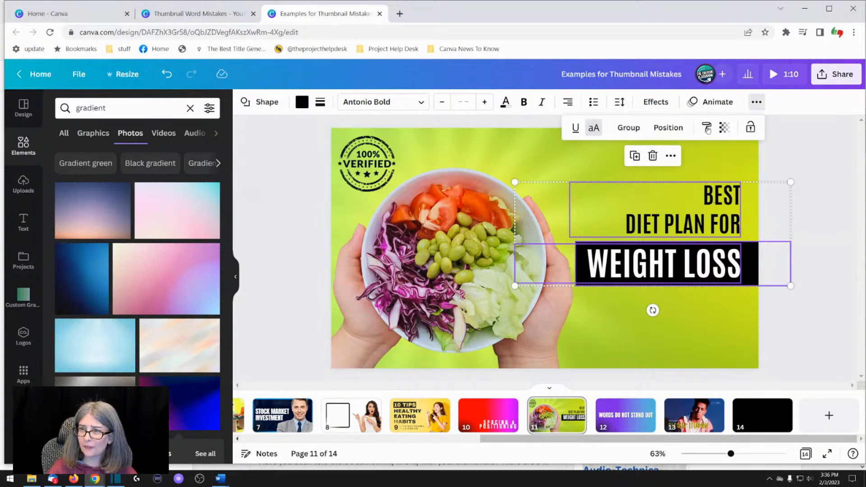
left_click(629, 128)
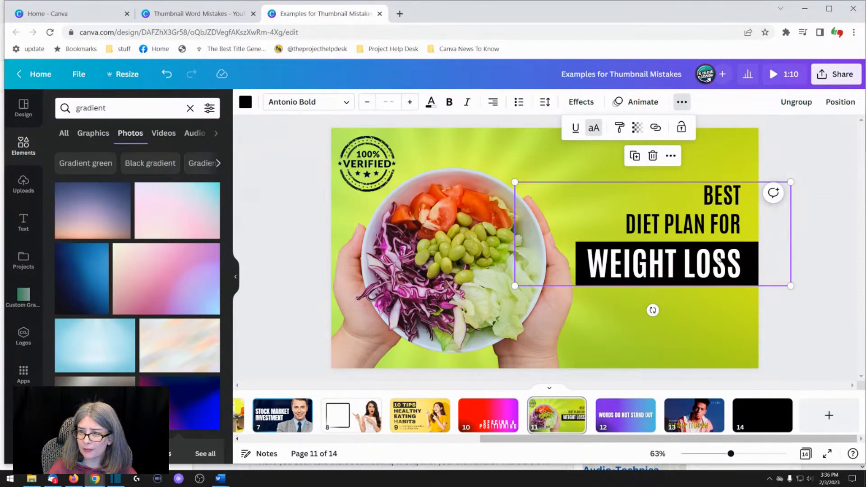
Step: Move the title group to the page's left half and the salad bowl cut-out to its lower-right corner, flush with the bottom edge
left_click_drag(721, 261, 366, 275)
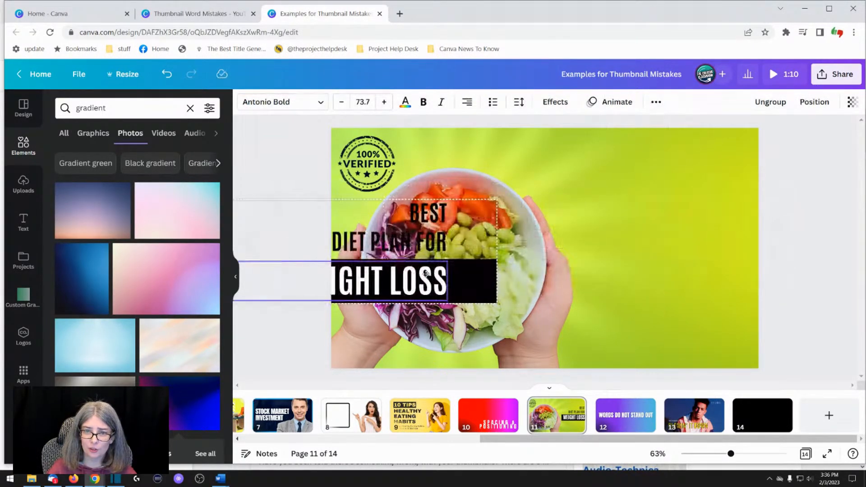
left_click(556, 308)
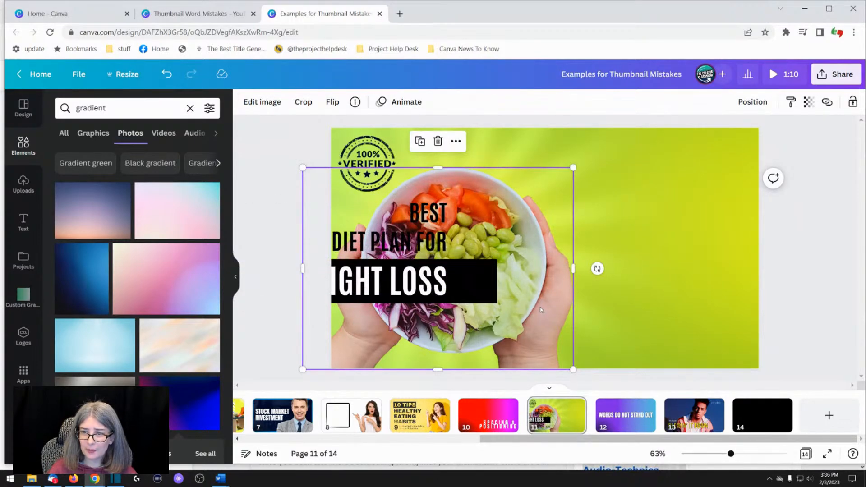
left_click_drag(543, 307, 721, 281)
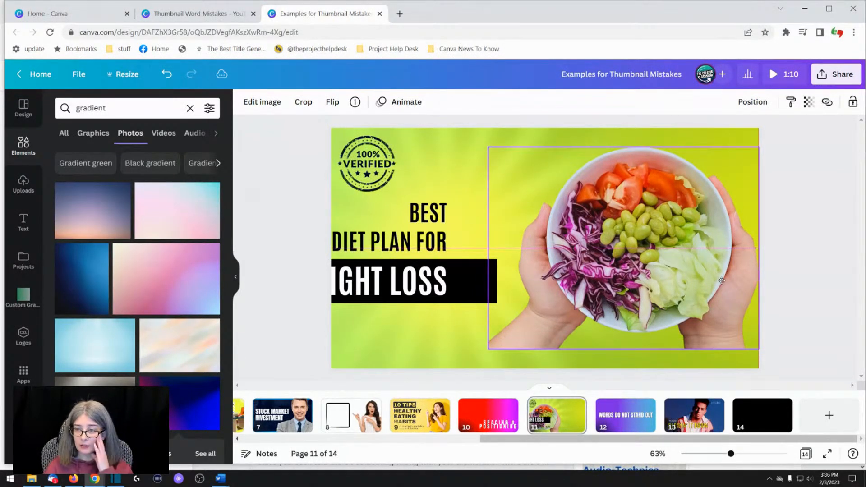
left_click(494, 376)
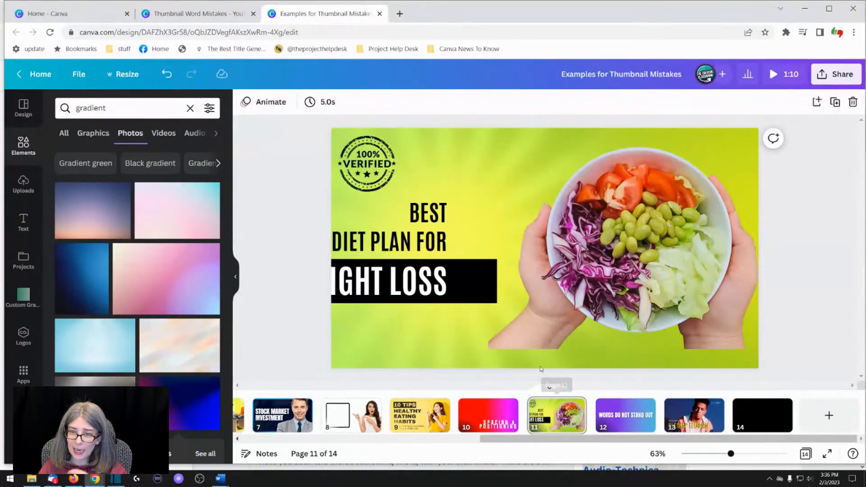
left_click_drag(585, 288, 586, 307)
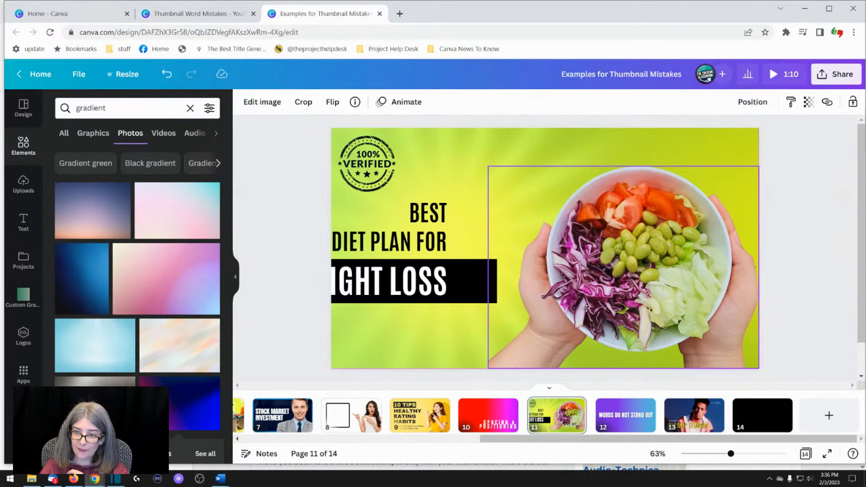
left_click(798, 253)
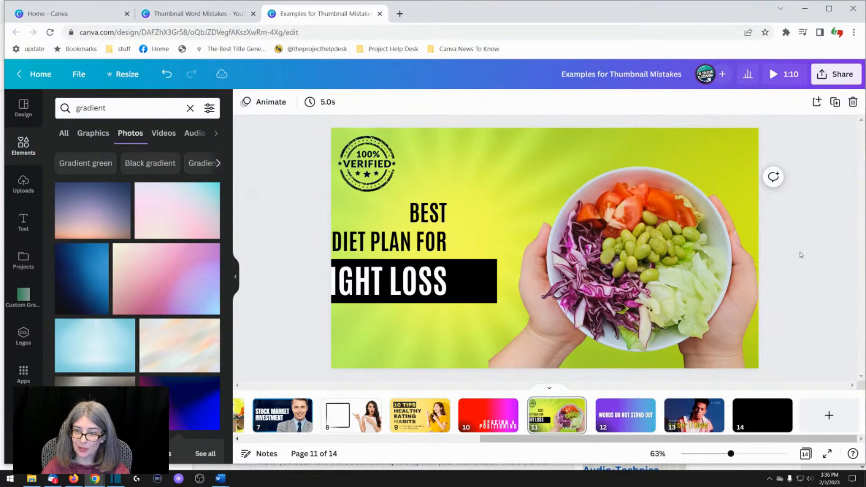
mouse_move(625, 306)
left_mouse_down()
mouse_move(626, 273)
mouse_move(631, 303)
left_mouse_up()
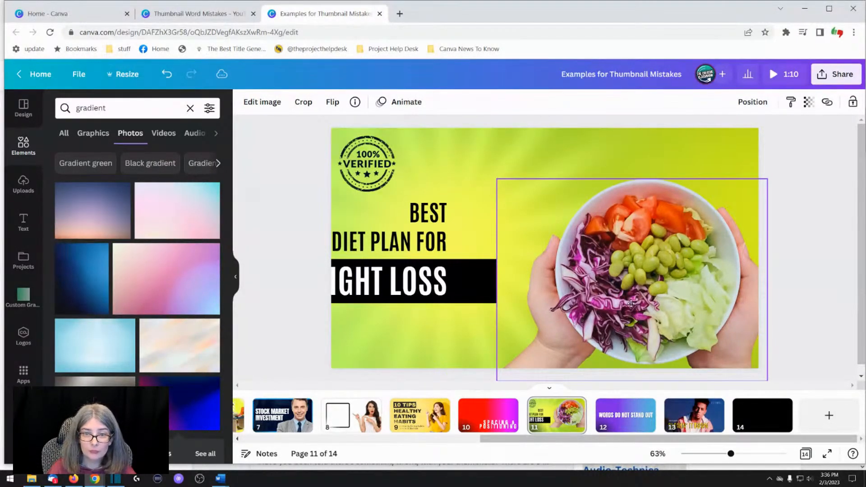
Step: Shift the title group right until the black bar ends at the page's centre and "WEIGHT LOSS" fits fully, and ungroup it
left_click_drag(367, 270, 417, 274)
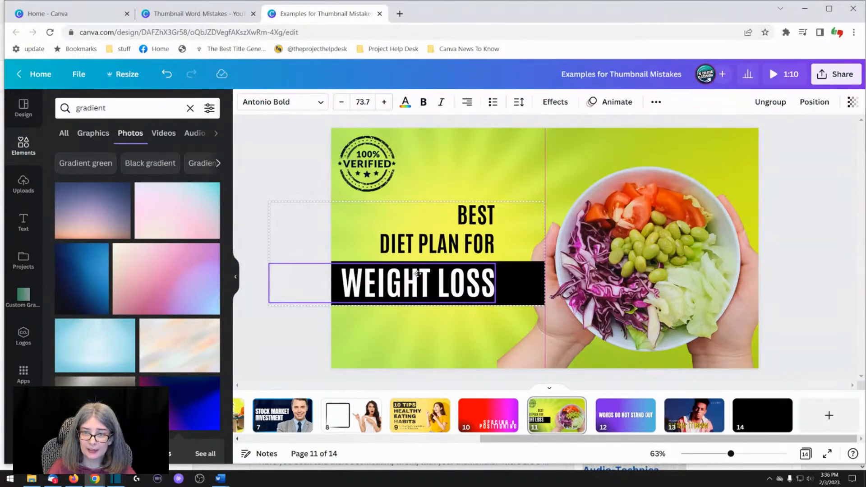
left_click(311, 170)
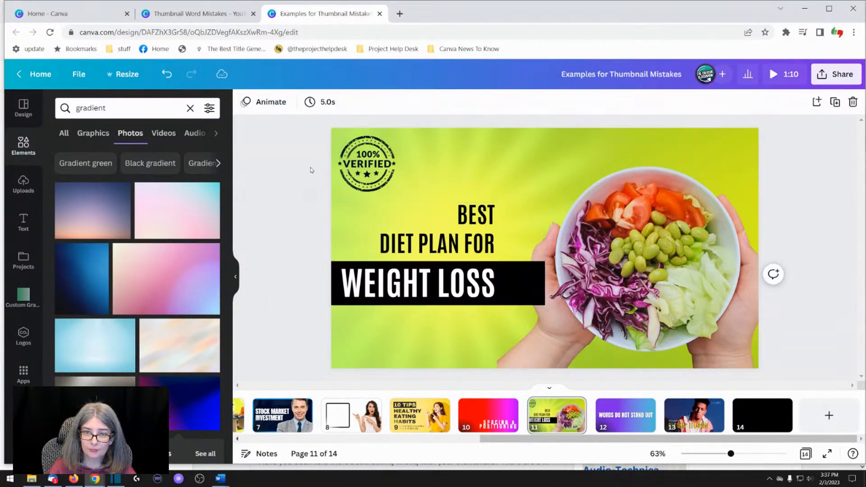
left_click(453, 234)
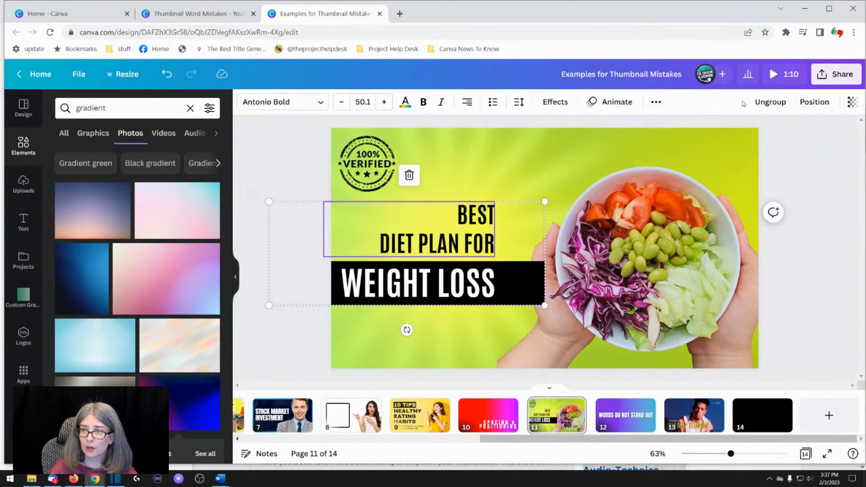
left_click(767, 104)
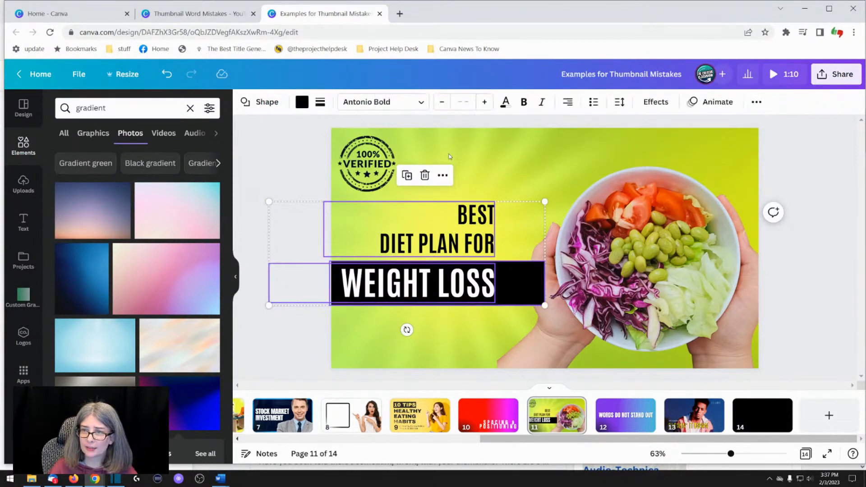
left_click(306, 160)
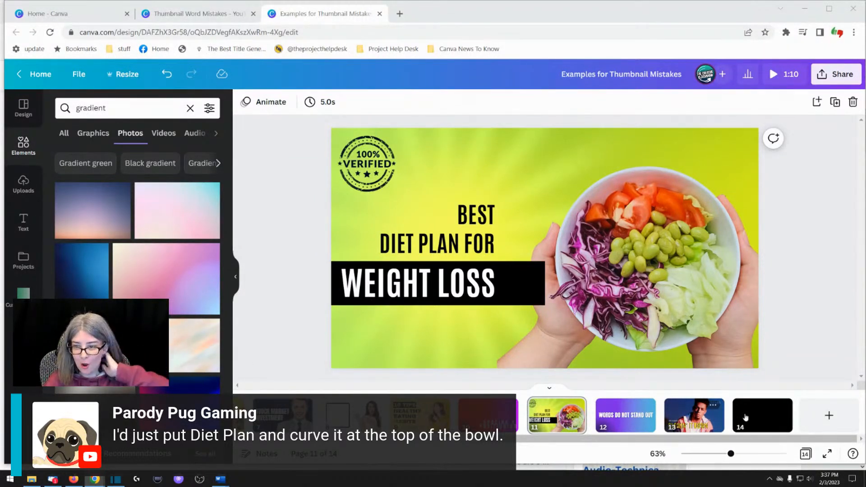
left_click(562, 417)
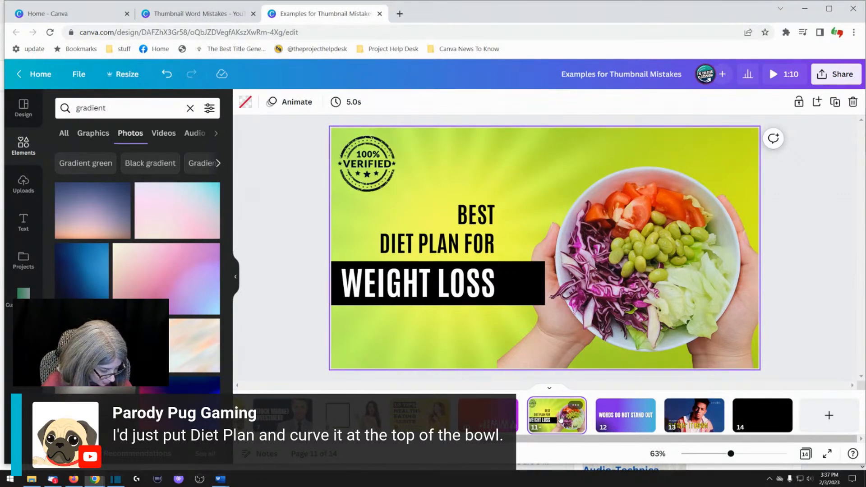
Step: Duplicate the weight-loss page and try the salad bowl cut-out at the page's left edge before returning it to the right half
key("ctrl+d")
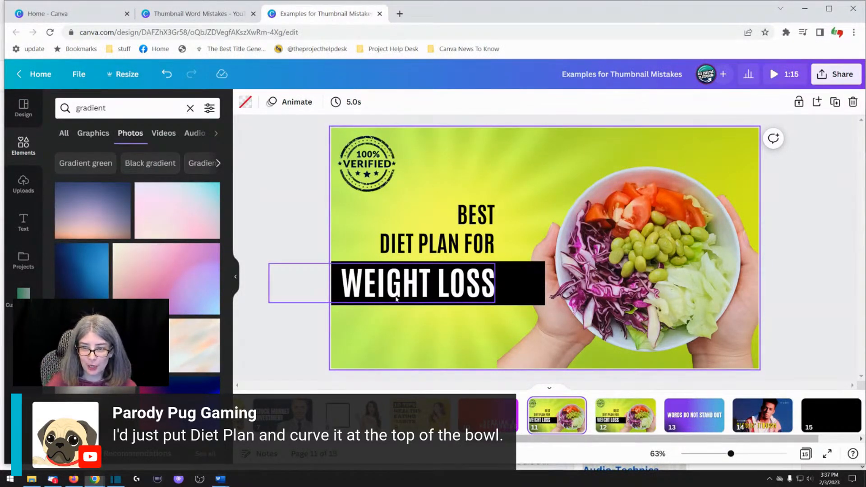
left_click(509, 350)
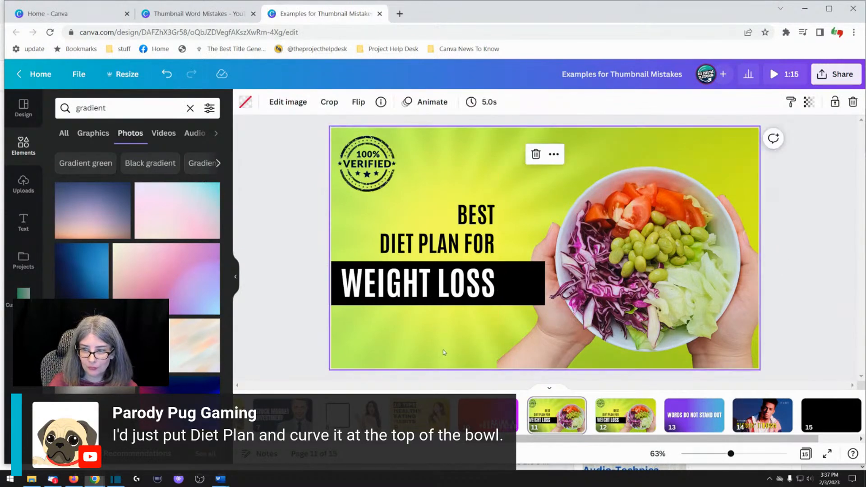
left_click_drag(568, 349, 357, 356)
right_click(547, 353)
left_click(490, 356)
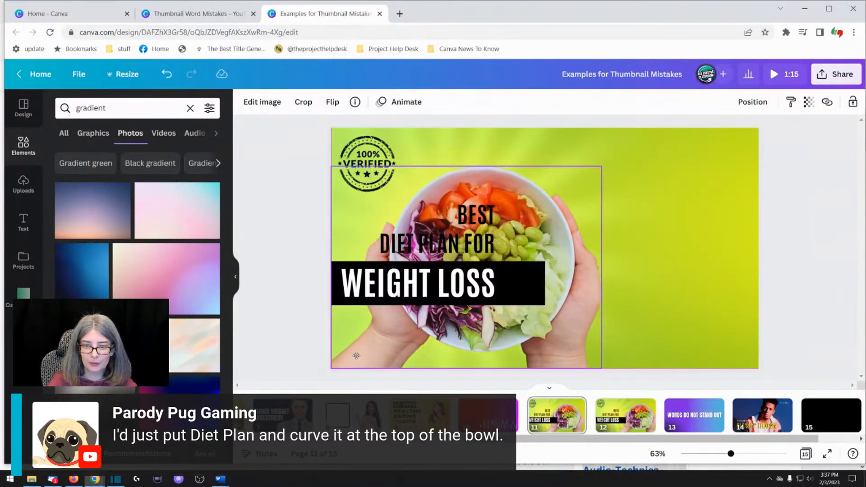
left_click_drag(453, 354, 631, 349)
double_click(431, 344)
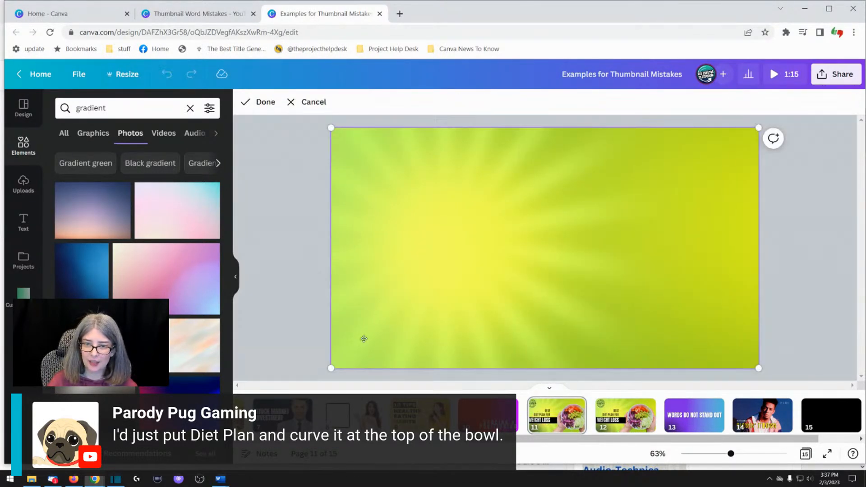
left_click(316, 311)
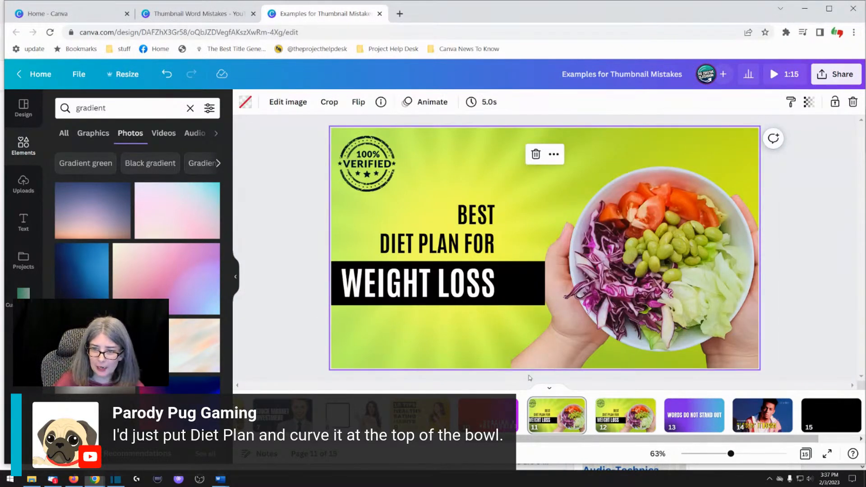
left_click(518, 357)
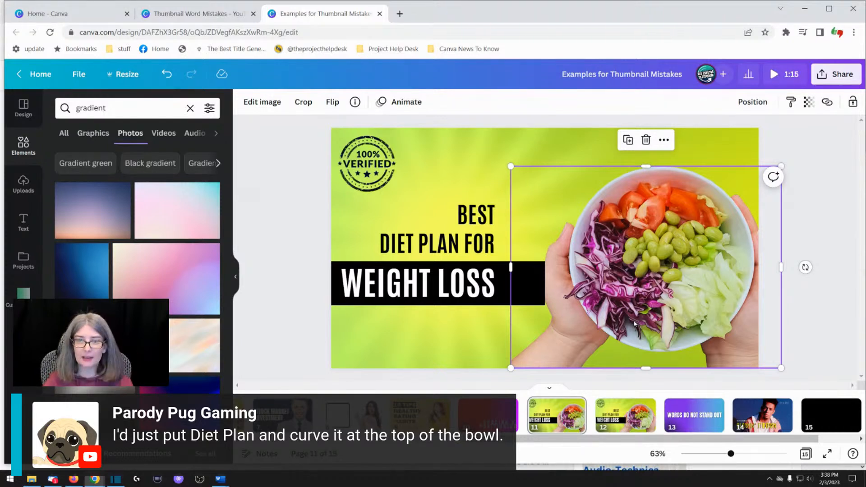
left_click_drag(635, 324, 621, 331)
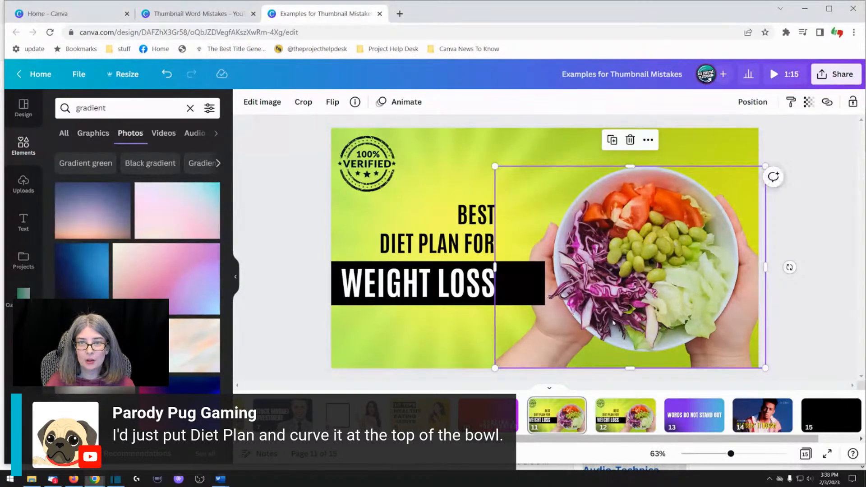
Step: Flip the salad bowl cut-out horizontally and place it at the page's lower right, with both forearms running past the bottom edge
left_click(330, 102)
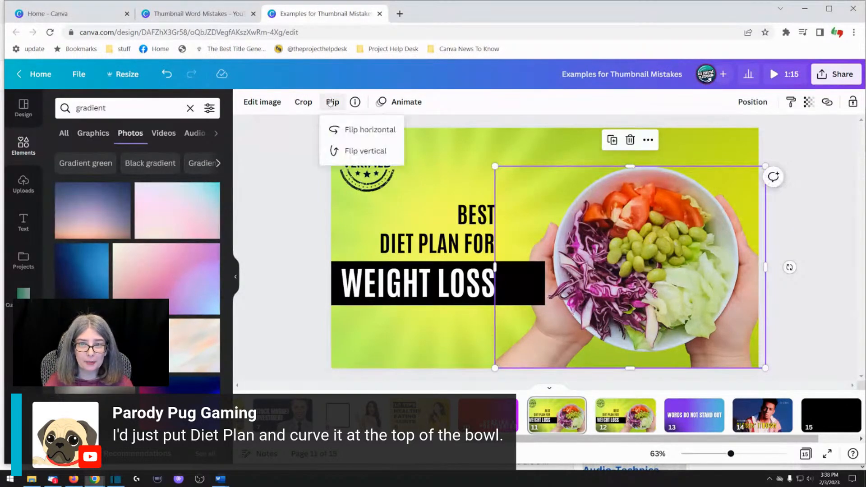
left_click(344, 130)
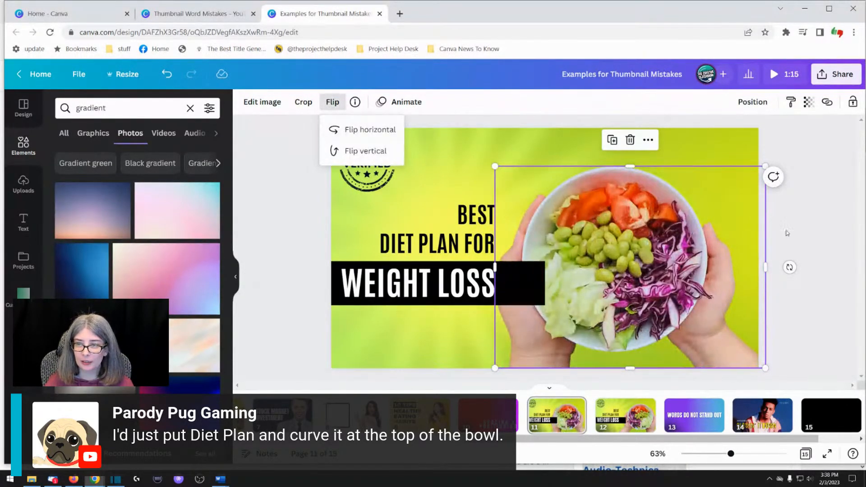
left_click(835, 198)
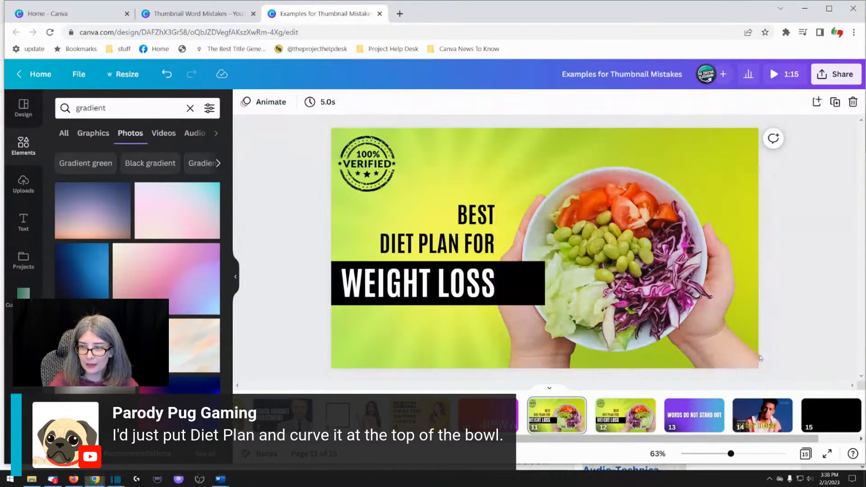
left_click(735, 350)
mouse_move(735, 350)
left_mouse_down()
mouse_move(712, 339)
mouse_move(724, 339)
left_mouse_up()
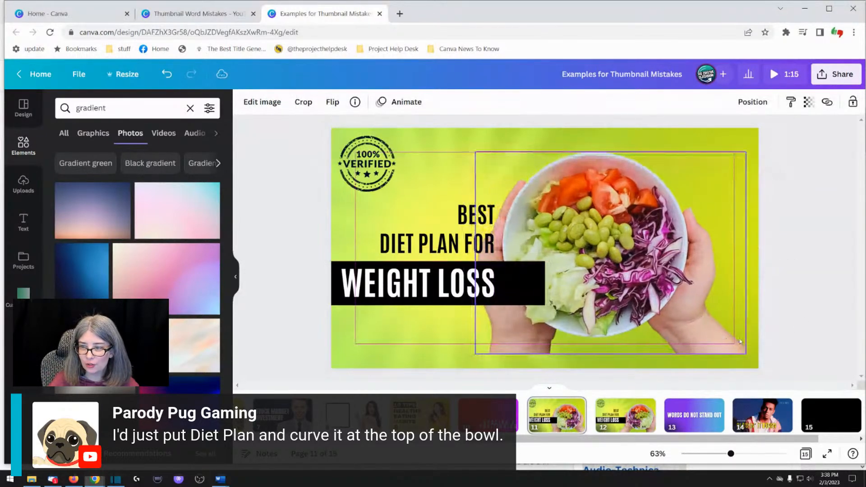
left_click(818, 315)
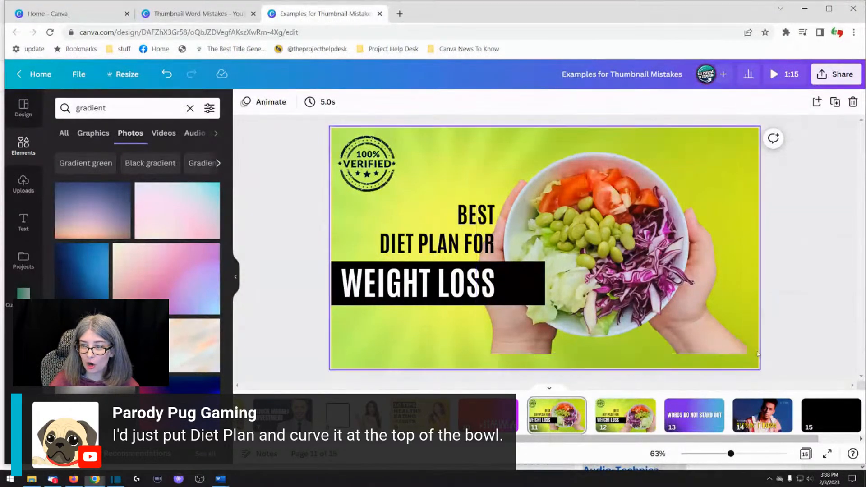
left_click(685, 315)
left_click_drag(685, 315, 719, 336)
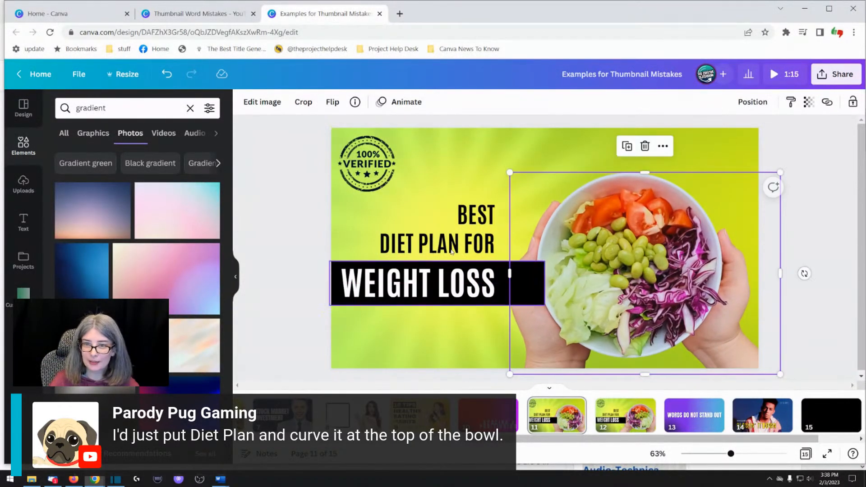
left_click(305, 212)
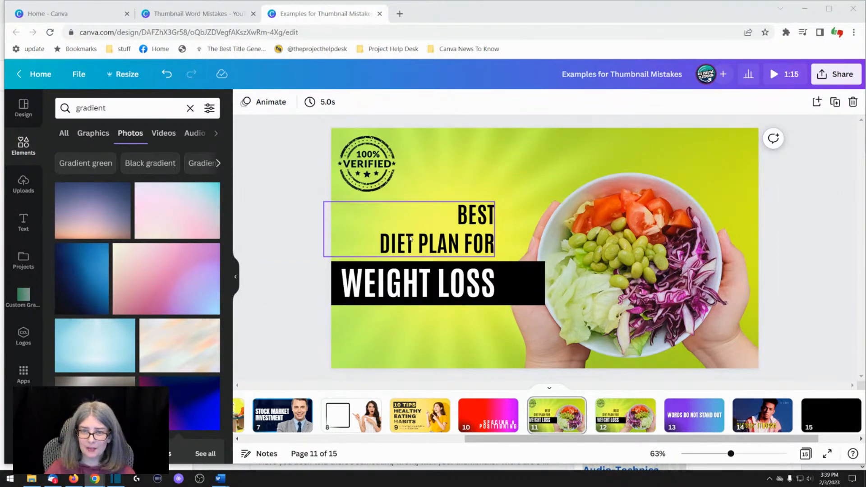
Step: Left-align the "BEST DIET PLAN FOR" text and shift it right to line up with the start of "WEIGHT LOSS"
left_click(423, 227)
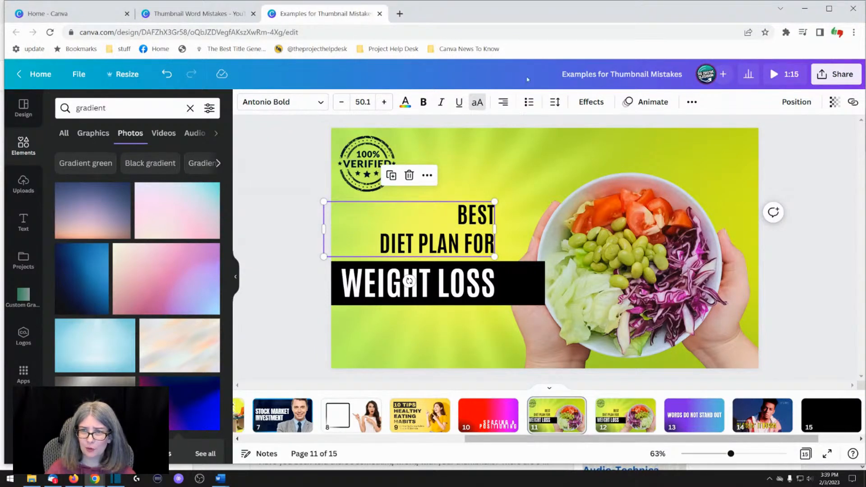
left_click(503, 103)
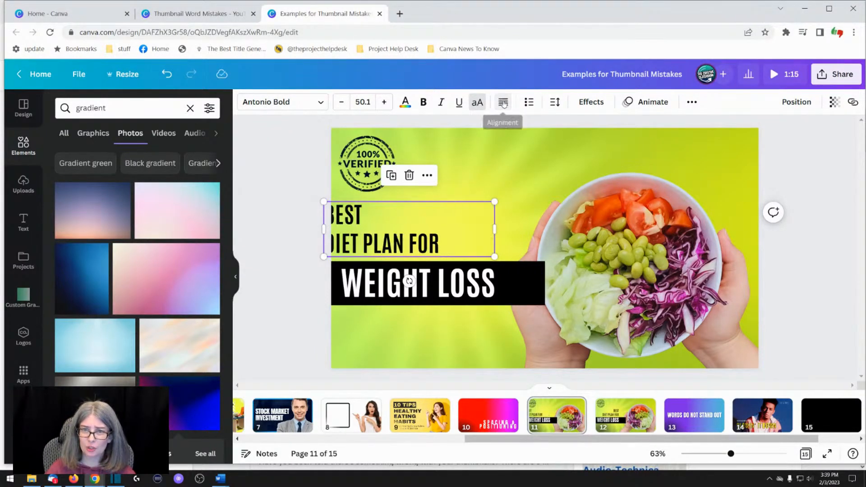
left_click_drag(368, 240, 384, 244)
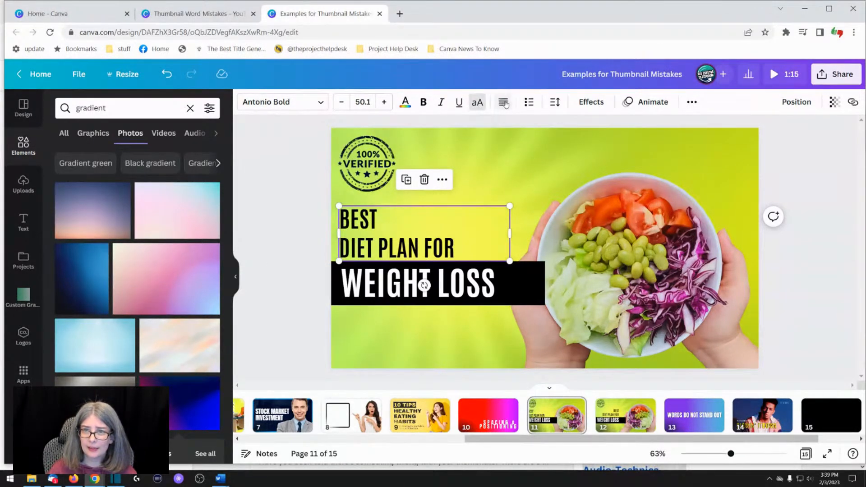
left_click(284, 241)
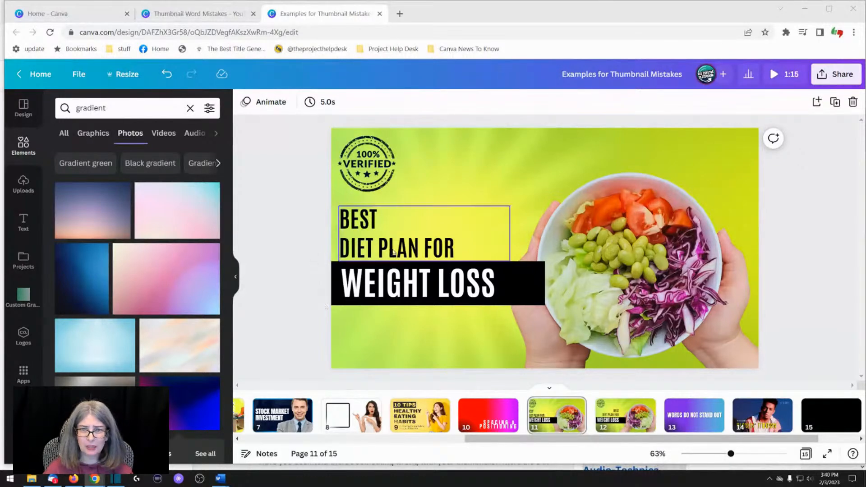
Step: Replace the "WEIGHT LOSS" text with "DIET PLAN" and remove the black bar behind it
left_click(363, 289)
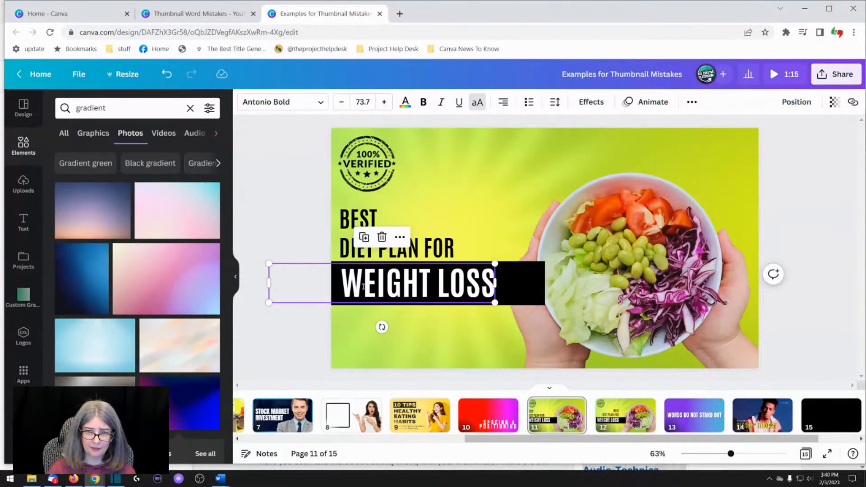
double_click(363, 287)
type("DIET PLAN")
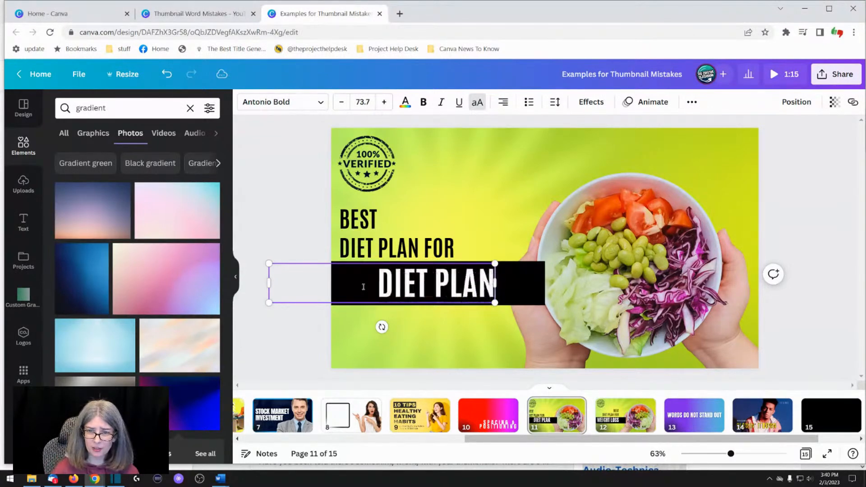
left_click(531, 276)
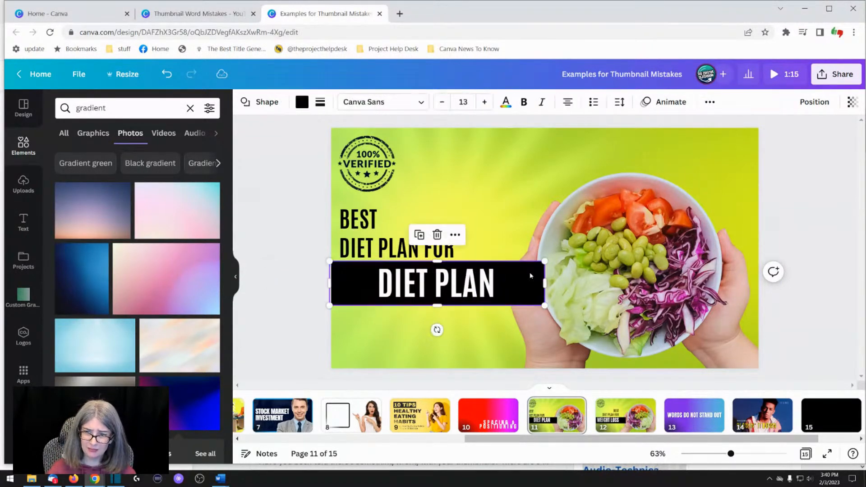
left_click_drag(525, 278, 124, 309)
Step: Move the large white "DIET PLAN" text slightly down and left, and make it bold and black
left_click(420, 286)
left_click_drag(419, 286, 393, 295)
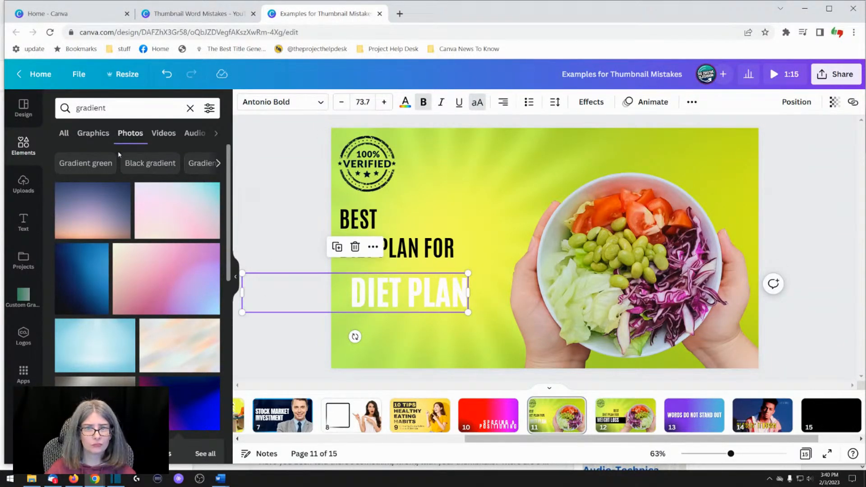
left_click(402, 104)
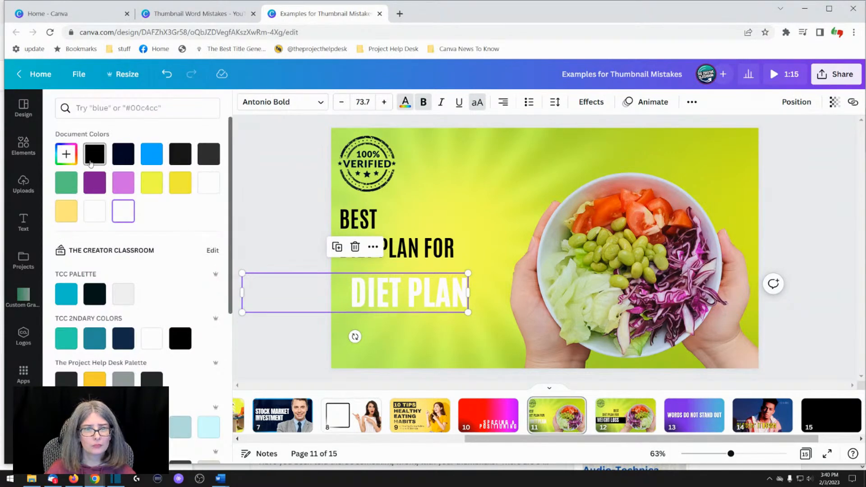
left_click(95, 154)
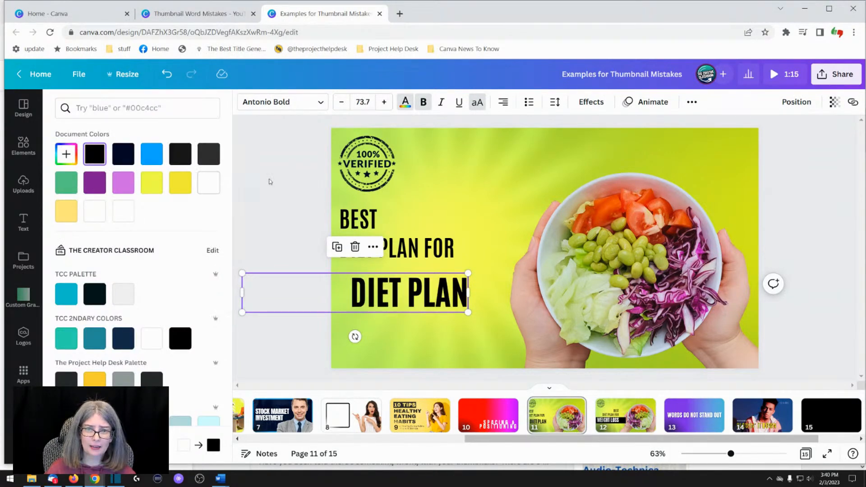
left_click(321, 194)
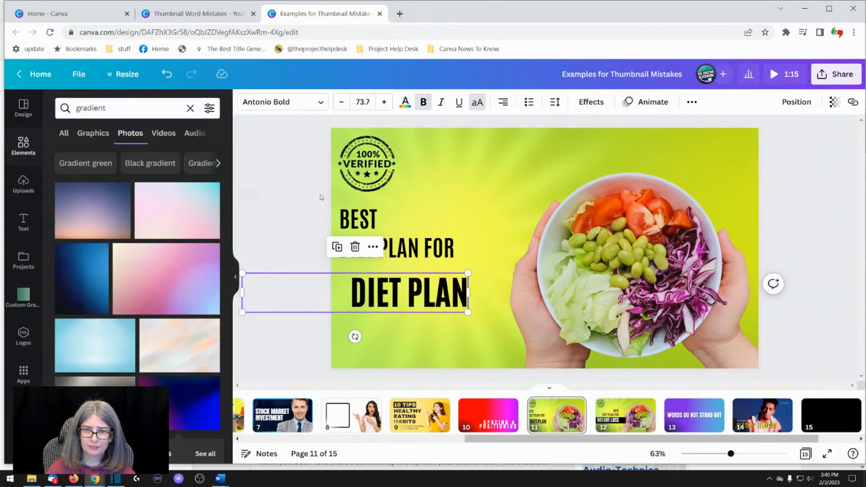
Step: Delete the smaller "BEST DIET PLAN FOR" text from the page
left_click(448, 254)
triple_click(434, 251)
left_click_drag(466, 206, 212, 293)
Step: Left-align the "DIET PLAN" text and move it fully onto the page, in the left half beside the bowl
left_click(405, 292)
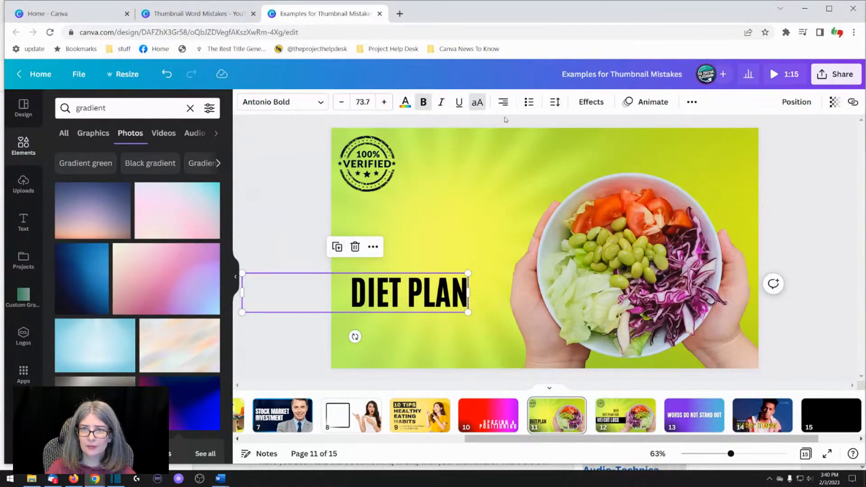
left_click(502, 101)
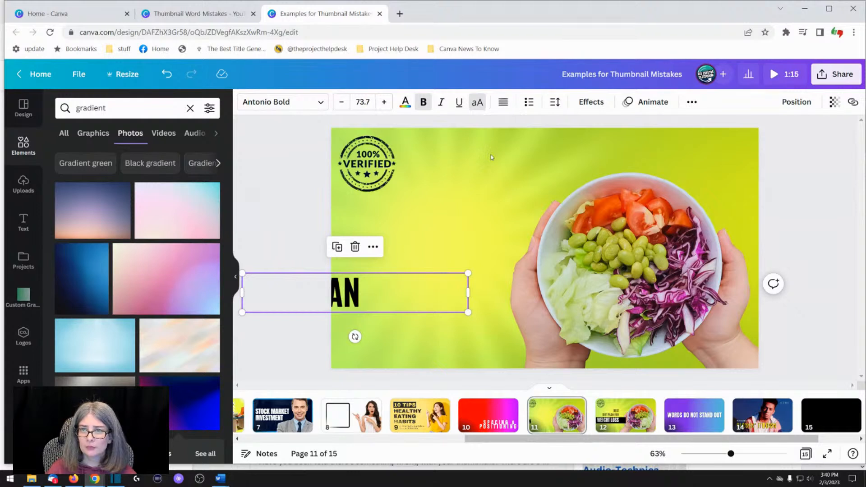
left_click(506, 106)
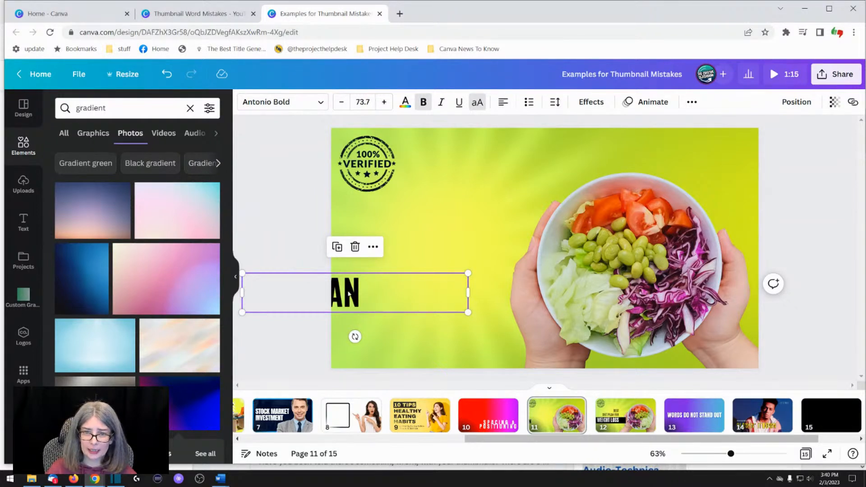
left_click_drag(349, 293, 401, 253)
Step: Duplicate the "DIET PLAN" text as a line directly above it and change that line to "BEST"
left_click(439, 239)
double_click(398, 253)
type("BEST")
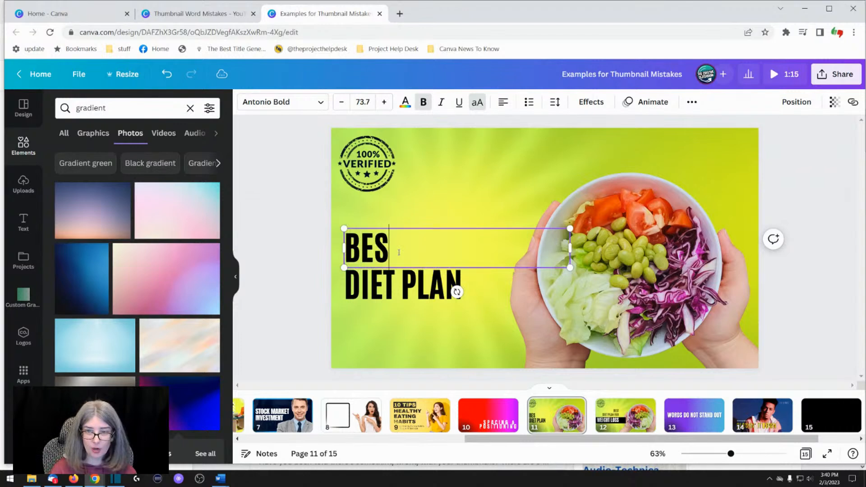
left_click(311, 235)
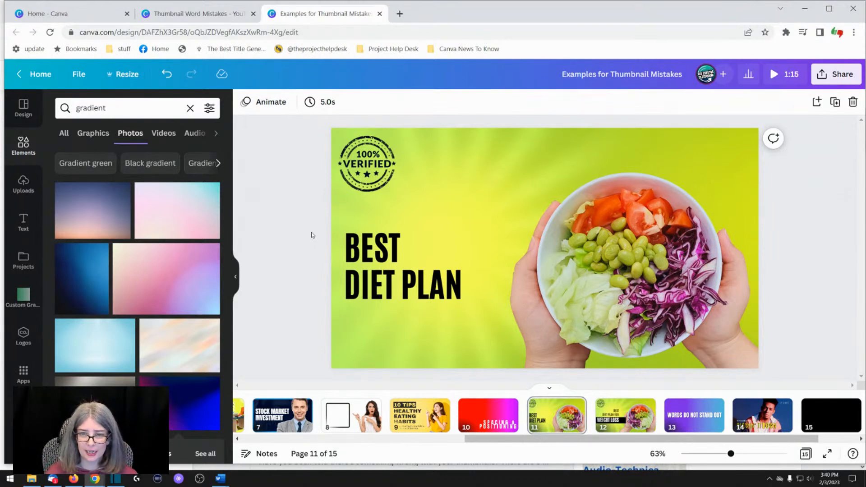
Step: Enlarge the "BEST" and "DIET PLAN" lines together to font size 135 and place them below the verified badge
left_click(401, 284)
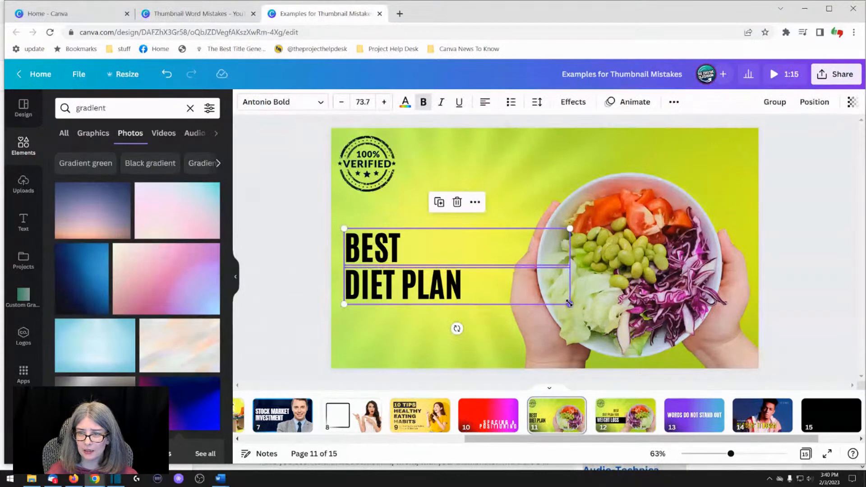
left_click_drag(571, 309, 758, 367)
left_click_drag(477, 325, 432, 277)
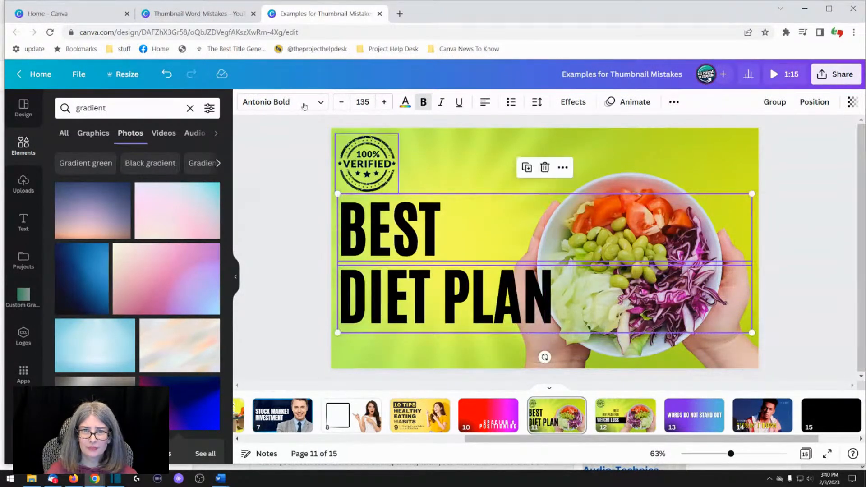
left_click(266, 176)
Step: Set the font of the "BEST" text to Chunk Five
left_click(375, 222)
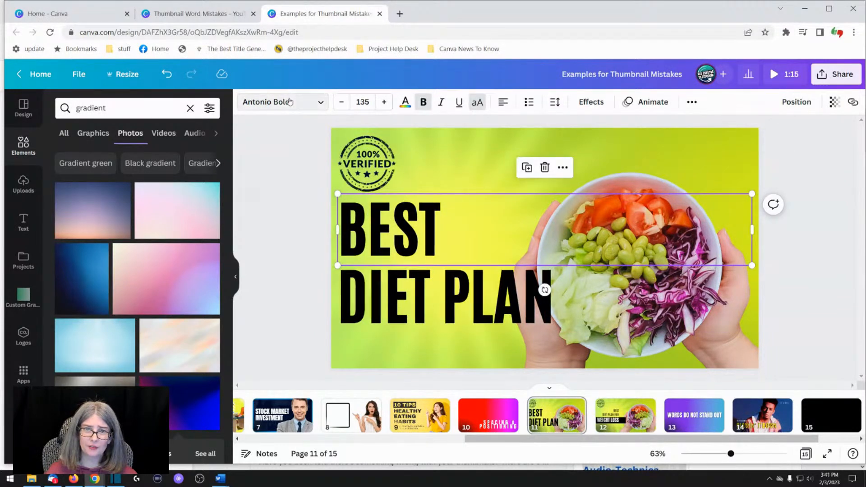
left_click(289, 102)
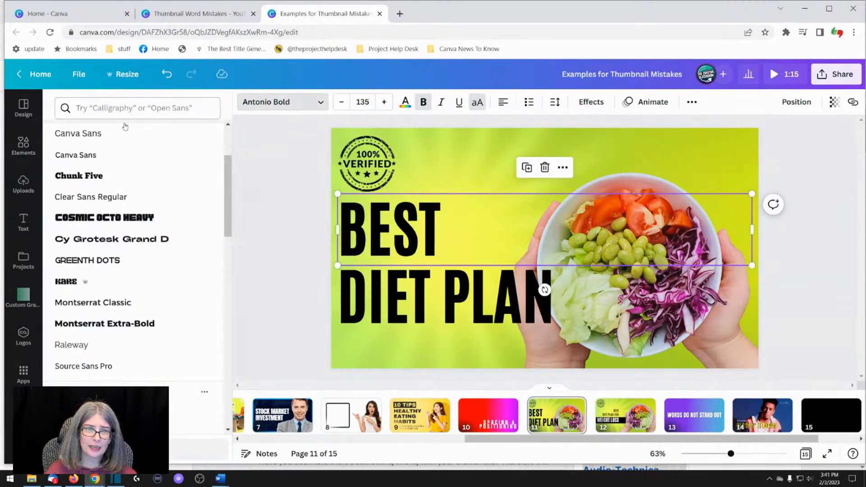
left_click(95, 177)
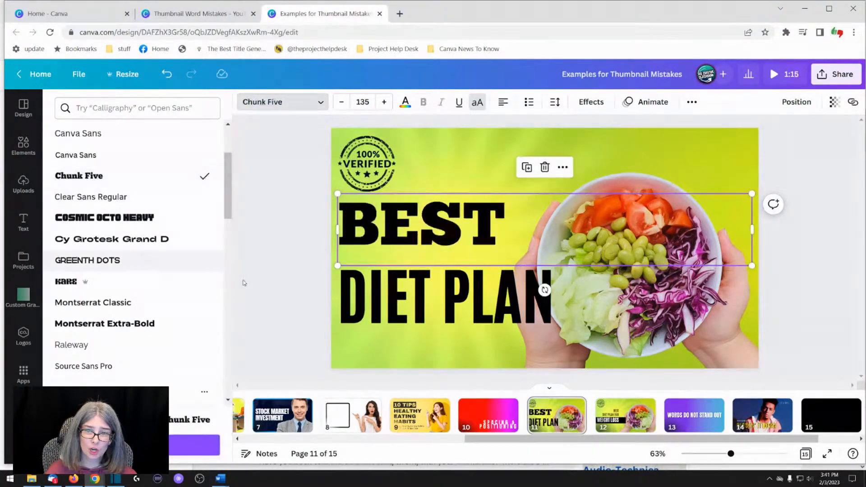
Step: Apply the Chunk Five font change to all matching text across the design, including the "DIET PLAN" line
left_click(155, 445)
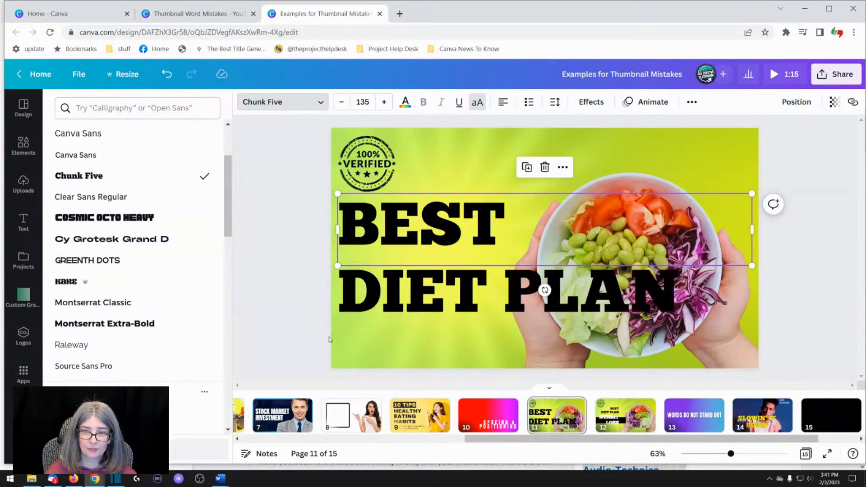
Step: Cut "PLAN" out of the "DIET PLAN" line, paste it as a separate text element and place it directly below "DIET"
left_click(452, 289)
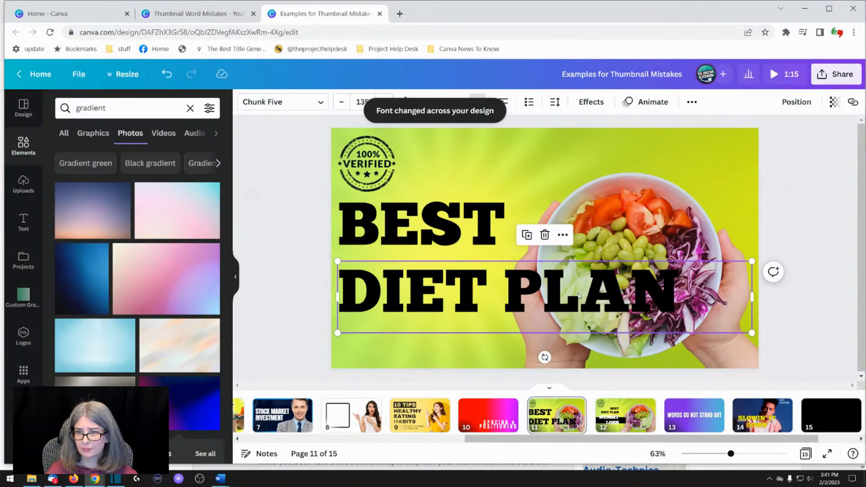
left_click(514, 293)
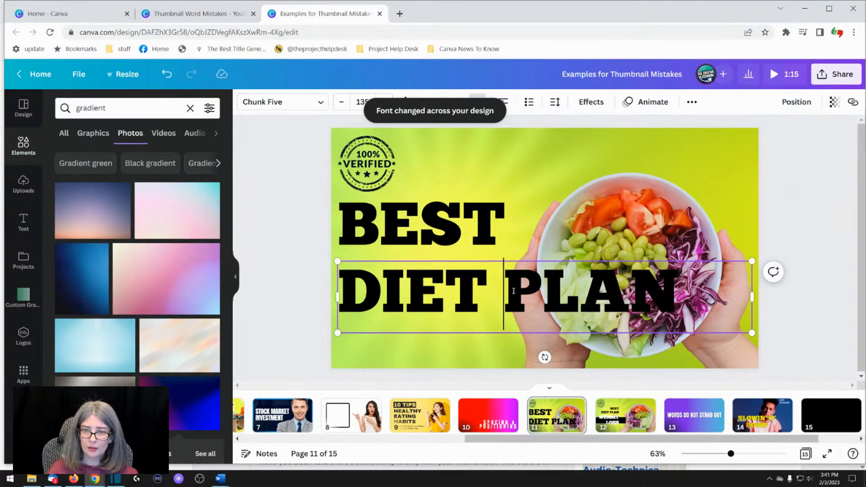
left_click_drag(514, 290, 676, 294)
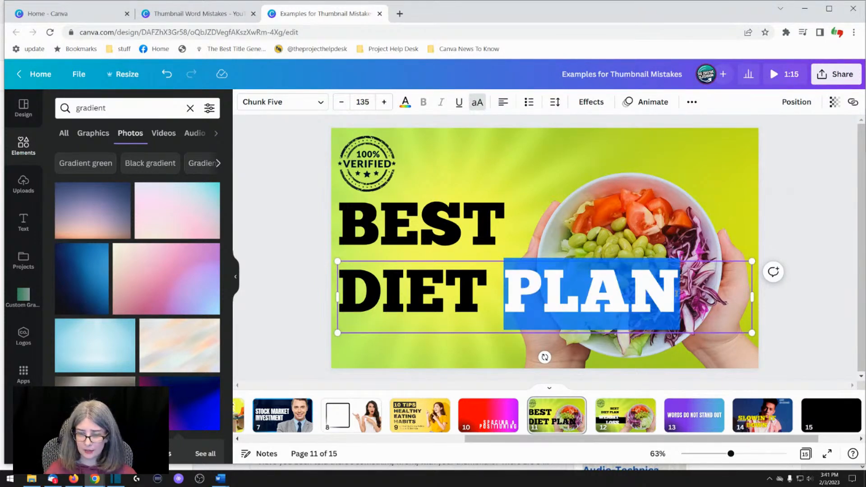
key("ctrl+x")
left_click(443, 348)
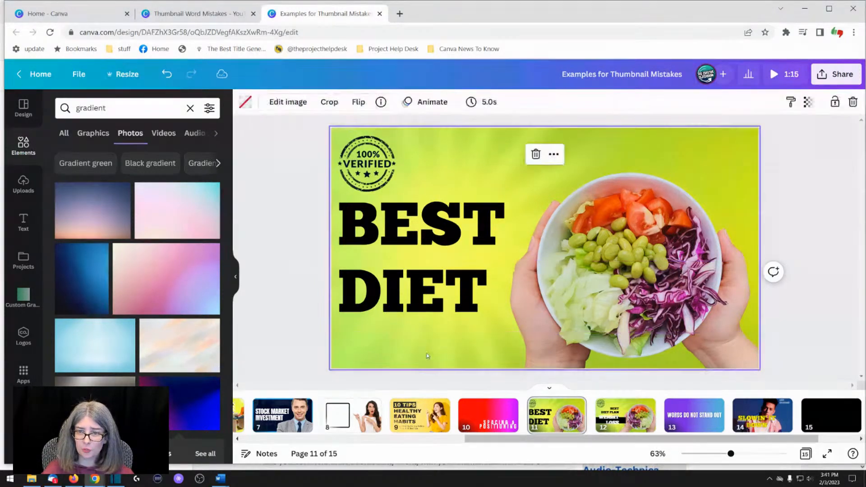
key("ctrl+v")
left_click_drag(538, 245, 472, 224)
left_click(501, 270)
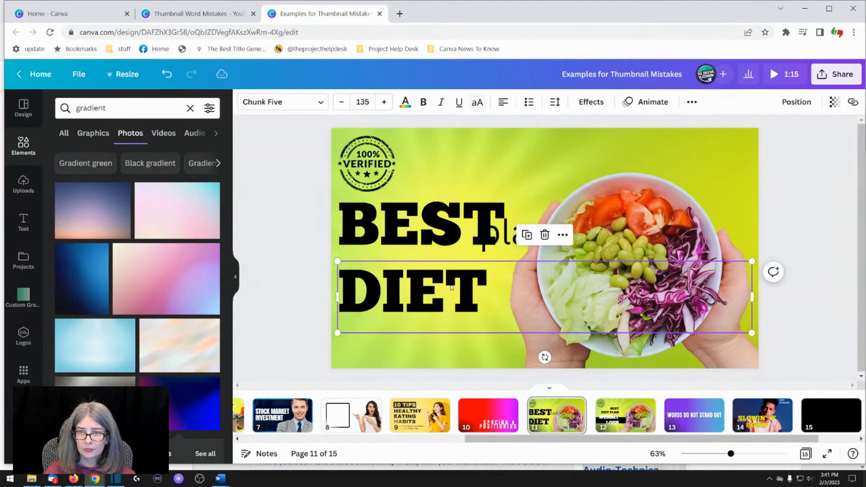
left_click(504, 235)
left_click_drag(504, 250, 369, 360)
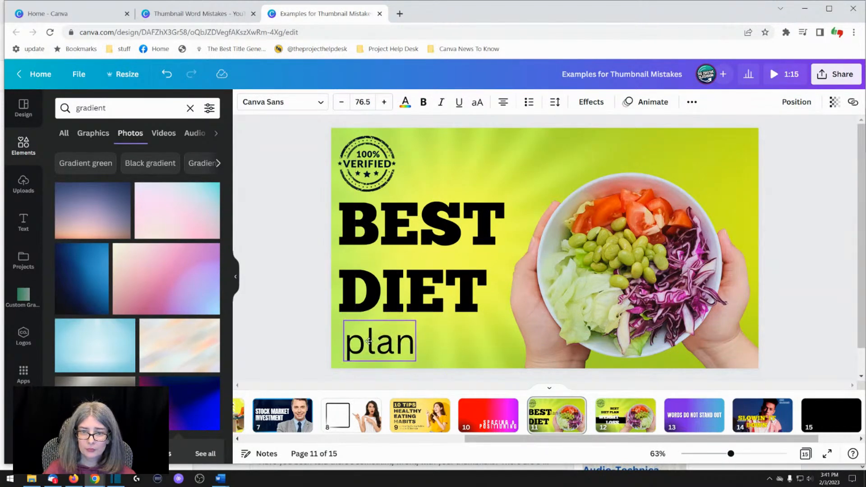
Step: Copy the style of the "DIET" text onto the "plan" text below it
left_click(420, 282)
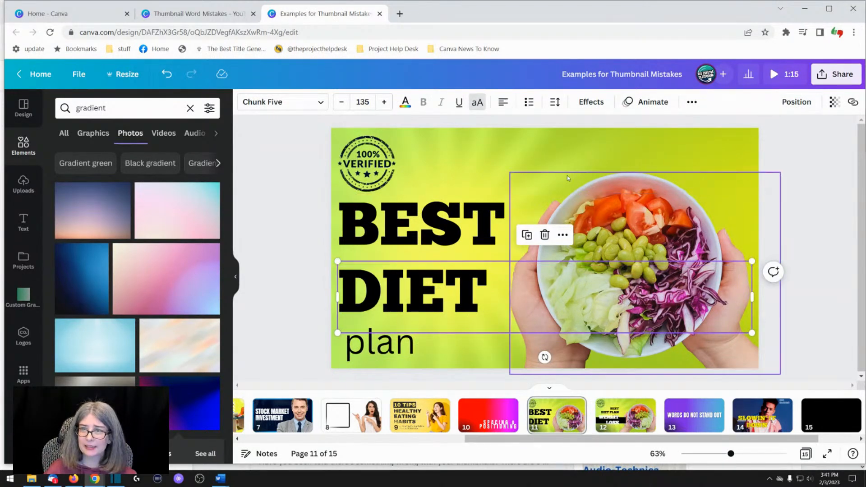
left_click(691, 102)
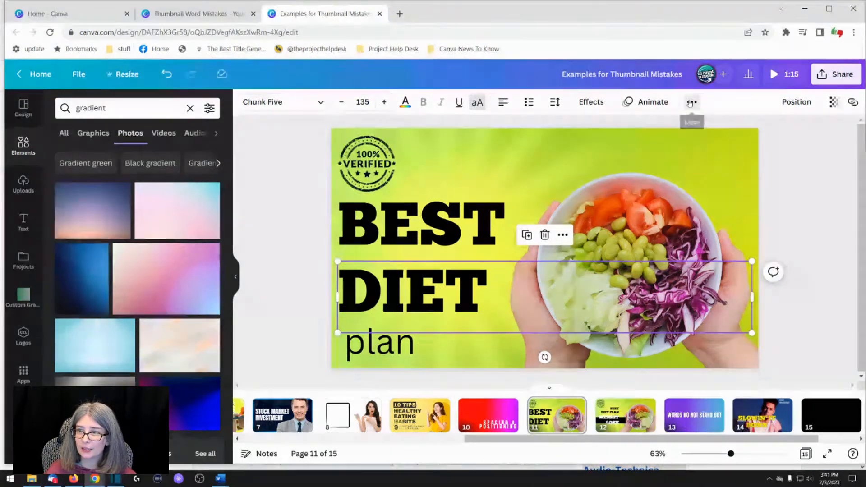
left_click(660, 127)
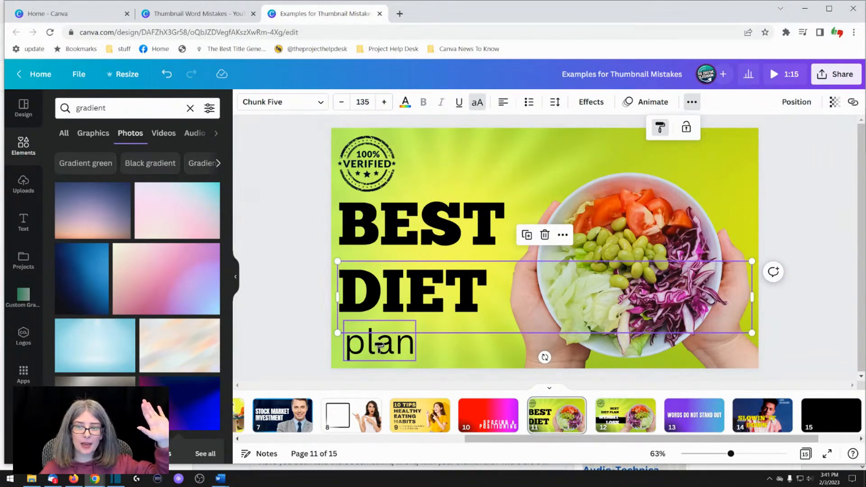
Step: Apply the copied DIET text style to the word "plan" and stack BEST, DIET and PLAN tightly, aligned along their left edges
left_click(379, 345)
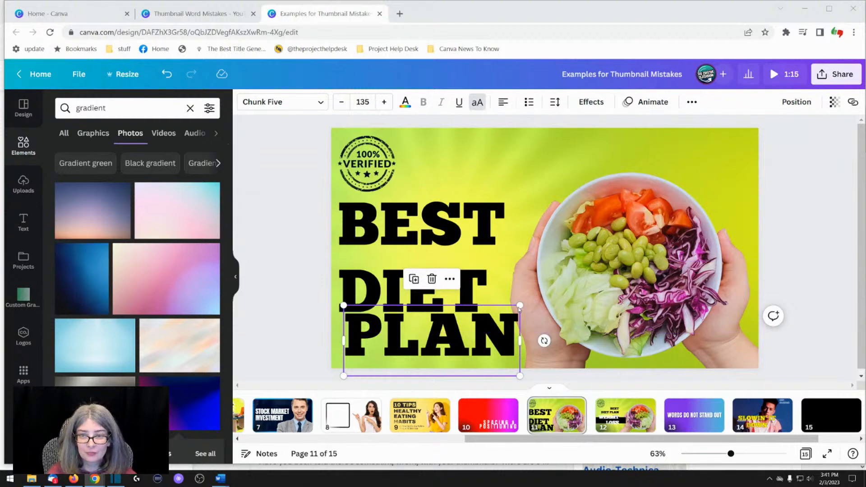
left_click(415, 218)
left_click_drag(415, 218, 415, 214)
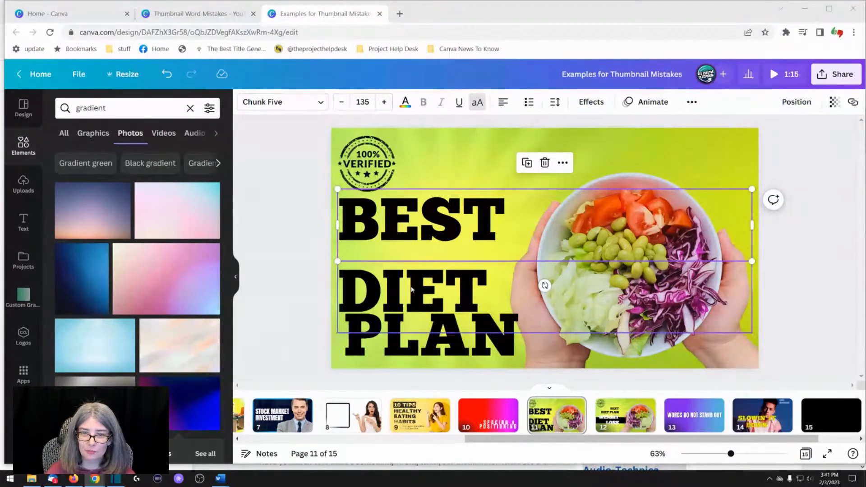
left_click_drag(382, 286, 383, 262)
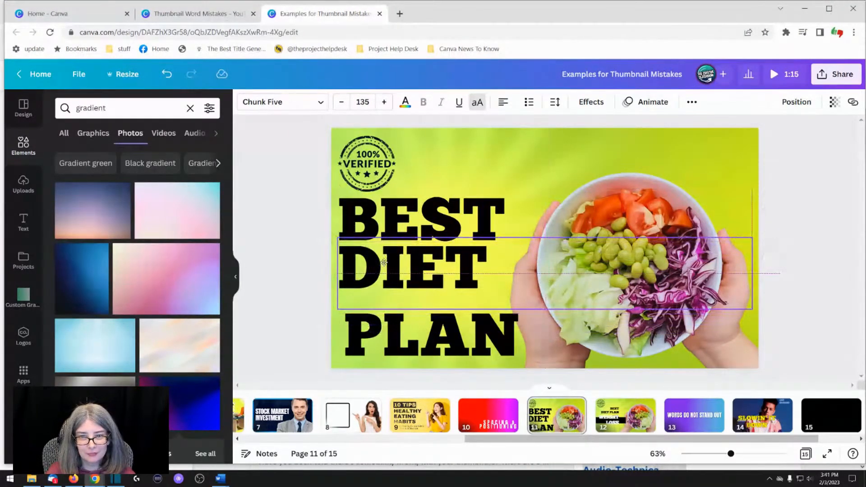
left_click(384, 338)
left_click_drag(376, 321, 378, 315)
left_click(298, 208)
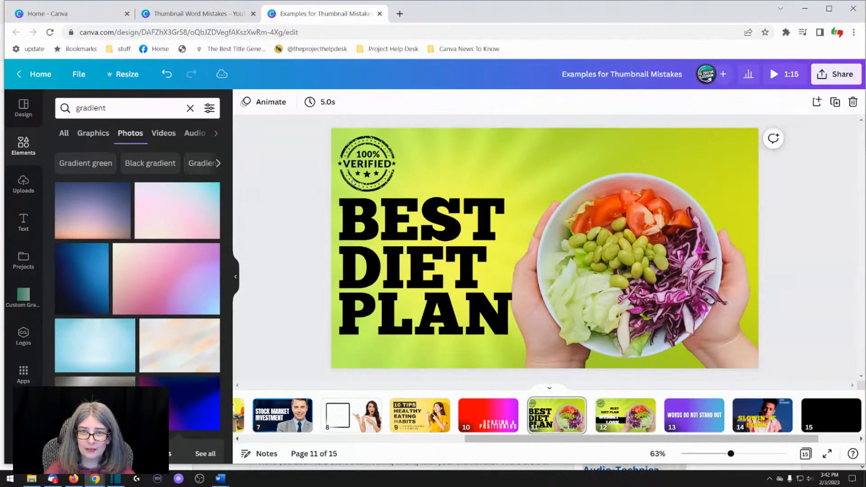
Step: Remove the 100% Verified badge from page 11 and space the BEST, DIET and PLAN text boxes evenly in the vertical direction
left_click(353, 174)
left_click_drag(352, 174, 217, 172)
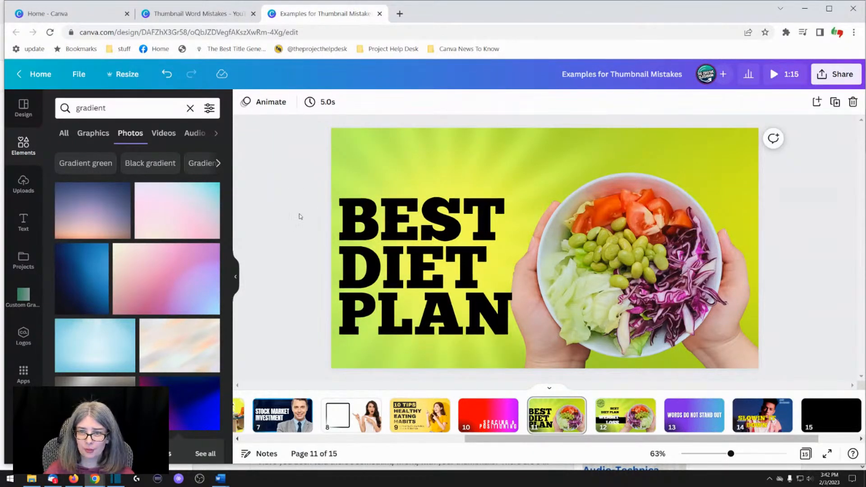
left_click_drag(375, 163, 413, 365)
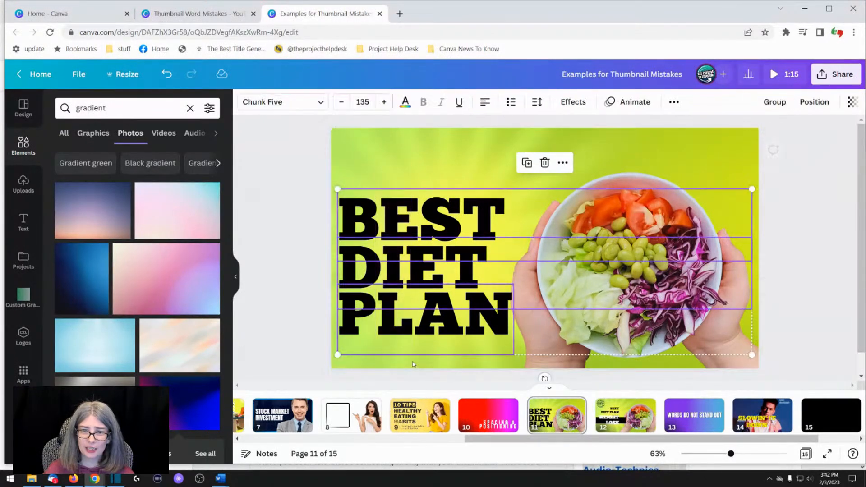
left_click(808, 106)
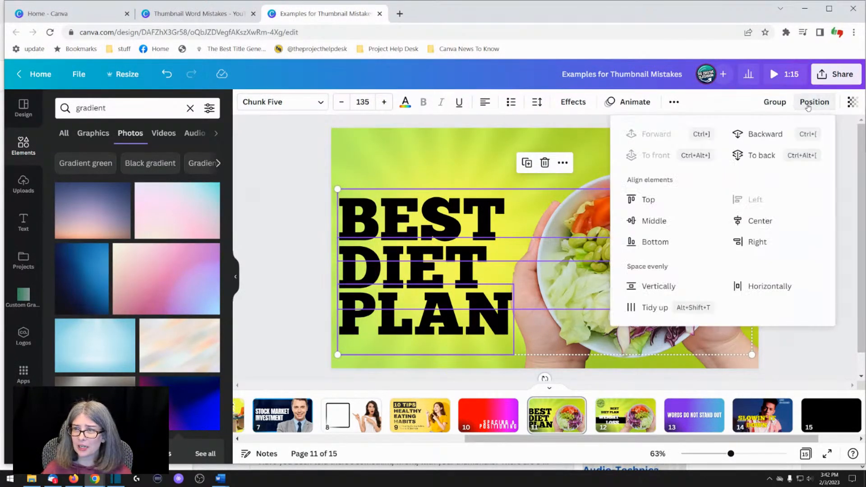
left_click(658, 286)
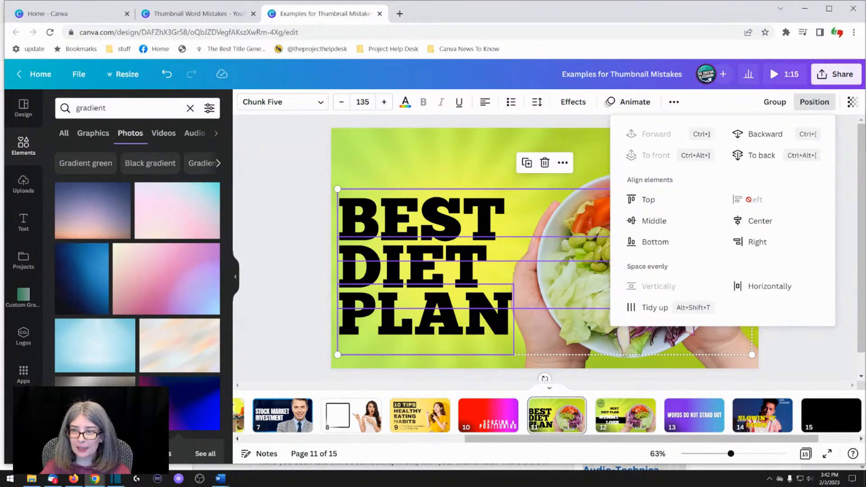
Step: Group the three text lines and align the group to the vertical middle of the page
left_click(772, 103)
left_click(814, 103)
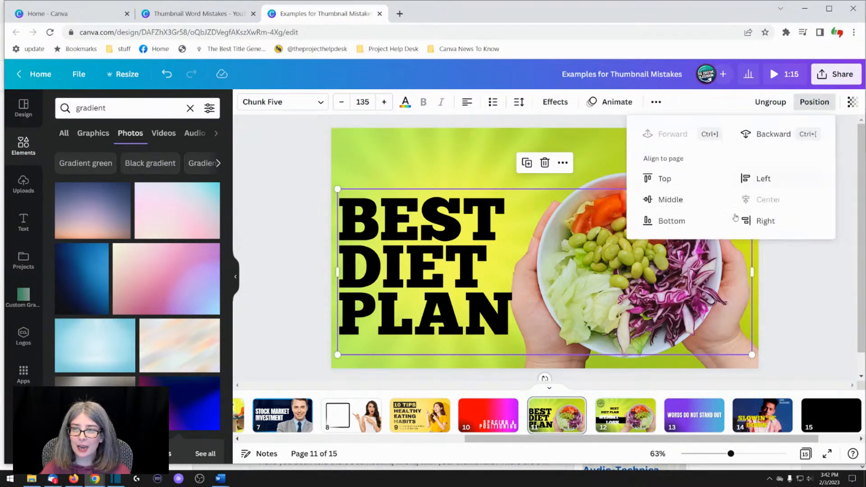
left_click(668, 199)
left_click(308, 217)
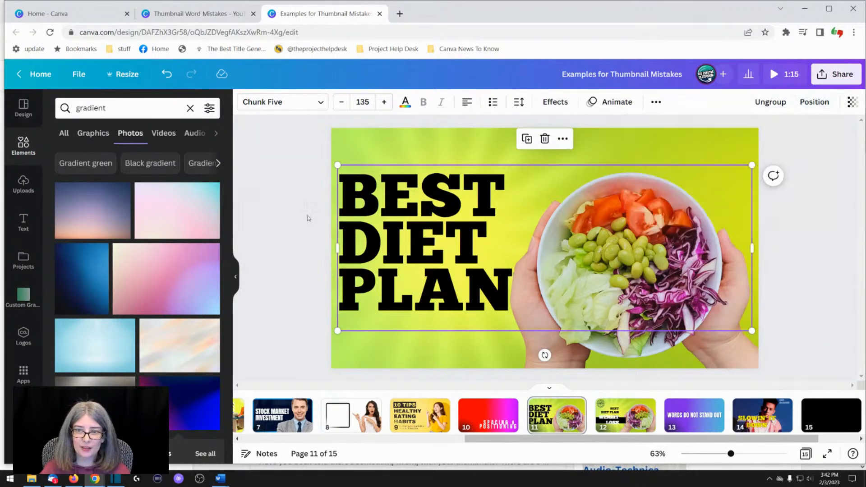
left_click(308, 218)
Step: Enlarge the salad bowl image to about 920 × 687, keeping its lower edge on the page's bottom edge
left_click(705, 288)
left_click(698, 344)
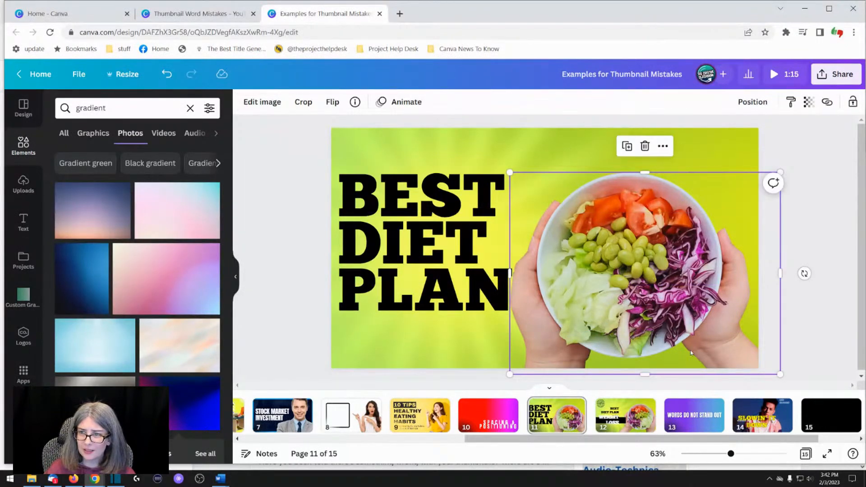
mouse_move(668, 311)
left_mouse_down()
mouse_move(669, 298)
mouse_move(666, 313)
left_mouse_up()
left_click(708, 360)
mouse_move(708, 360)
left_mouse_down()
mouse_move(709, 337)
mouse_move(712, 351)
left_mouse_up()
left_click_drag(512, 165, 478, 140)
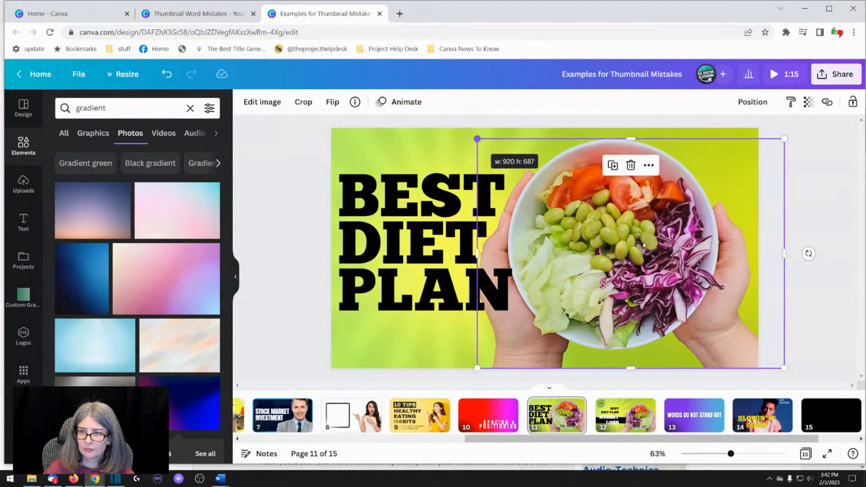
mouse_move(646, 243)
left_mouse_down()
mouse_move(656, 243)
mouse_move(645, 243)
left_mouse_up()
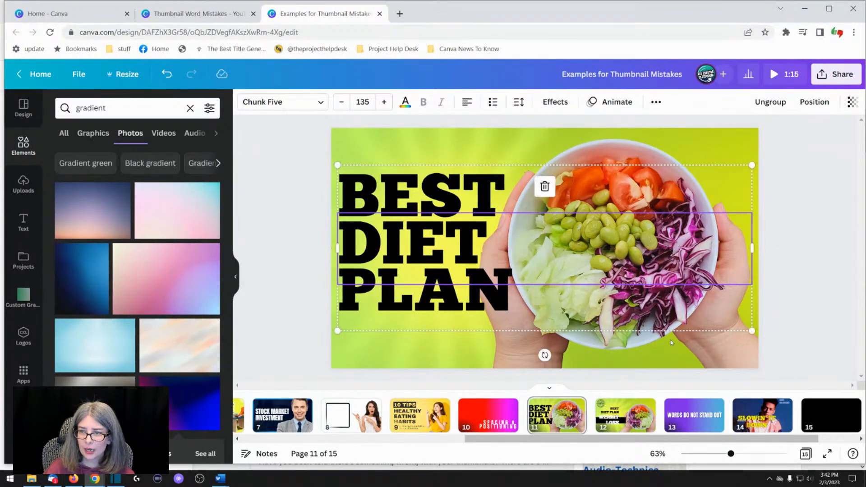
Step: Shift the enlarged salad bowl image to the right so it overlaps the BEST DIET PLAN text less
left_click(675, 346)
left_click_drag(674, 348, 693, 349)
right_click(692, 350)
left_click(752, 358)
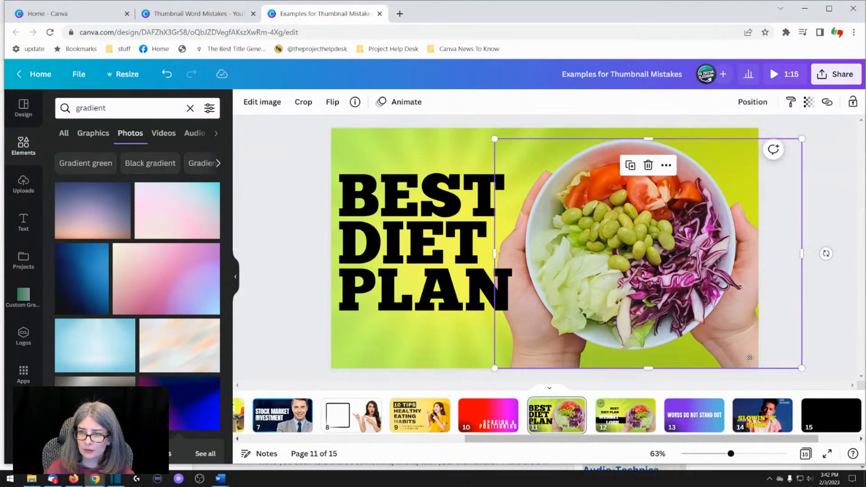
left_click_drag(748, 357, 753, 358)
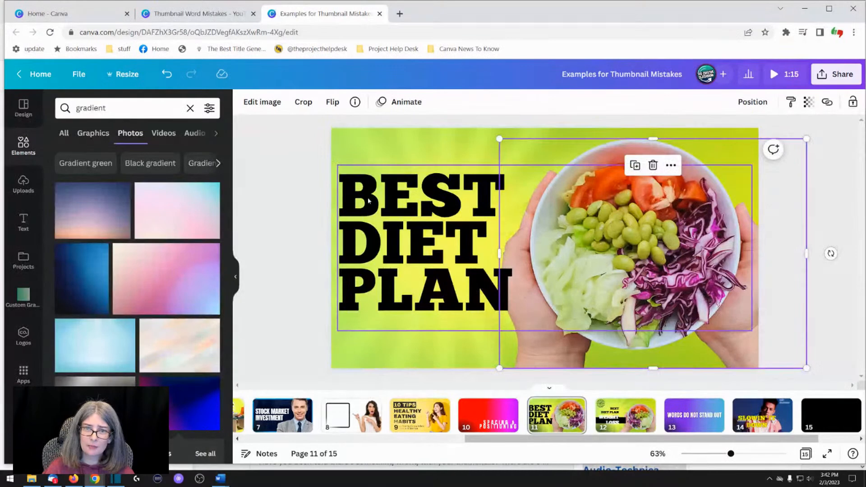
left_click(319, 197)
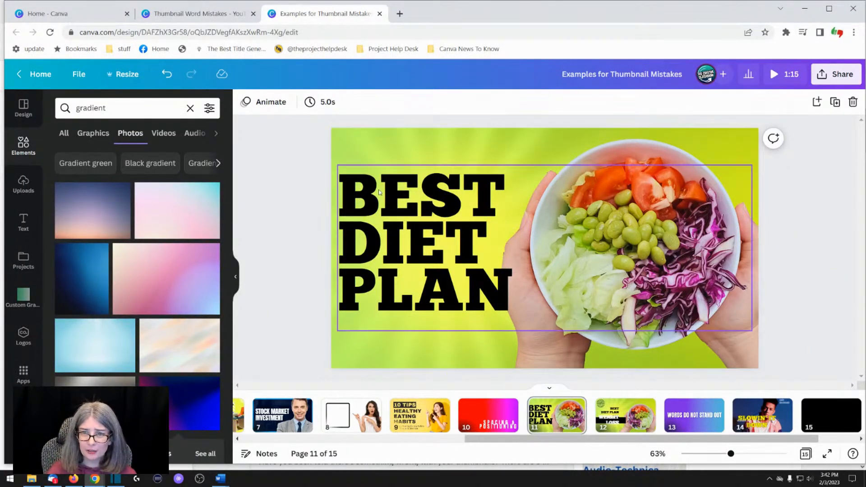
left_click(411, 216)
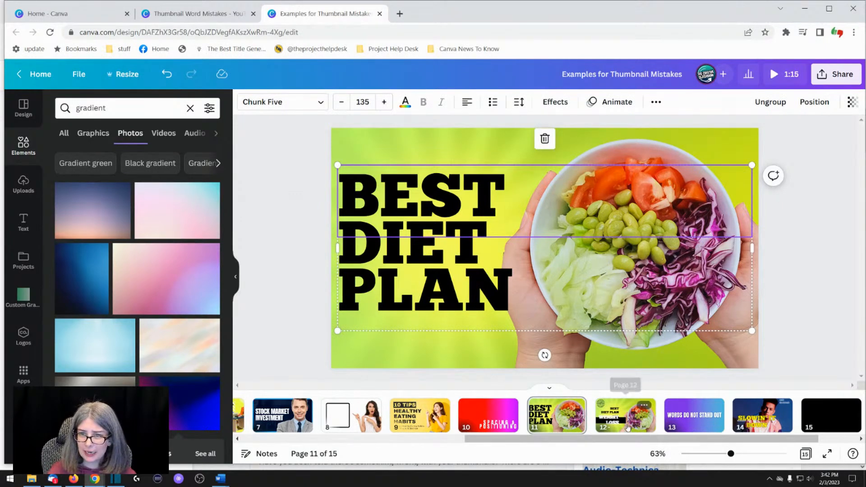
Step: On page 12, delete the BEST DIET PLAN and WEIGHT LOSS texts, the black bar and the 100% Verified badge
left_click(641, 430)
left_click(467, 217)
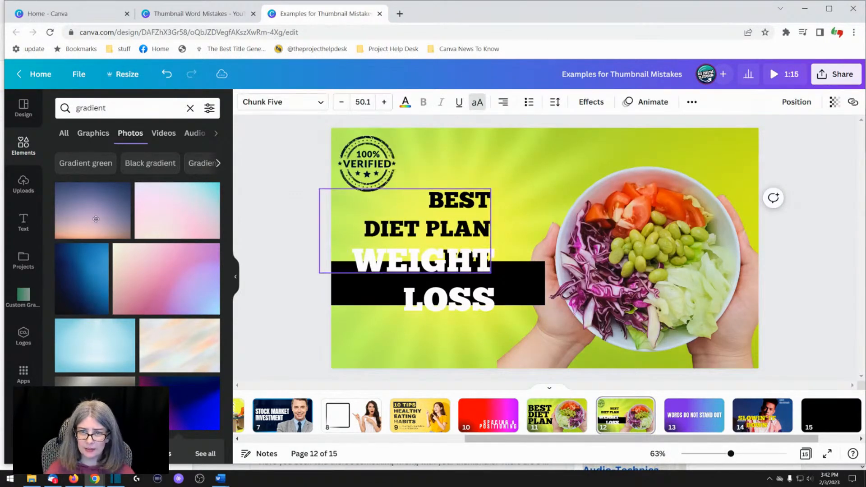
key("Delete")
left_click(403, 267)
key("Delete")
left_click(403, 267)
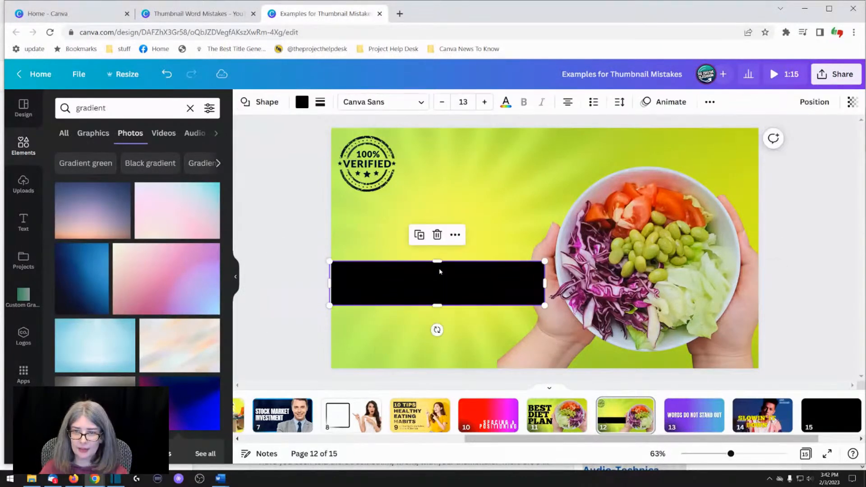
key("Delete")
left_click(365, 180)
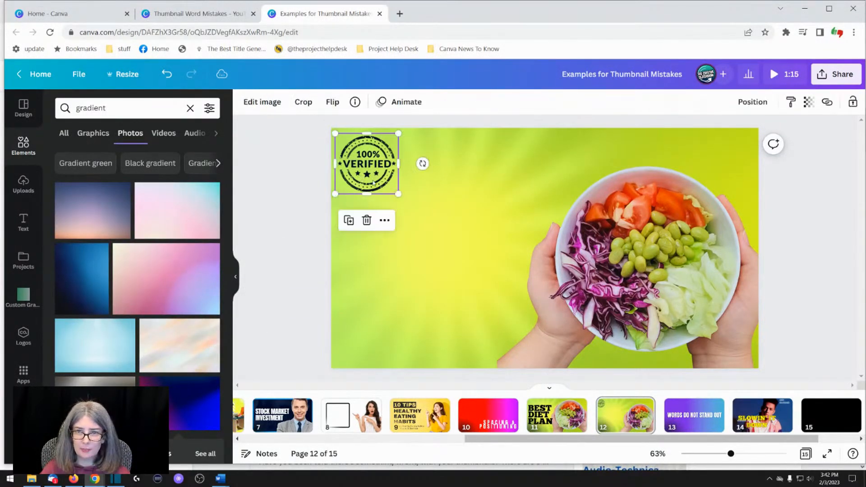
key("Delete")
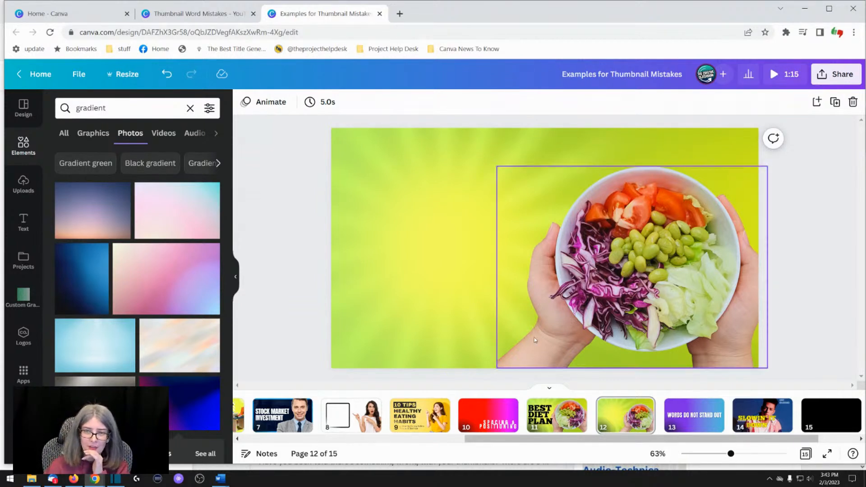
Step: Move the hand-held salad bowl image left to about the centre of page 12
left_click_drag(574, 323, 498, 323)
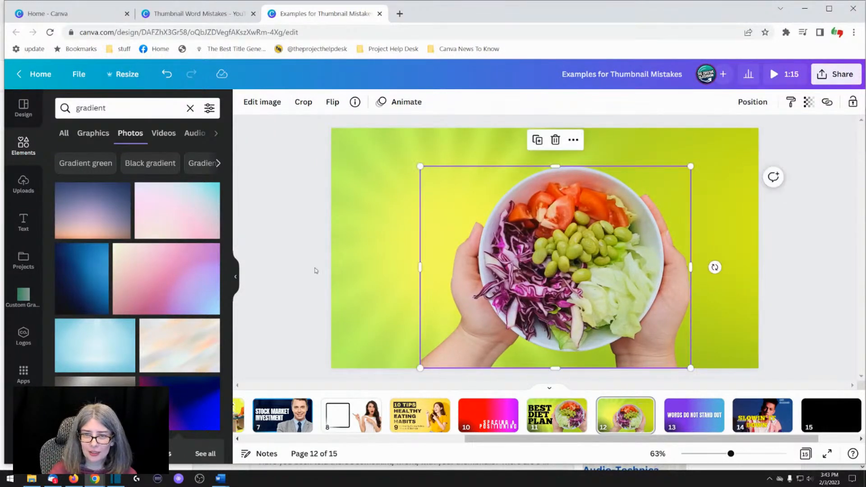
left_click(291, 266)
left_click(531, 293)
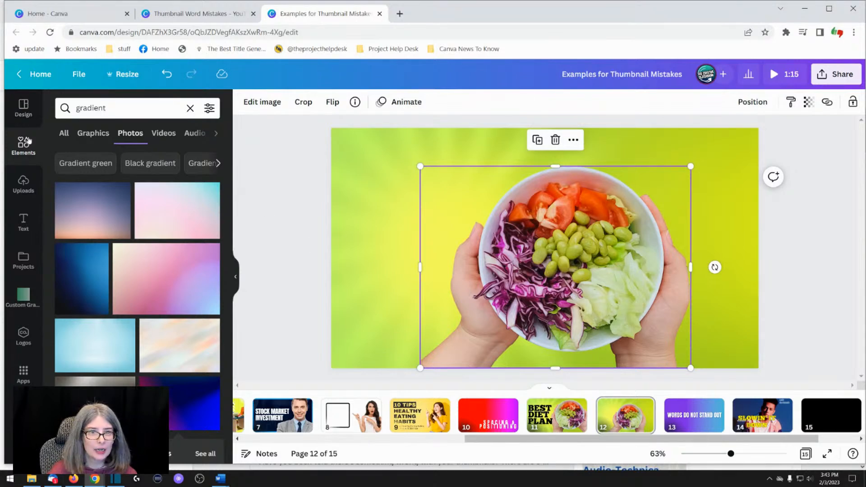
Step: Search the photo elements for "bowl of salad" and add the top-view cutout of the salad plate with boiled eggs
double_click(97, 108)
type("bowl of salad")
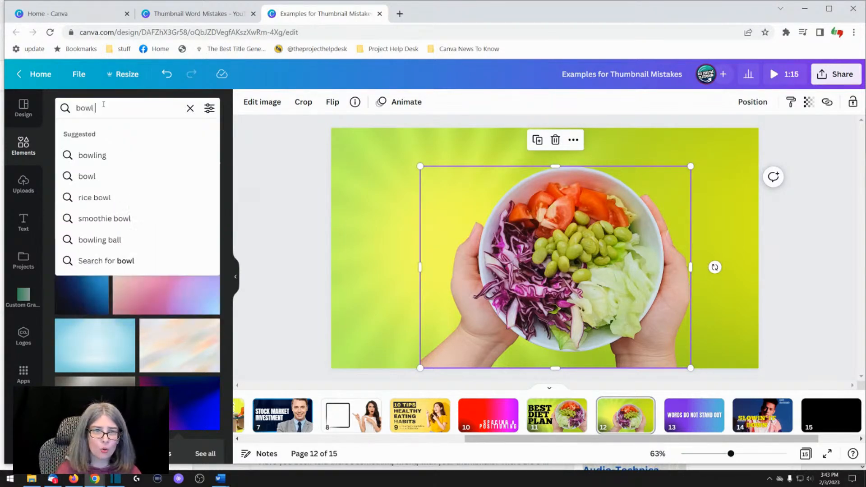
key("Return")
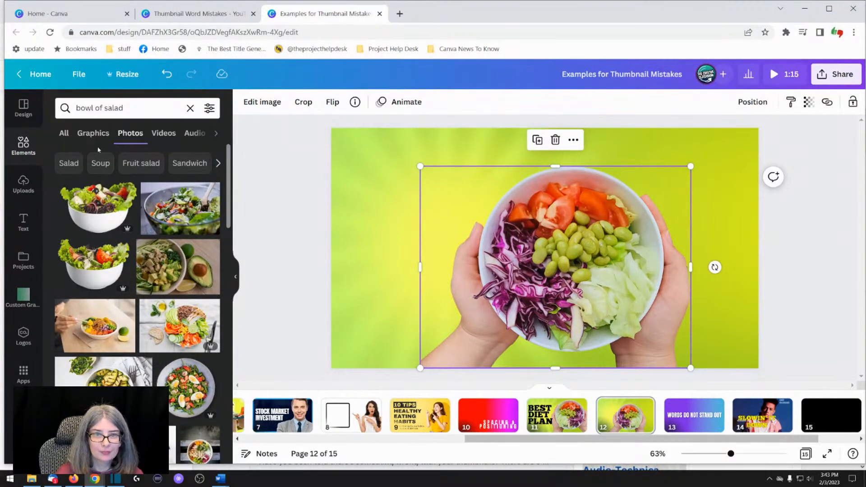
scroll(131, 234, "down", 3)
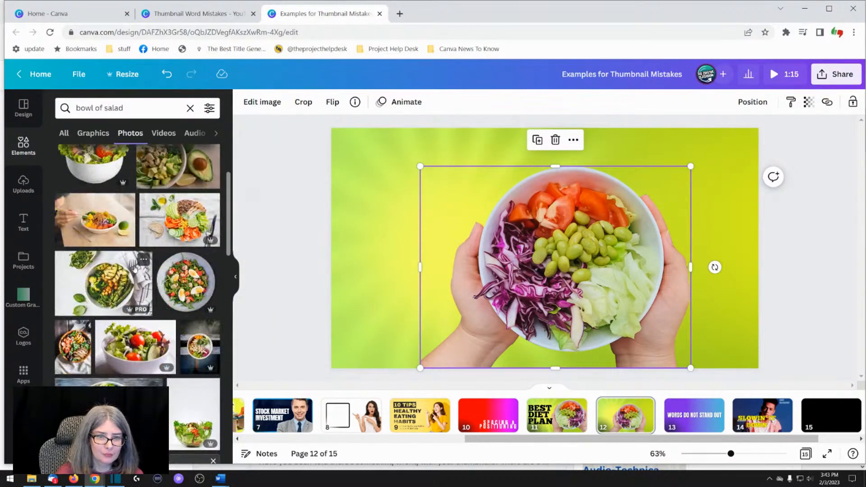
left_click(189, 284)
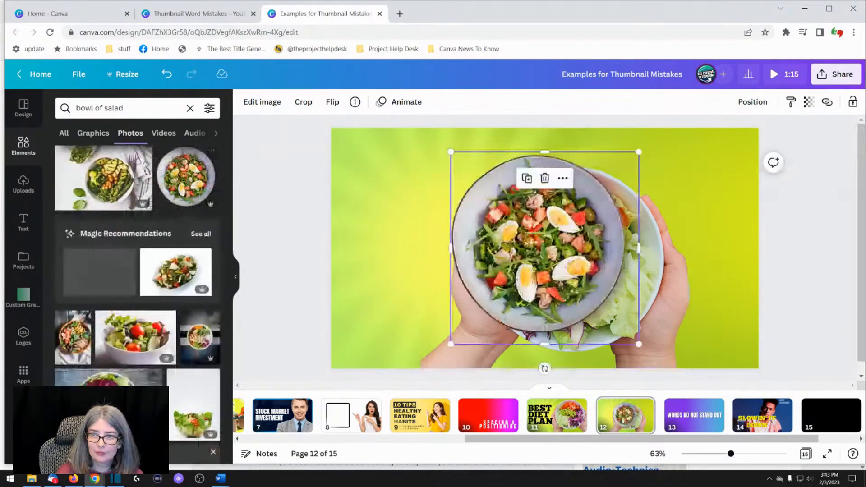
Step: Remove the hand-held bowl image and enlarge the egg salad plate, positioning it so it runs off the page's bottom edge
left_click(662, 250)
left_click_drag(626, 253, 174, 267)
left_click(628, 277)
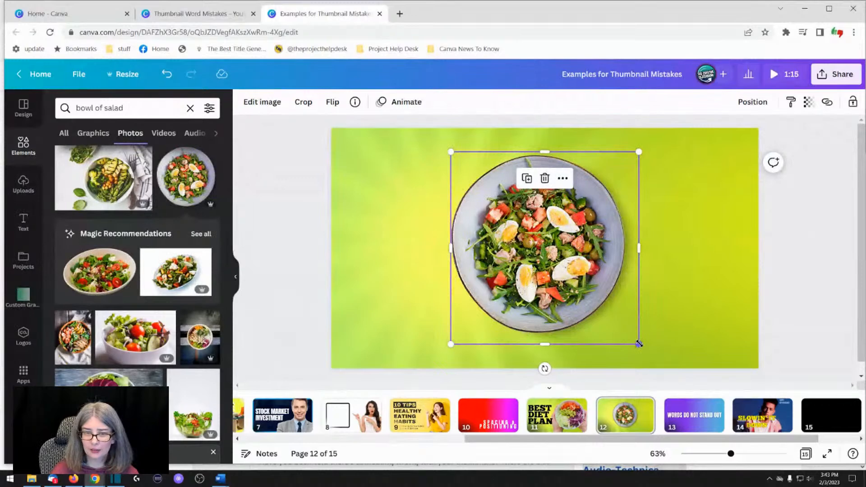
left_click_drag(638, 344, 749, 486)
left_click_drag(635, 319, 580, 335)
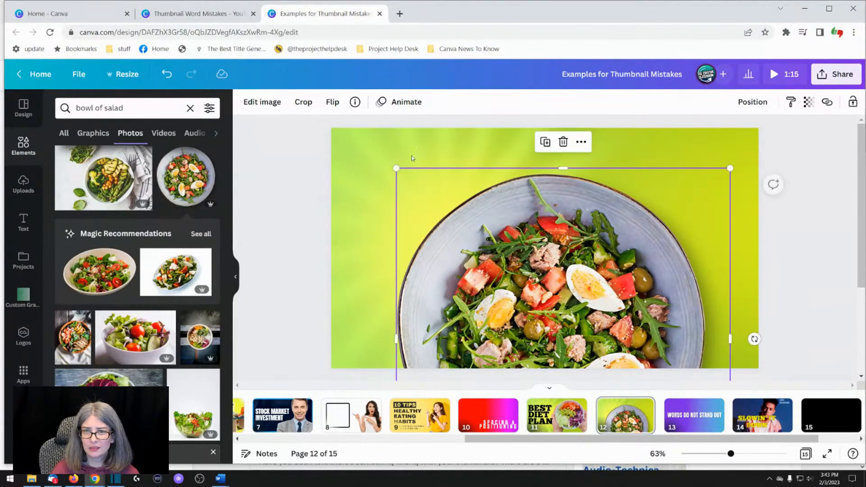
Step: Delete the green sunburst background from page 12 and nudge the salad plate slightly down and left
left_click(383, 140)
key("Delete")
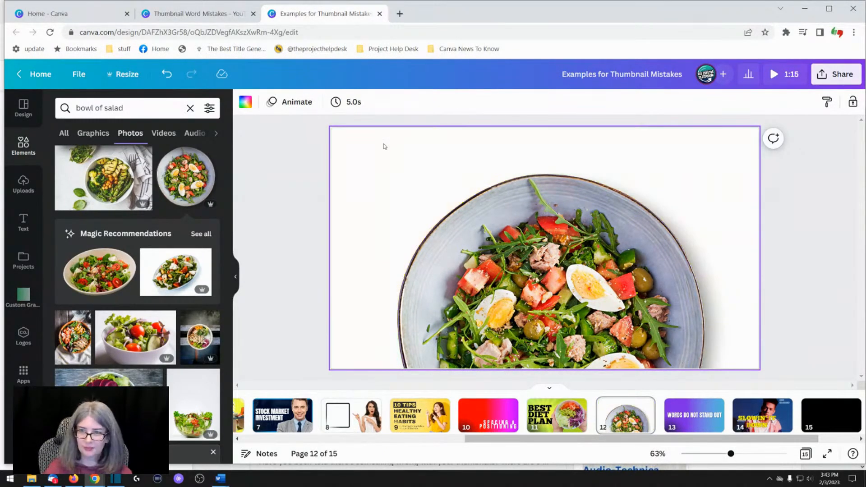
left_click_drag(440, 208, 437, 213)
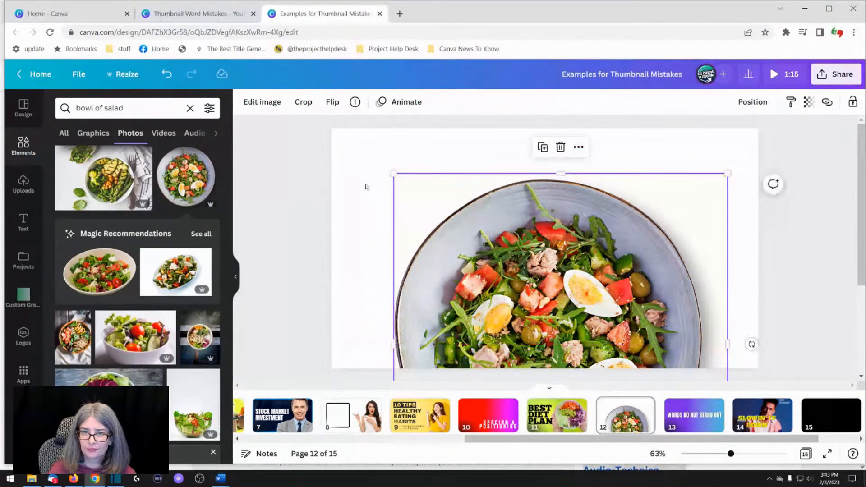
Step: Add a text box reading "best diet plan" and place it in the white space above the salad plate
left_click(369, 168)
type("t")
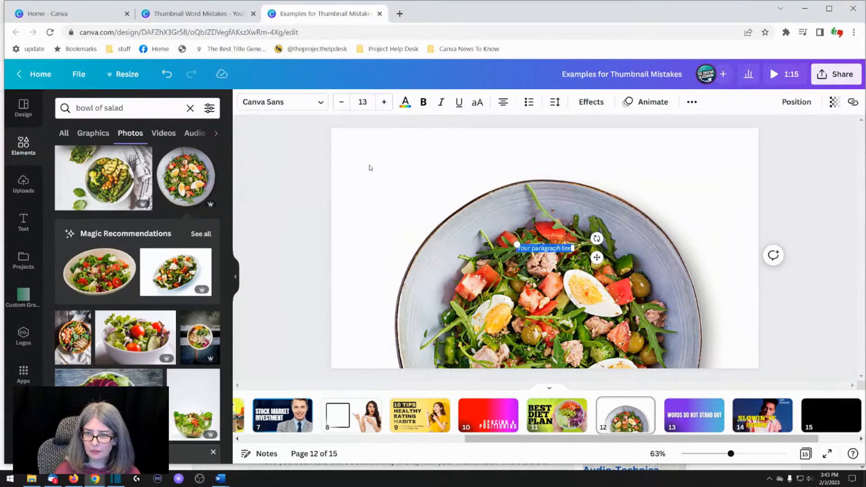
type("best diet plan")
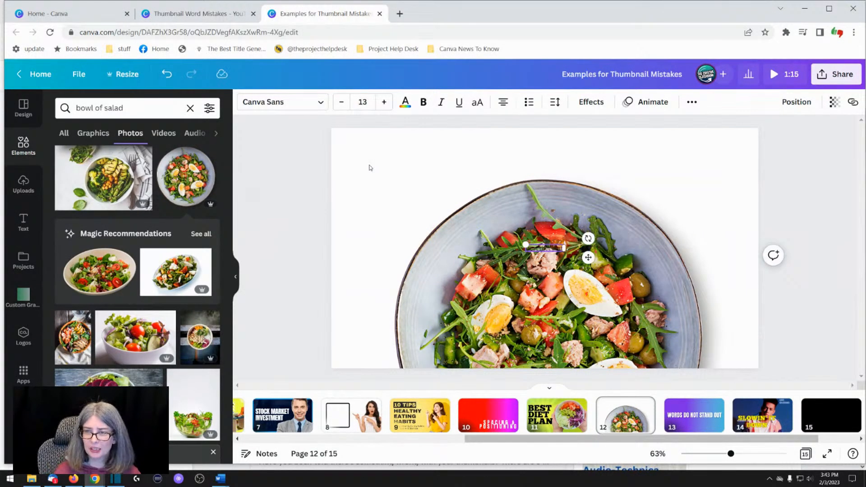
left_click_drag(588, 257, 591, 178)
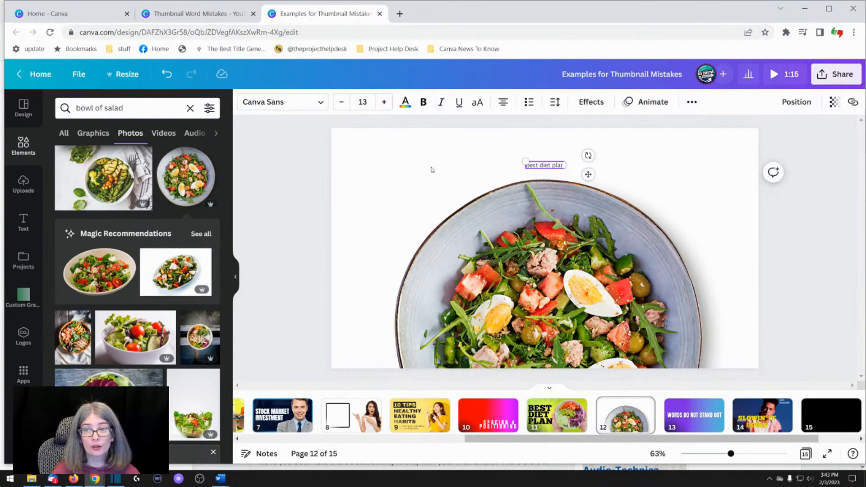
left_click(432, 170)
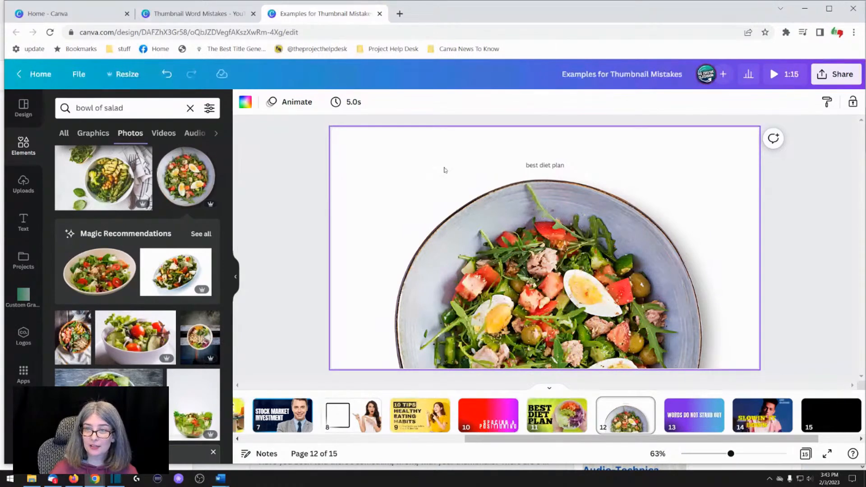
Step: Enlarge the "best diet plan" text to about size 56, set it in Chunk Five and make it uppercase
left_click(544, 165)
left_click_drag(525, 161, 393, 152)
left_click(283, 102)
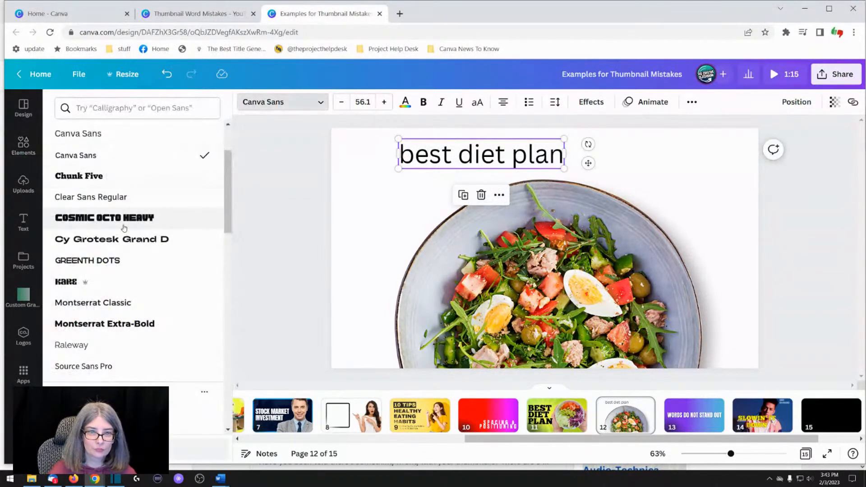
left_click(110, 178)
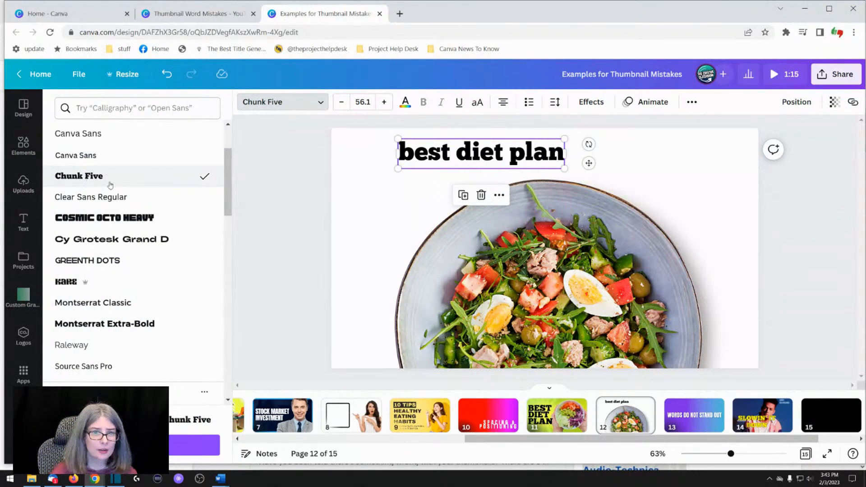
left_click(477, 108)
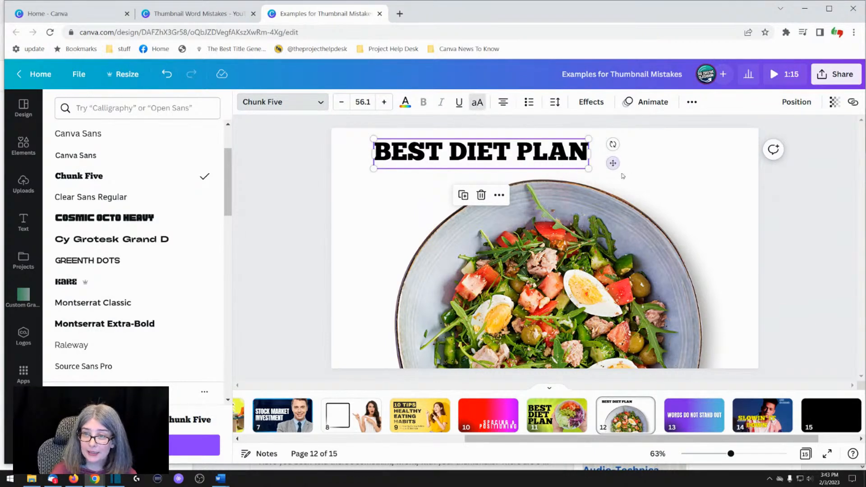
Step: Scale the BEST DIET PLAN title up to size 76.7 and center it horizontally above the salad plate
left_click_drag(589, 168, 667, 194)
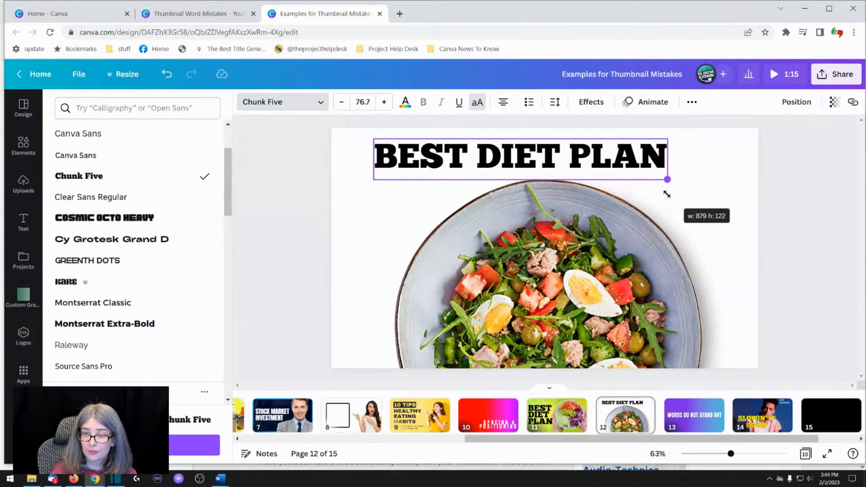
left_click(309, 191)
left_click_drag(548, 169, 575, 170)
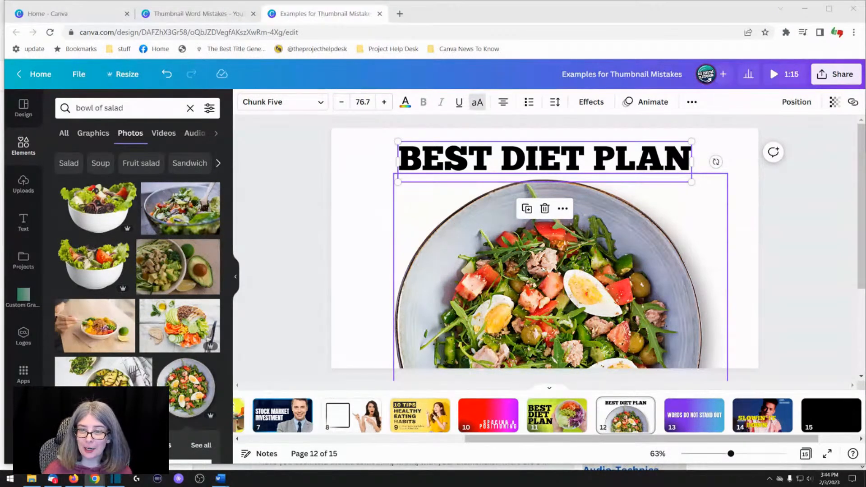
Step: Apply the salad photo's colors to page 12, shuffling until the background is dark brown and the title tan
right_click(491, 279)
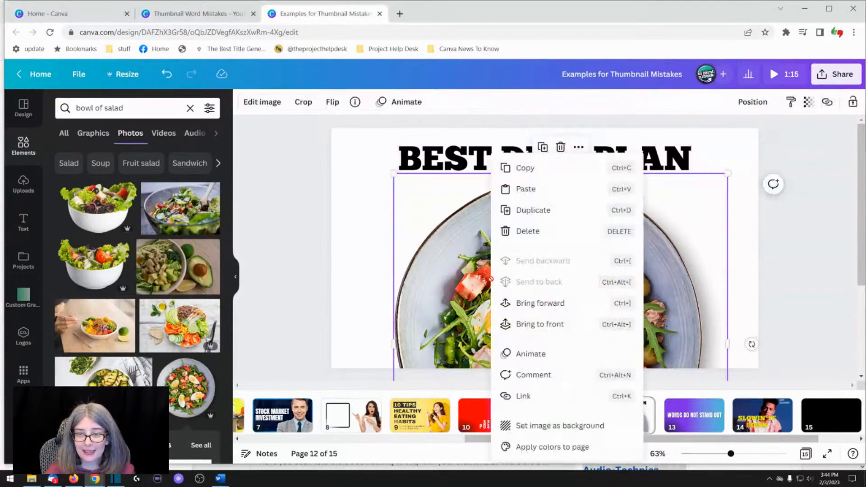
left_click(556, 452)
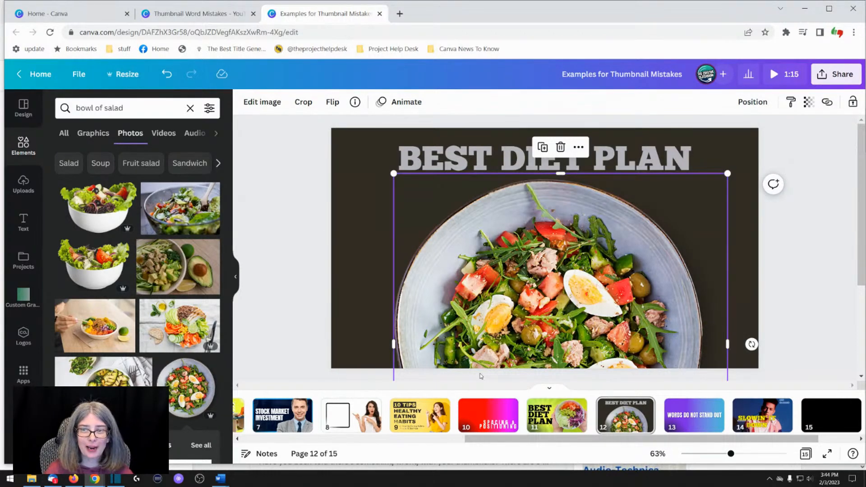
right_click(462, 308)
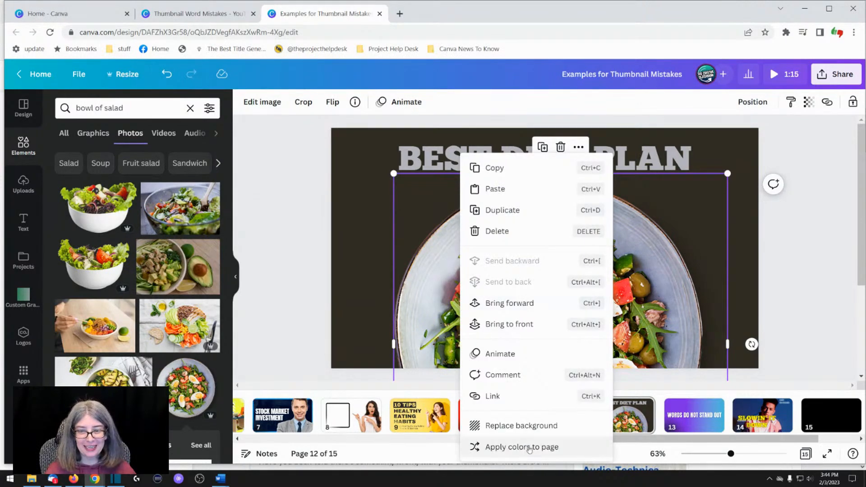
left_click(529, 448)
right_click(523, 338)
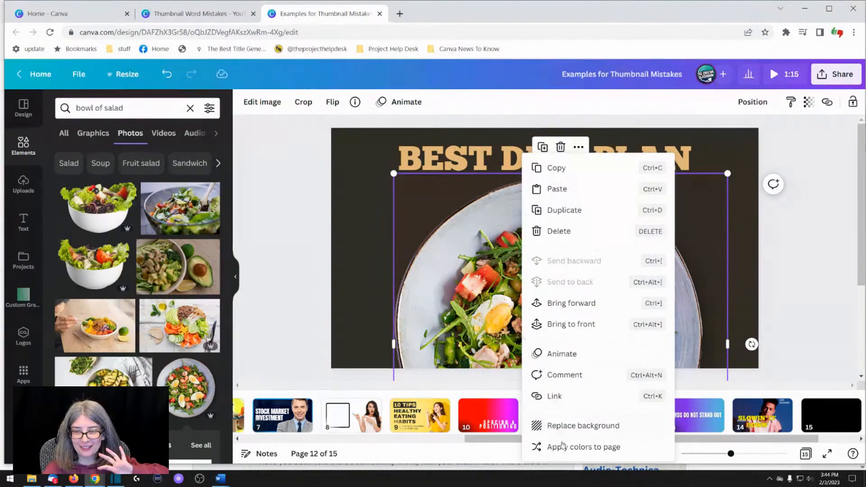
left_click(563, 448)
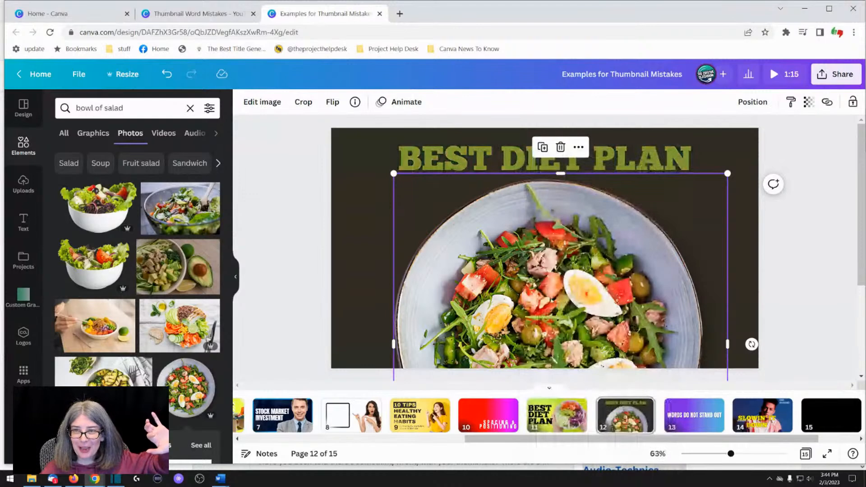
right_click(548, 307)
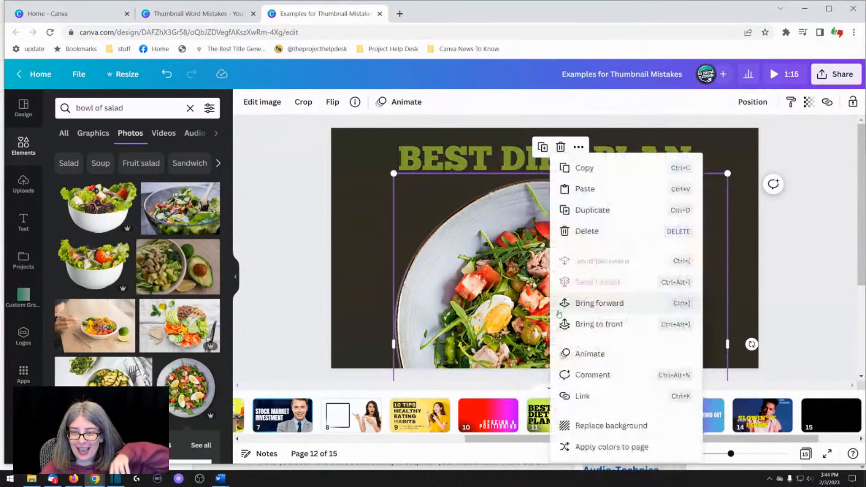
left_click(608, 445)
right_click(557, 342)
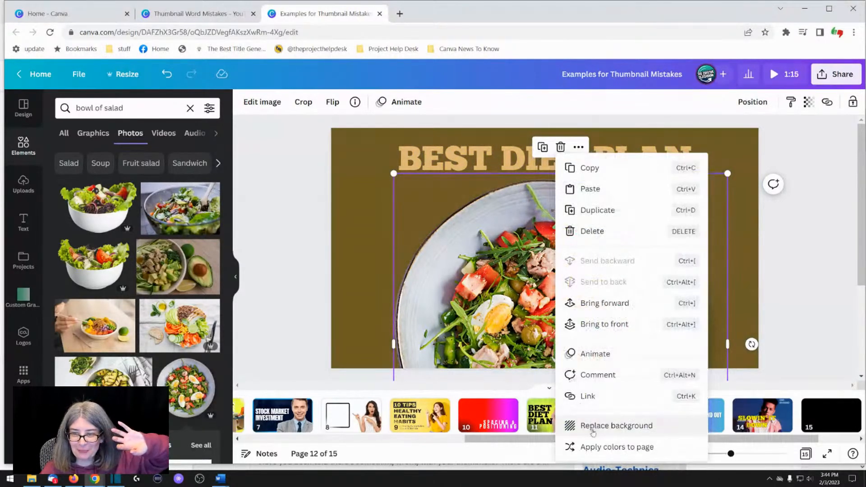
left_click(592, 451)
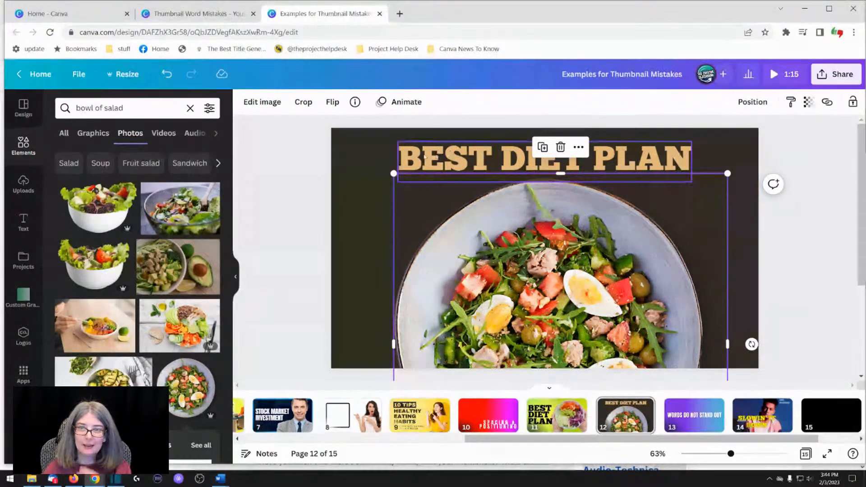
Step: Try the salad photo's gray and dark brown on the BEST DIET PLAN title, and settle on a near-white color
left_click(364, 166)
left_click(406, 158)
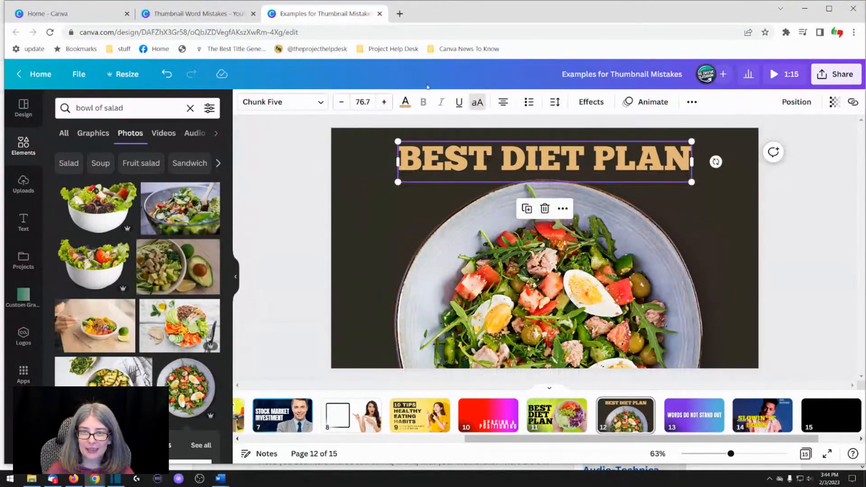
left_click(405, 101)
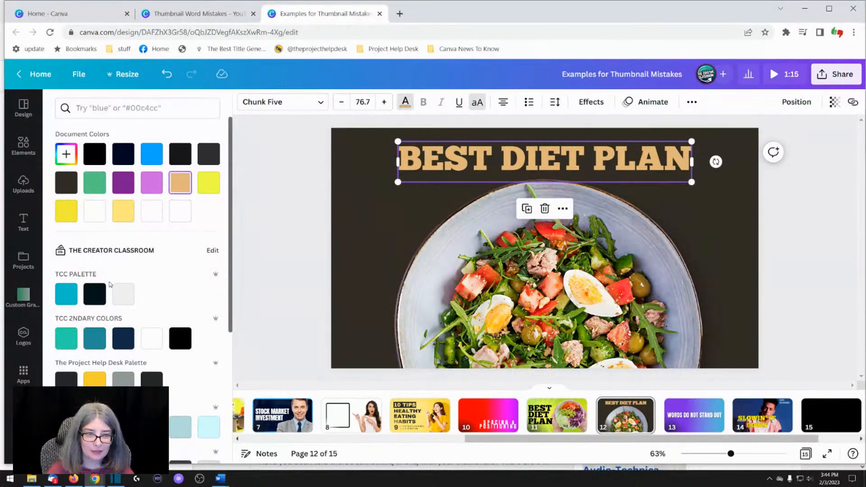
scroll(111, 286, "down", 6)
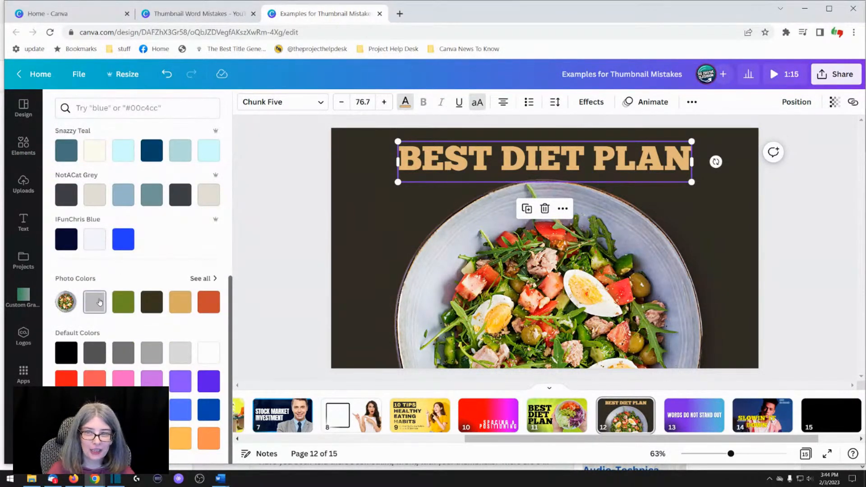
left_click(100, 302)
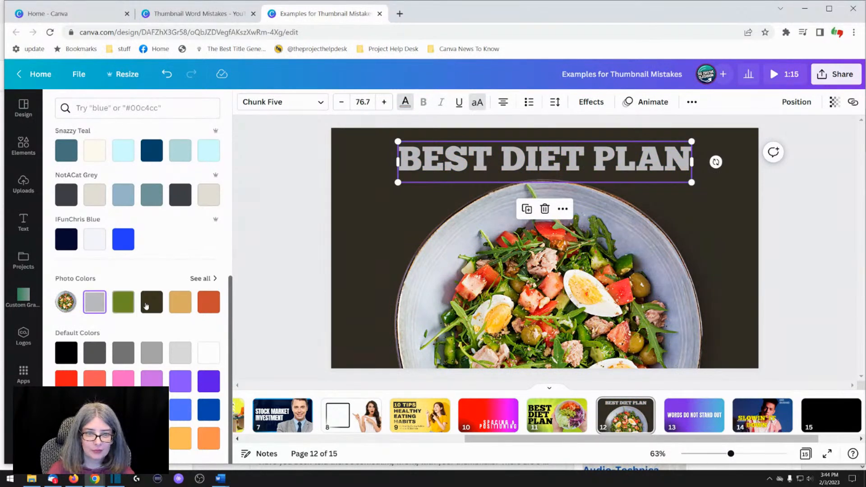
left_click(151, 301)
left_click(95, 244)
scroll(112, 239, "up", 6)
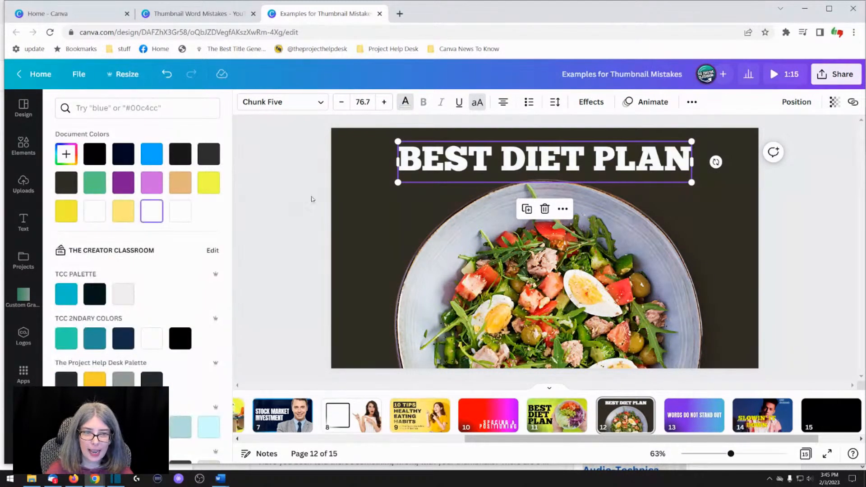
left_click(382, 193)
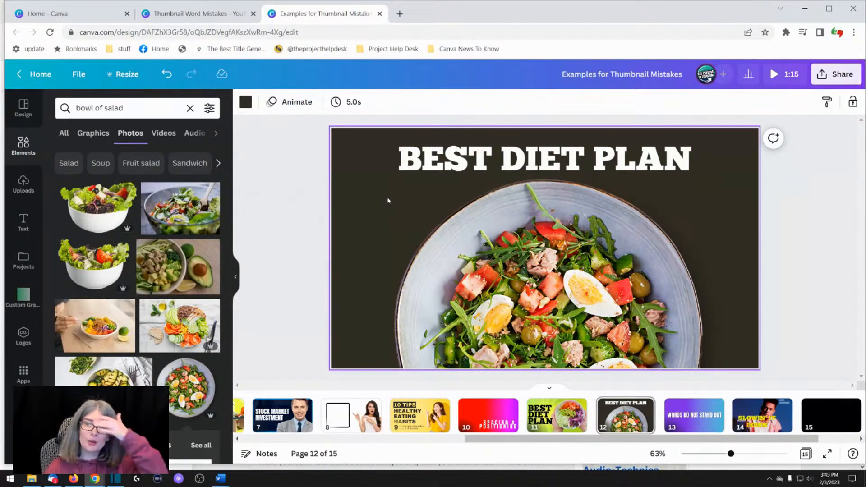
Step: Apply the Curve text shape to the title with a curve value of 45 so it follows the plate's rim
left_click(467, 146)
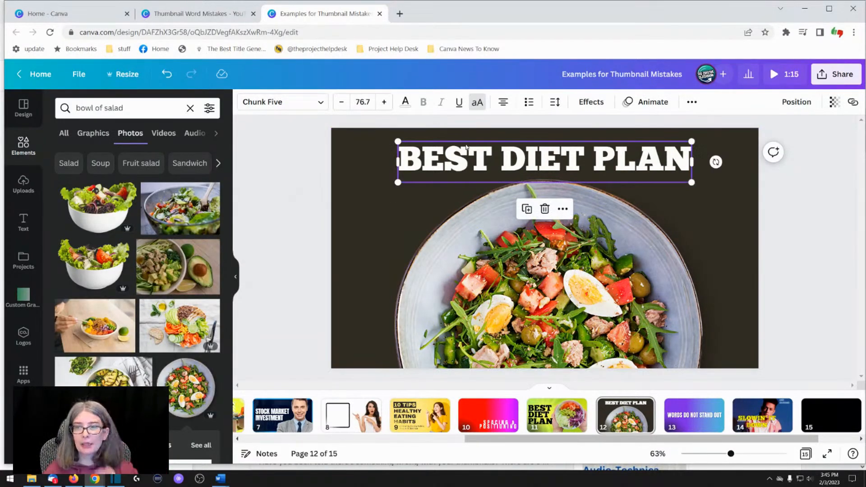
left_click(583, 102)
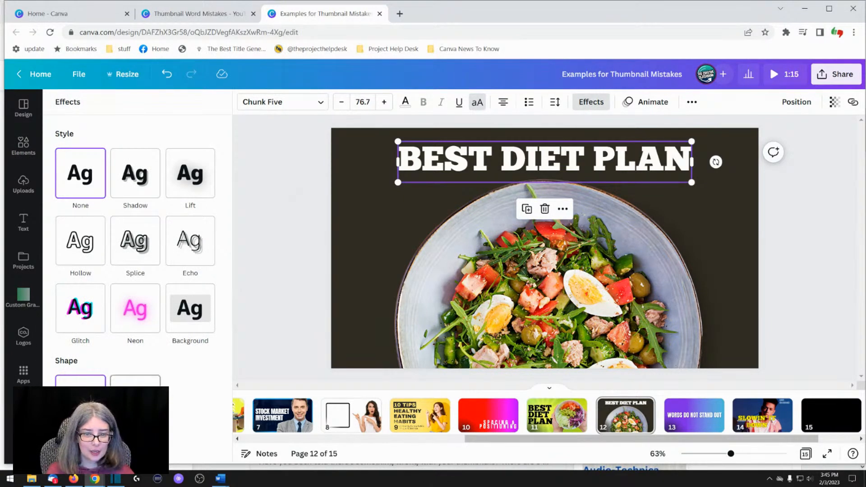
left_click(136, 400)
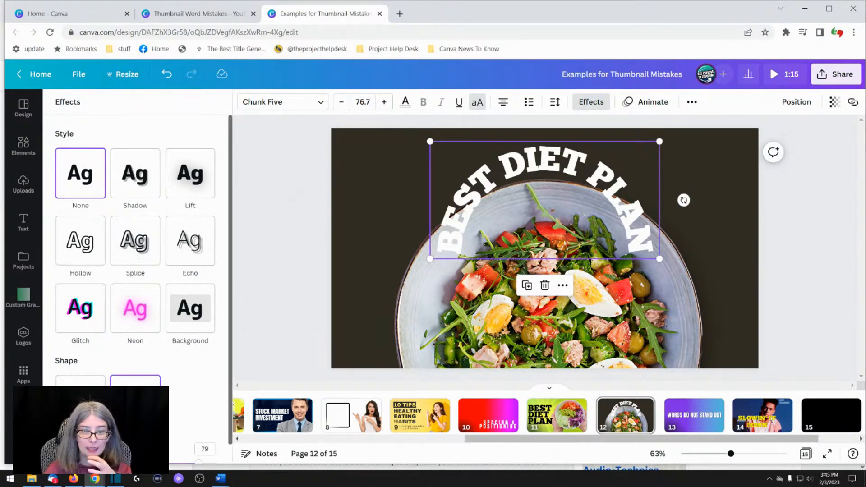
scroll(135, 289, "down", 1)
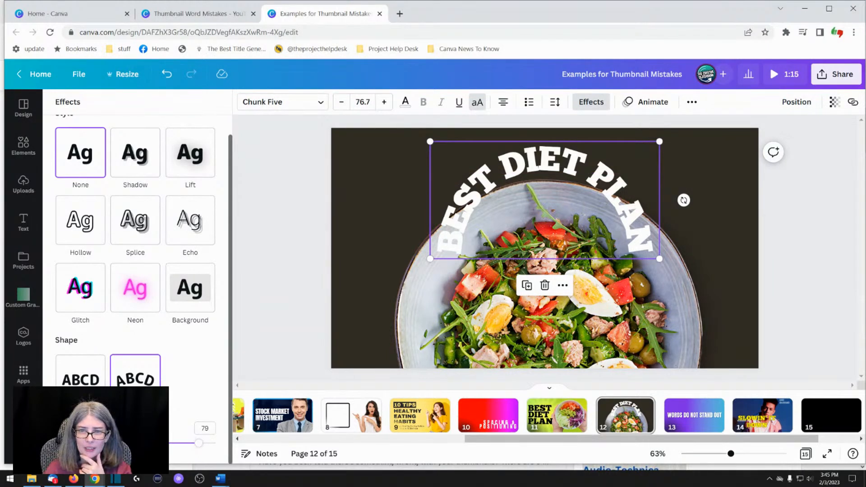
left_click_drag(198, 443, 162, 443)
left_click_drag(169, 444, 172, 444)
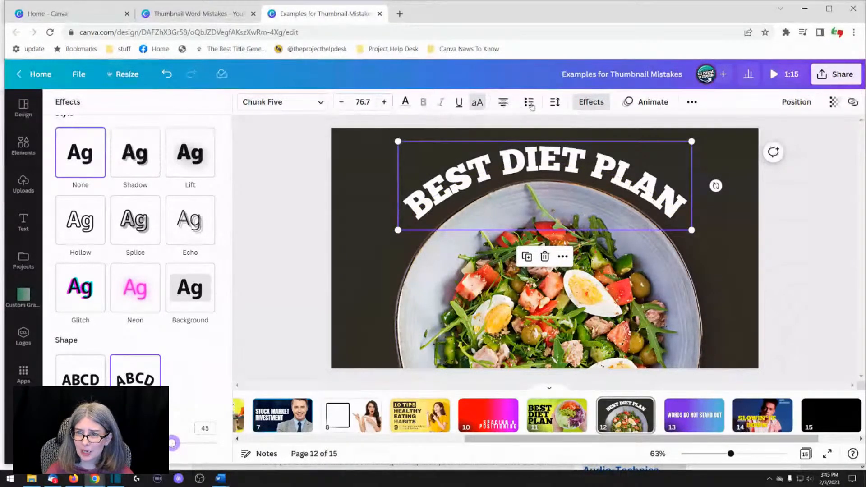
Step: Set the curved title's letter spacing to 48 and nudge the title and salad plate together slightly right
left_click(554, 105)
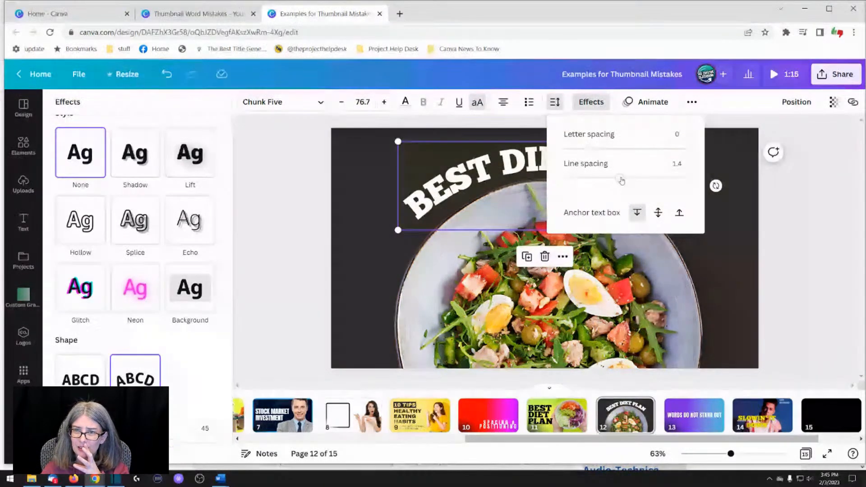
left_click_drag(589, 149, 595, 151)
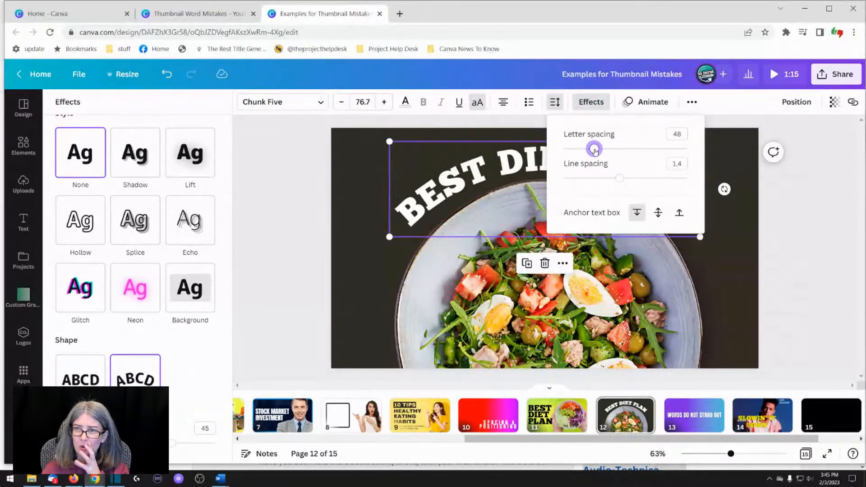
left_click(359, 190)
left_click(360, 191)
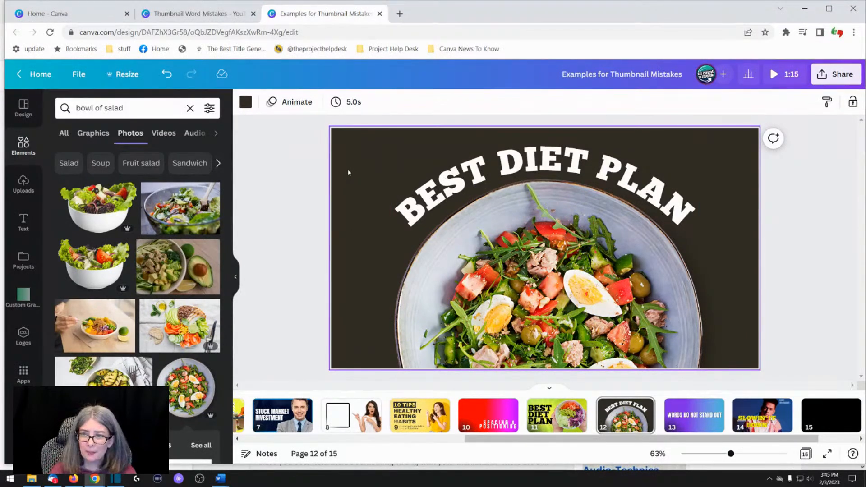
left_click_drag(352, 175, 630, 324)
left_click(298, 197)
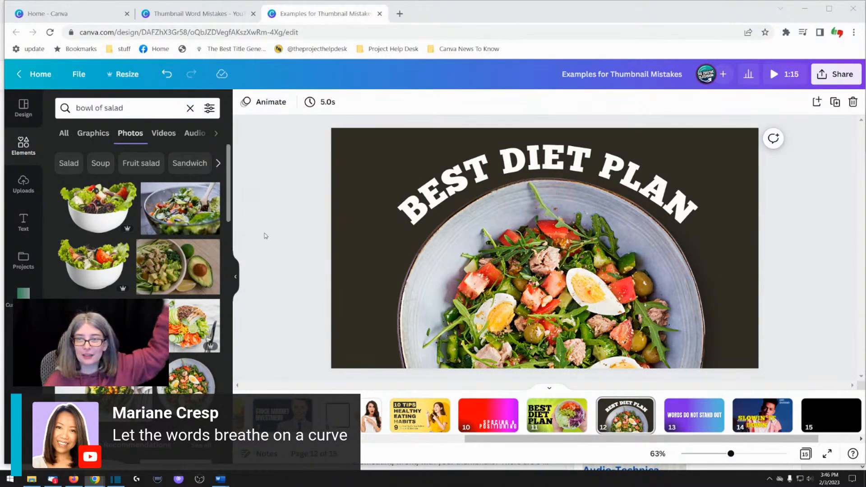
Step: Tighten the curved title's letter spacing to -138, keeping the line spacing at 1.4
left_click(485, 189)
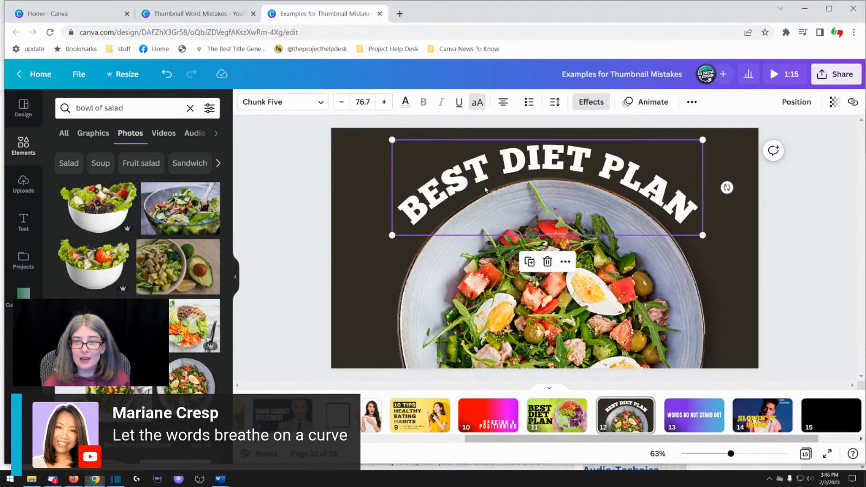
left_click(555, 102)
mouse_move(619, 179)
left_mouse_down()
mouse_move(590, 183)
mouse_move(621, 179)
left_mouse_up()
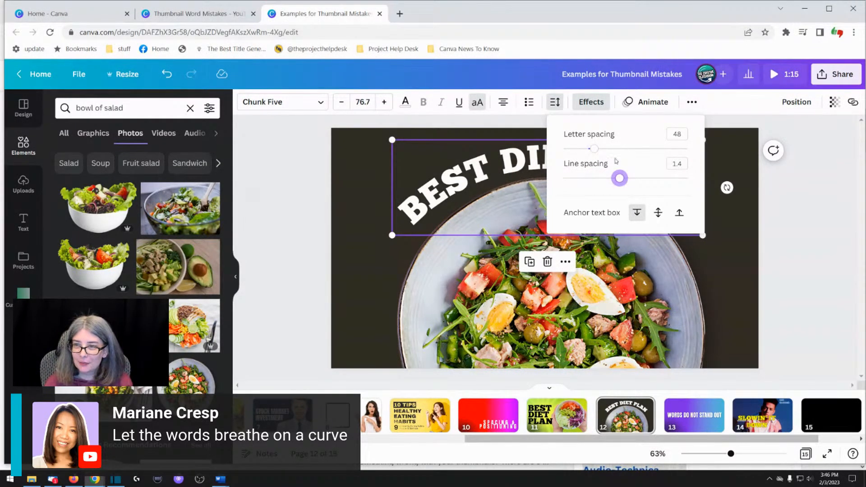
left_click_drag(593, 149, 571, 150)
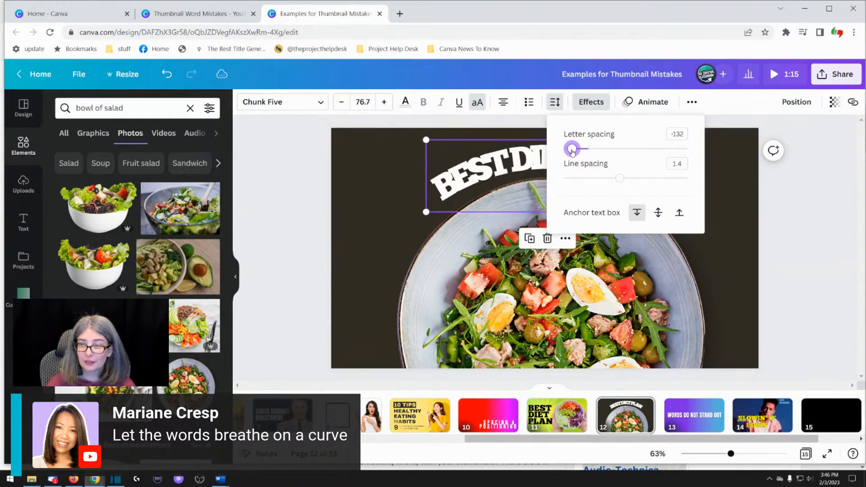
left_click(398, 186)
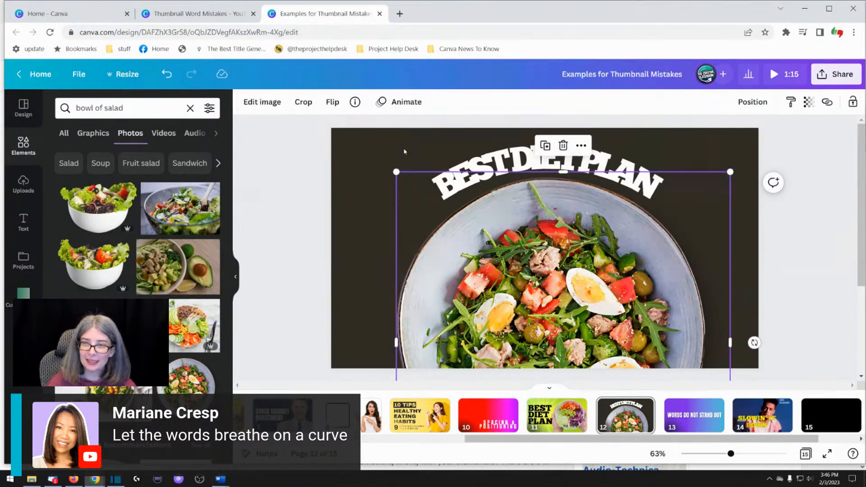
left_click(354, 162)
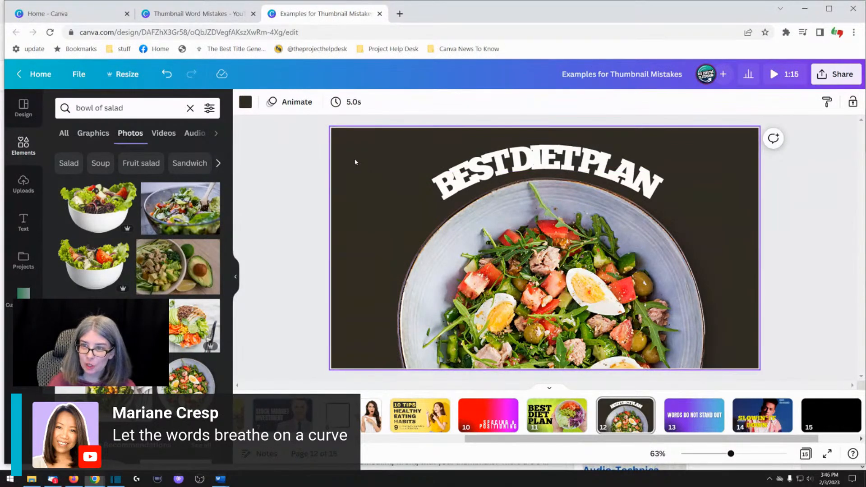
Step: Widen the curved BEST DIET PLAN title's letter spacing so the words spread out along the plate's rim
left_click(502, 164)
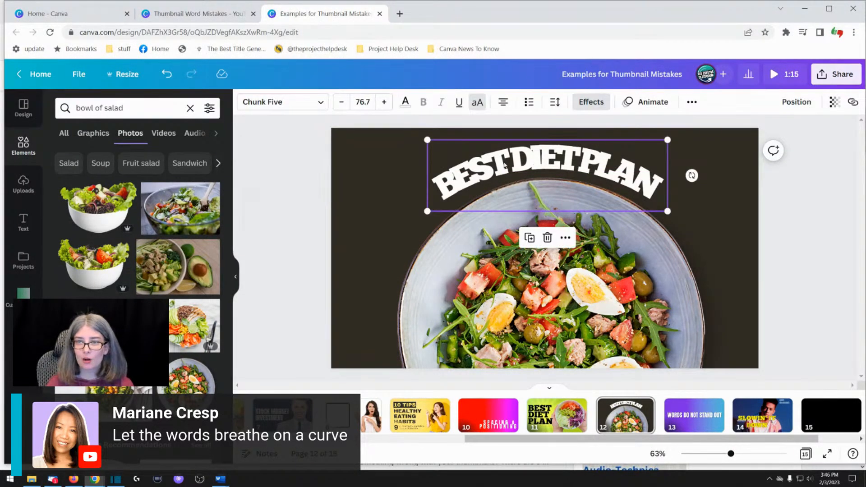
left_click(554, 102)
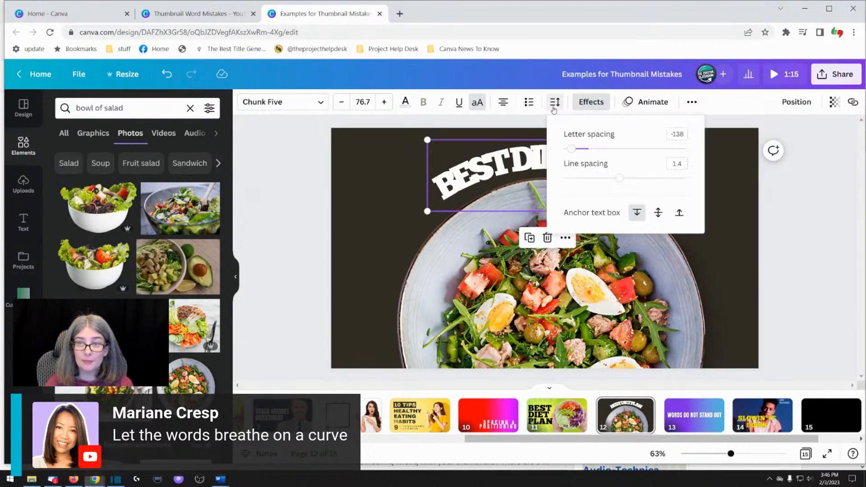
left_click_drag(576, 152, 594, 149)
left_click(388, 181)
left_click(388, 183)
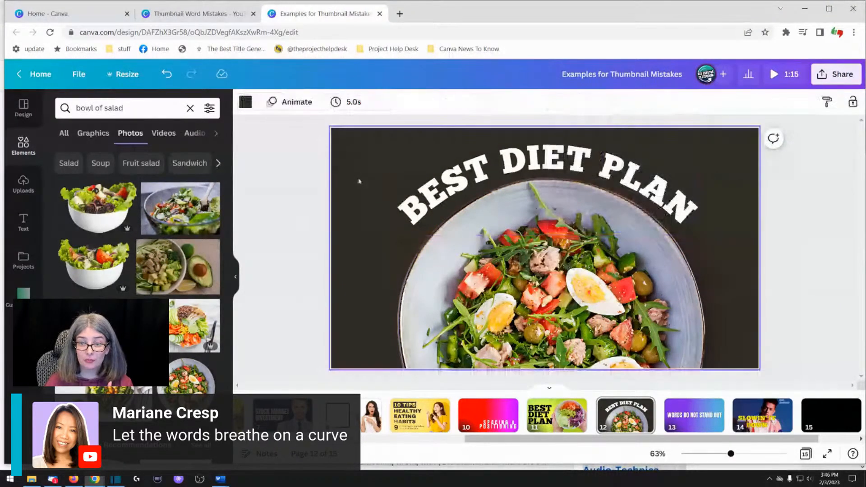
Step: Remove and reapply the Curve text shape on the BEST DIET PLAN title, adjusting the curve to follow the plate's rim
left_click(429, 183)
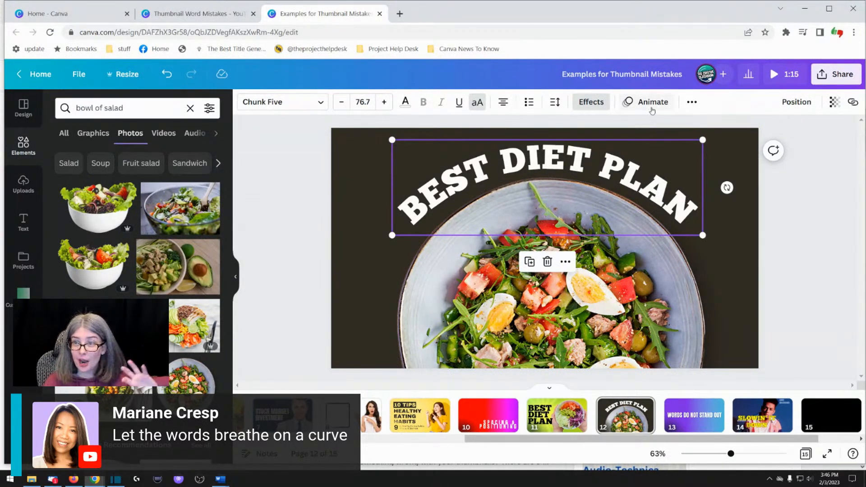
left_click(593, 105)
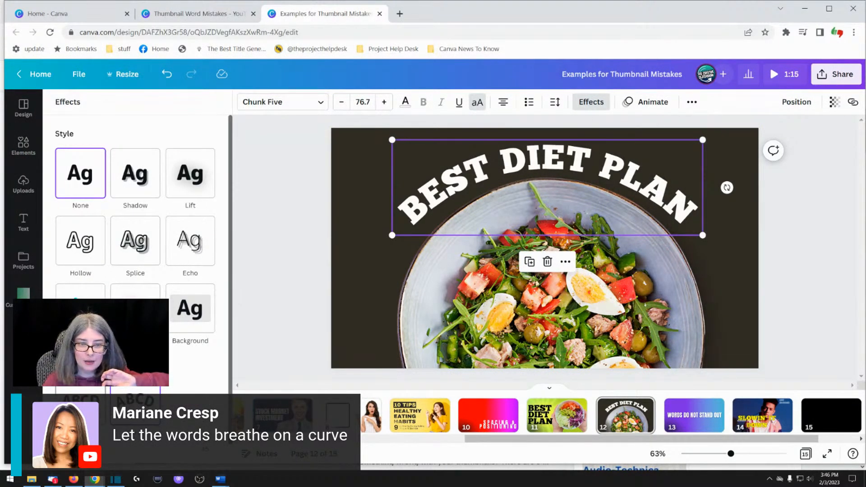
left_click(80, 403)
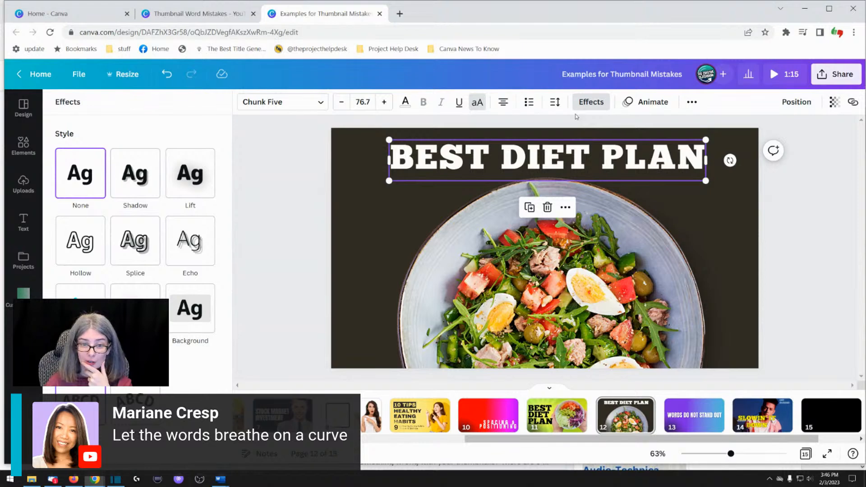
left_click(555, 102)
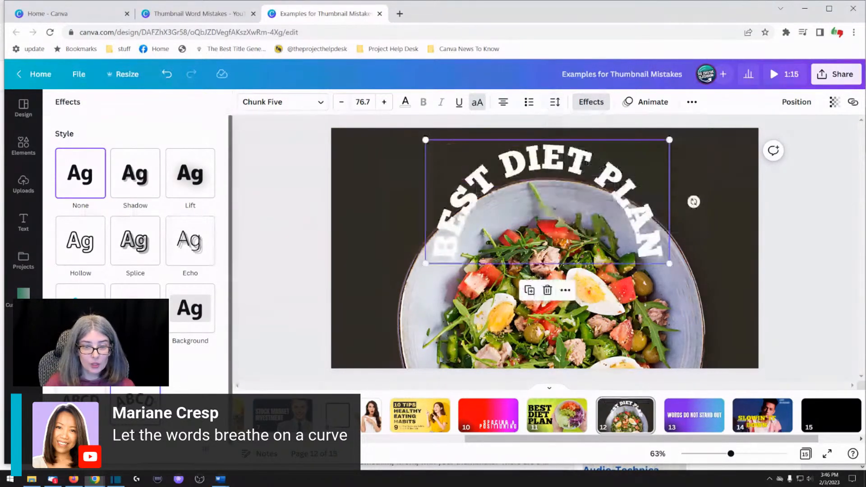
scroll(136, 226, "down", 1)
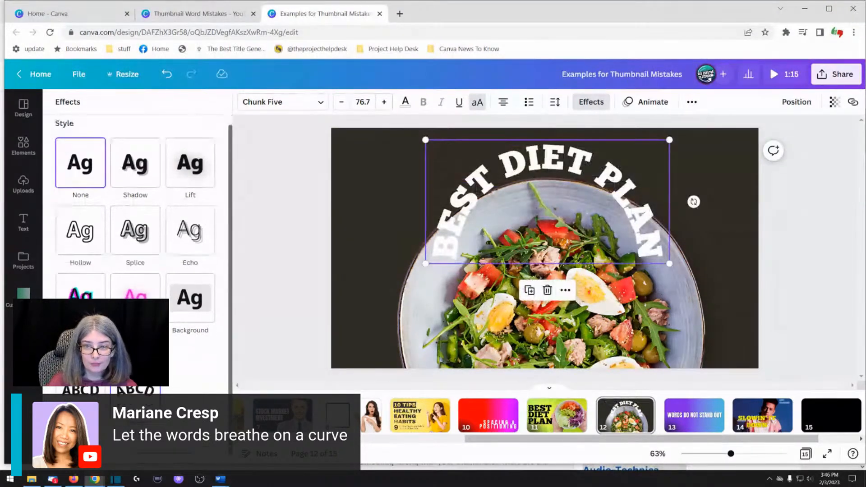
left_click_drag(165, 445, 174, 445)
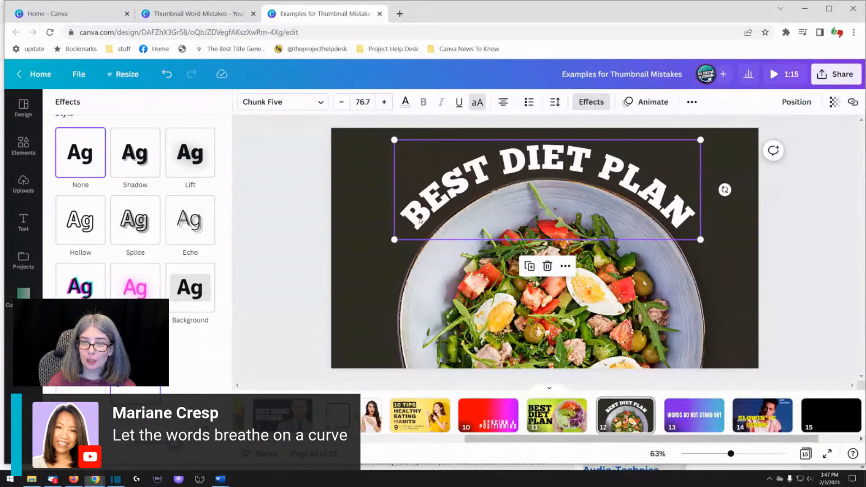
left_click(289, 212)
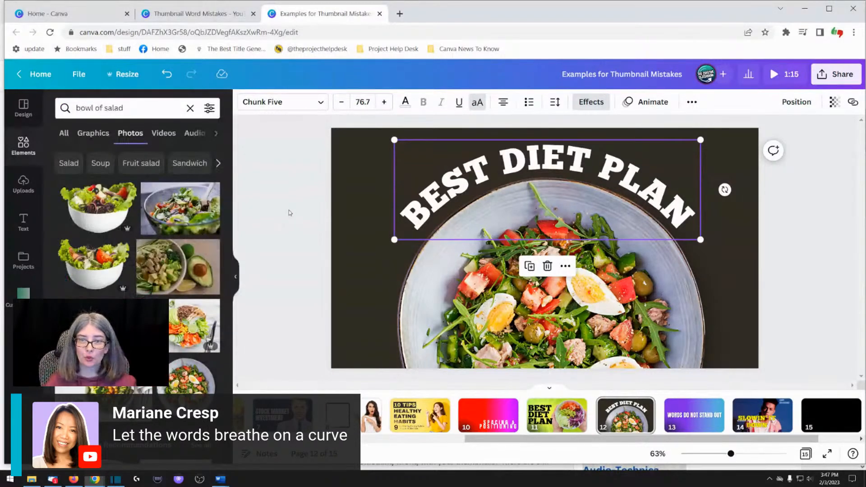
left_click(332, 184)
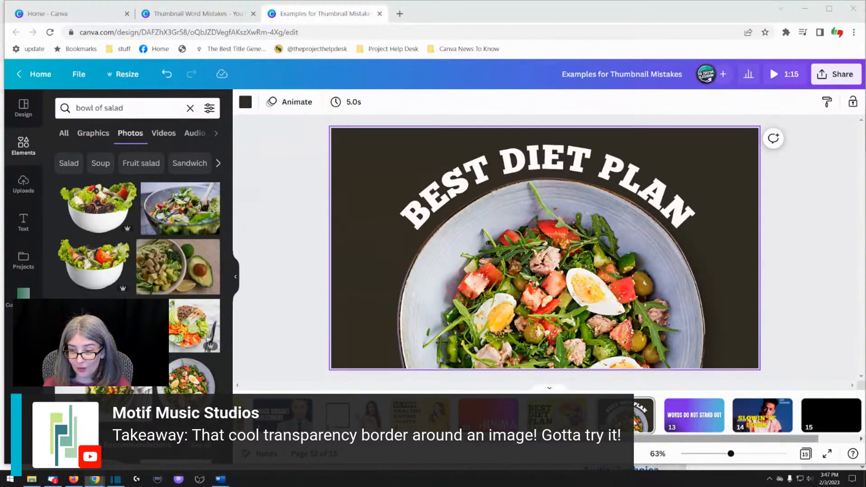
left_click(625, 416)
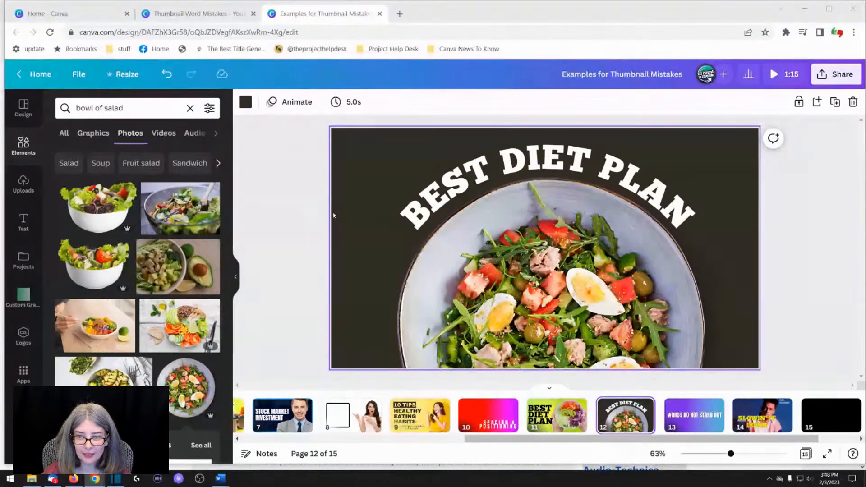
left_click(314, 279)
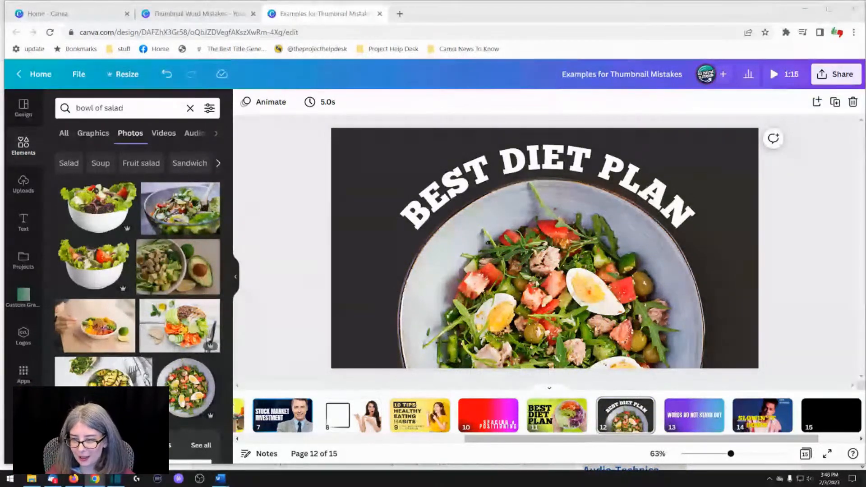
Step: On page 14, slightly widen the SLOWIN' IT DOWN text box and move the overlapping artist credit line below the title
left_click(699, 428)
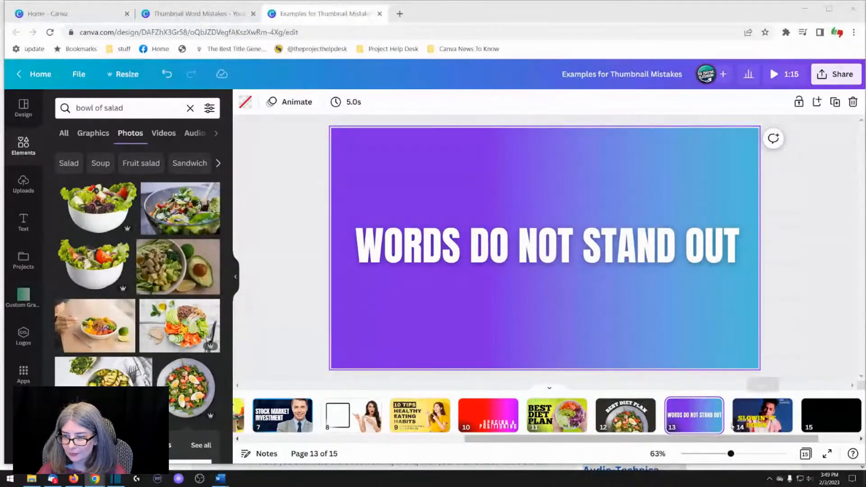
left_click(749, 423)
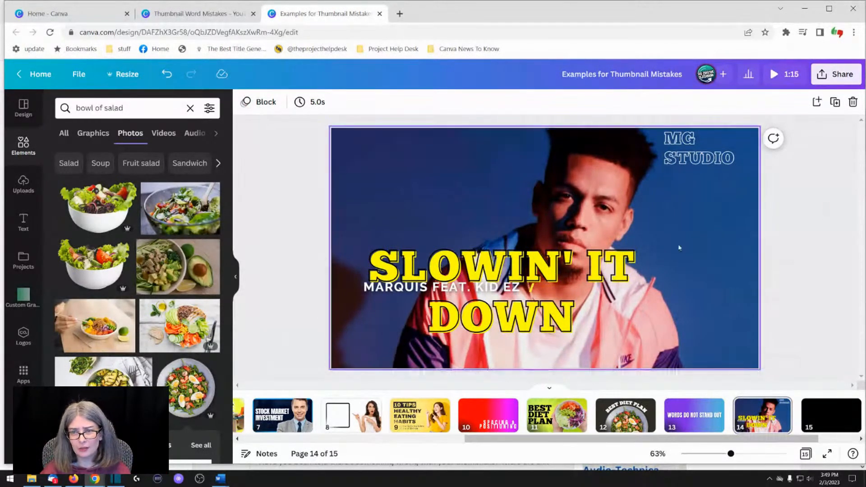
left_click(447, 293)
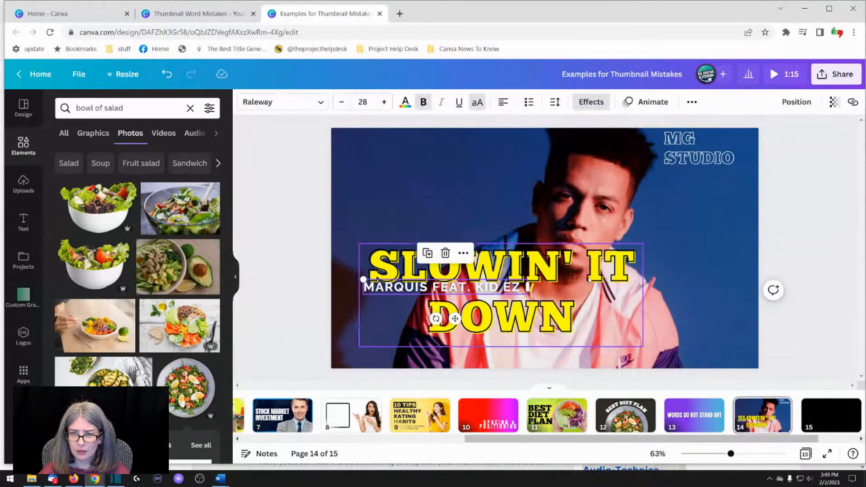
left_click(641, 293)
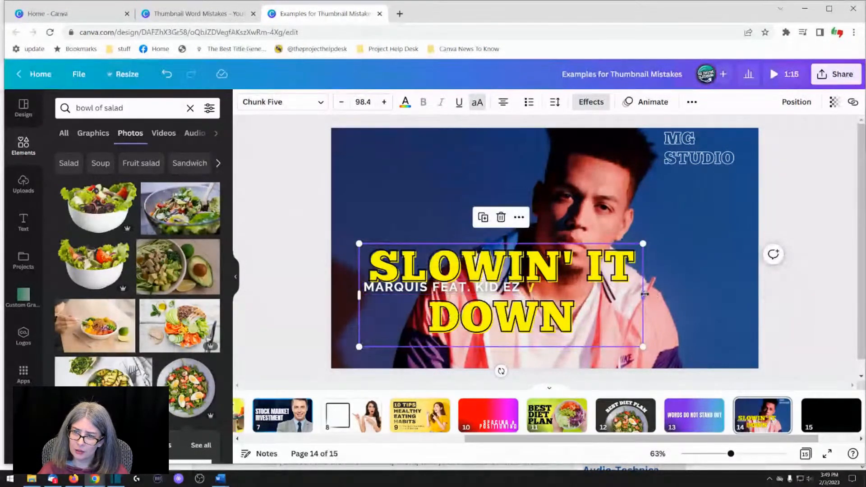
left_click_drag(645, 294, 662, 305)
left_click(300, 226)
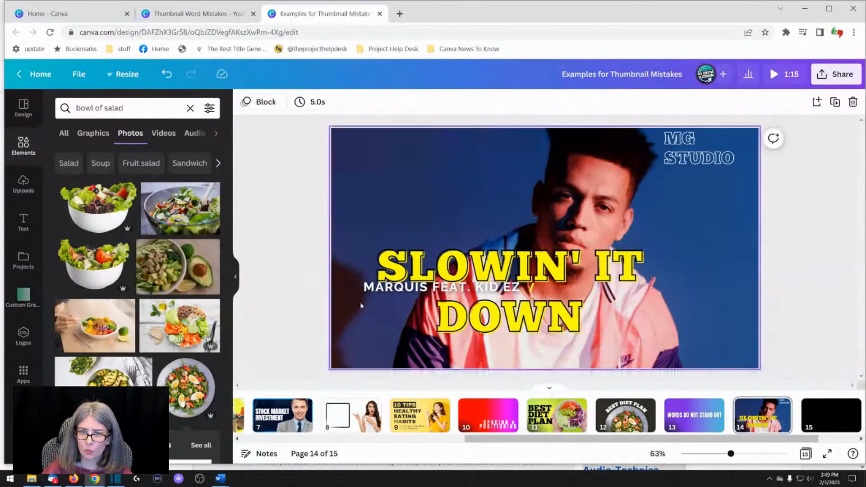
left_click(364, 287)
left_click_drag(363, 287, 363, 347)
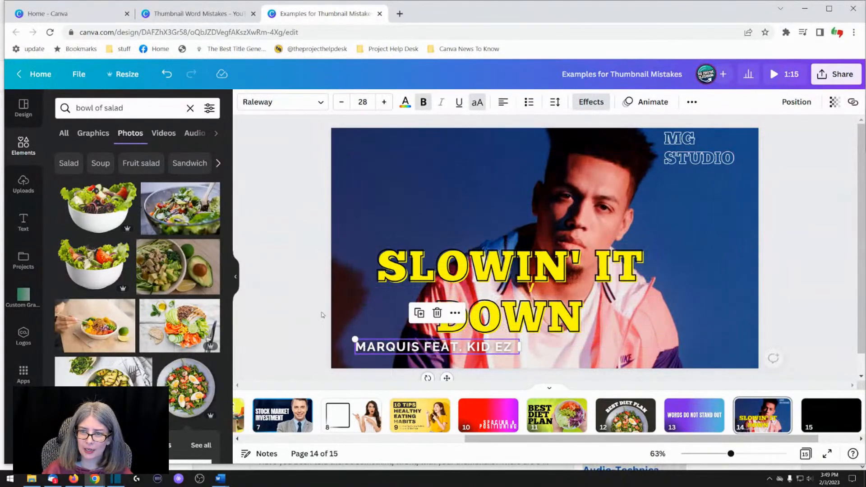
left_click(272, 264)
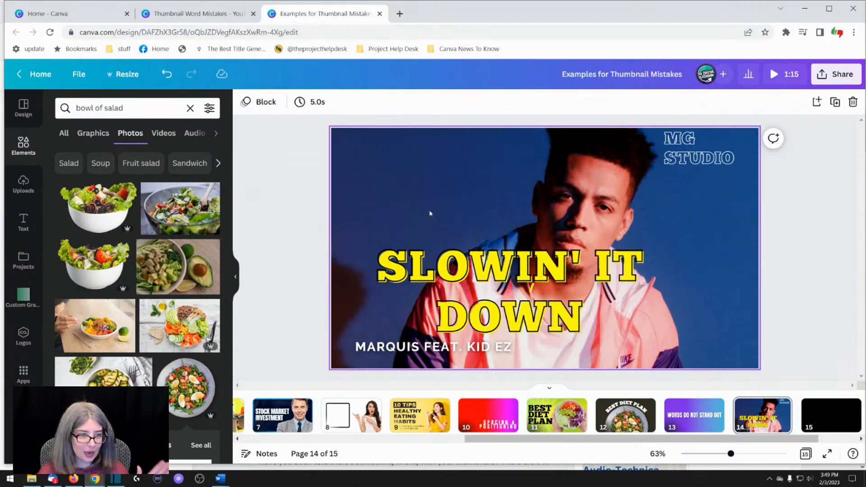
Step: Remove the Splice effect from the SLOWIN' IT DOWN title by setting its effect style to None
left_click(446, 270)
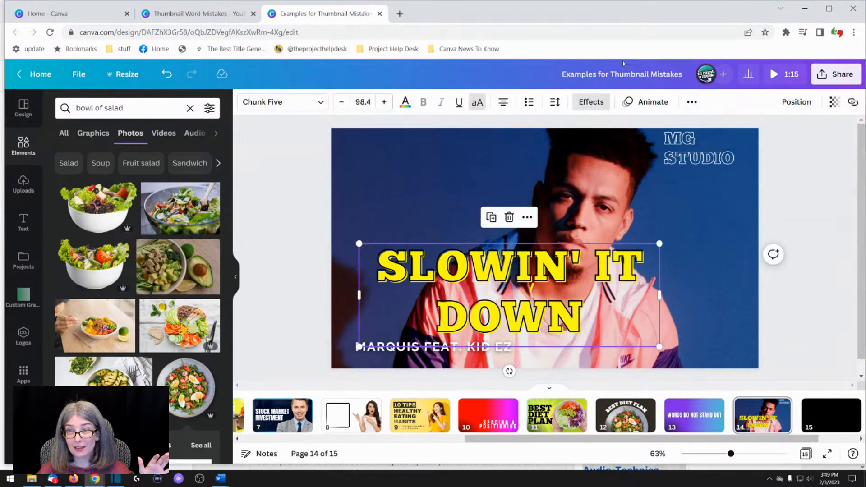
left_click(600, 100)
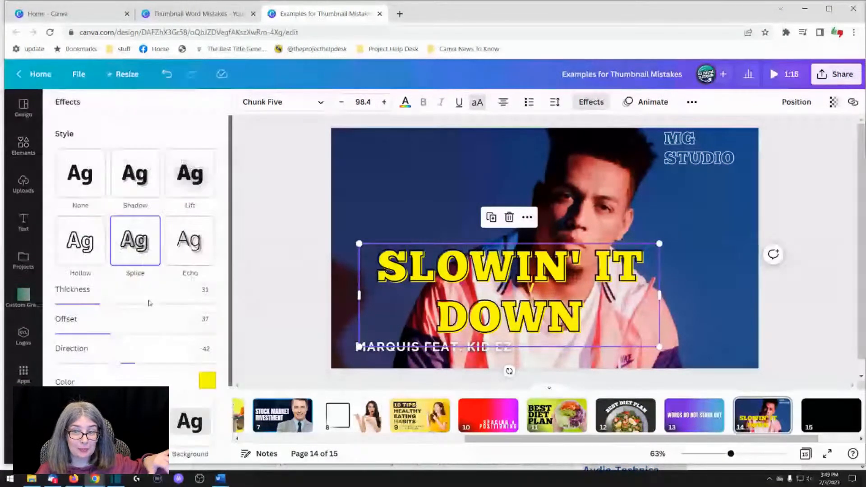
left_click(88, 182)
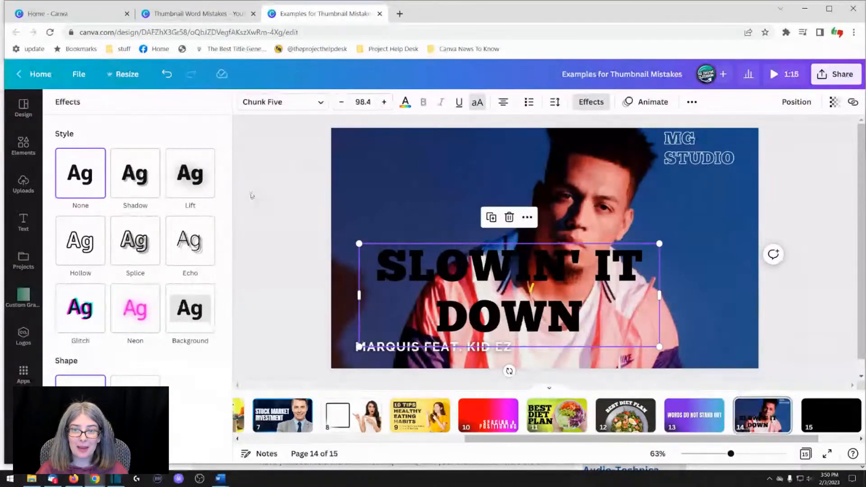
Step: Try several document yellows on the SLOWIN' IT DOWN title, and settle on the bright yellow from a color search for "yellow"
left_click(406, 104)
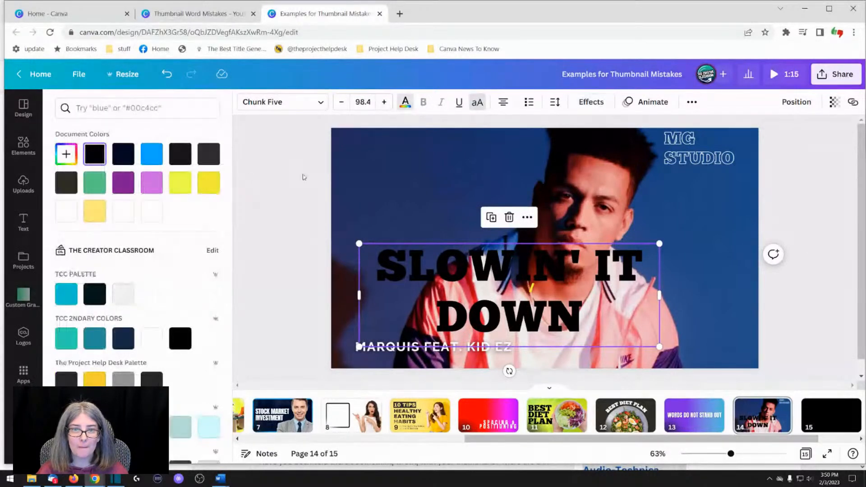
left_click(180, 190)
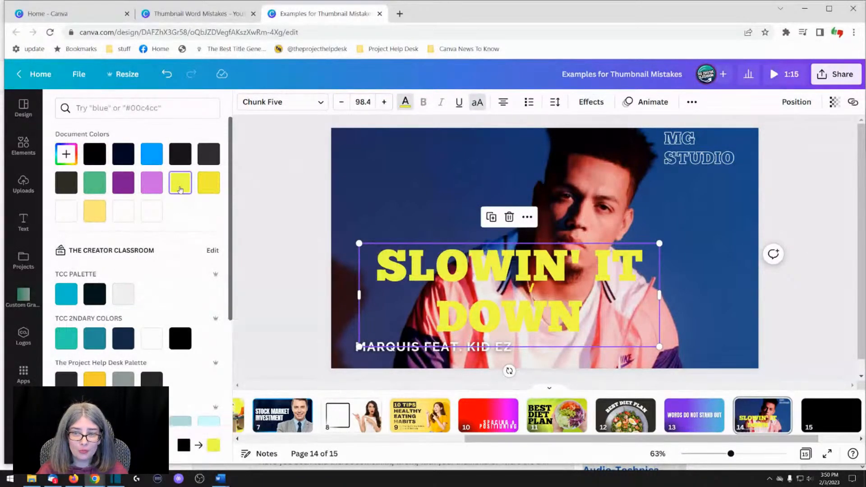
left_click(208, 183)
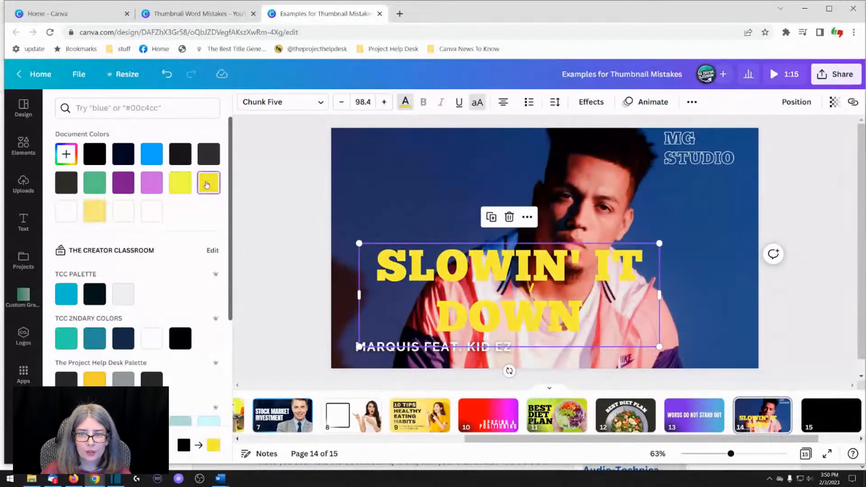
scroll(135, 293, "down", 7)
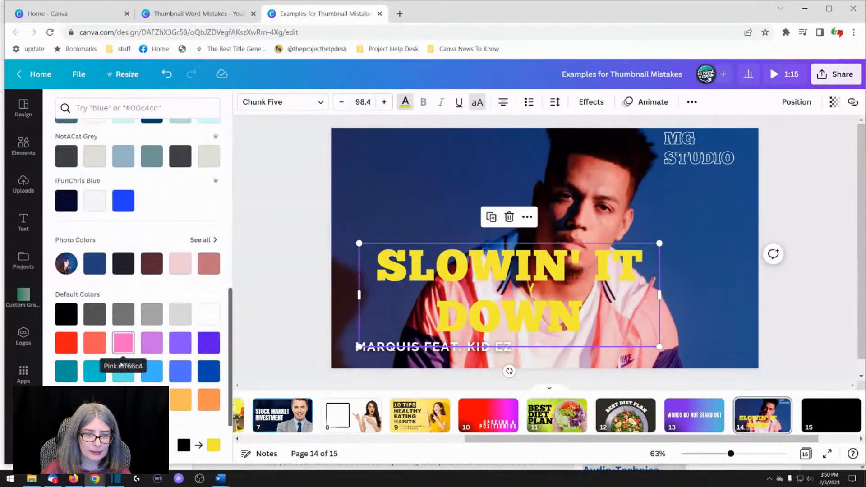
scroll(135, 248, "up", 4)
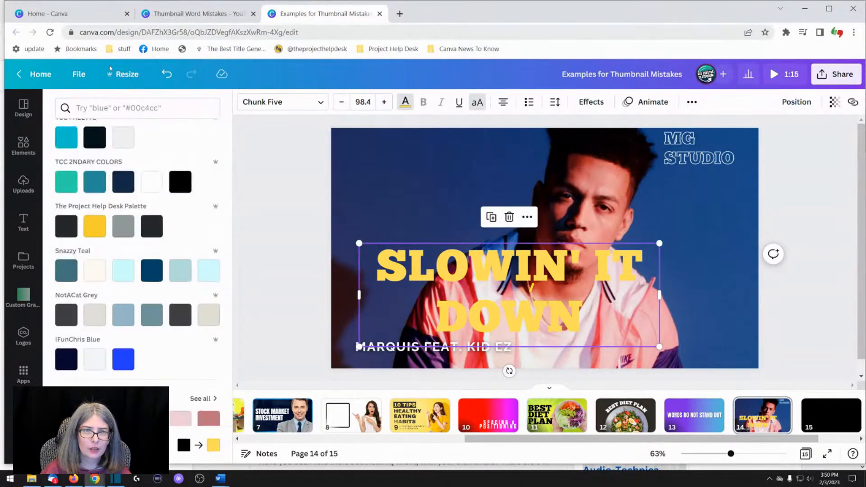
left_click(95, 108)
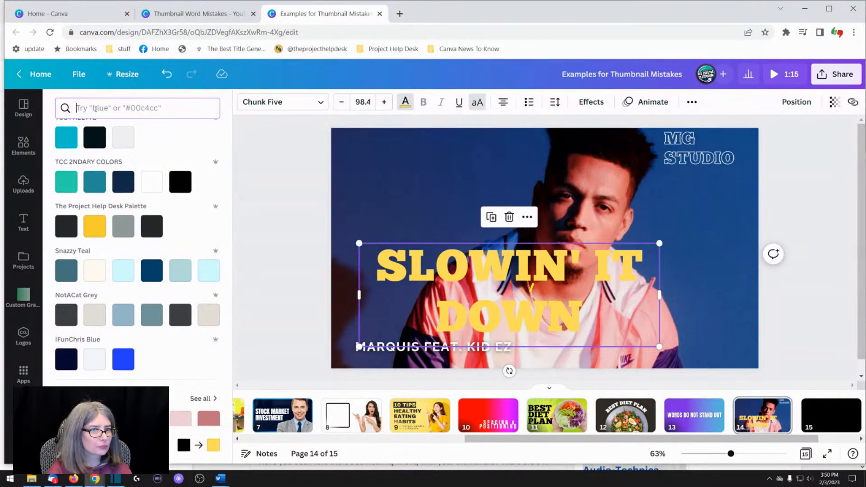
type("yellow")
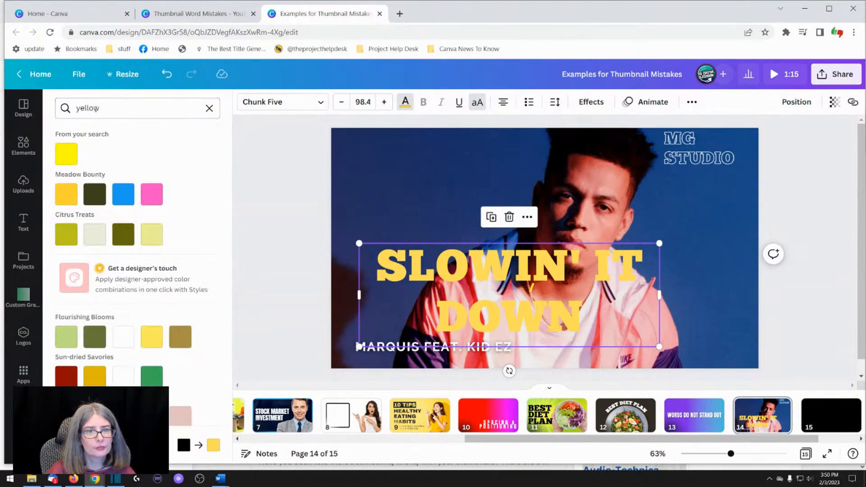
left_click(64, 153)
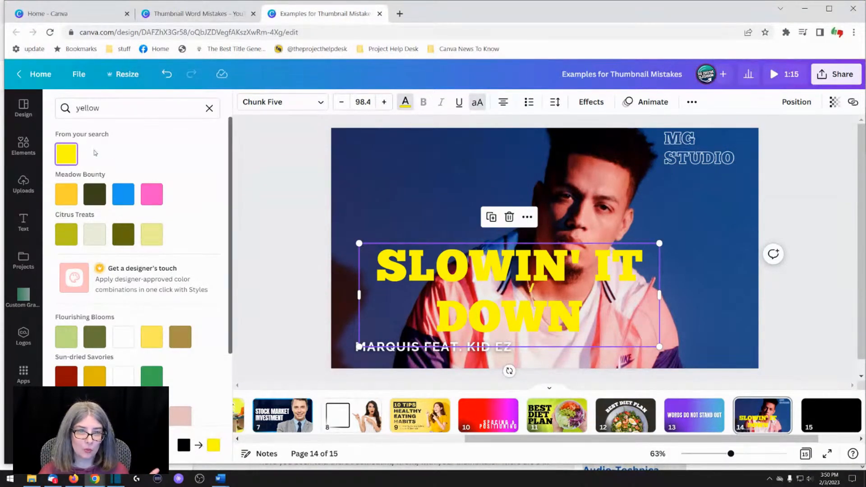
left_click(311, 173)
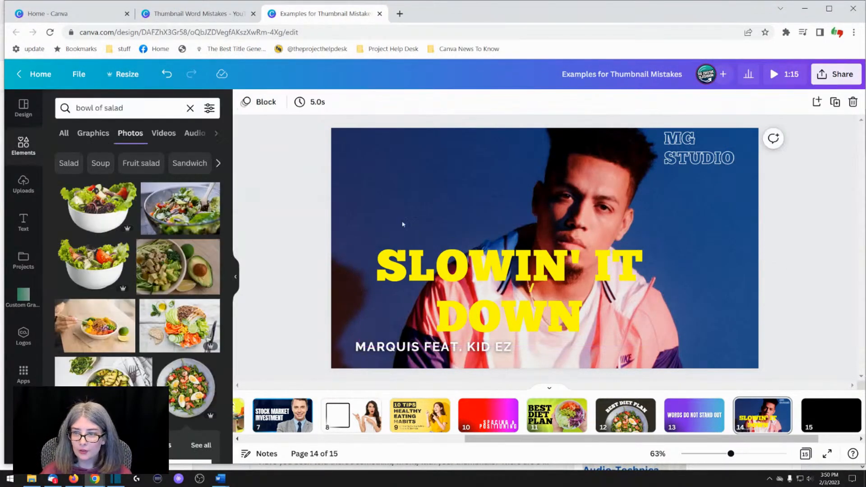
Step: Narrow the title's text box so the text breaks into SLOWIN' on the first line and IT DOWN on the second
left_click(489, 306)
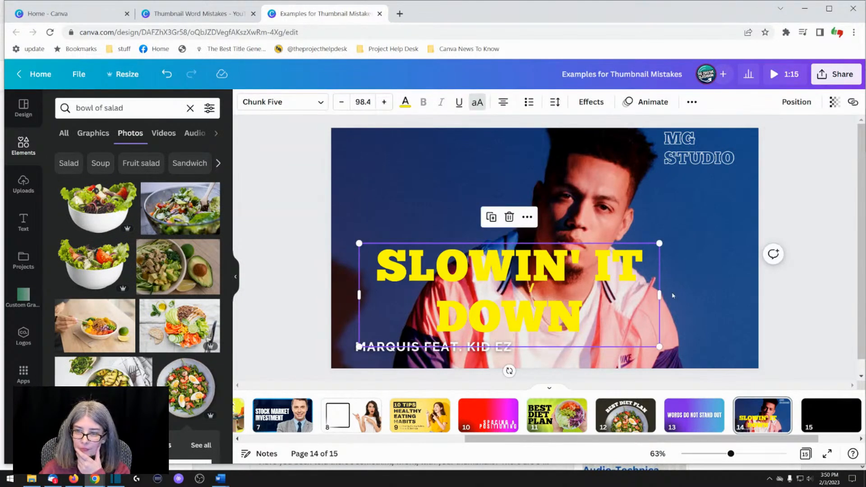
left_click_drag(660, 296, 566, 301)
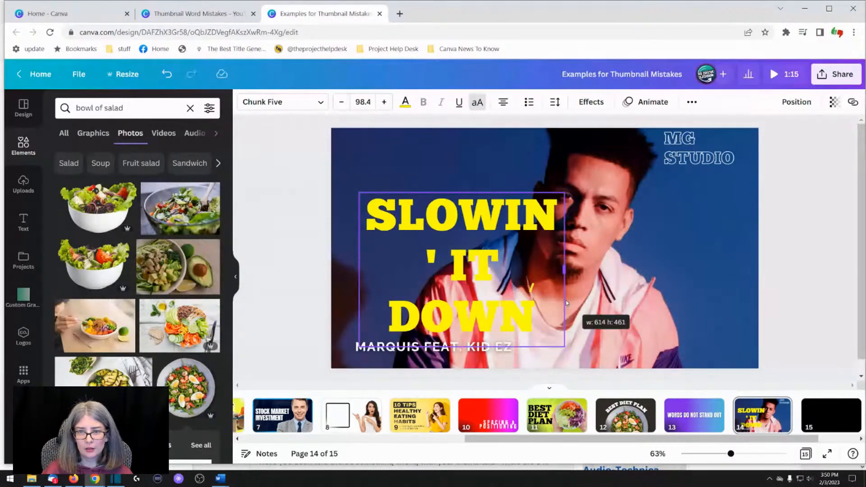
left_click_drag(565, 300, 577, 300)
left_click(342, 247)
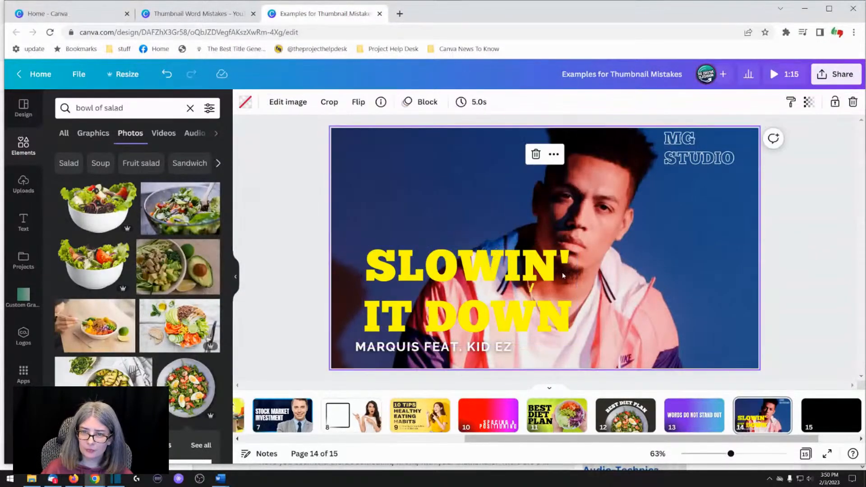
Step: Move the SLOWIN' IT DOWN title to the thumbnail's upper left and the MG STUDIO text just above the artist credit line
left_click(542, 275)
left_click_drag(543, 275, 519, 196)
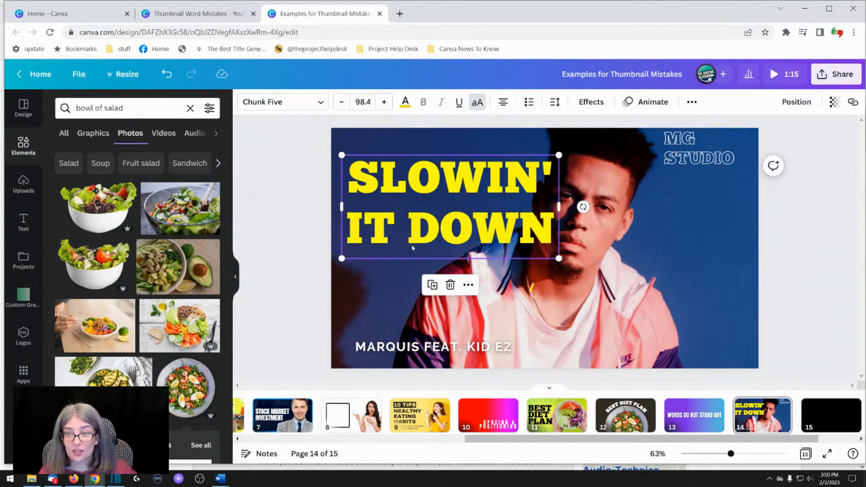
left_click(703, 159)
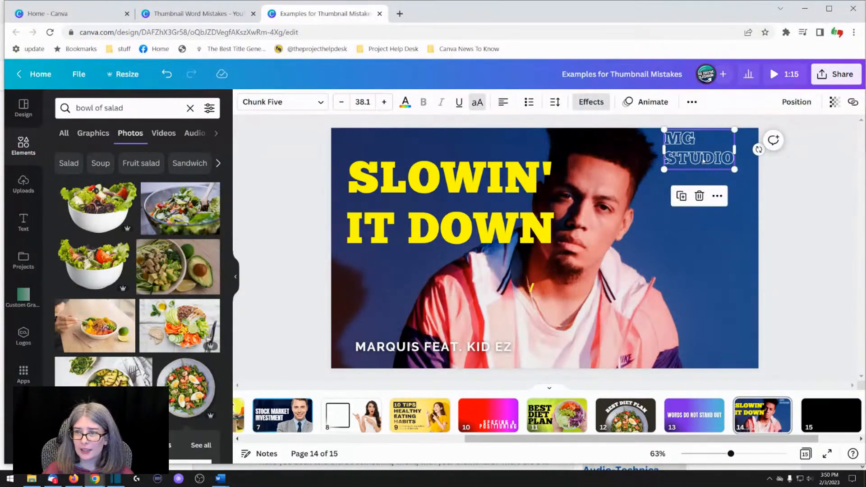
left_click_drag(704, 160, 383, 317)
left_click(432, 221)
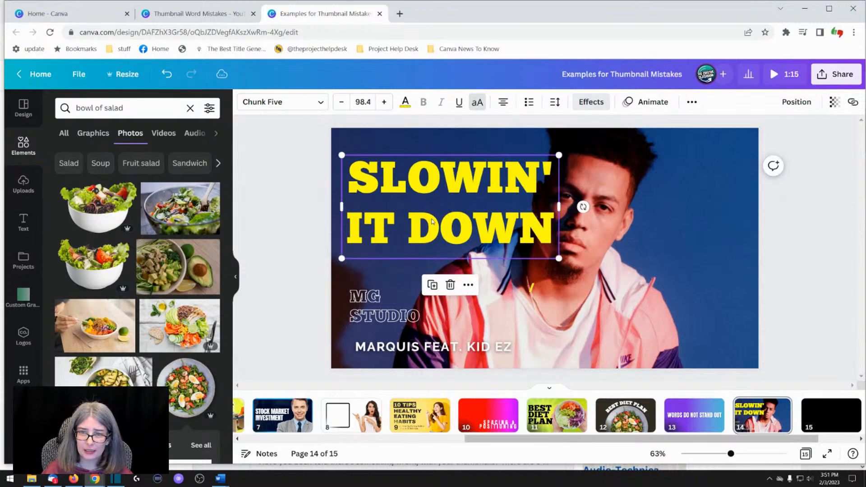
Step: Pull the small yellow slash graphic off the man's chest and remove it from the page
left_click(529, 284)
left_click(531, 287)
left_click_drag(530, 288, 621, 229)
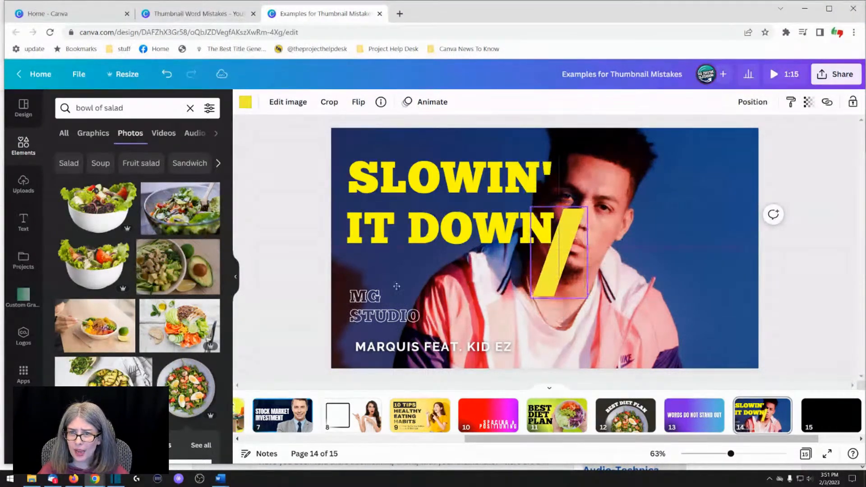
left_click_drag(397, 287, 209, 341)
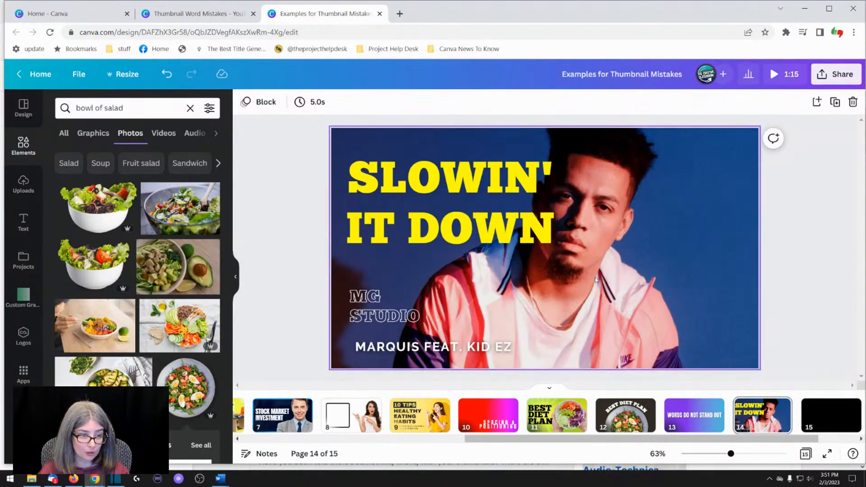
Step: Reposition the background photo within its crop so the man sits on the right, clear of the title
double_click(612, 255)
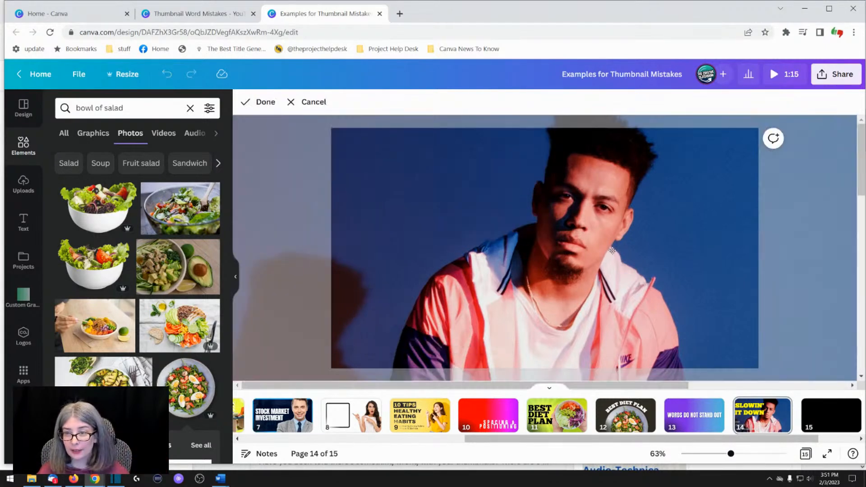
left_click_drag(576, 256, 617, 261)
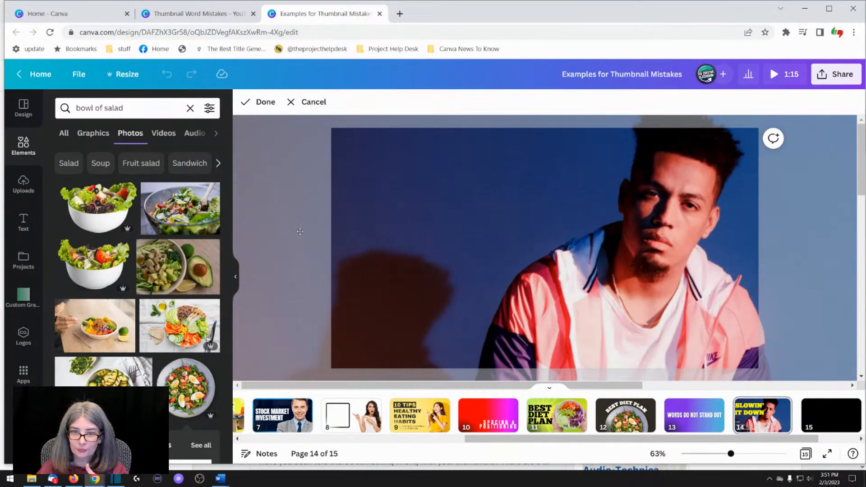
left_click(265, 102)
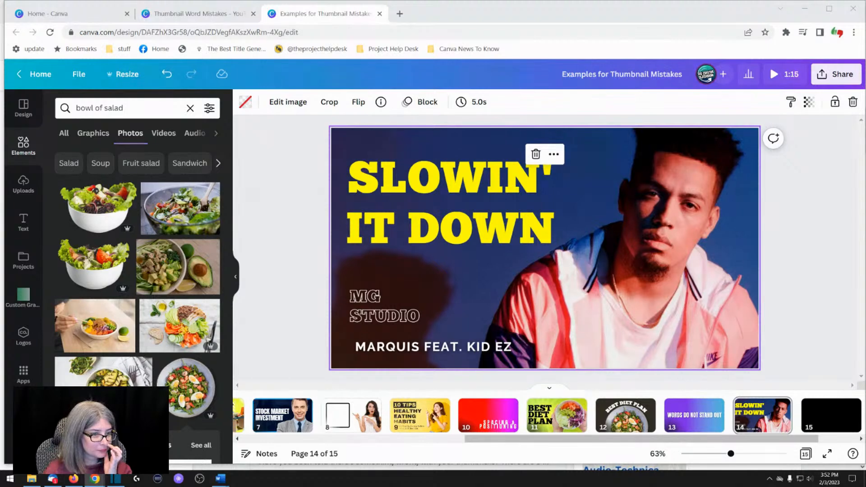
left_click(275, 251)
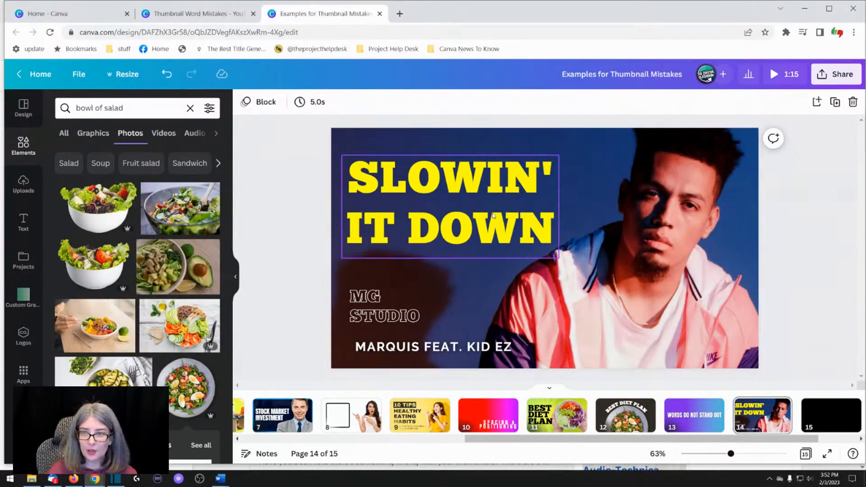
Step: Nudge the SLOWIN' IT DOWN title slightly upward
left_click(485, 215)
left_click_drag(446, 214, 445, 211)
left_click(307, 211)
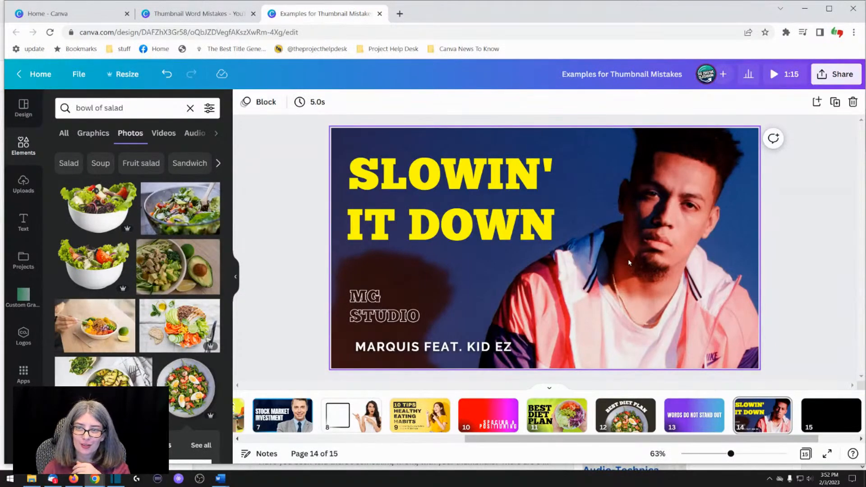
Step: Set the line spacing of the SLOWIN' IT DOWN title to 0.92
left_click(457, 204)
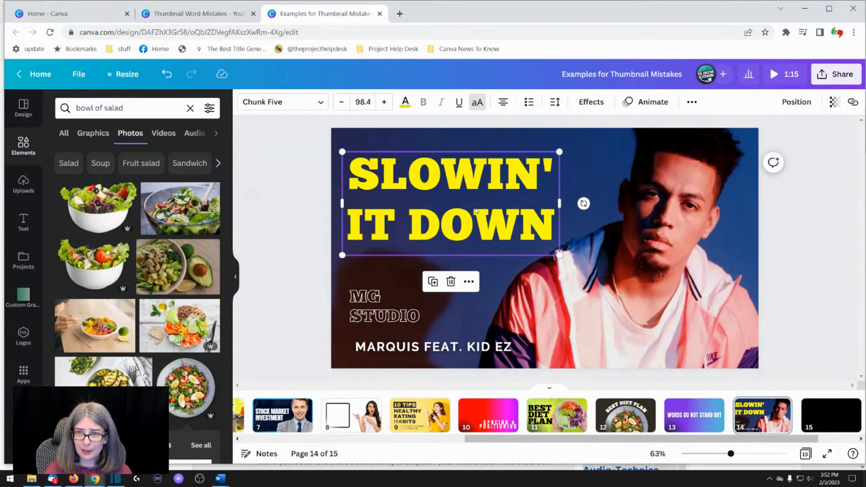
left_click(554, 103)
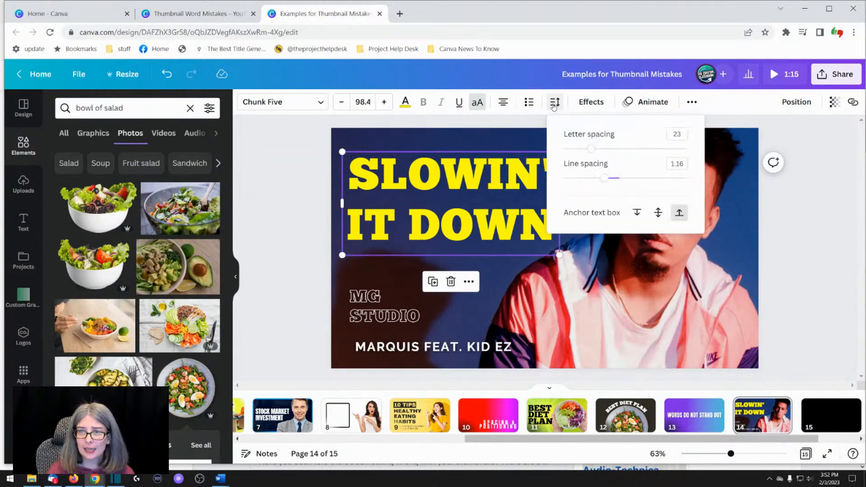
left_click(586, 179)
left_click_drag(586, 179, 589, 179)
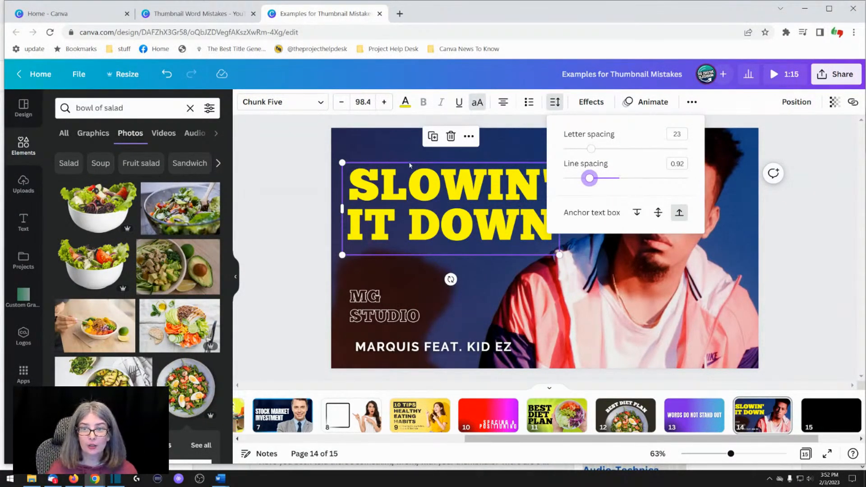
left_click(312, 188)
Step: Move the title slightly up and to the right, and place the artist credit line directly beneath it, aligned with its left edge
left_click(474, 219)
mouse_move(475, 219)
left_mouse_down()
mouse_move(487, 208)
mouse_move(482, 203)
left_mouse_up()
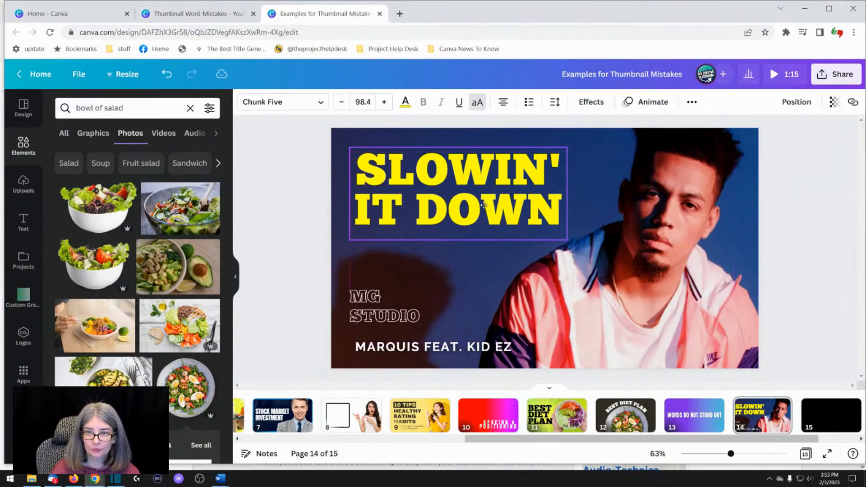
left_click(346, 307)
left_click(407, 350)
left_click_drag(408, 350, 408, 242)
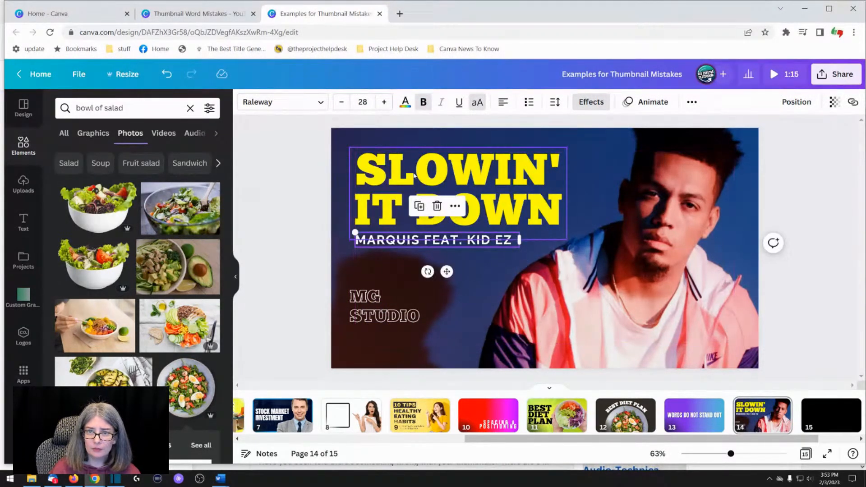
left_click(414, 176)
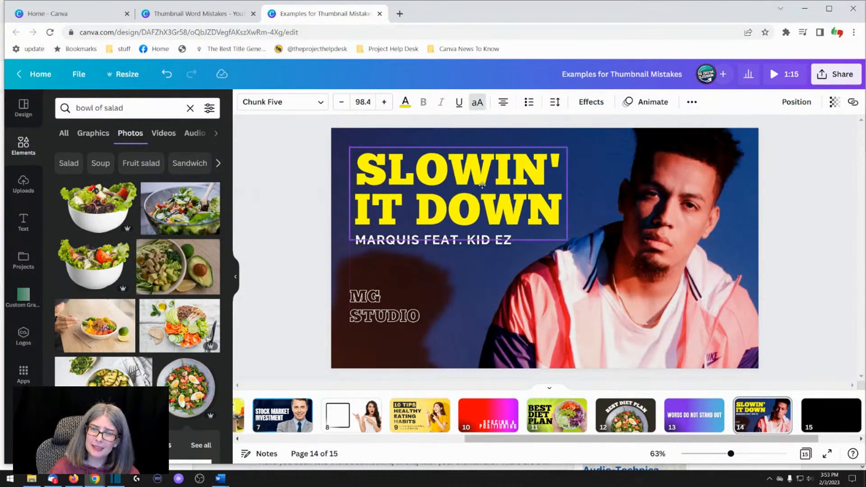
left_click(317, 211)
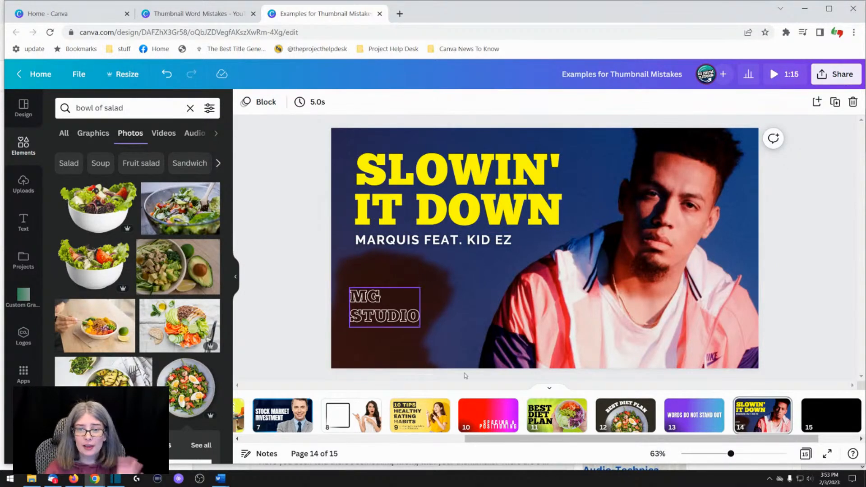
Step: Remove the Hollow effect from the MG STUDIO text by setting its effect style to None
left_click(385, 309)
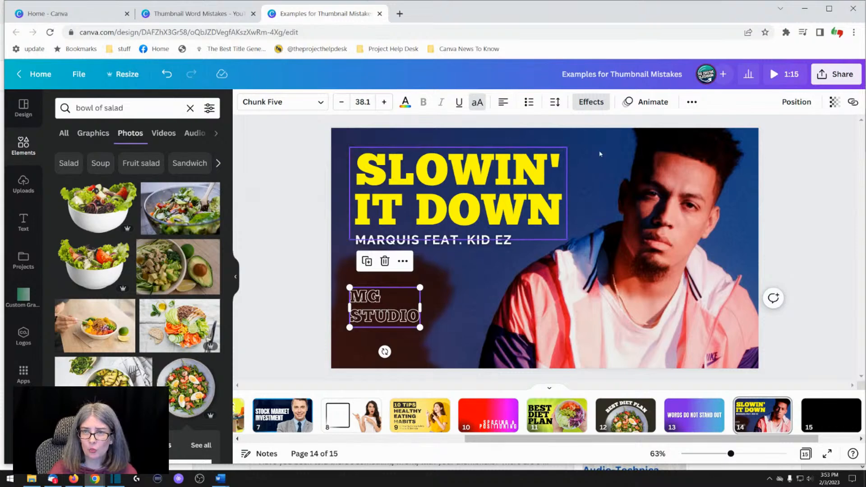
left_click(591, 102)
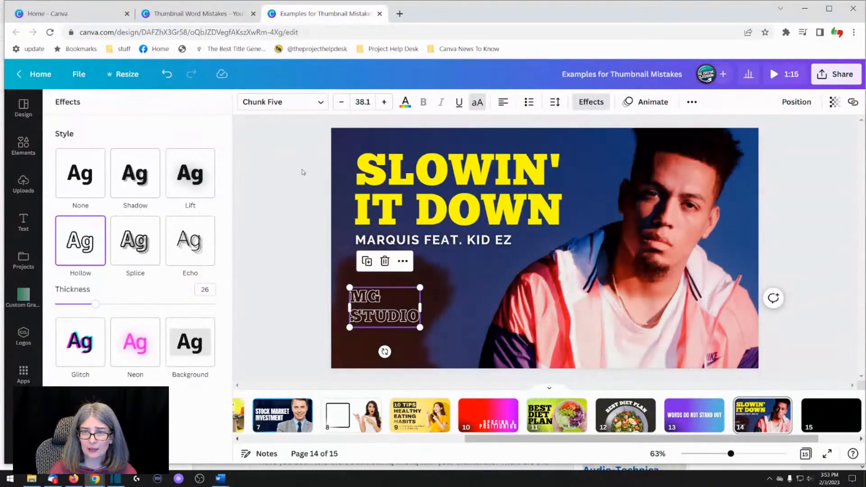
left_click(68, 182)
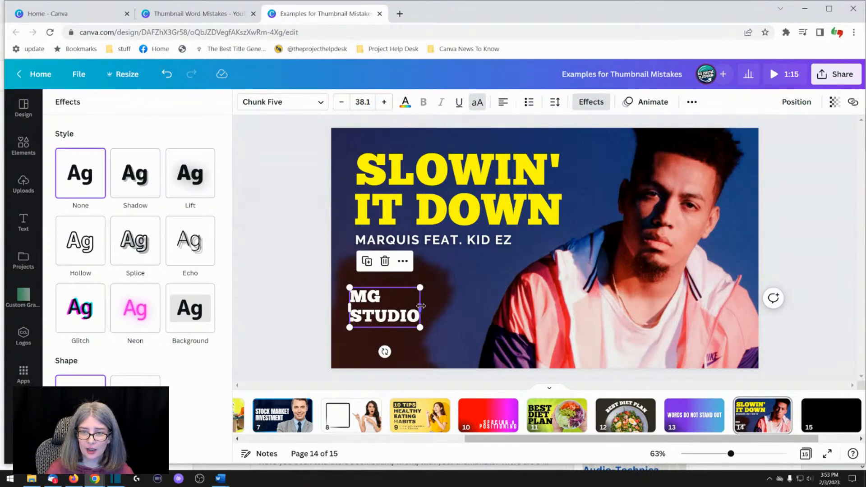
Step: Widen the MG STUDIO text box so it fits on one line, and move it just below the artist credit
left_click_drag(418, 307, 486, 317)
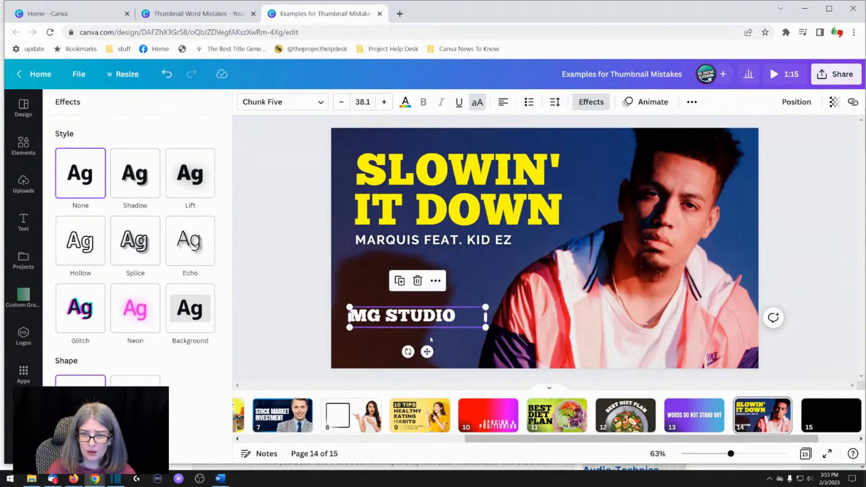
left_click_drag(426, 352, 437, 292)
left_click(328, 282)
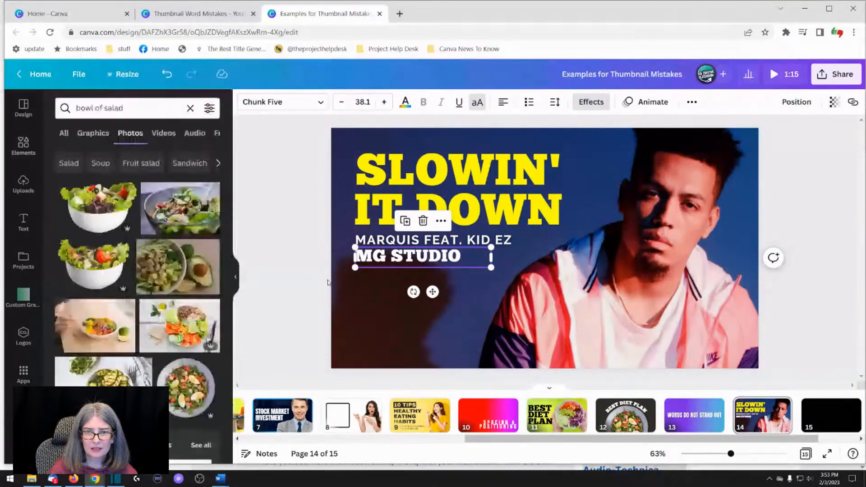
Step: Copy the artist credit's text style onto MG STUDIO and nudge that line up closer beneath the credit
left_click(381, 266)
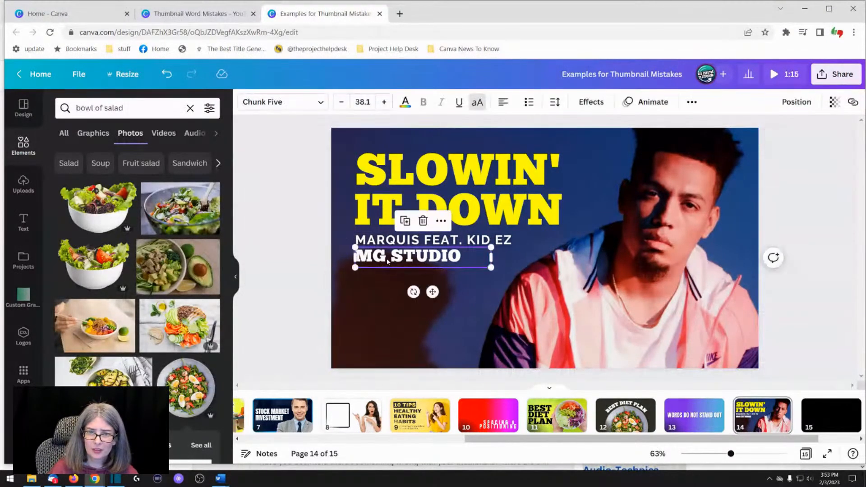
left_click(374, 243)
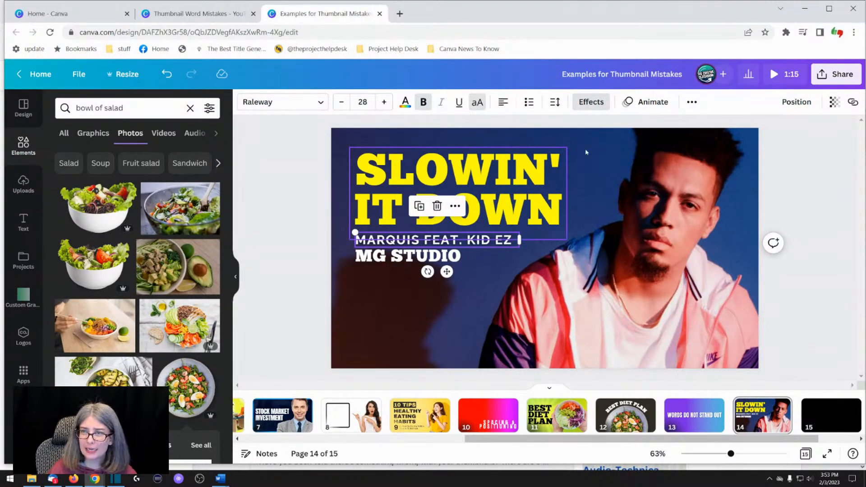
left_click(692, 102)
left_click(660, 128)
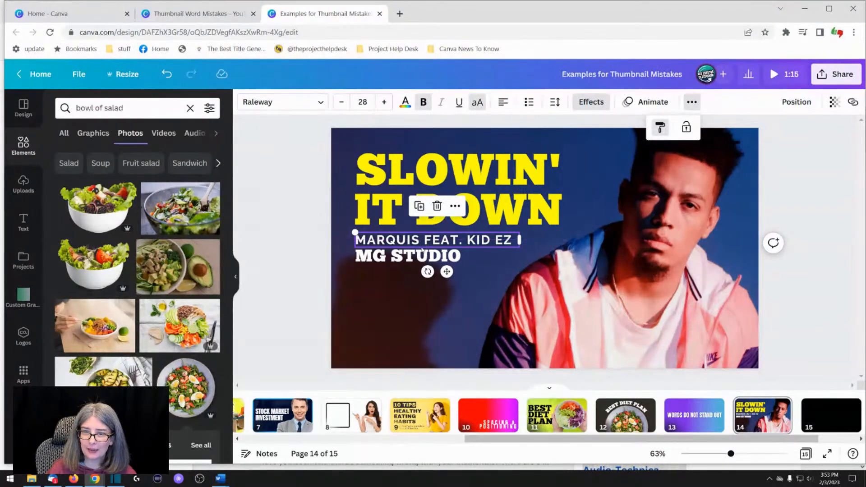
left_click(379, 260)
left_click(330, 257)
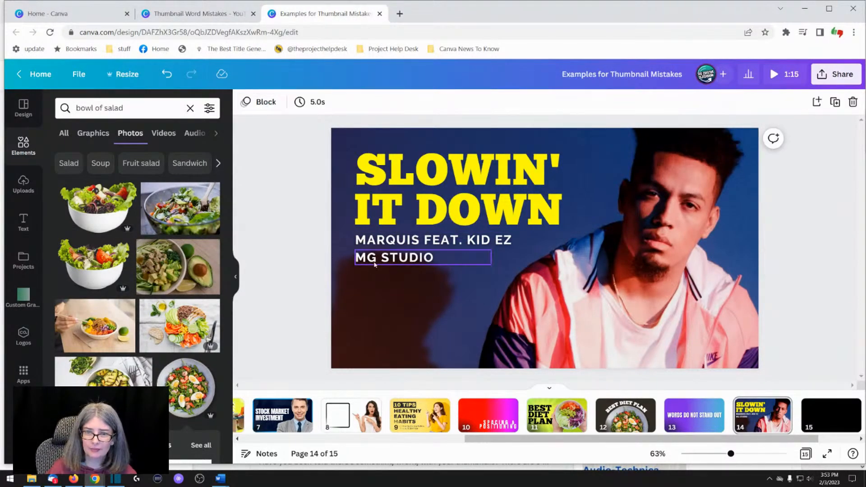
left_click_drag(376, 262, 376, 260)
left_click(313, 247)
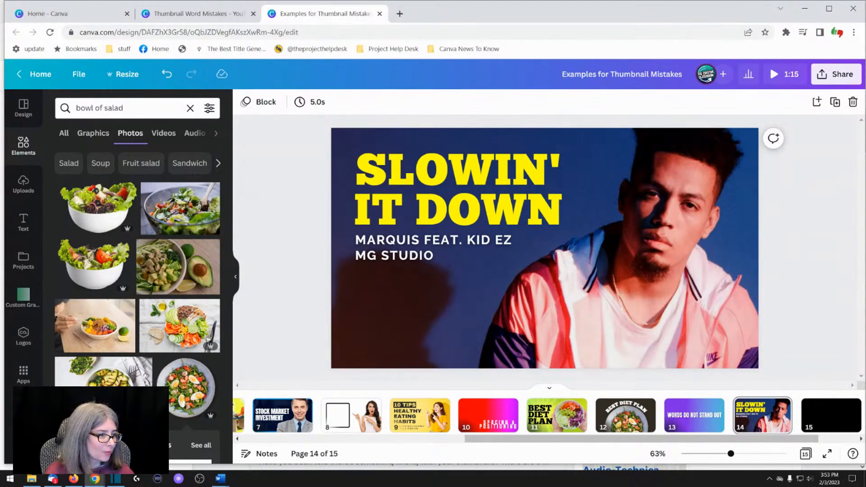
left_click(460, 193)
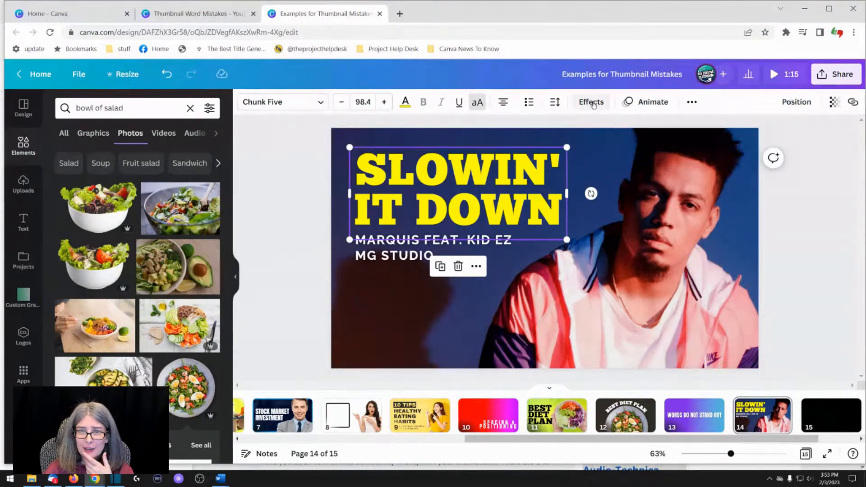
left_click(271, 219)
left_click(366, 219)
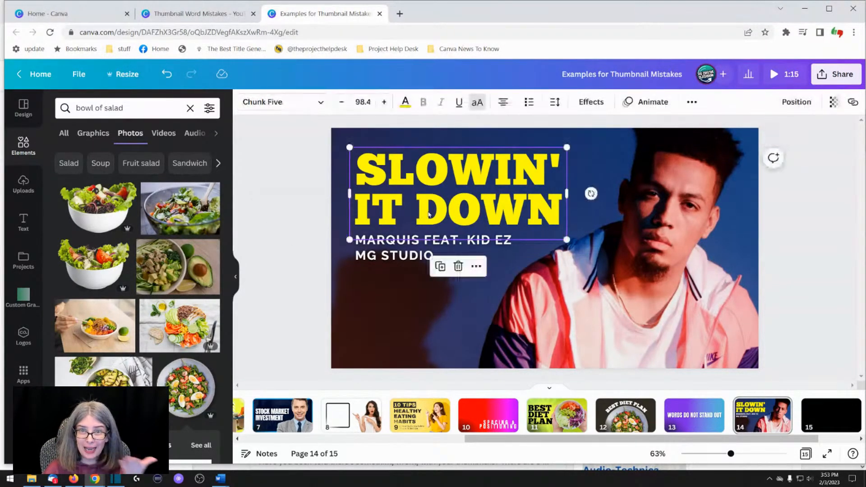
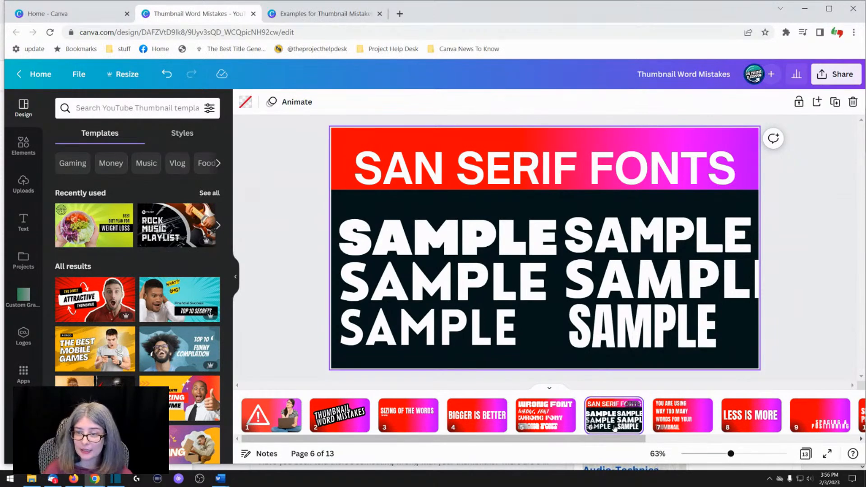
Step: Create a new YouTube Thumbnail design from the home page and paste the copied SAN SERIF FONTS page into it
left_click(63, 12)
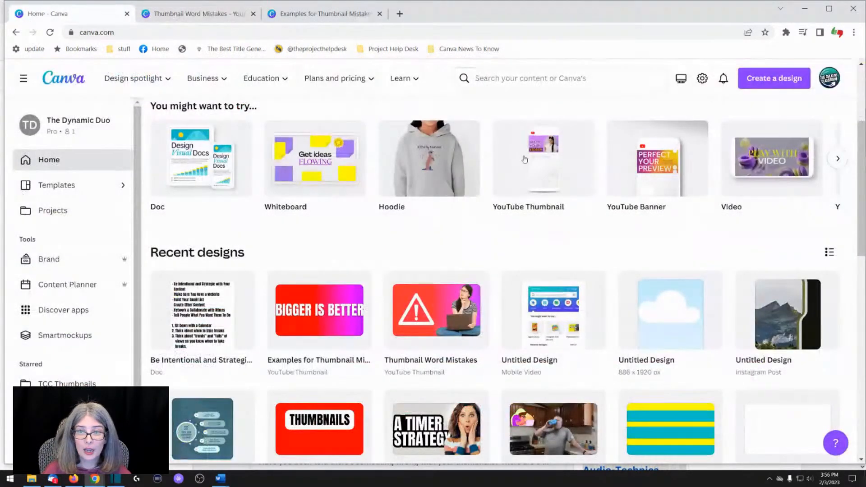
scroll(525, 159, "up", 4)
left_click(544, 311)
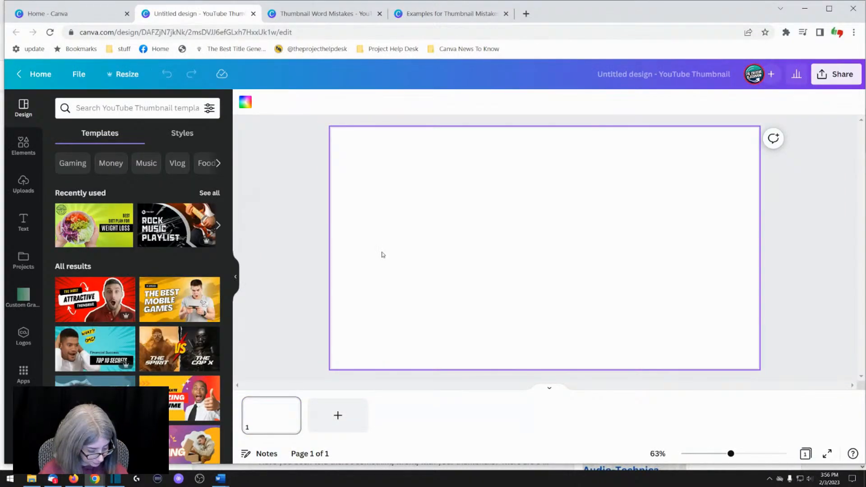
key("ctrl+v")
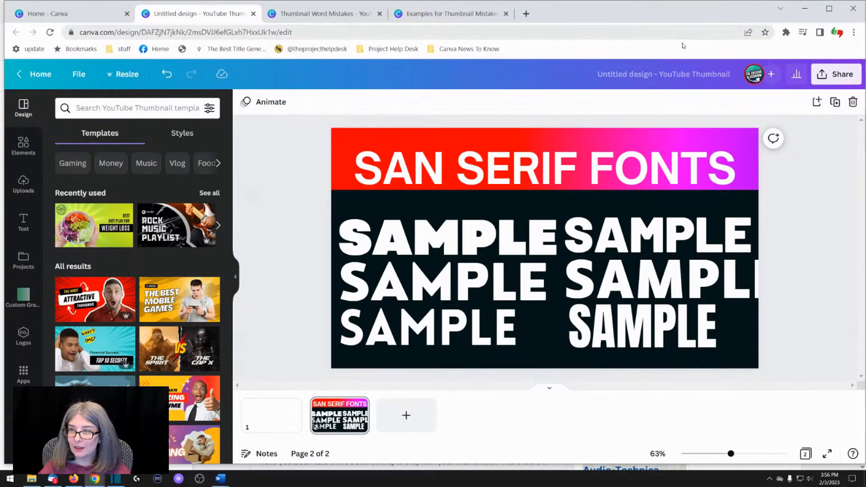
Step: Name the new design DO NOT DELETE THIS
left_click(679, 76)
type("DO NOT")
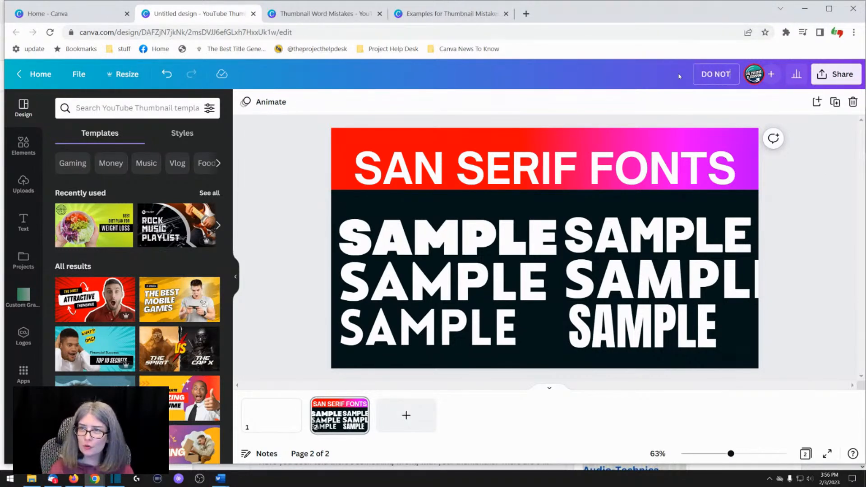
type(" DELETE THIS")
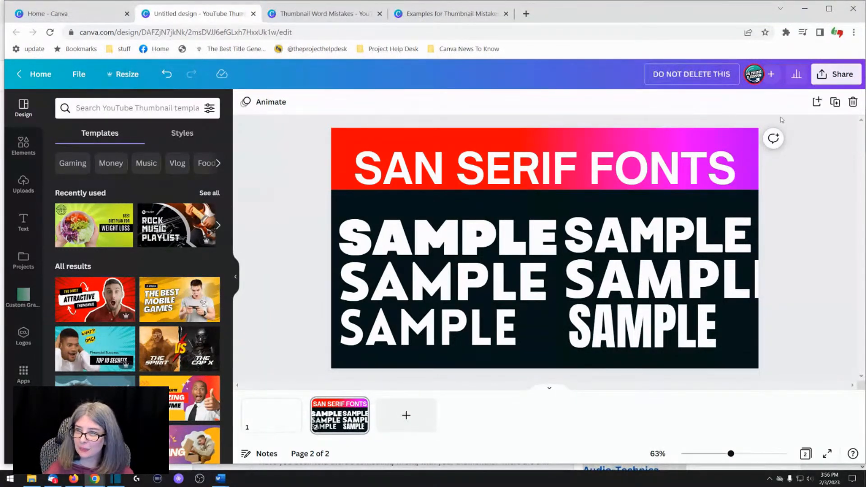
Step: Create a template link for the DO NOT DELETE THIS design and copy it
left_click(811, 192)
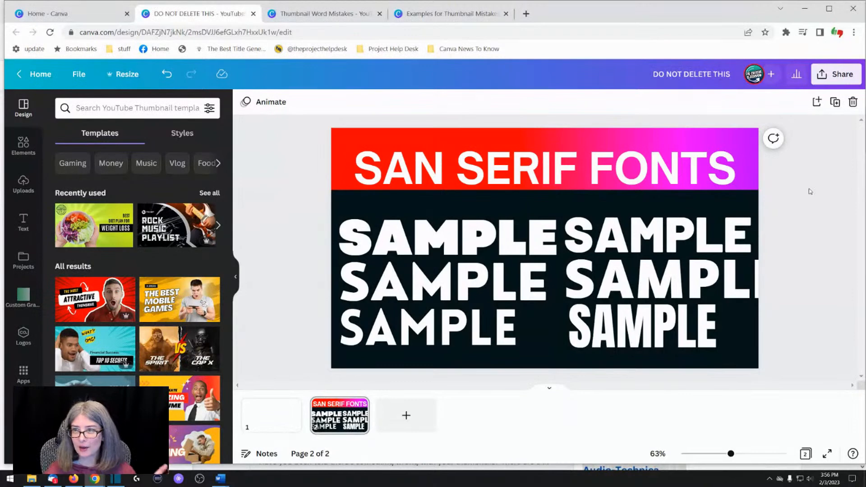
left_click(821, 77)
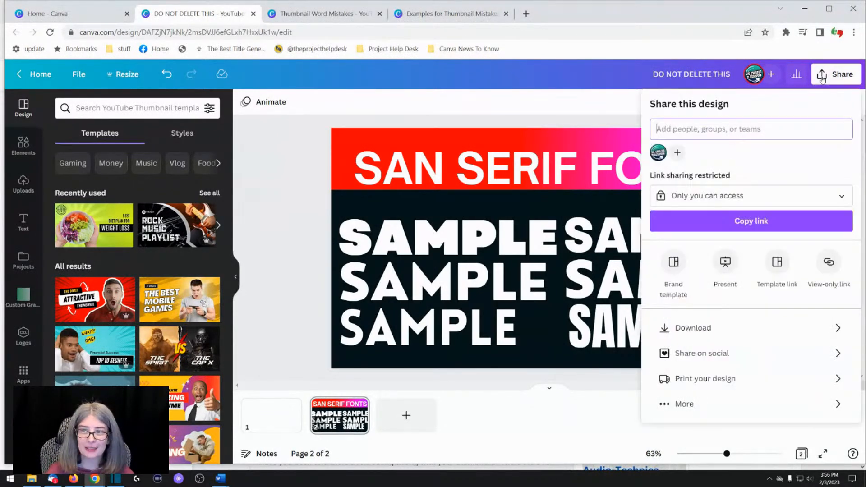
left_click(776, 270)
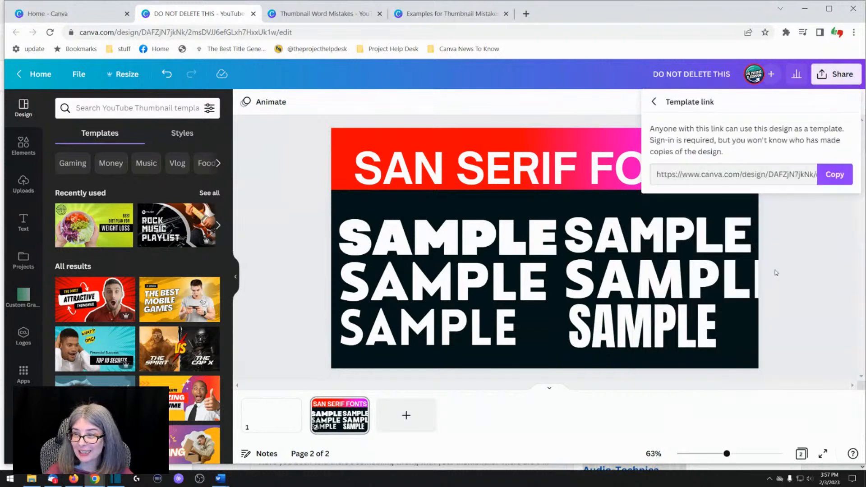
left_click(833, 176)
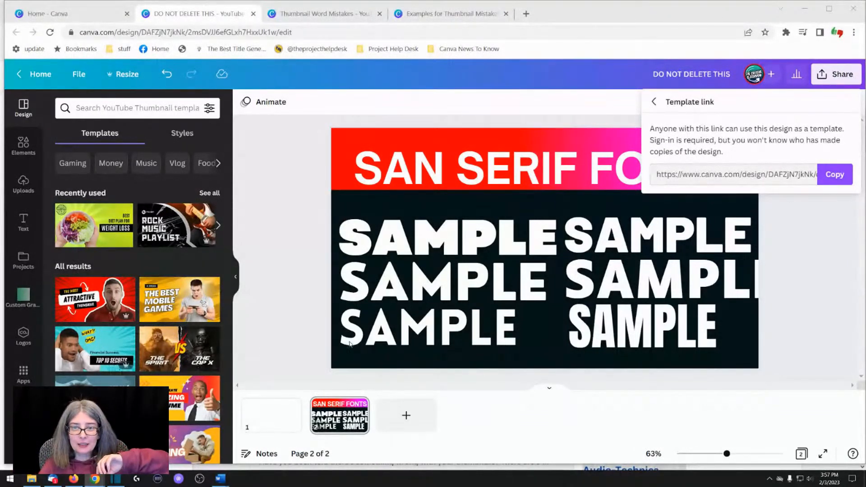
left_click(290, 193)
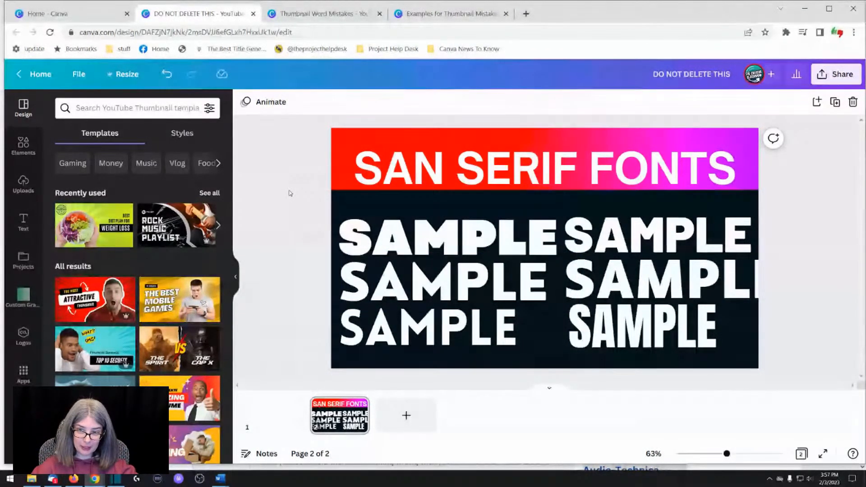
left_click(422, 247)
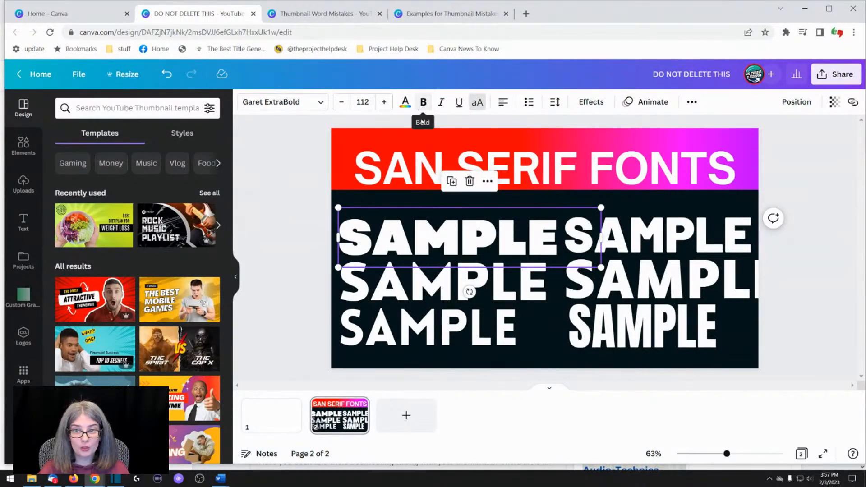
left_click(358, 178)
left_click(297, 185)
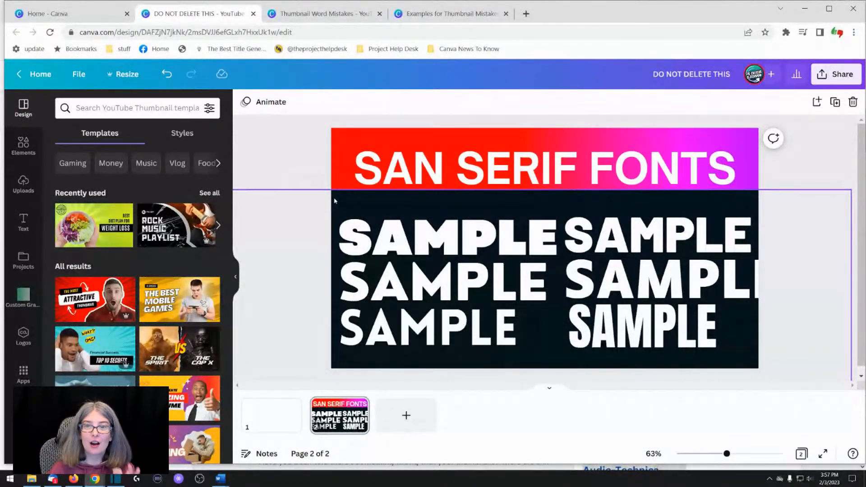
left_click(412, 178)
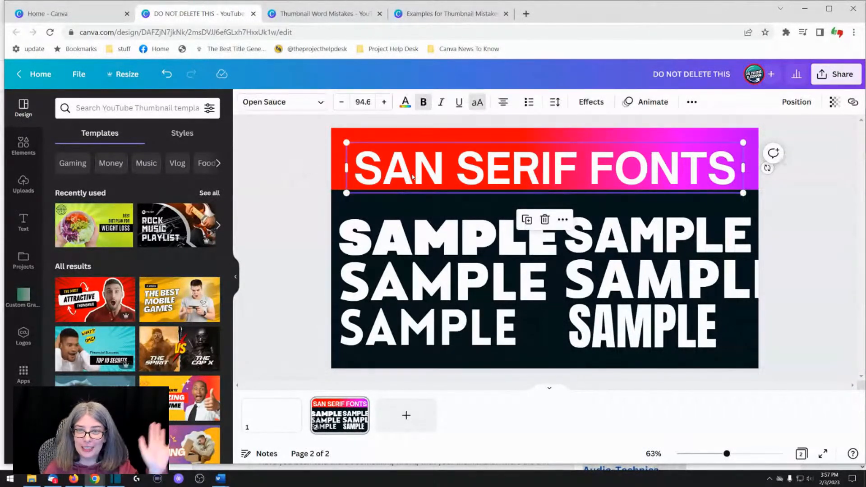
Step: Duplicate the SAN SERIF FONTS page and delete the heading text from the copy
left_click(358, 405)
left_click(375, 262)
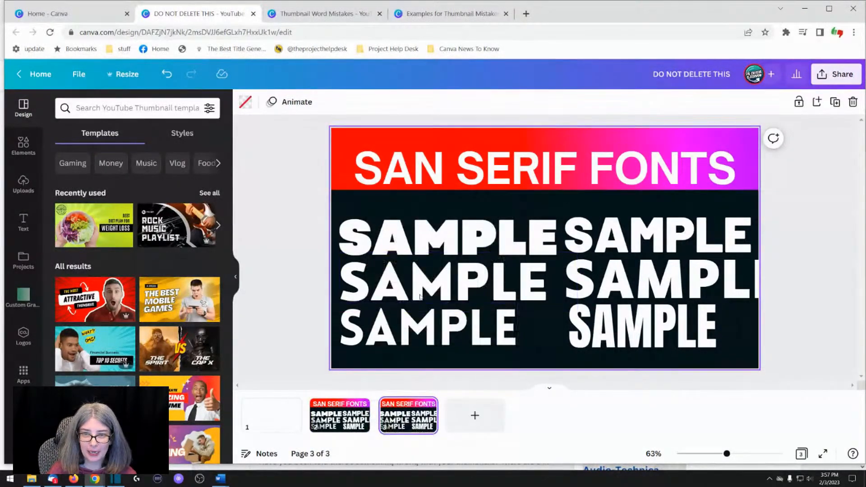
left_click(424, 165)
key("Delete")
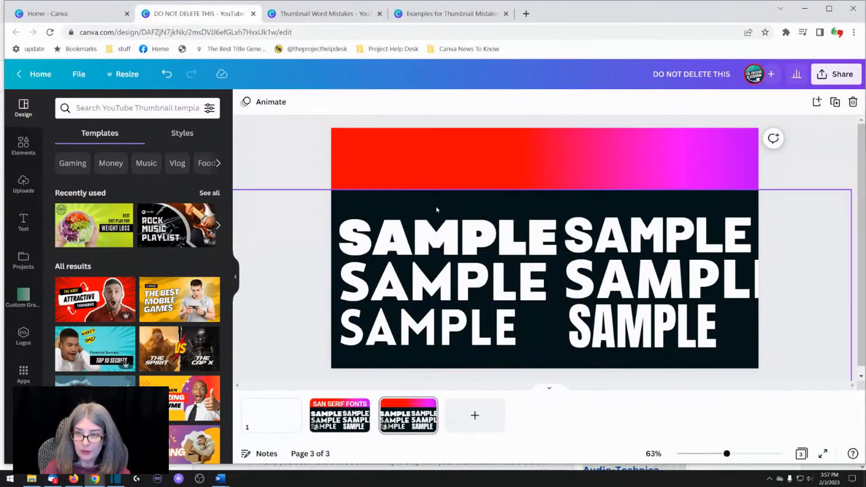
Step: Delete all six SAMPLE texts from the duplicated page
left_click(423, 233)
key("Delete")
left_click(656, 234)
key("Delete")
left_click(659, 279)
key("Delete")
left_click(451, 282)
key("Delete")
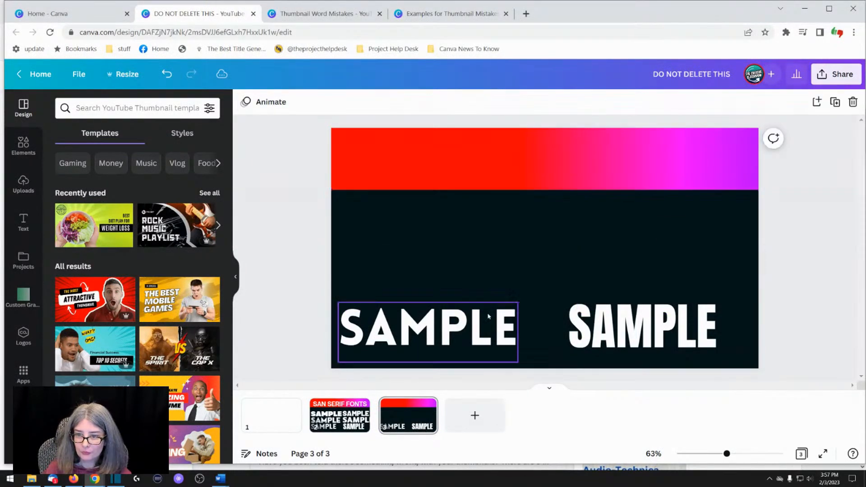
left_click(488, 318)
key("Delete")
left_click(638, 321)
key("Delete")
Step: Delete the dark rectangle covering the lower part of the duplicated page's gradient background
left_click_drag(557, 289, 594, 220)
left_click(626, 177)
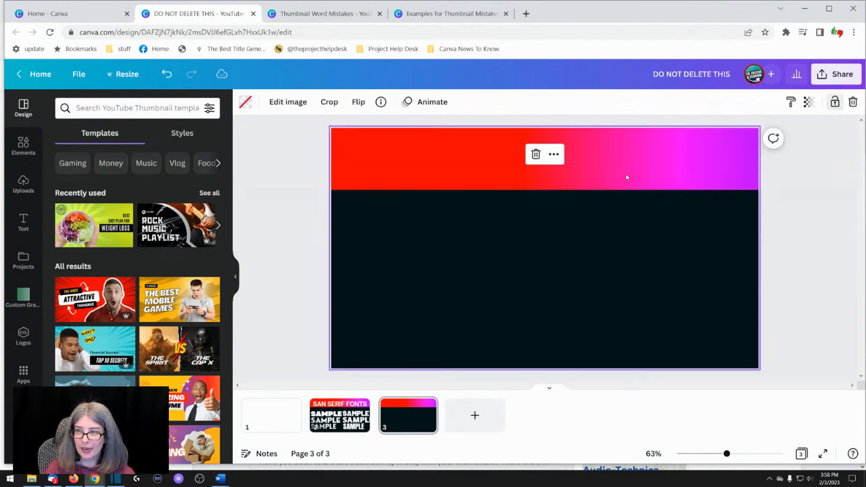
left_click(631, 226)
left_click(849, 104)
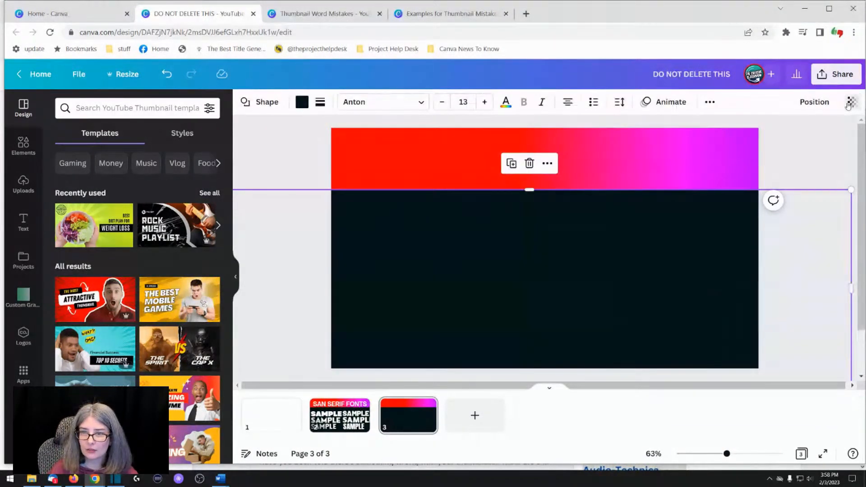
right_click(467, 306)
left_click(450, 261)
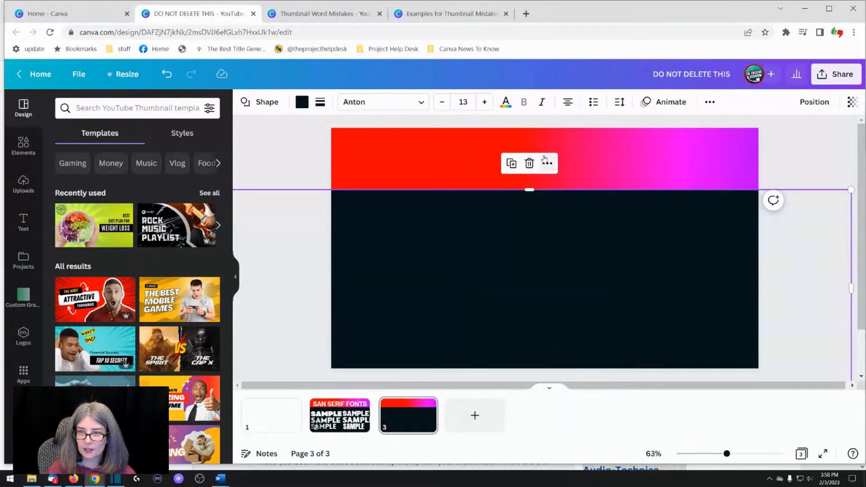
left_click(529, 163)
left_click(518, 181)
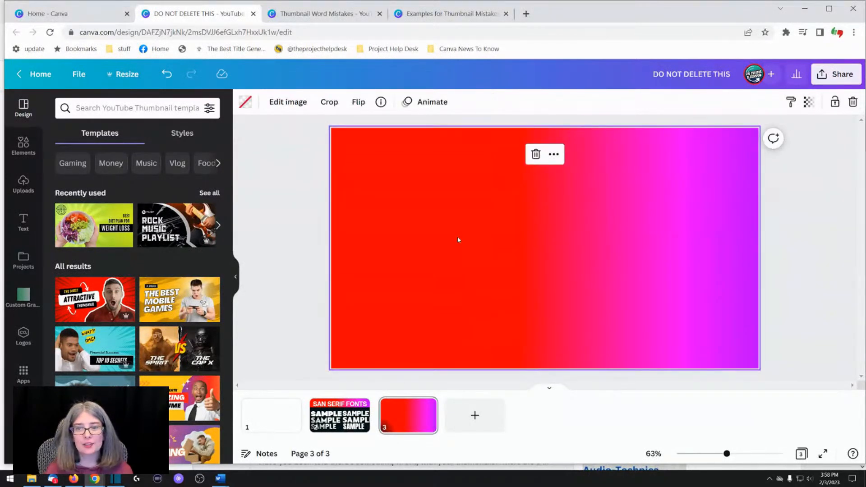
left_click(310, 212)
left_click(392, 196)
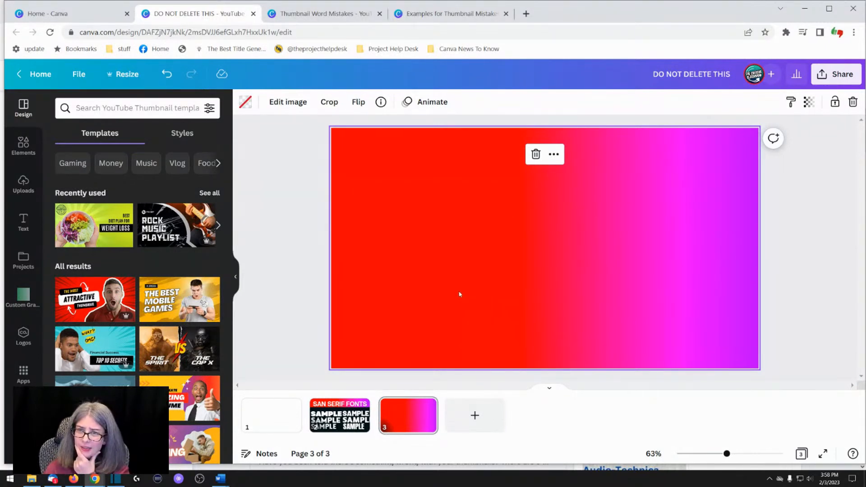
left_click(380, 108)
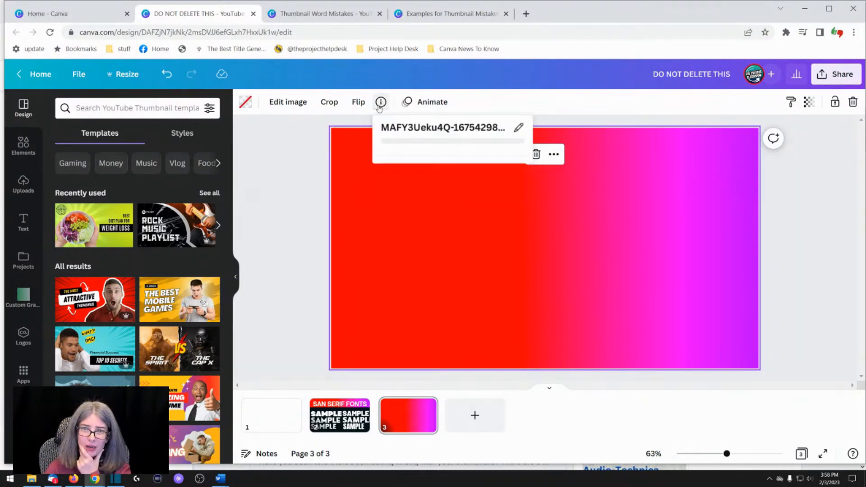
left_click(359, 193)
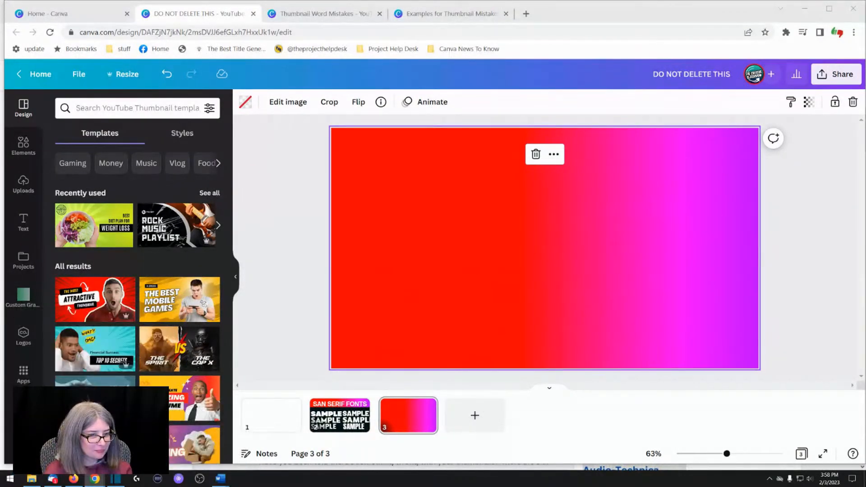
left_click(306, 243)
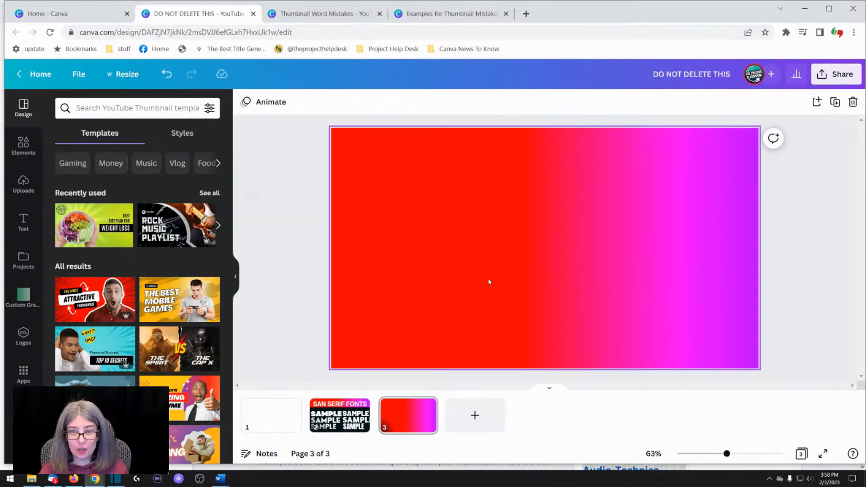
Step: Detach the gradient image from the page background and move it toward the page's left side
right_click(468, 245)
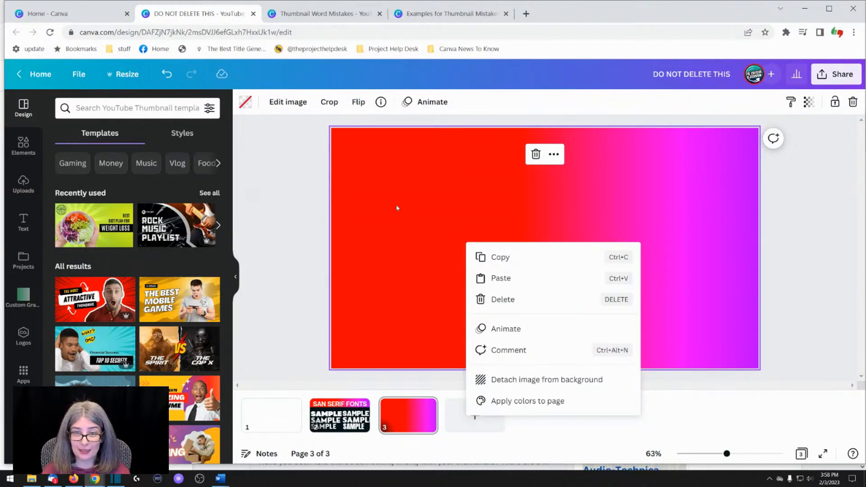
left_click(532, 380)
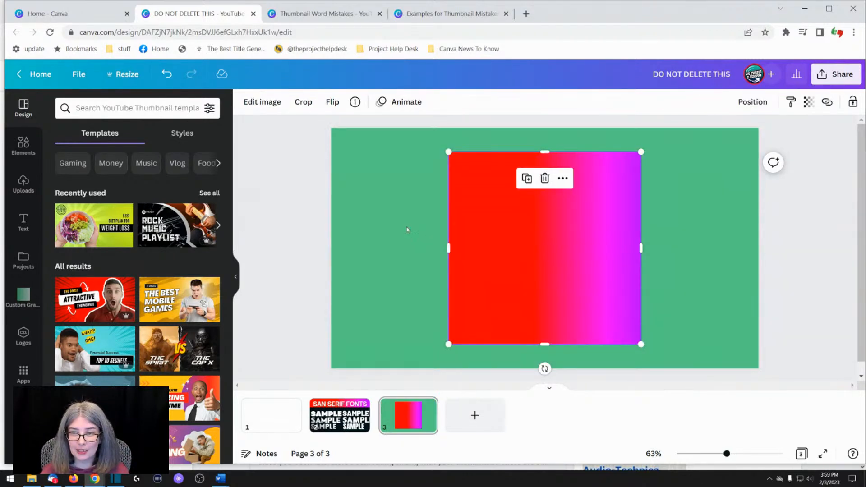
left_click_drag(539, 263, 460, 258)
left_click(660, 266)
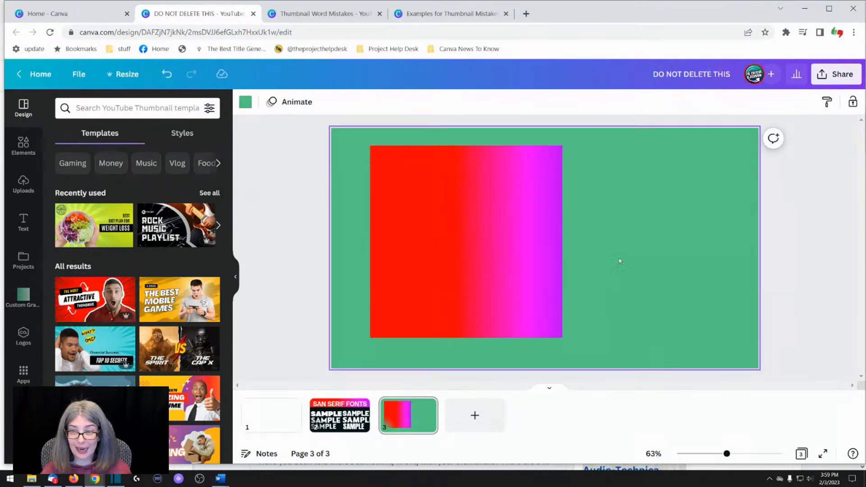
Step: Duplicate the gradient image, separate the two copies across the page, and open the left copy's image editing options
left_click(438, 277)
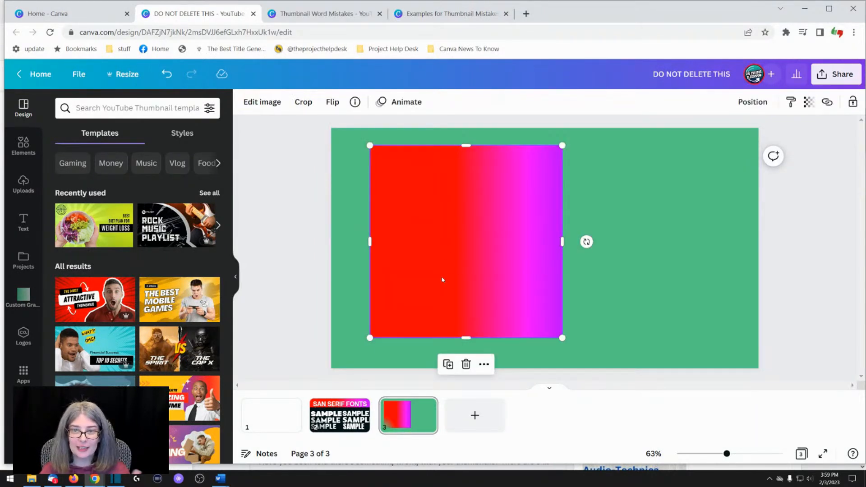
left_click(448, 364)
left_click_drag(458, 287, 415, 281)
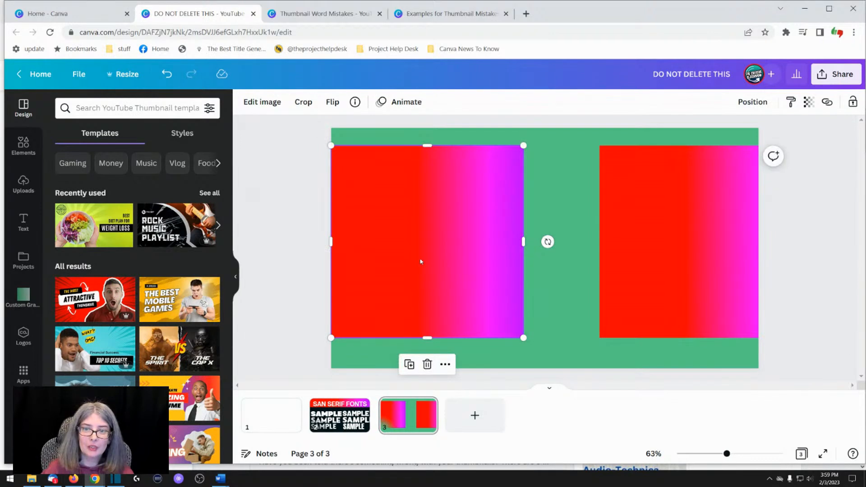
left_click(265, 105)
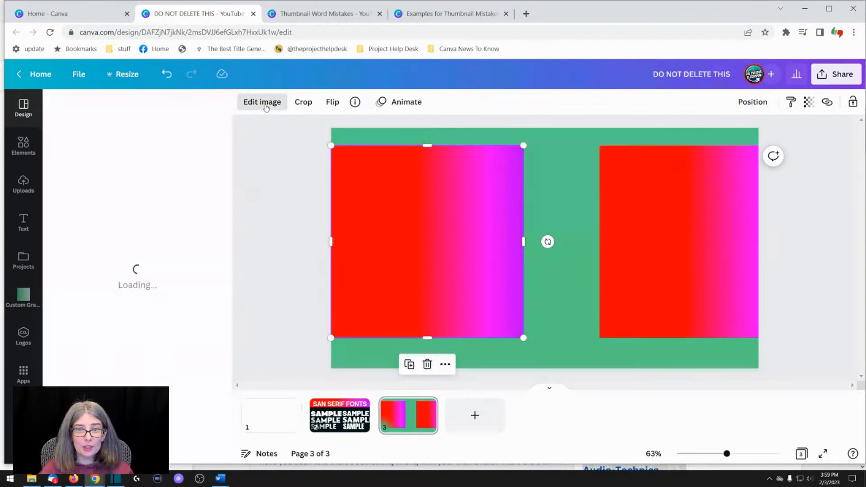
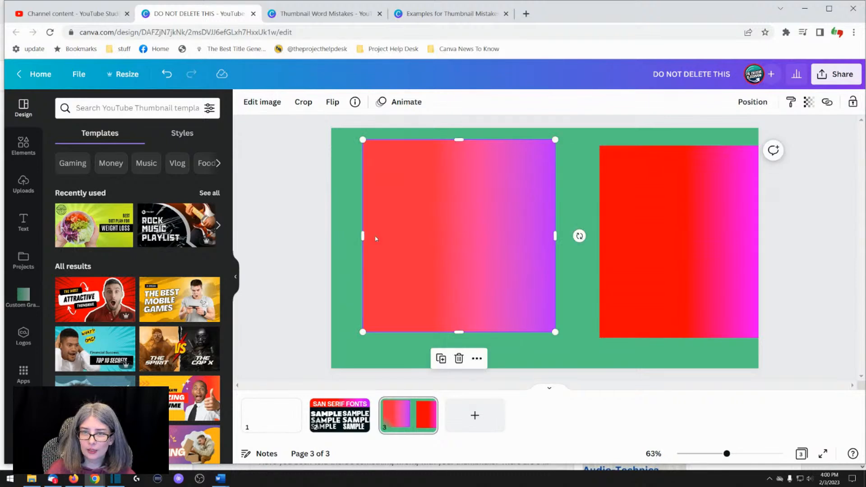
Step: Arrange the faded gradient and the original gradient side by side at the same height on the green page
left_click(425, 240)
mouse_move(426, 241)
left_mouse_down()
mouse_move(427, 254)
mouse_move(413, 253)
left_mouse_up()
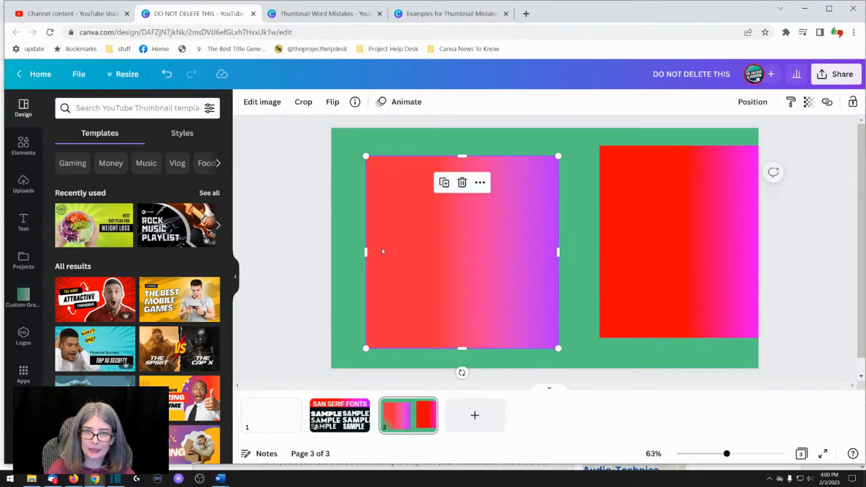
left_click(351, 235)
left_click(432, 255)
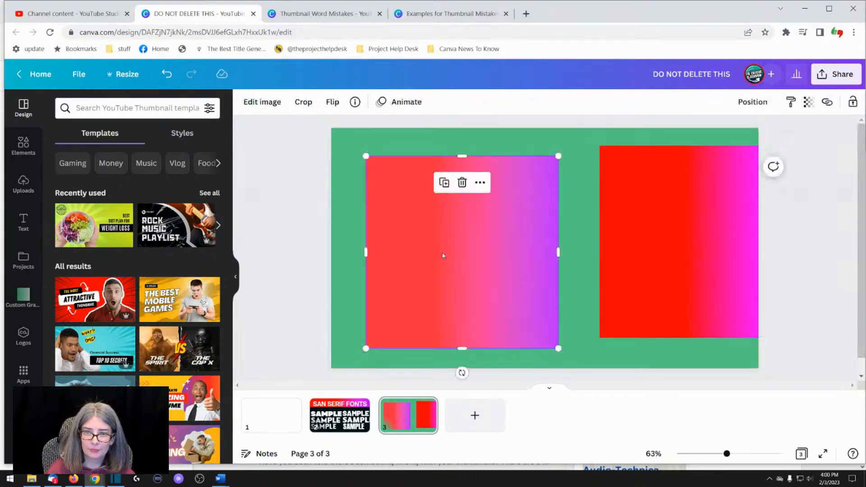
left_click_drag(444, 255, 431, 252)
left_click(686, 260)
left_click_drag(685, 259, 644, 267)
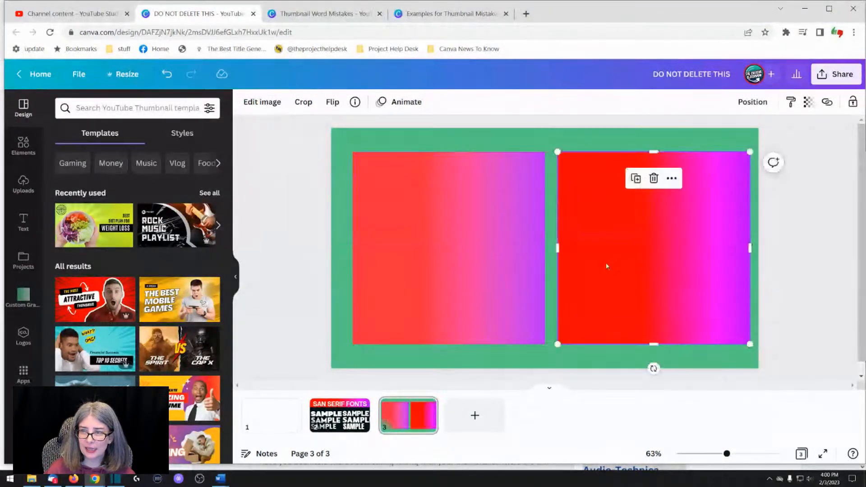
left_click(585, 145)
left_click(485, 314)
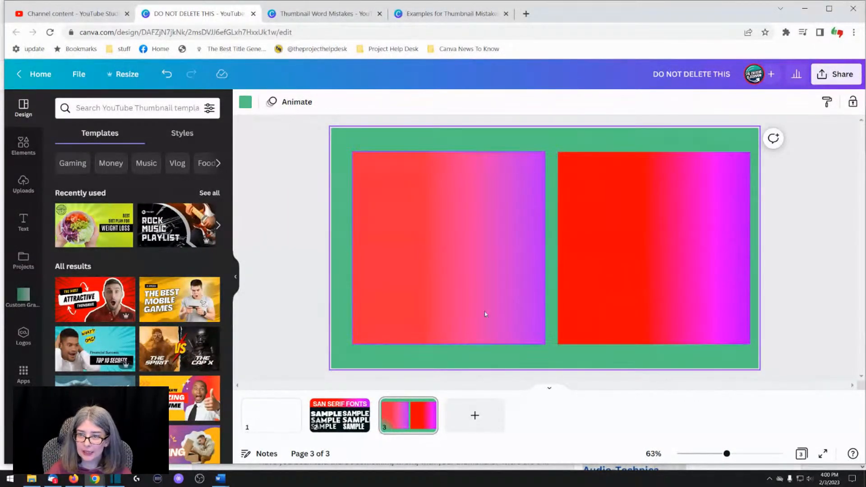
Step: Replace the faded left gradient with a duplicate of the vivid right one, and open the new copy's image editing options
left_click(607, 298)
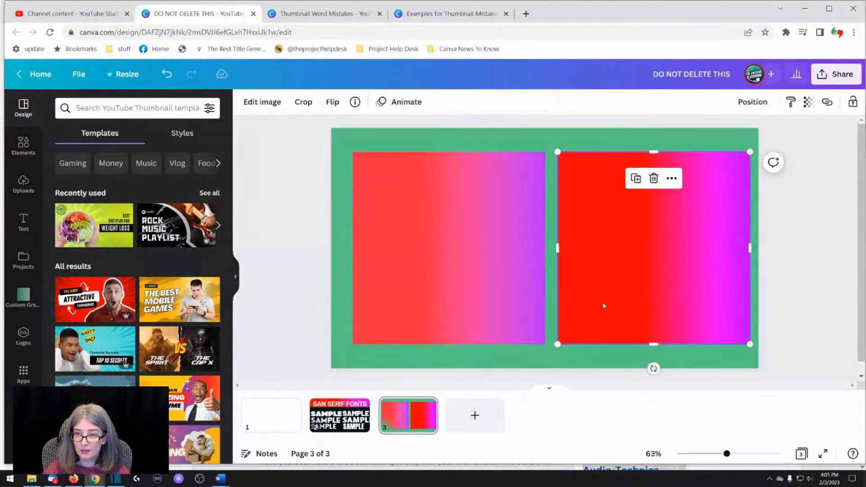
left_click(562, 148)
left_click(468, 231)
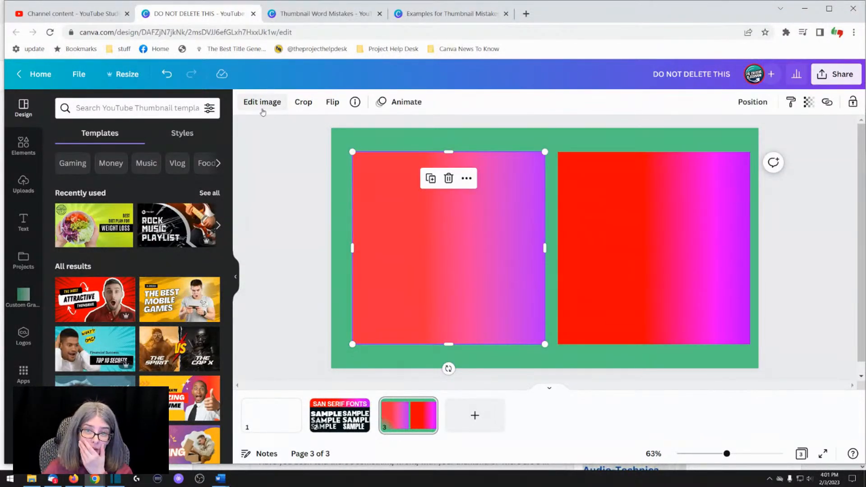
left_click(448, 178)
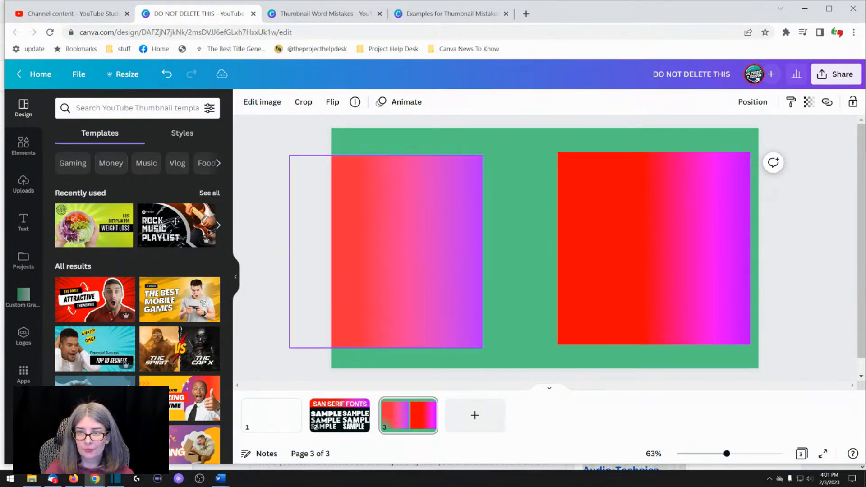
left_click(663, 226)
left_click(635, 178)
left_click_drag(650, 203, 448, 244)
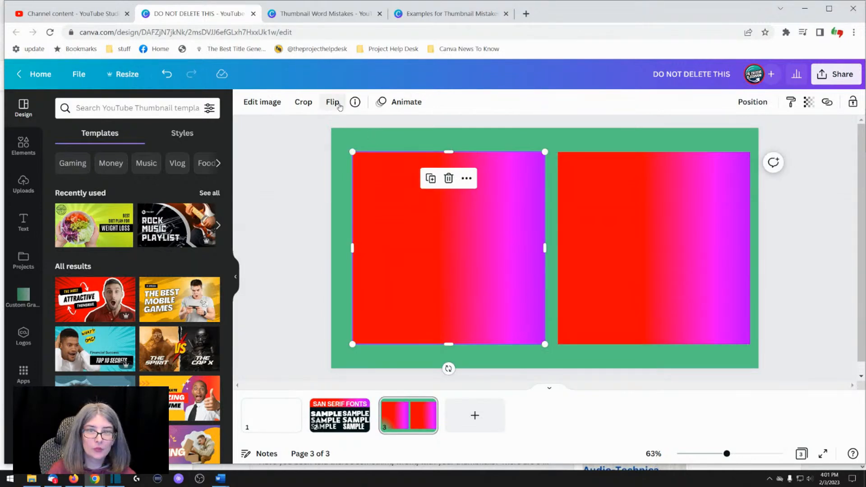
left_click(272, 104)
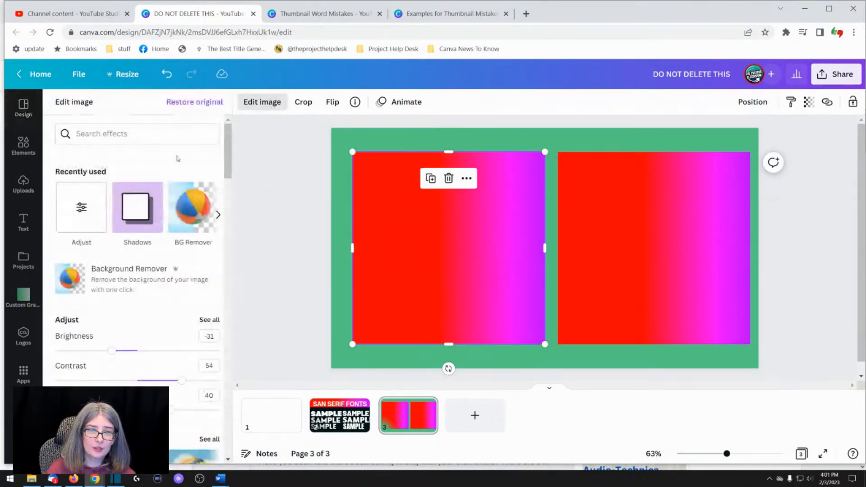
Step: Search the image effects for "color", show all ColorMix presets, and try Parakeet on the left gradient
left_click(140, 135)
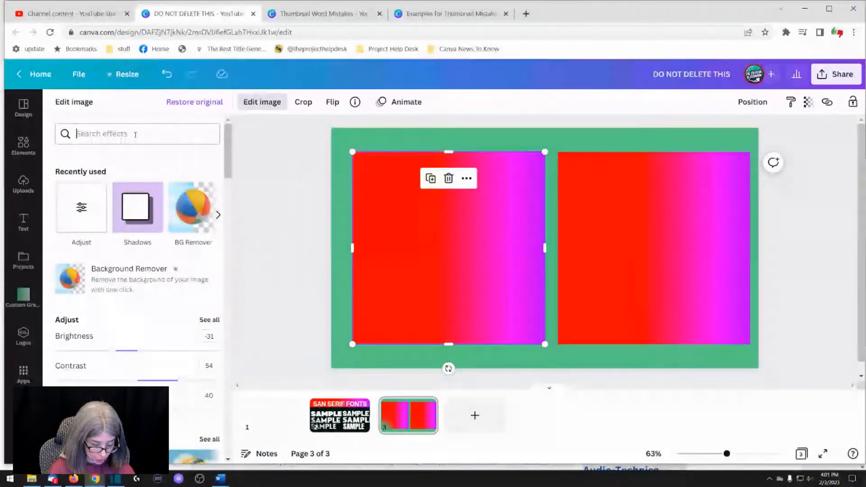
type("color")
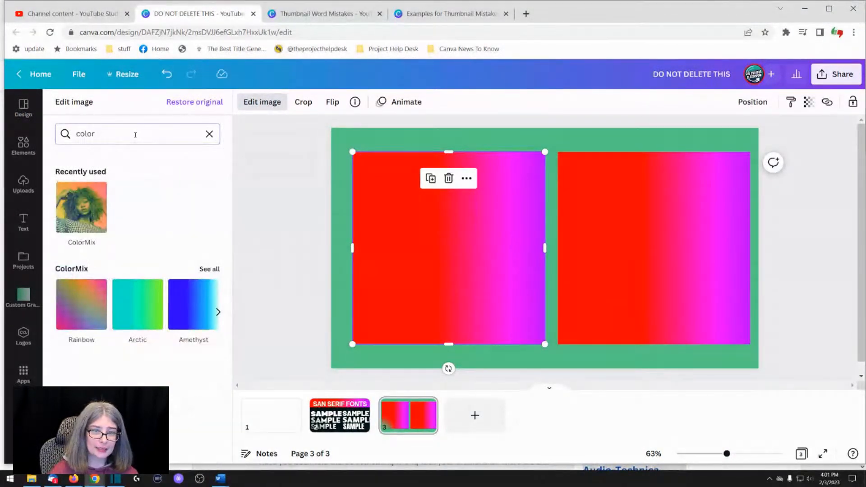
left_click(209, 269)
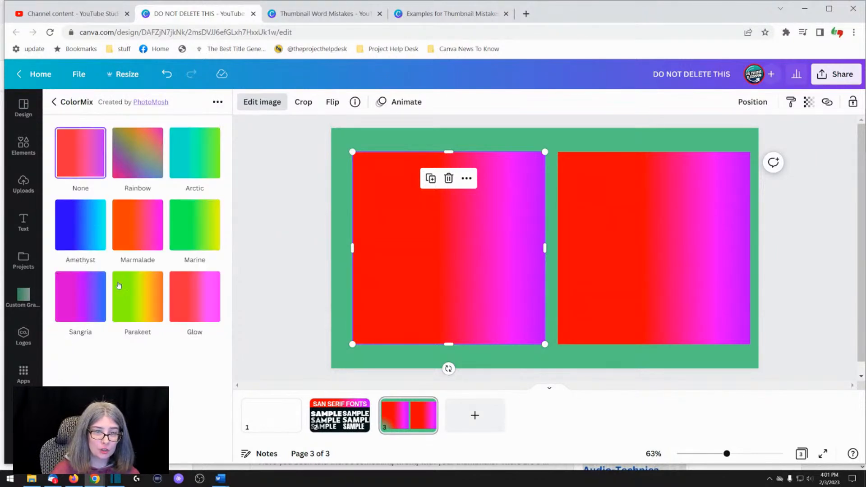
left_click(132, 306)
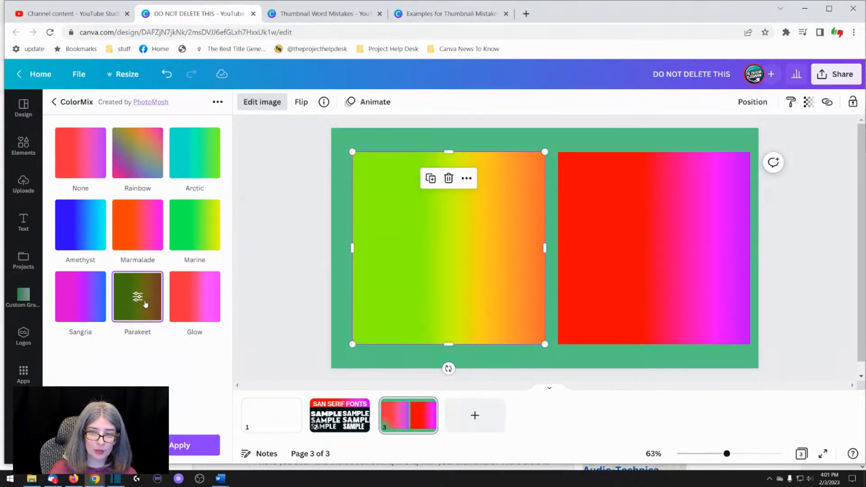
Step: Try the Sangria, Amethyst, Marmalade, Marine, Arctic, Rainbow and Glow ColorMix presets on the left gradient
left_click(83, 309)
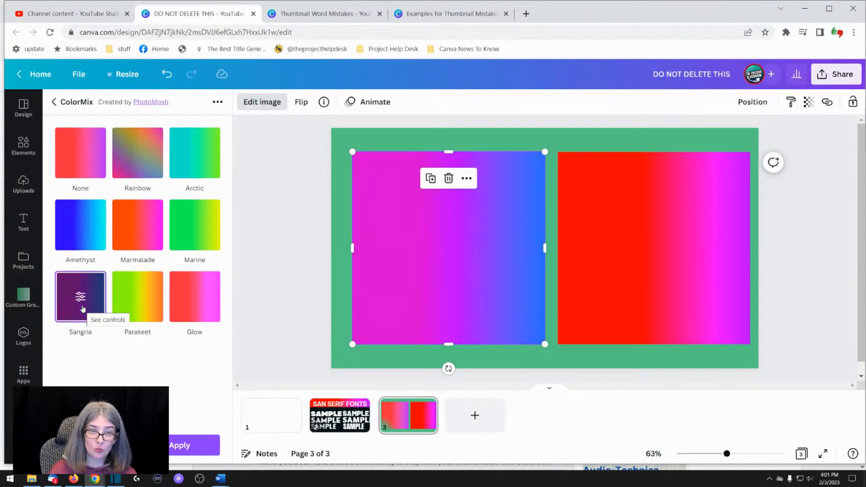
left_click(75, 239)
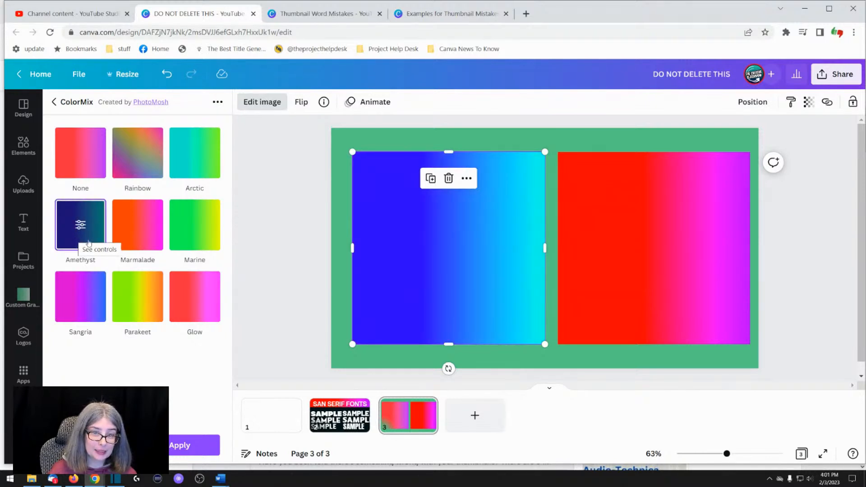
left_click(133, 234)
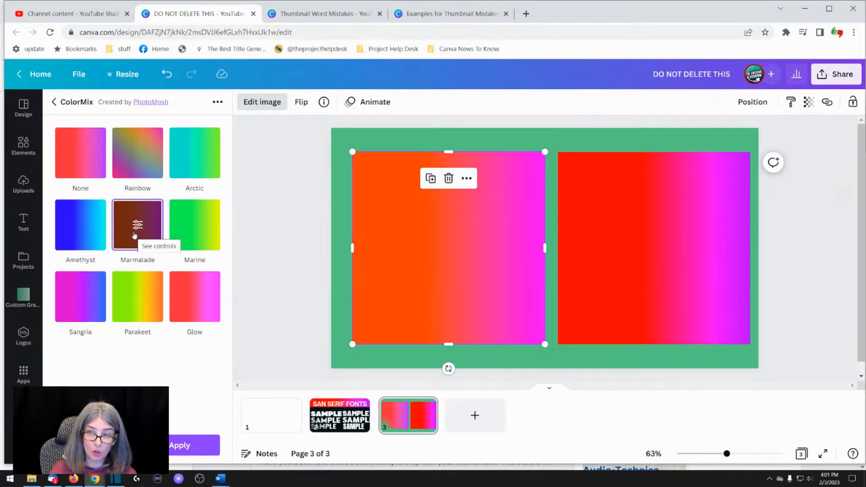
left_click(198, 233)
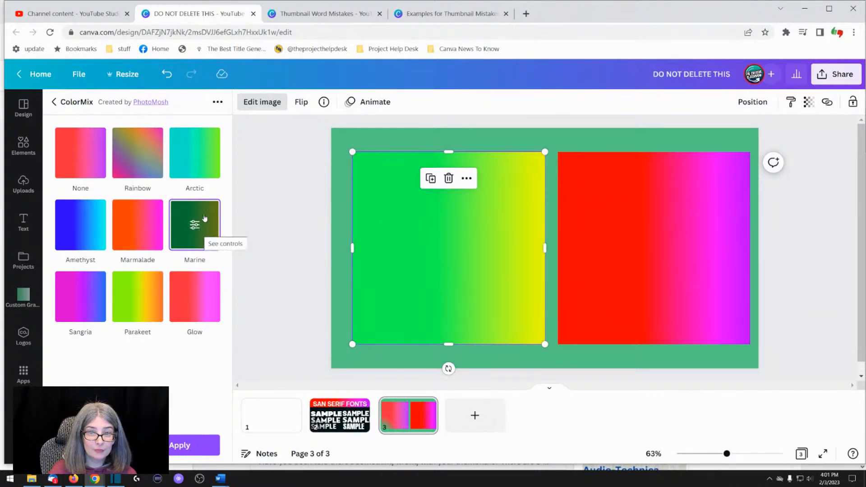
left_click(203, 159)
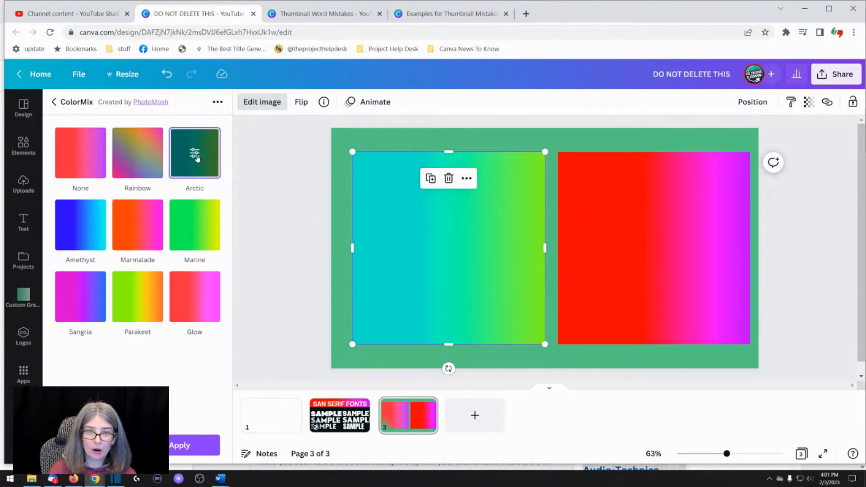
left_click(138, 164)
left_click(198, 297)
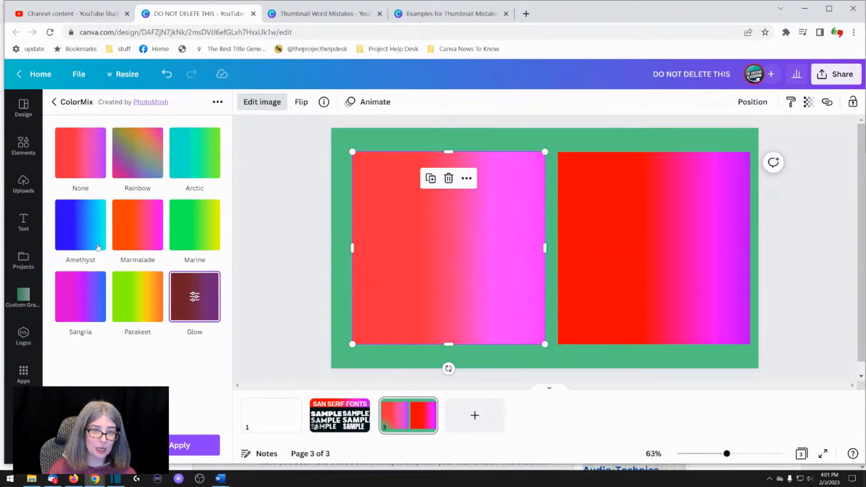
Step: Give the left gradient the Parakeet ColorMix preset with its hue adjusted to -0.3
left_click(147, 302)
left_click(138, 296)
left_click_drag(145, 169, 112, 173)
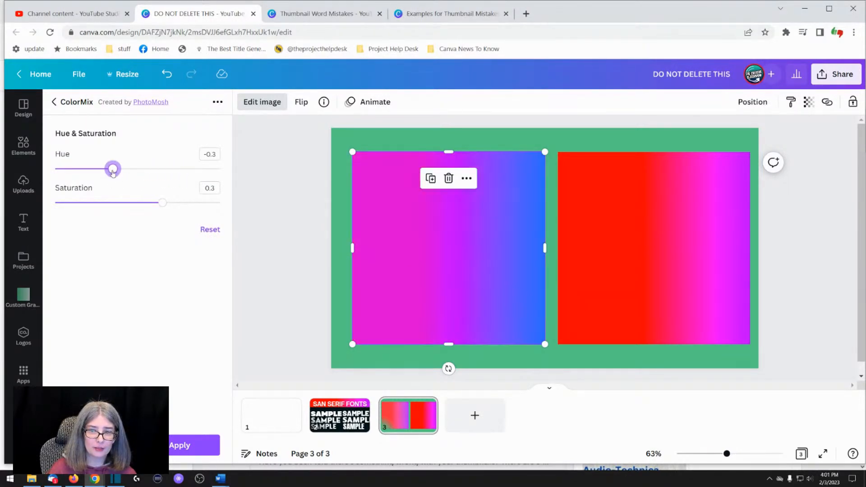
left_click(290, 186)
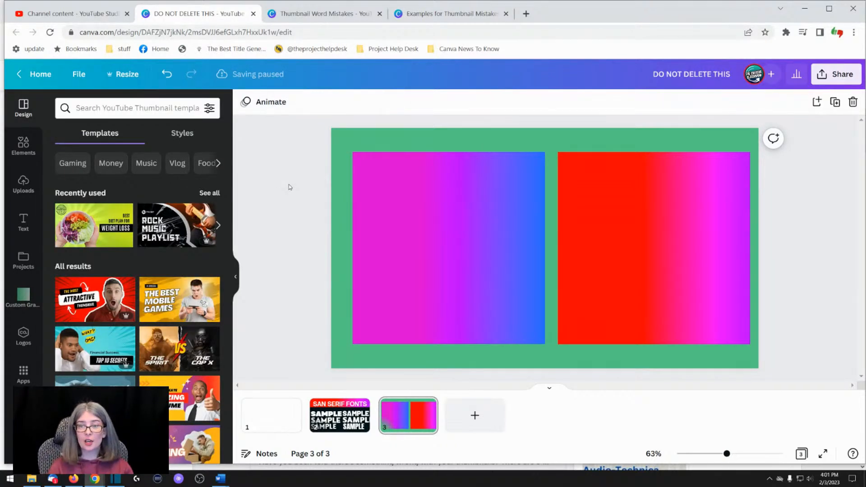
Step: Delete the recoloured magenta-to-blue gradient from the green page
left_click(436, 198)
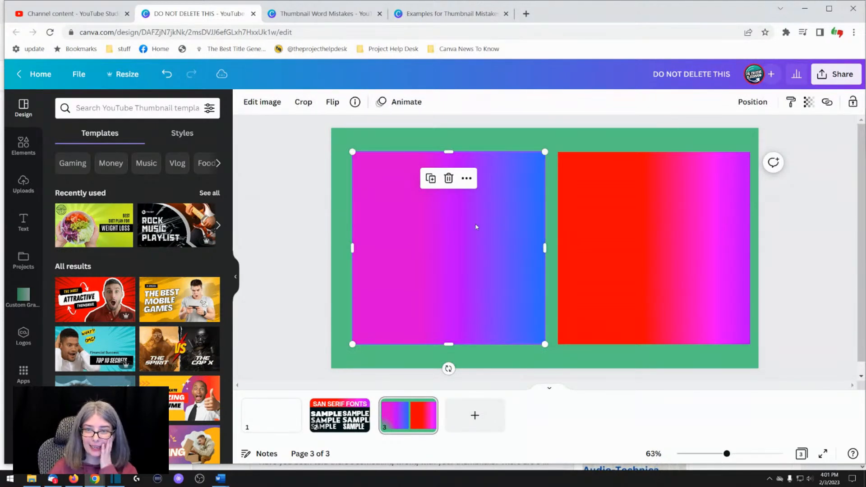
left_click_drag(451, 236, 369, 236)
key("Delete")
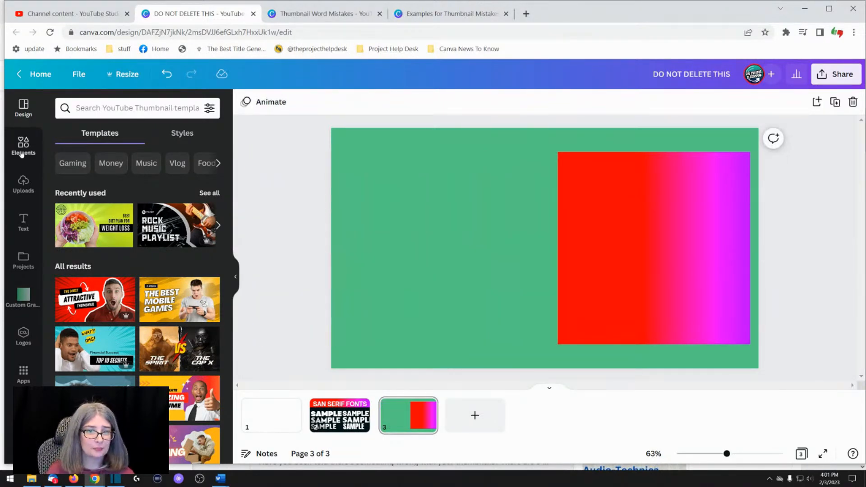
Step: Search the design elements for "curve" and narrow the results to frames
left_click(25, 145)
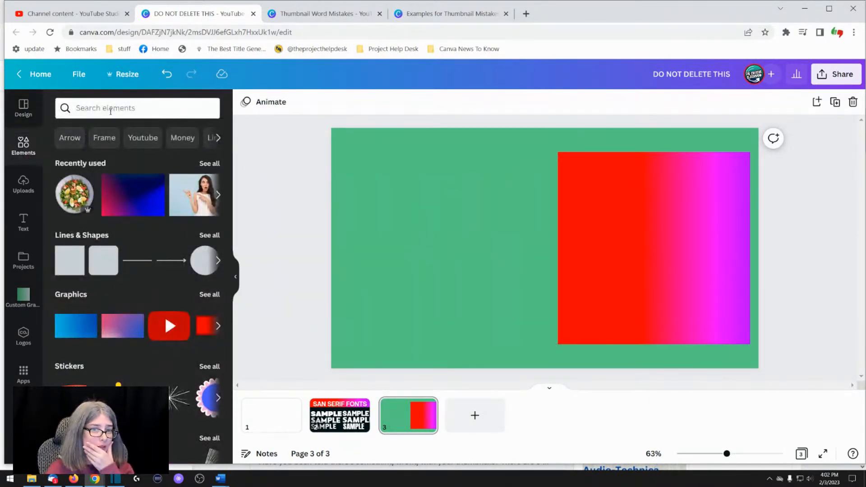
scroll(120, 282, "down", 5)
scroll(119, 283, "down", 10)
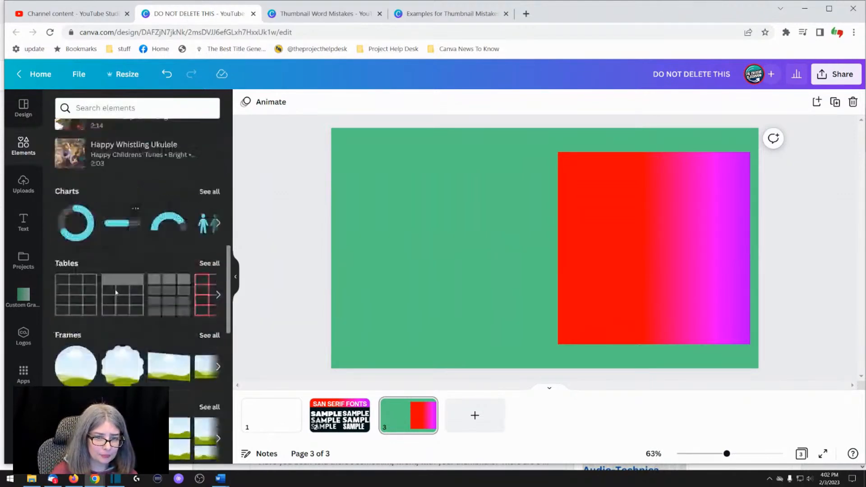
scroll(66, 289, "down", 3)
scroll(66, 253, "up", 3)
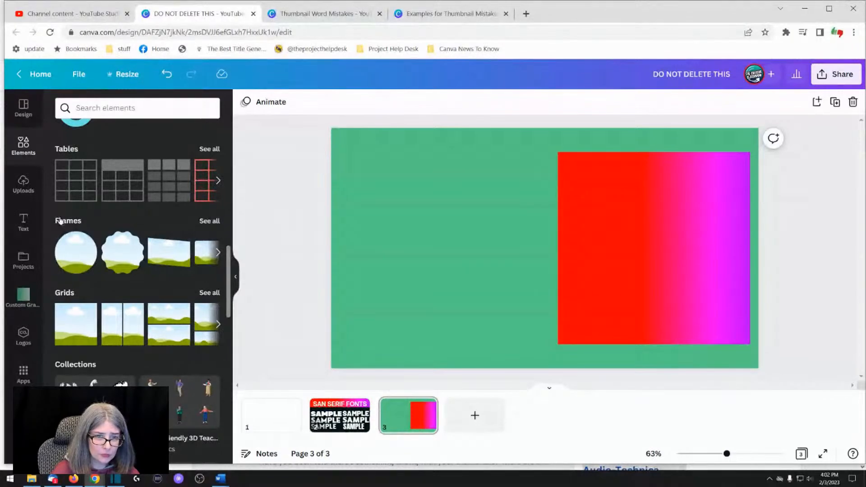
scroll(173, 216, "up", 15)
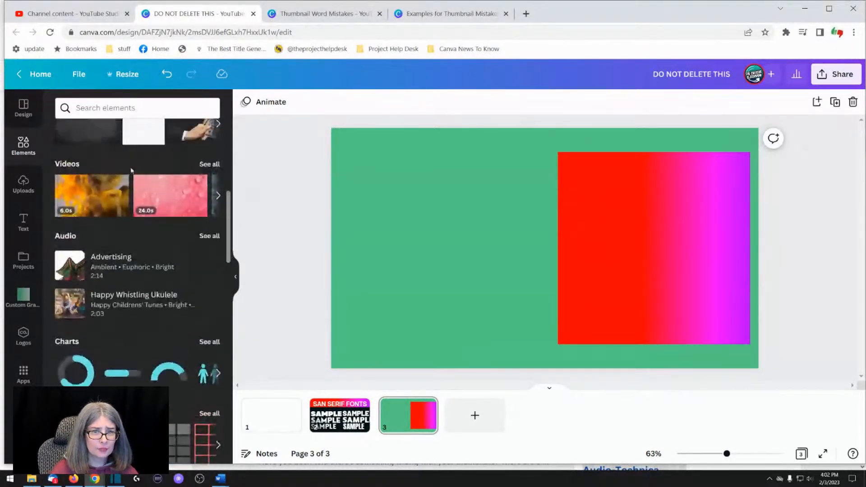
left_click(104, 107)
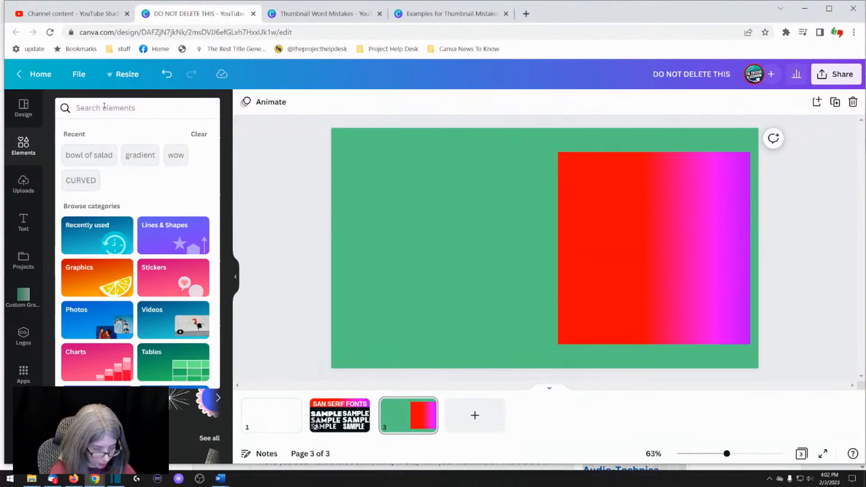
type("curve")
key("Return")
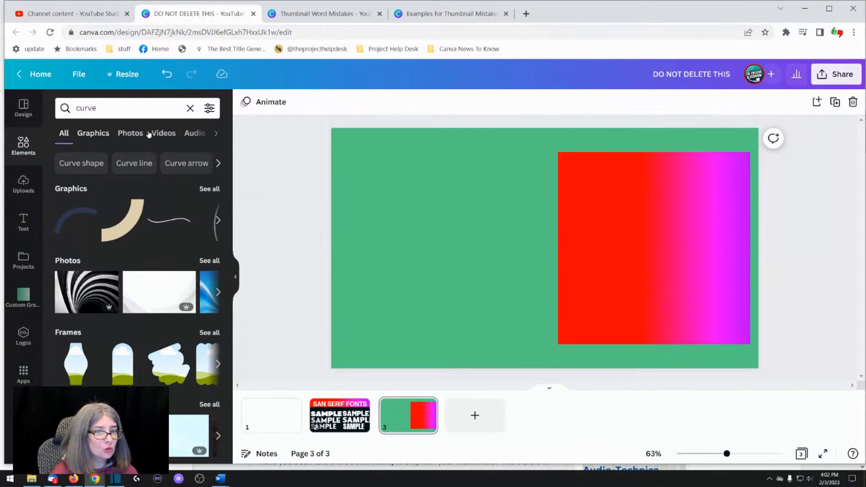
left_click(216, 134)
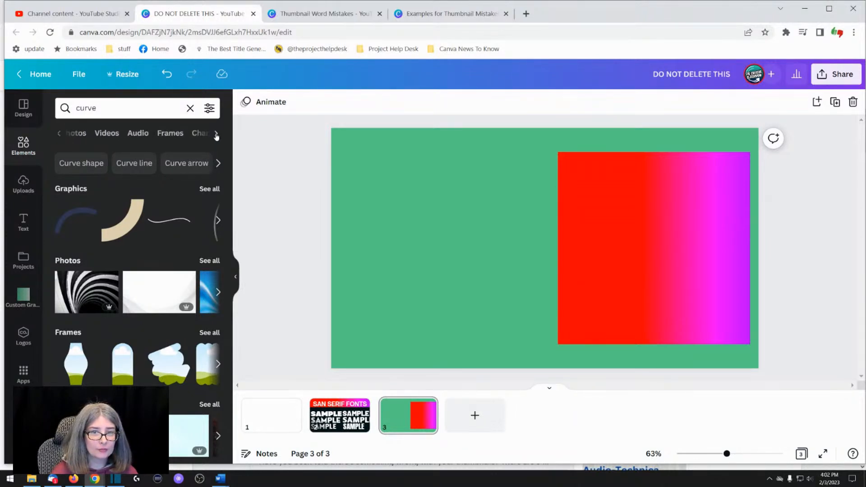
left_click(170, 135)
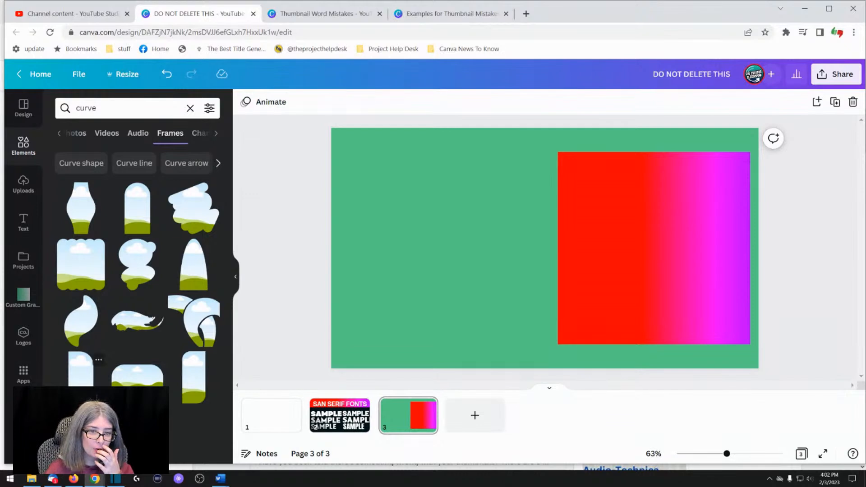
Step: Add the tall frame with one rounded upper-right corner and enlarge it on the left half of the page
left_click(81, 370)
left_click_drag(533, 273, 418, 274)
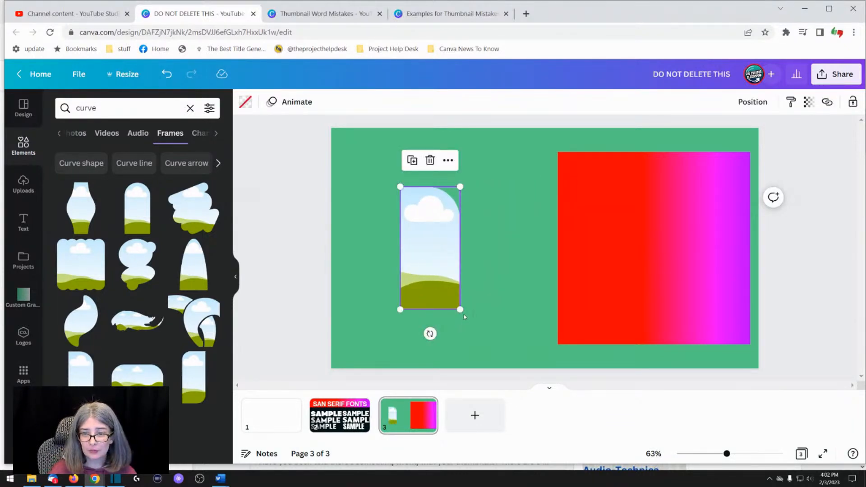
left_click_drag(460, 309, 492, 377)
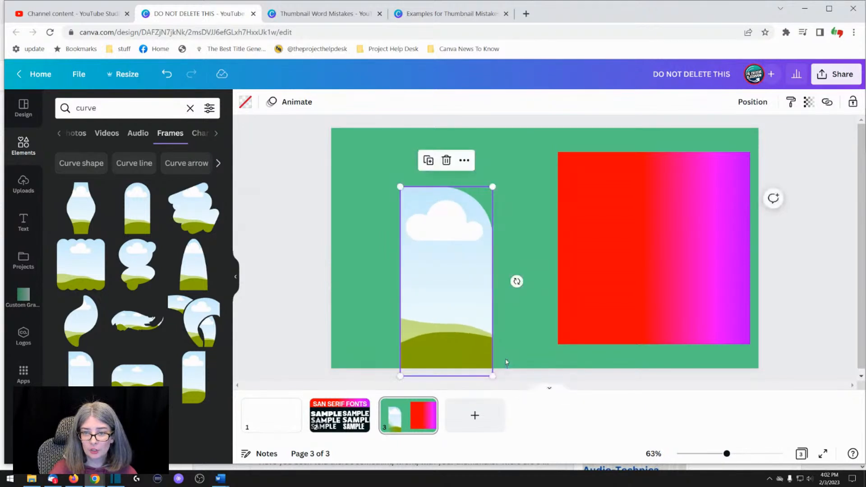
left_click_drag(492, 186, 519, 156)
left_click_drag(456, 228, 451, 203)
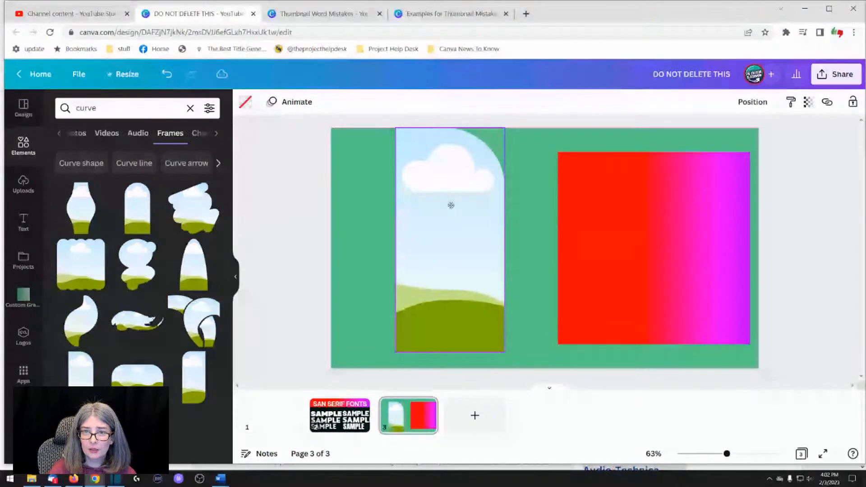
Step: Place the red-to-magenta gradient inside the curved frame and align the frame with the page's lower-left corner
left_click(633, 238)
left_click_drag(632, 238, 487, 244)
left_click(601, 255)
left_click(432, 285)
left_click_drag(431, 284, 370, 288)
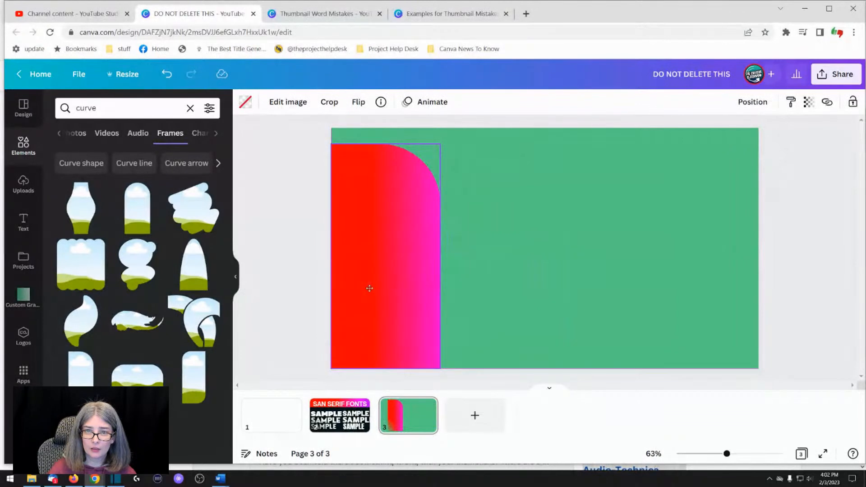
left_click(510, 280)
Step: Apply the framed gradient's colours to the page repeatedly, stopping at a pinkish-red background
left_click(366, 212)
right_click(366, 212)
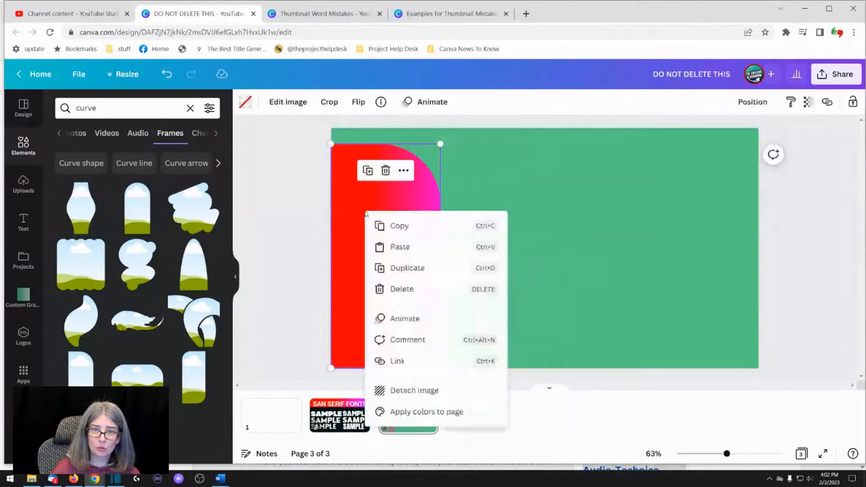
left_click(441, 410)
left_click(445, 290)
right_click(359, 247)
left_click(417, 446)
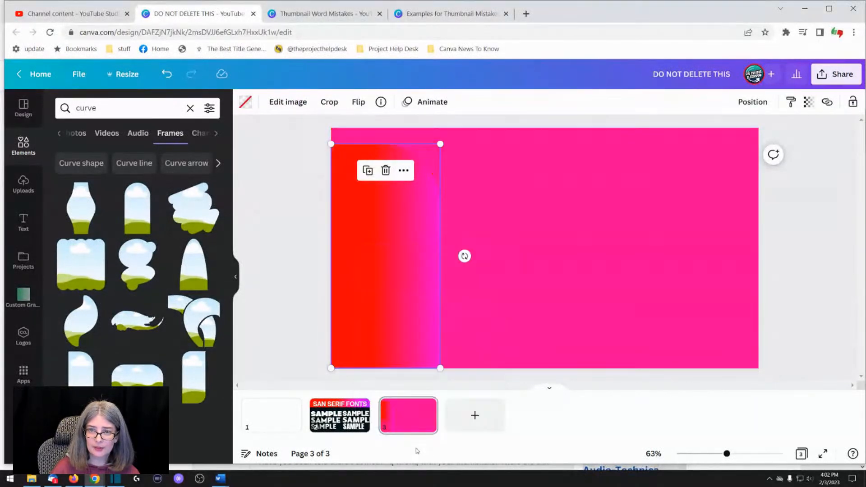
right_click(380, 300)
left_click(434, 447)
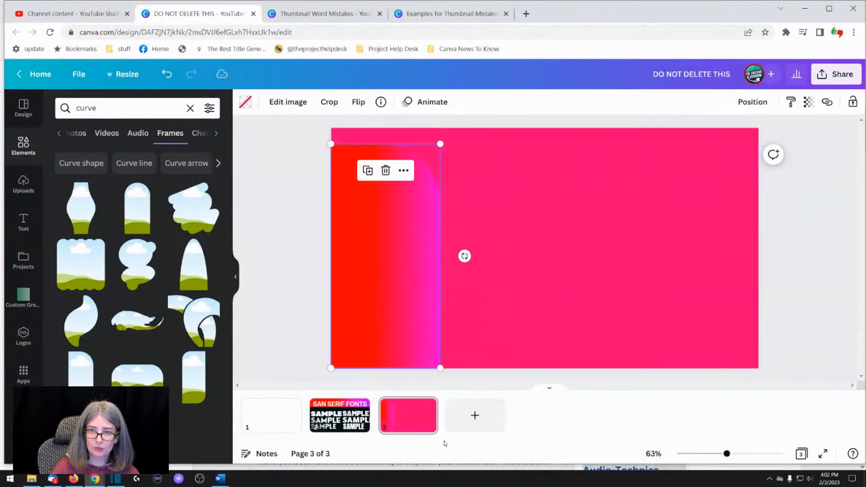
left_click(528, 294)
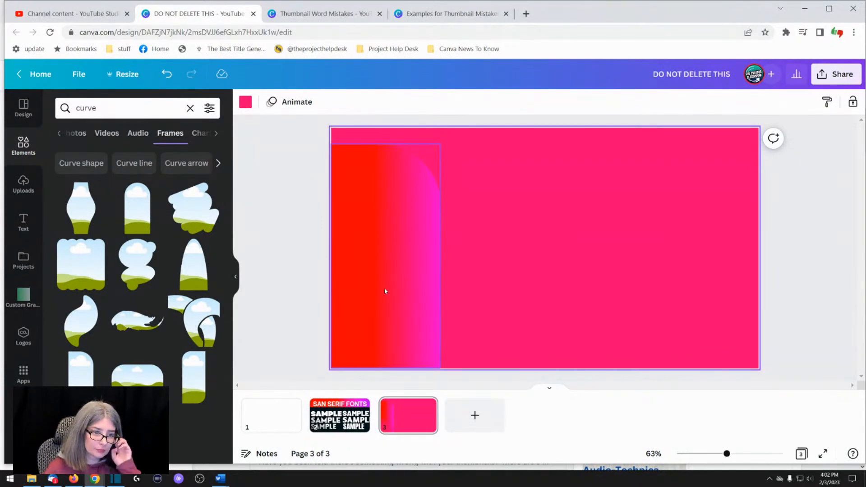
Step: Duplicate the curved gradient frame and set the copy level with the original, shifted slightly to its right
left_click(343, 301)
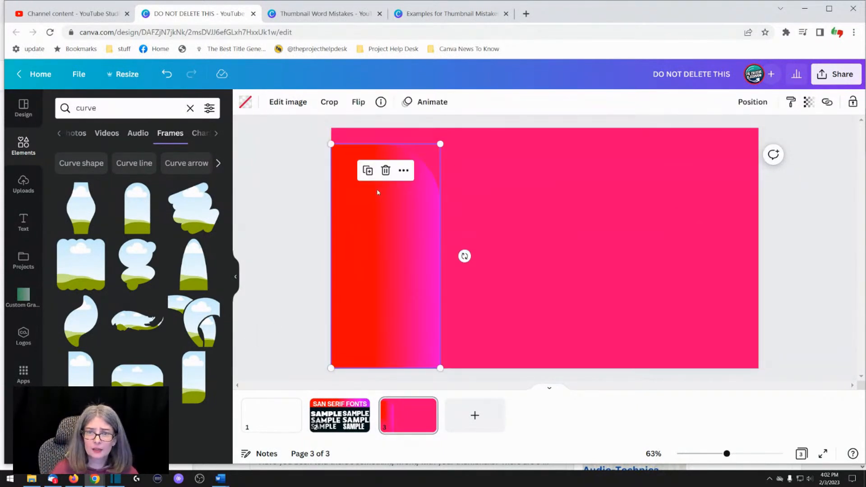
left_click(367, 170)
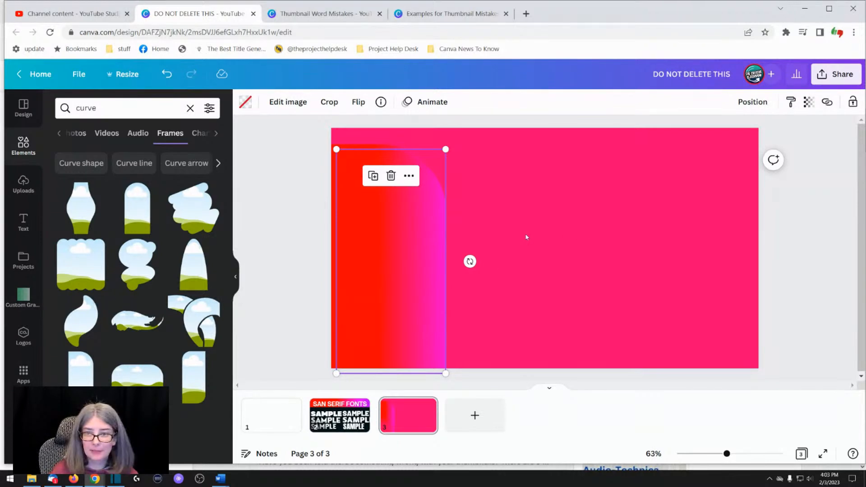
left_click_drag(360, 247, 358, 238)
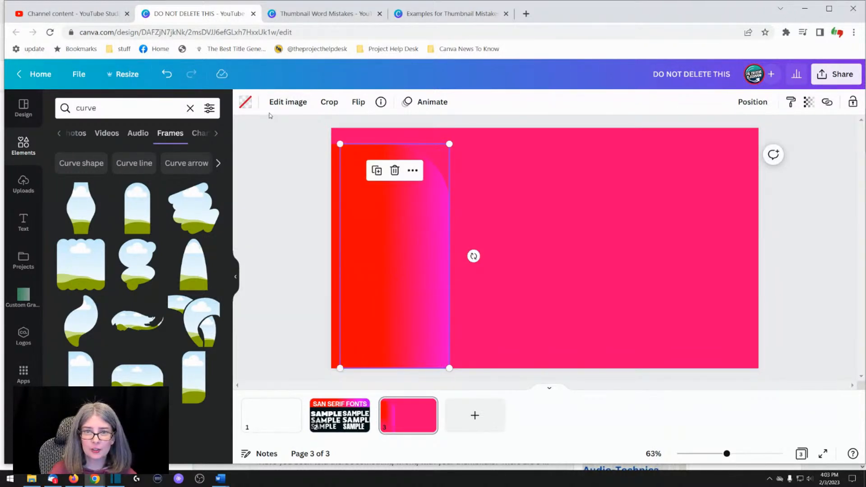
Step: Fill the duplicated curved frame with black from the default colours
left_click(246, 102)
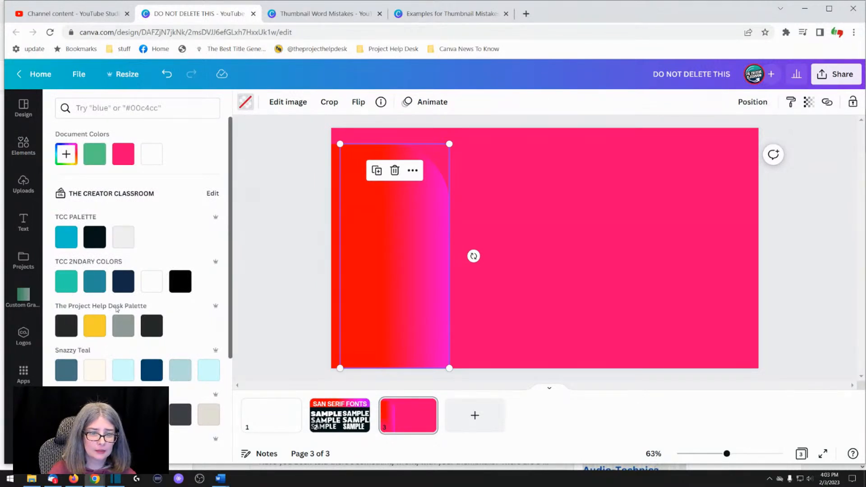
scroll(117, 309, "down", 5)
left_click(66, 352)
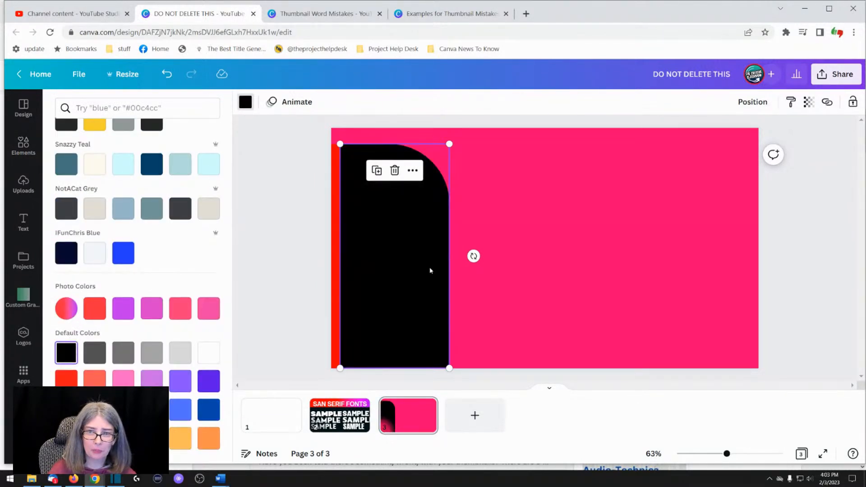
Step: Send the black curved frame behind the gradient frame so that it forms a dark edge along the curve
right_click(406, 263)
left_click(445, 309)
left_click(590, 255)
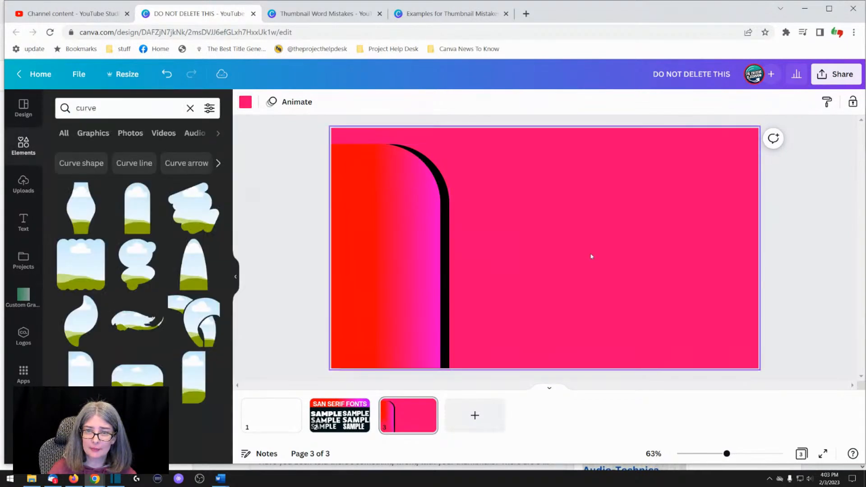
Step: Nudge the black curved frame left in small increments to narrow its edge along the gradient frame
left_click(450, 205)
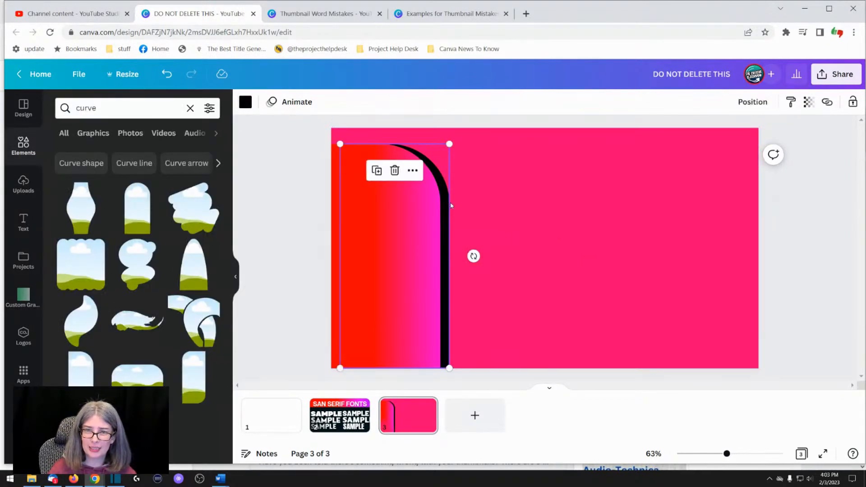
key("Left")
key("Left")
key("Left")
key("Left")
key("Left")
key("Left")
key("Left")
key("Left")
key("Left")
key("Left")
key("Left")
key("Left")
key("Left")
key("Left")
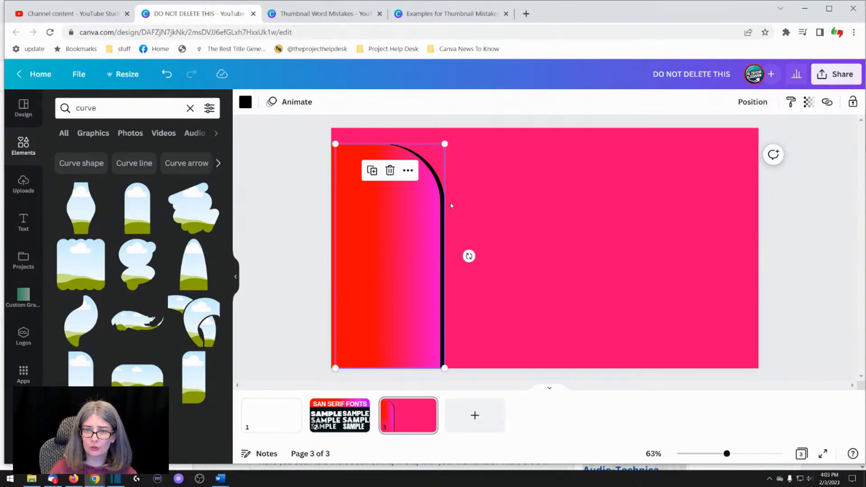
left_click(550, 242)
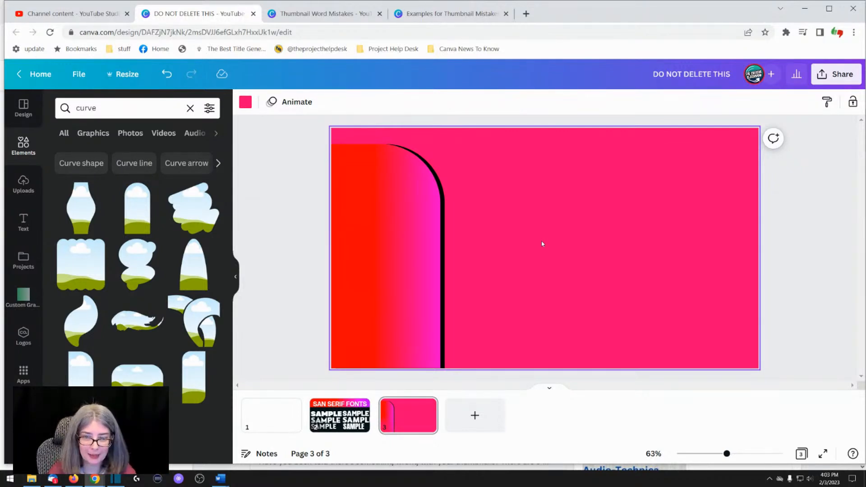
Step: Delete both curved frames from the third page and clear its pinkish-red background
left_click_drag(424, 263, 148, 259)
left_click(372, 284)
key("Delete")
left_click(612, 313)
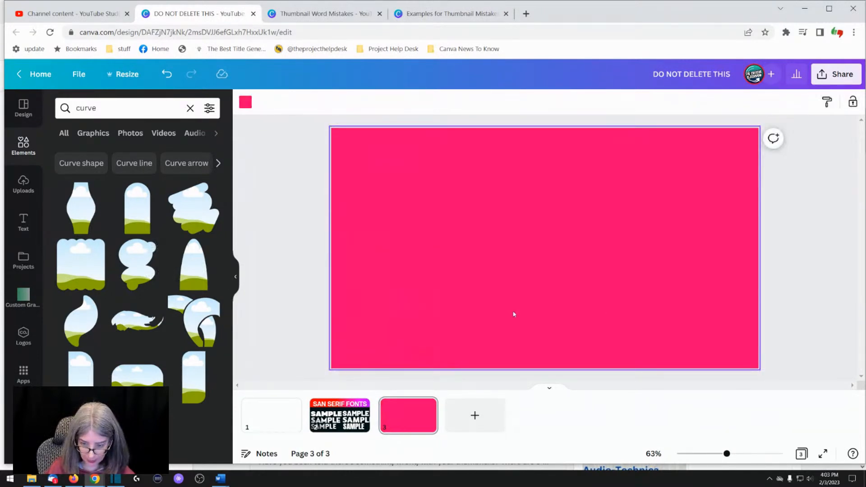
key("Delete")
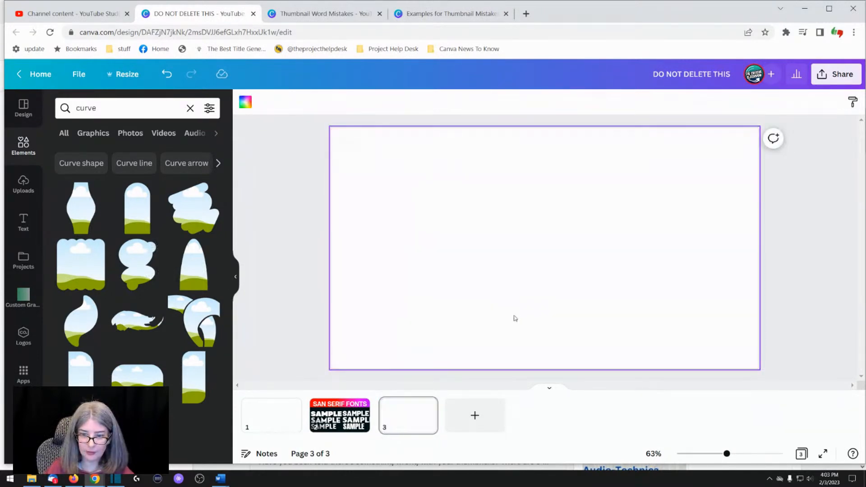
Step: Delete the two blank pages, keeping only the SAN SERIF FONTS page, and return to the Canva home page
left_click(286, 427)
key("Delete")
left_click(323, 424)
key("Delete")
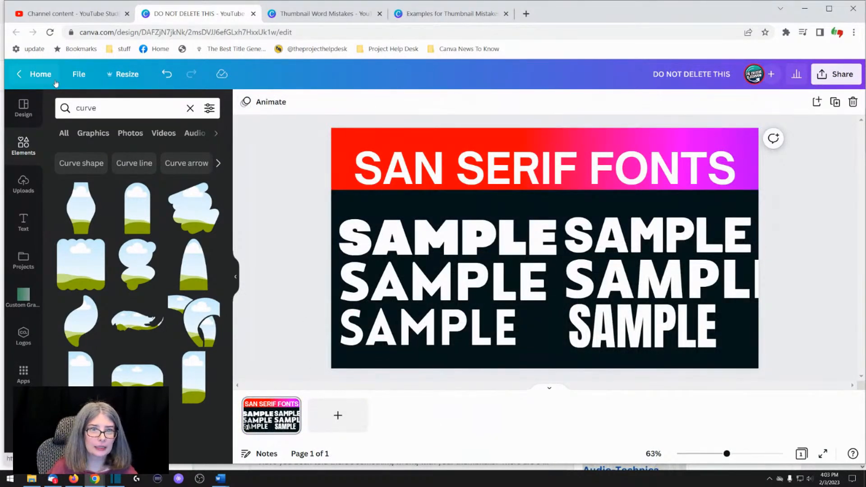
left_click(44, 79)
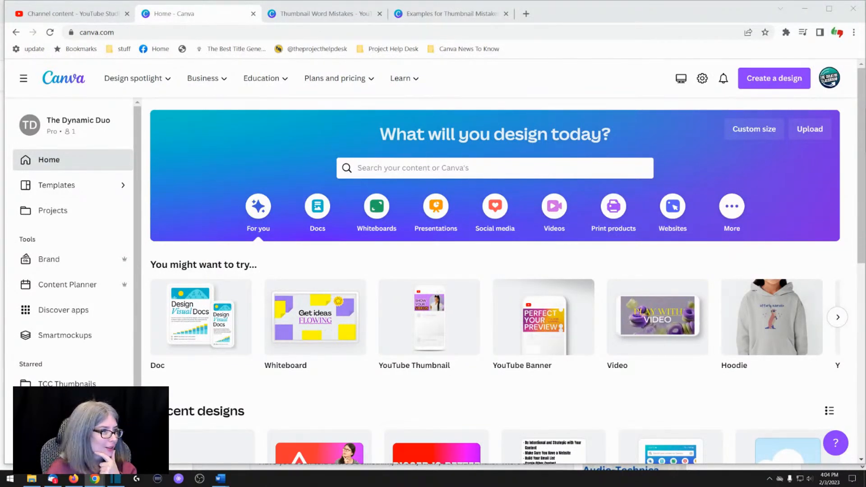
Step: Open youtube.com/thecreatorclassroom in the current browser tab and look through the channel's home page
left_click(295, 31)
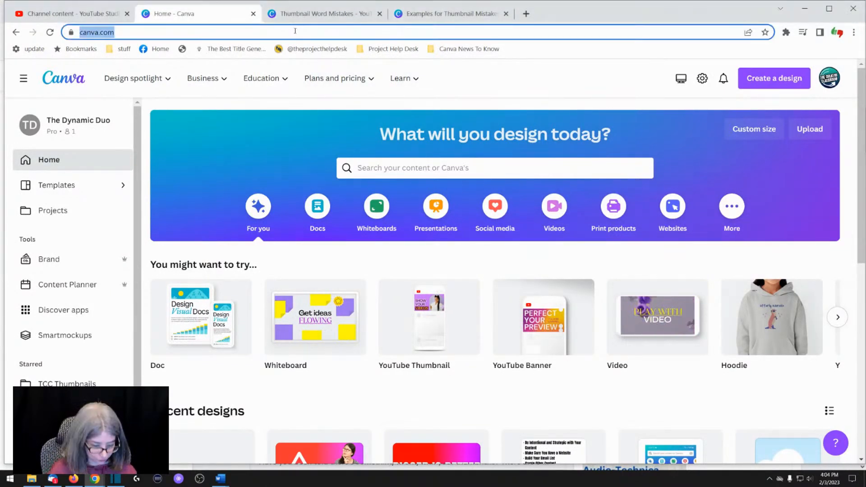
type("youtube.com/the")
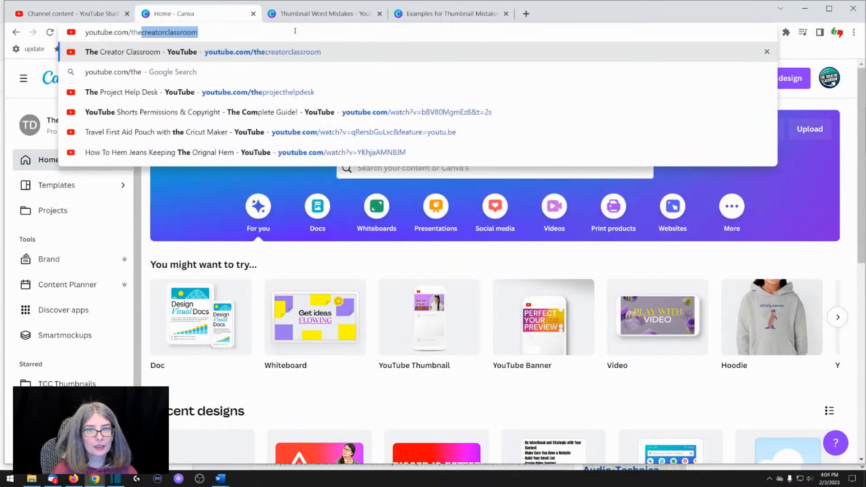
key("Return")
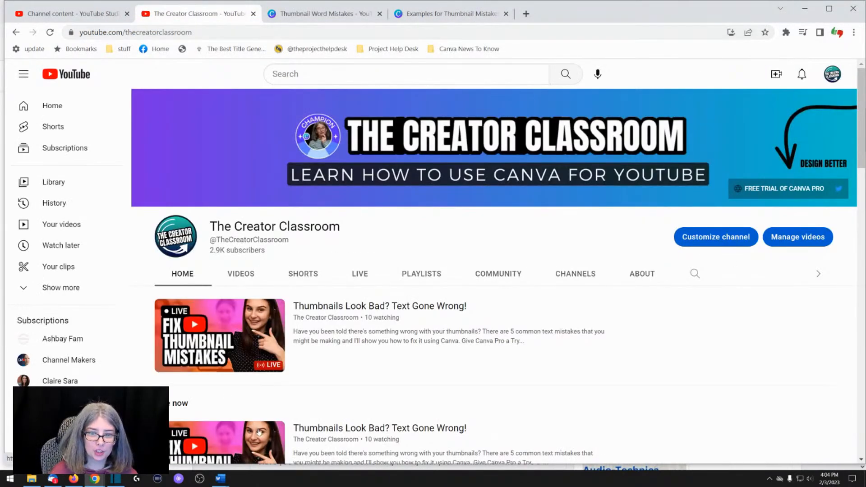
scroll(196, 307, "down", 2)
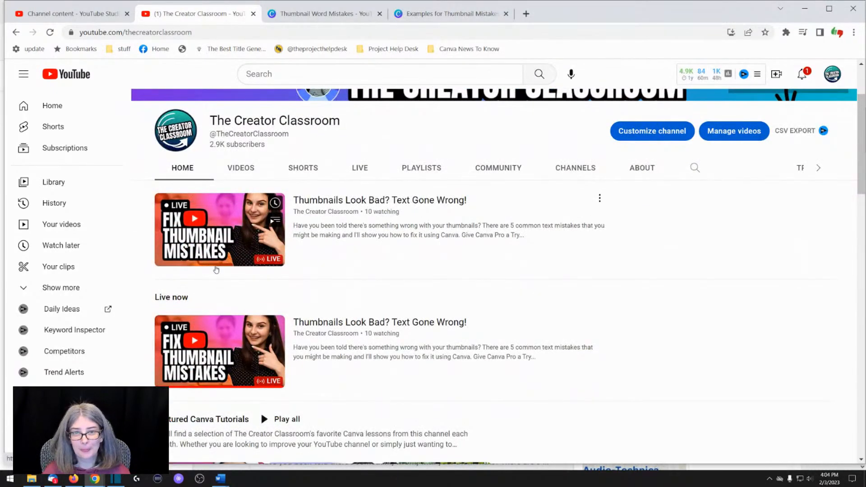
scroll(282, 296, "down", 3)
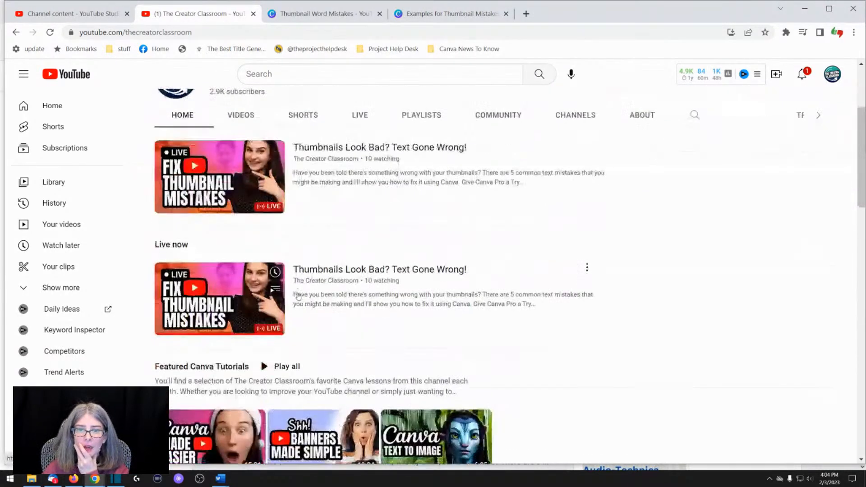
scroll(298, 295, "down", 1)
scroll(271, 261, "up", 5)
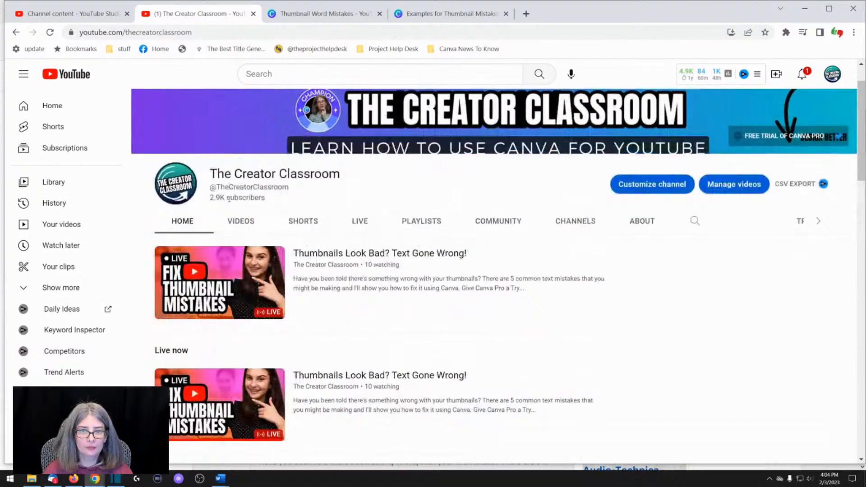
Step: From the channel's videos, copy the share link of "Master YouTube Titles with Canva's AI Generator"
left_click(240, 225)
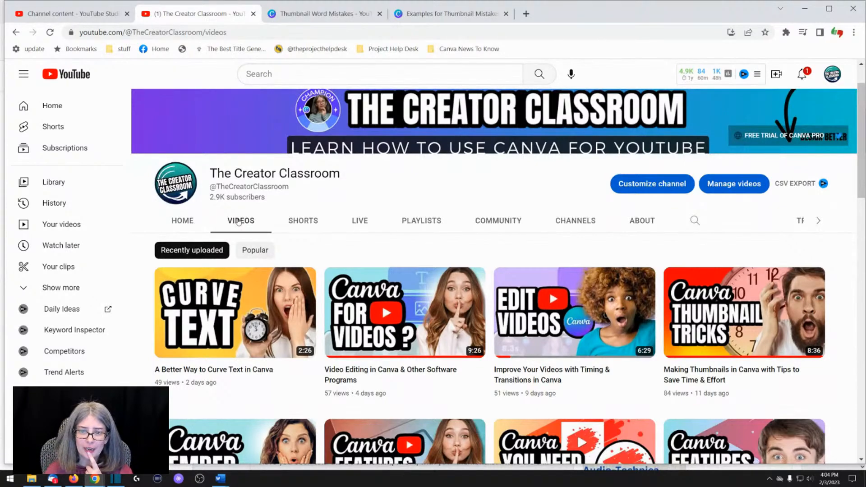
scroll(426, 339, "down", 5)
scroll(427, 339, "down", 3)
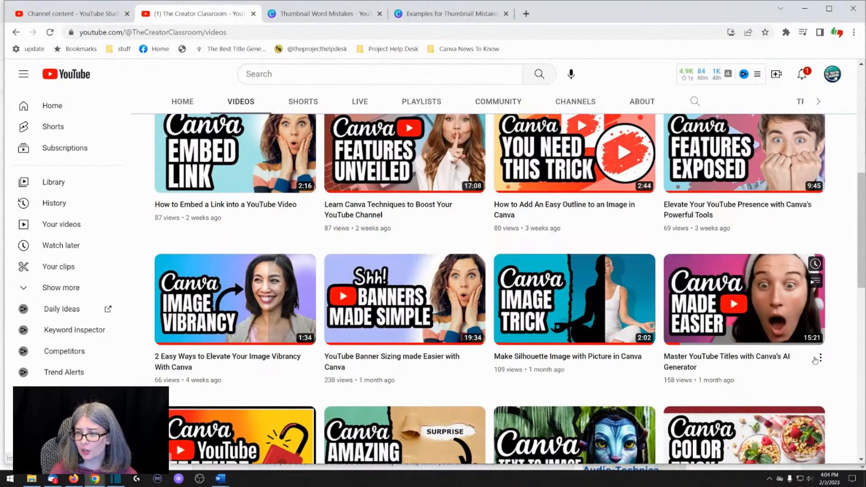
left_click(820, 359)
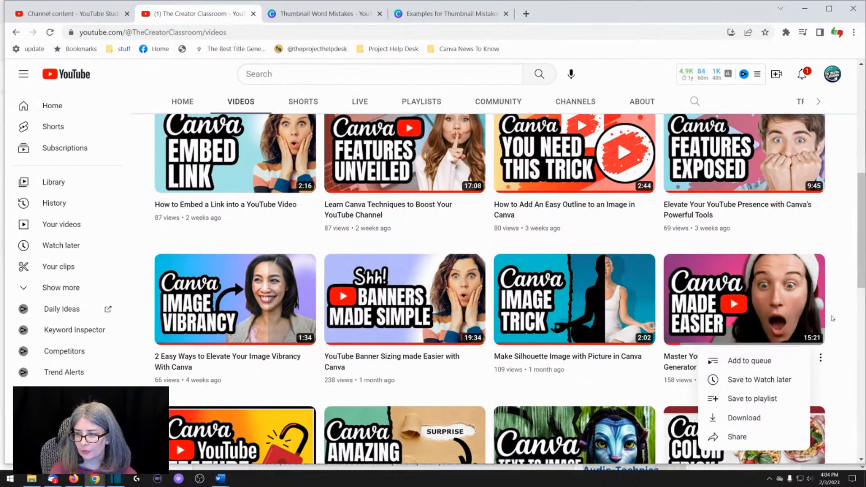
left_click(740, 437)
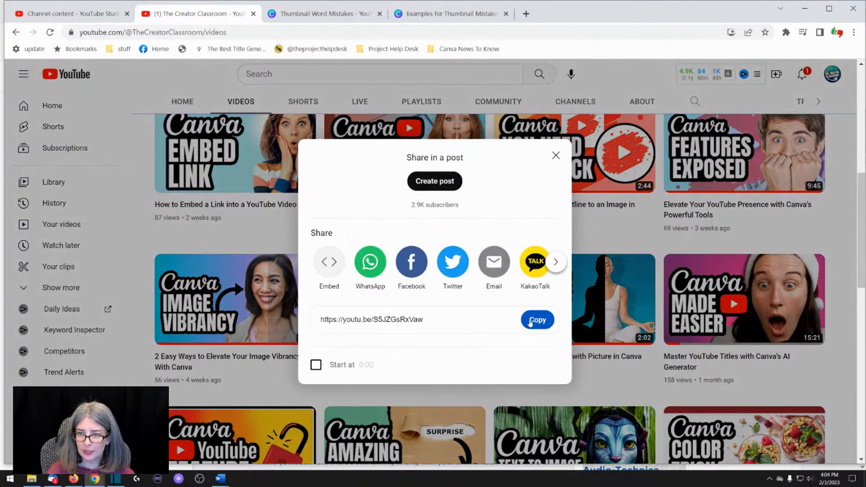
left_click(540, 321)
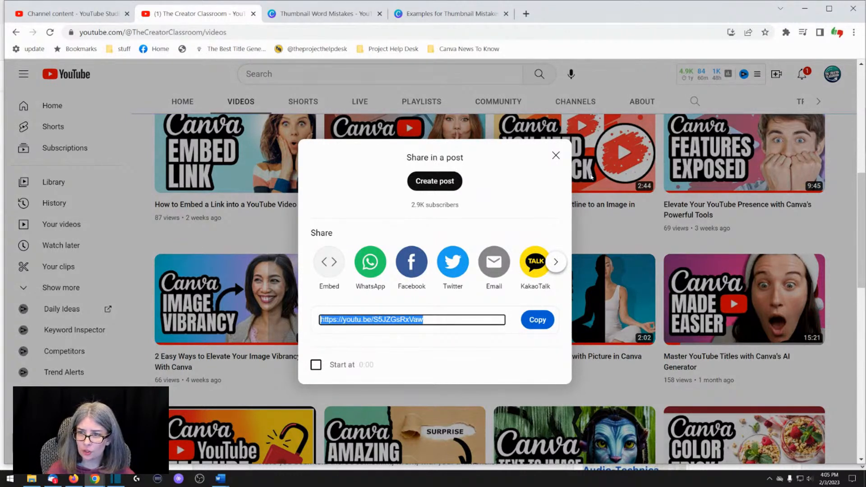
left_click(556, 156)
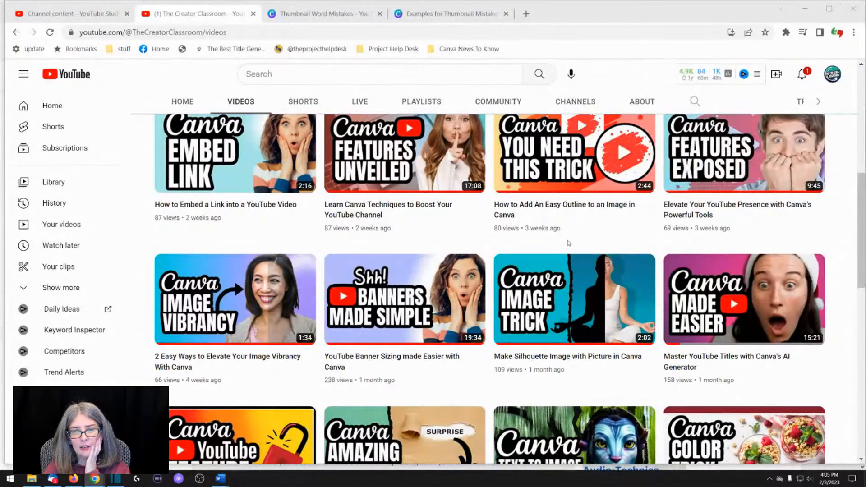
Step: Copy the share link of the video "Learn Canva Techniques to Boost Your YouTube Channel" and close the sharing dialog
scroll(568, 244, "up", 5)
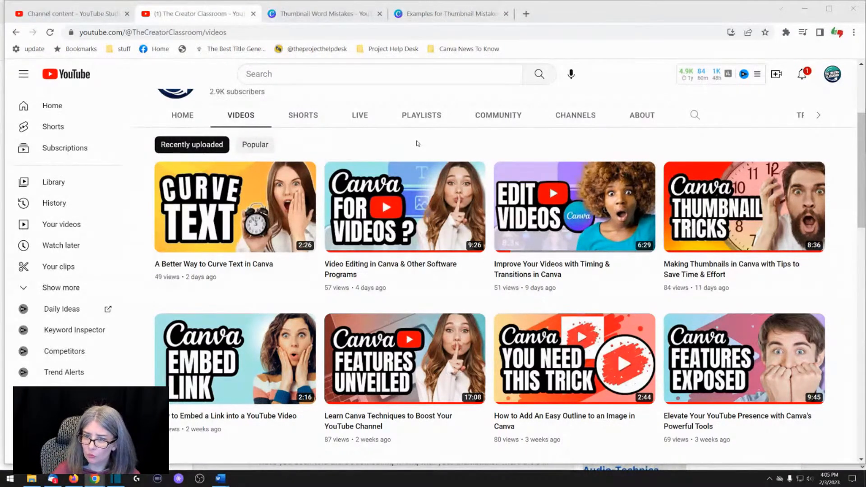
scroll(384, 359, "down", 1)
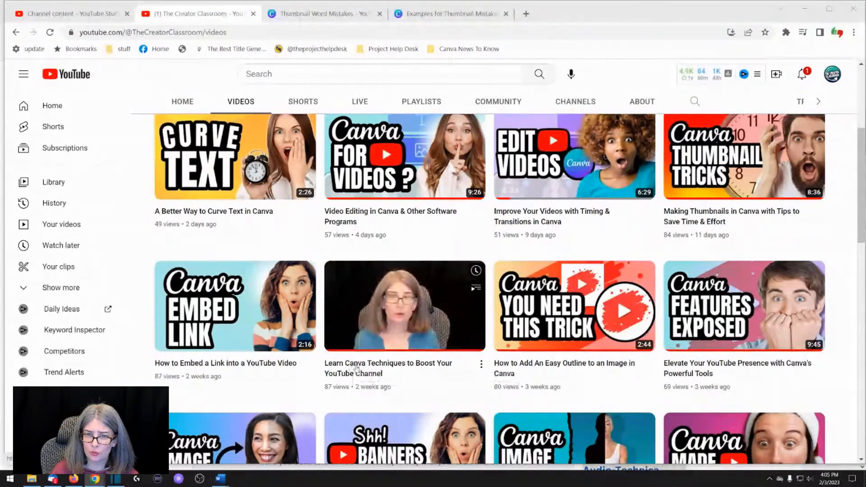
left_click(480, 364)
left_click(530, 444)
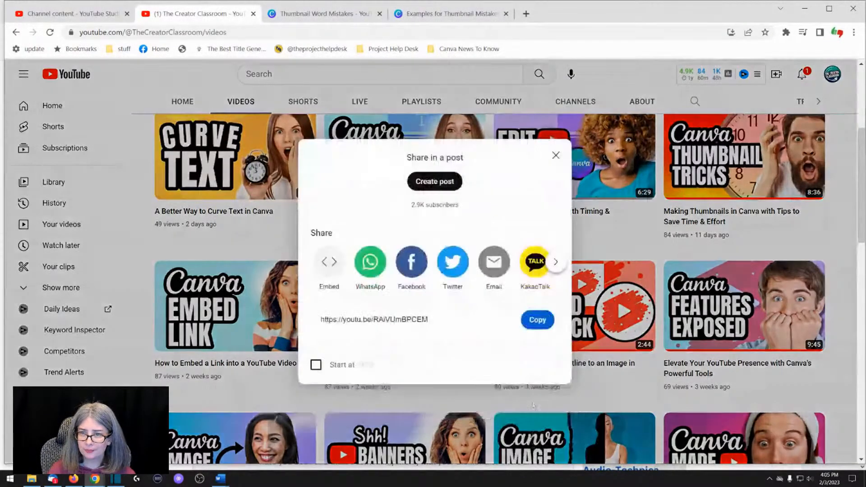
left_click(537, 320)
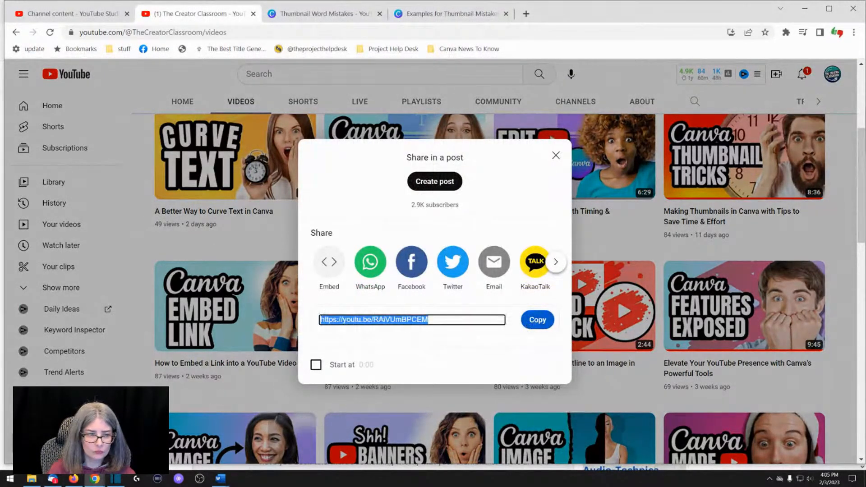
key("alt+Tab")
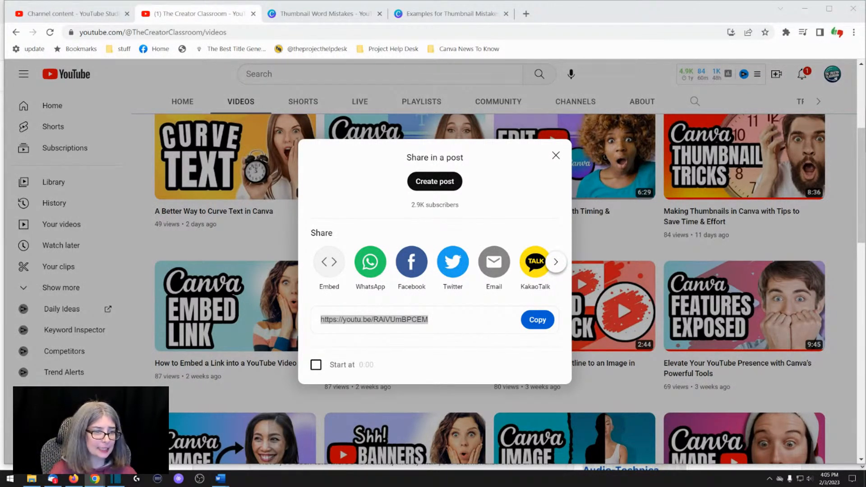
left_click(556, 156)
Step: Browse the channel's Shorts and its live streams
scroll(405, 334, "up", 1)
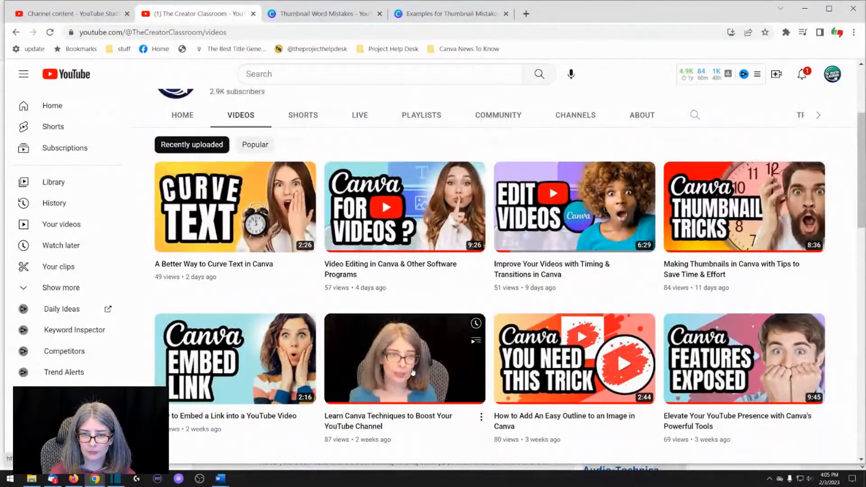
scroll(403, 412, "up", 1)
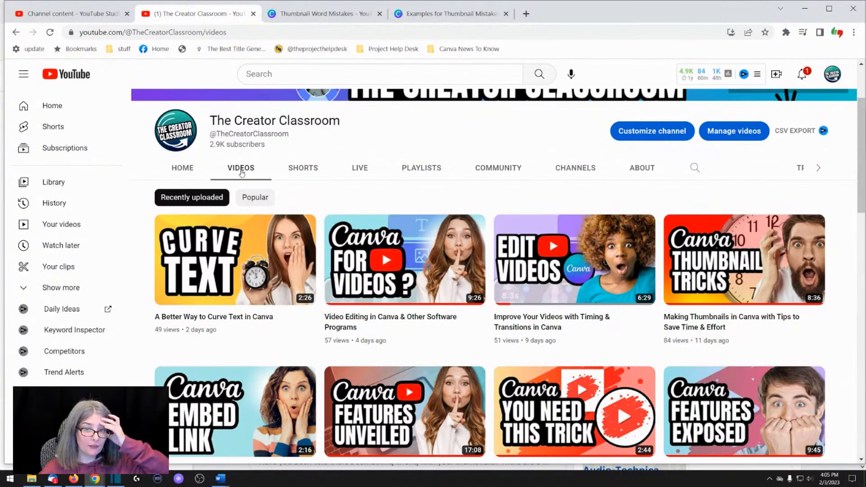
left_click(311, 176)
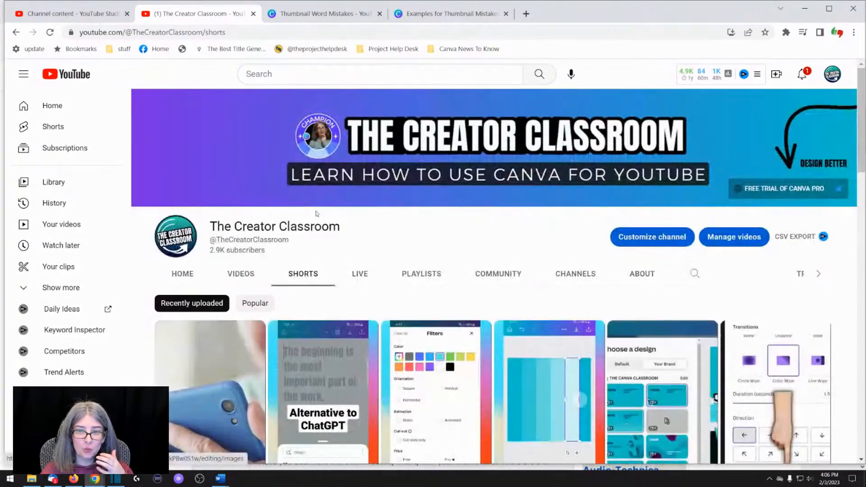
scroll(285, 251, "down", 2)
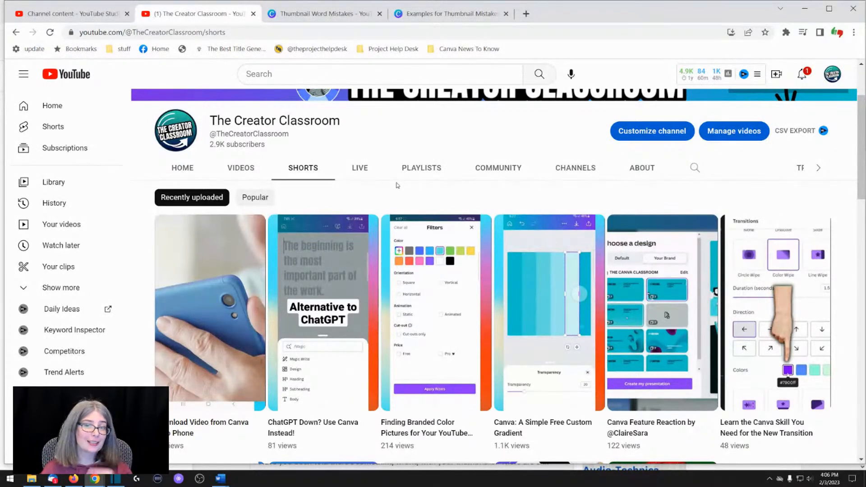
left_click(360, 168)
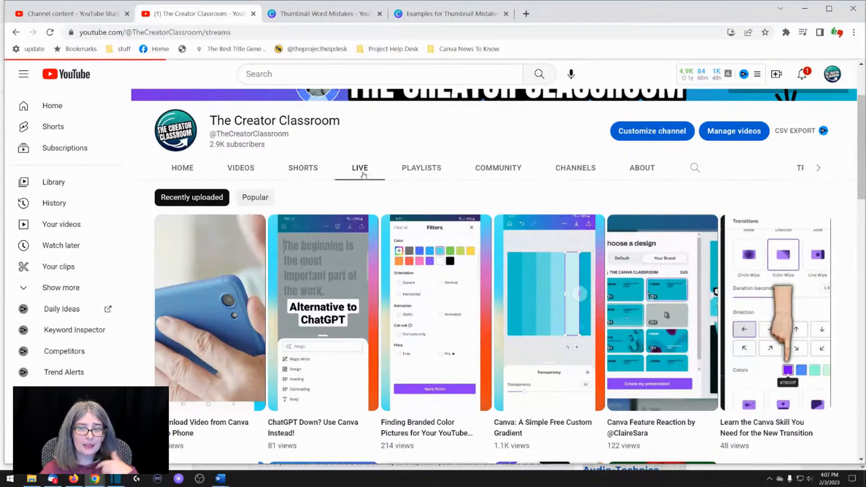
scroll(365, 252, "down", 1)
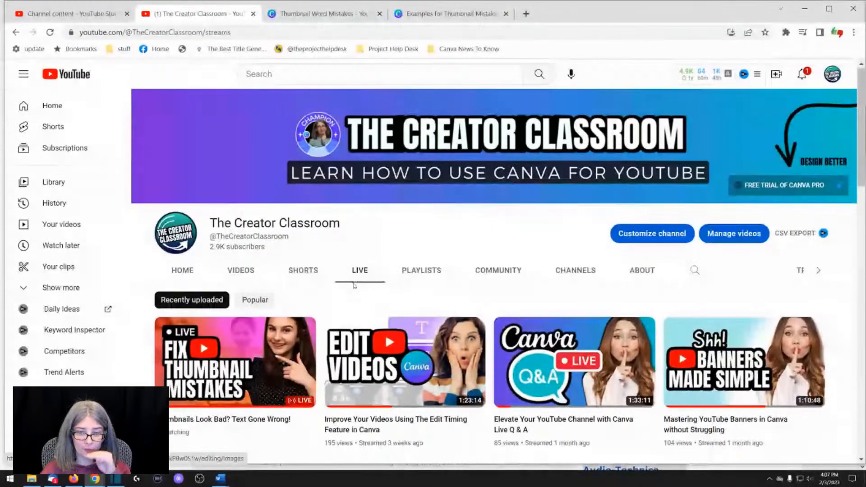
scroll(367, 271, "down", 1)
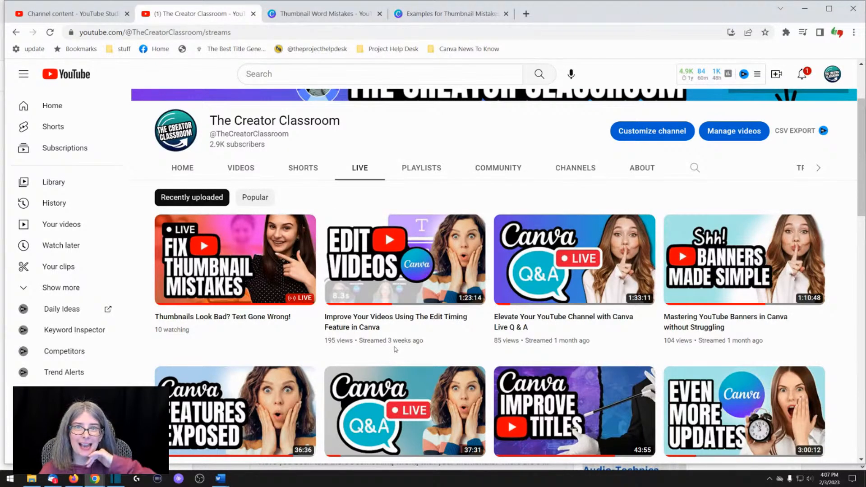
mouse_move(394, 345)
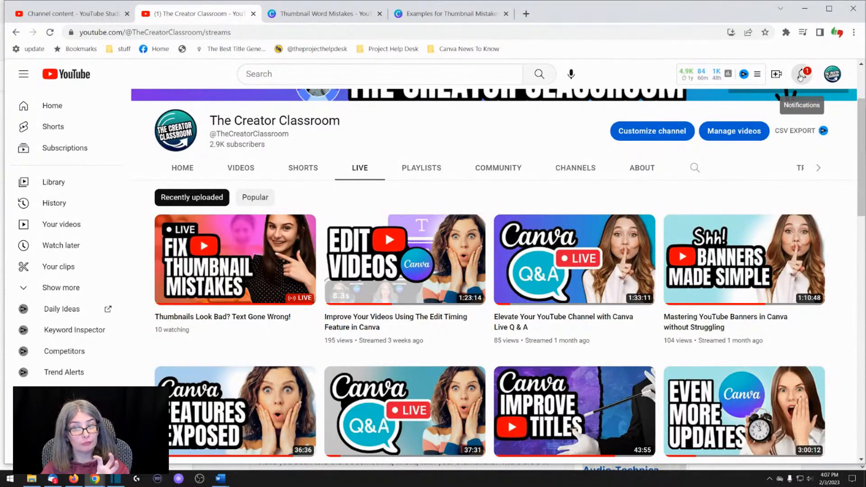
Step: View the channel's published community posts
left_click(499, 169)
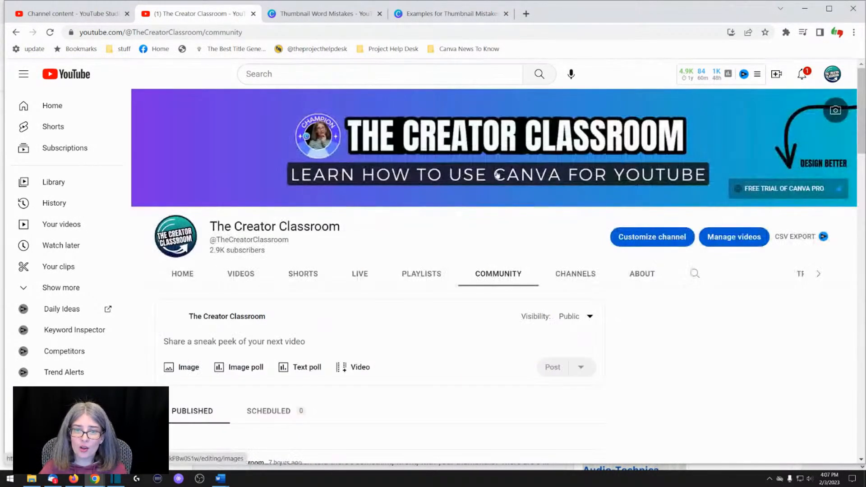
scroll(316, 336, "down", 2)
scroll(328, 338, "down", 3)
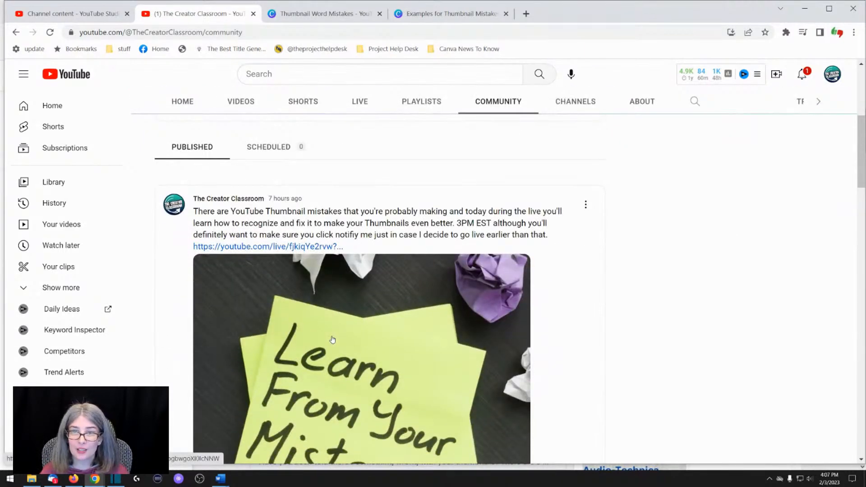
Step: Examine the community poll asking about viewers' biggest YouTube thumbnail struggle and how the votes split between its options
scroll(334, 340, "down", 1)
scroll(337, 344, "down", 10)
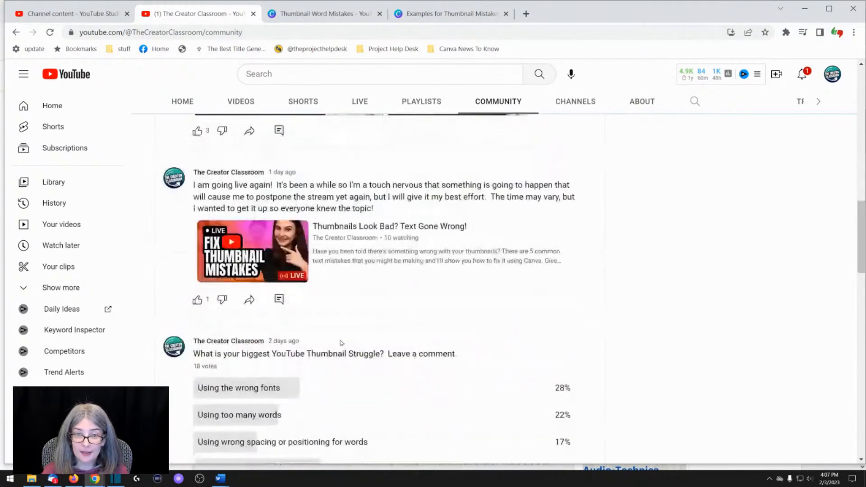
scroll(341, 343, "down", 4)
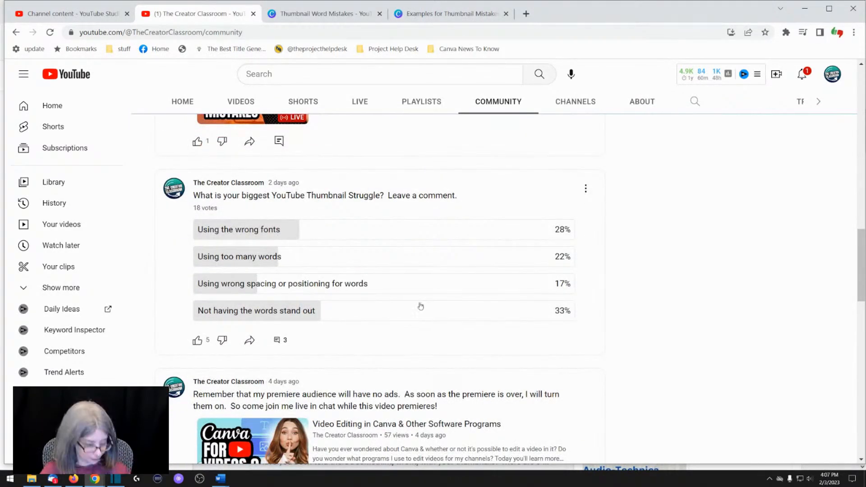
key("ctrl+plus")
key("ctrl+plus")
key("ctrl+plus")
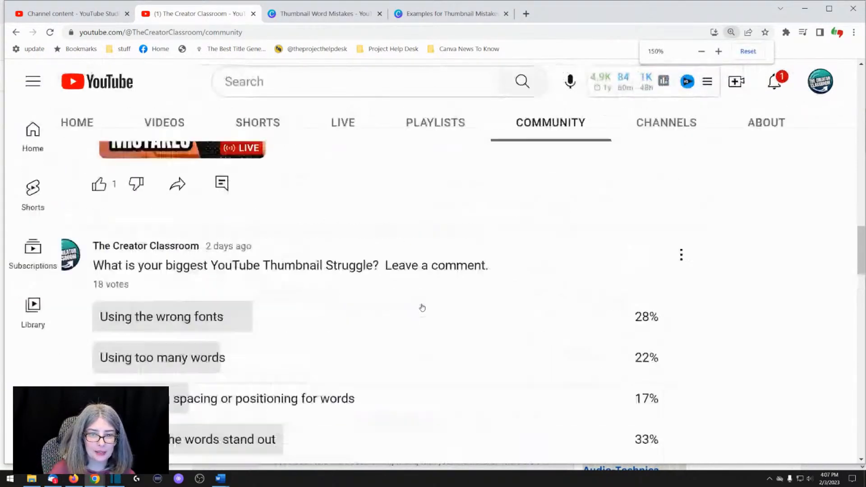
scroll(381, 311, "down", 1)
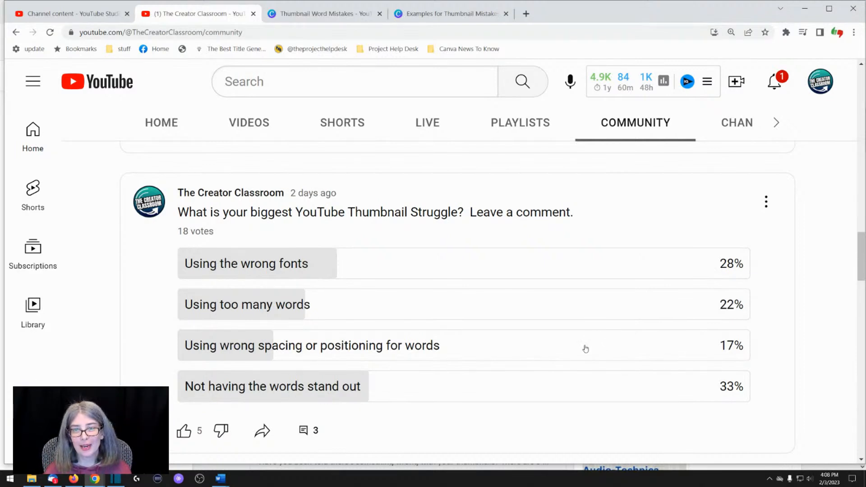
scroll(563, 348, "down", 2)
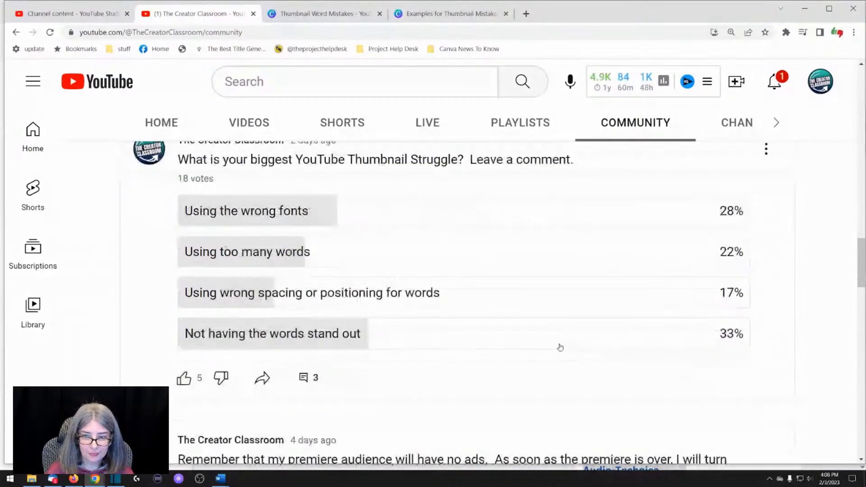
scroll(560, 347, "down", 3)
key("ctrl+minus")
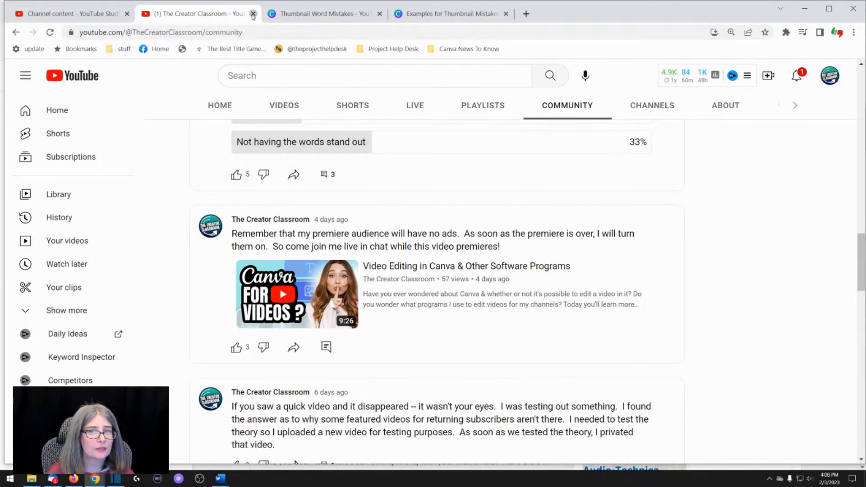
Step: Close the YouTube channel page and open the Canva home page at canva.com
left_click(253, 14)
left_click(253, 14)
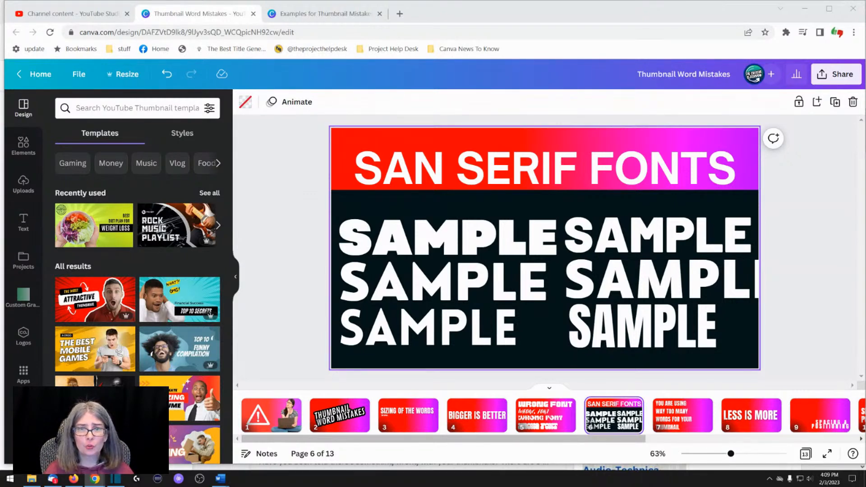
left_click(161, 49)
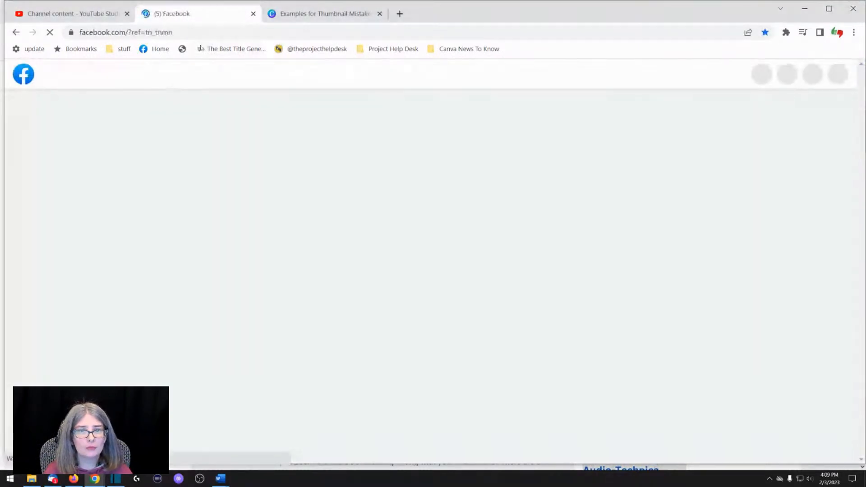
left_click(197, 32)
type("canva")
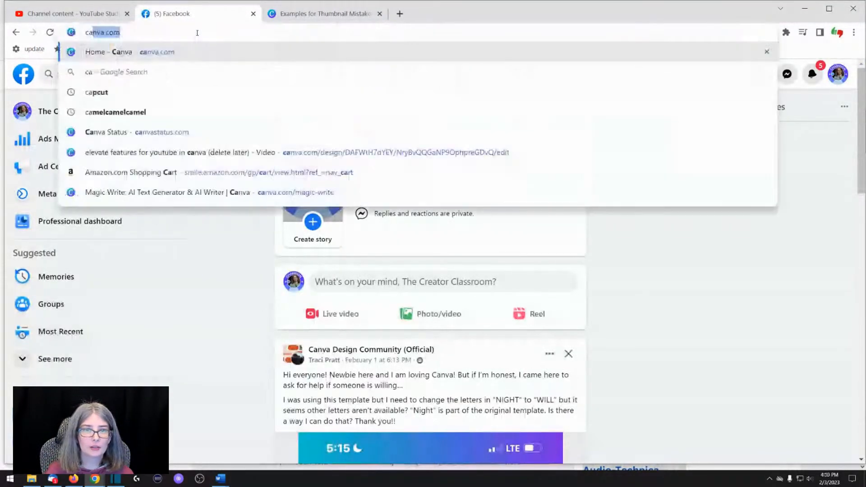
key("Return")
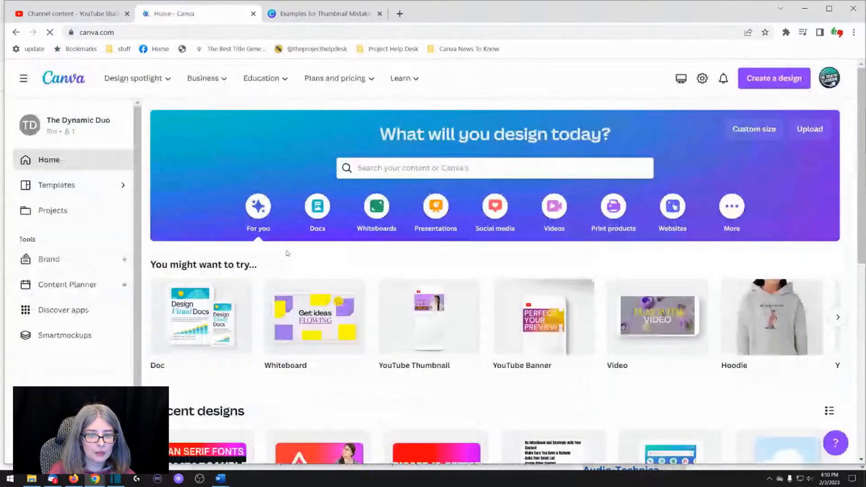
Step: Create a blank Canva Doc and show the home page's Docs category before returning to the new document
left_click(206, 329)
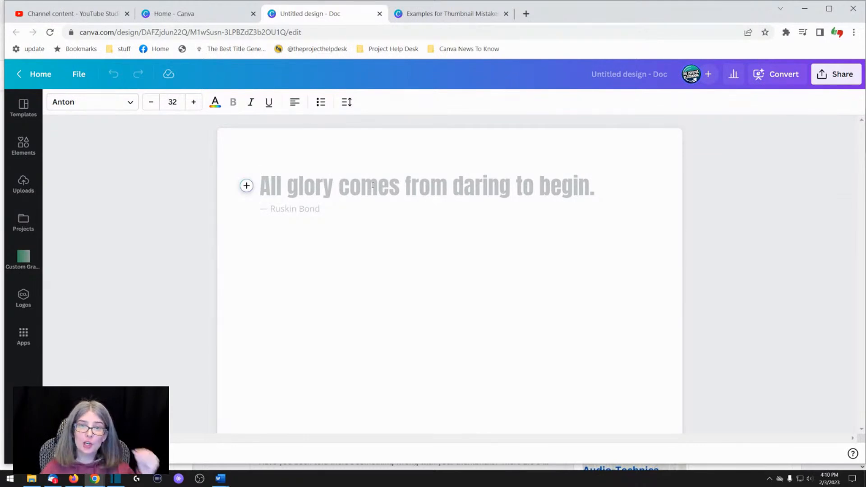
left_click(209, 15)
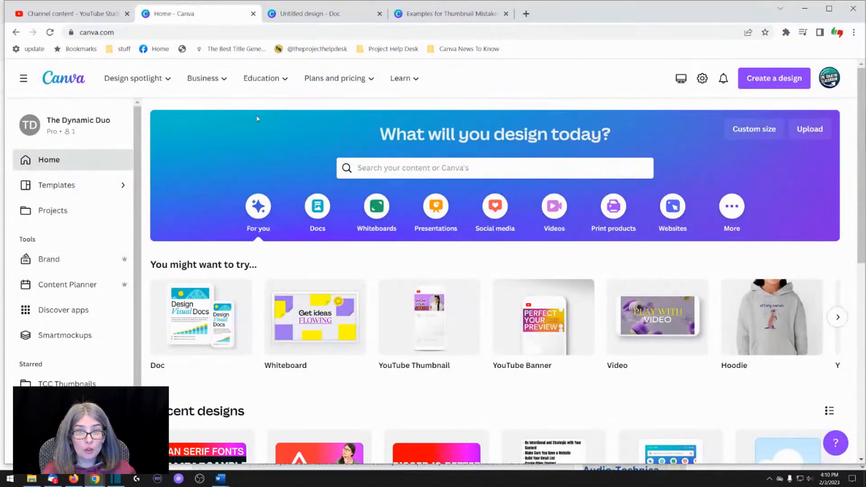
left_click(328, 213)
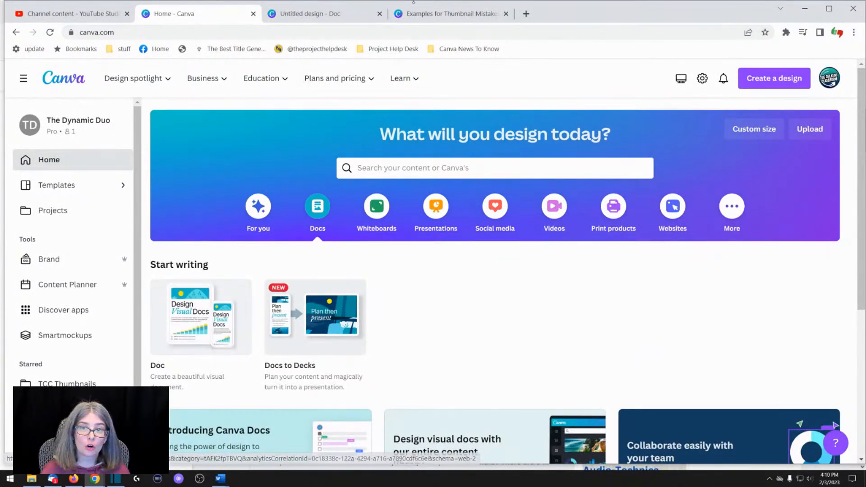
left_click(323, 14)
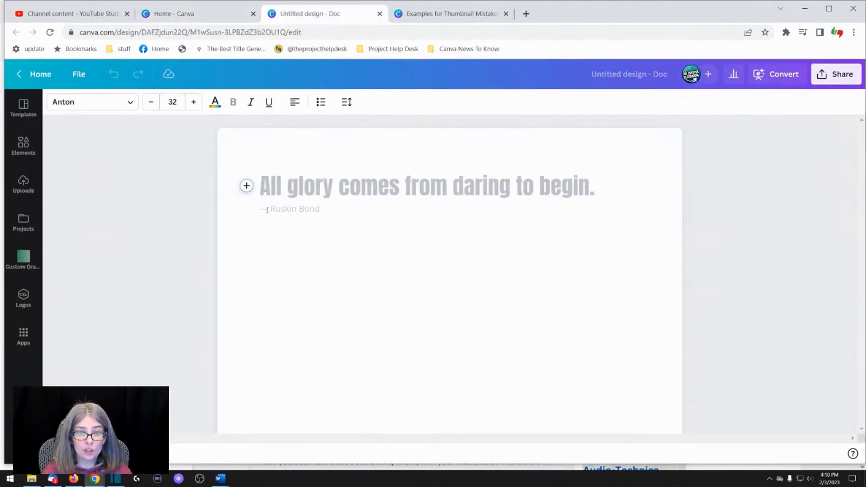
Step: Generate a list in the Doc with the Magic Write prompt "Please give me 15 YouTube Titles talking about Improving Thumbnails with Better Text"
left_click(246, 185)
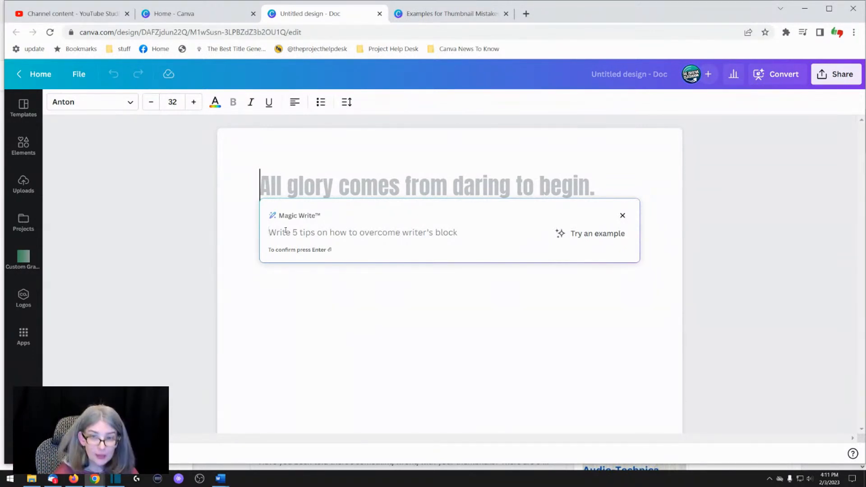
type("Please")
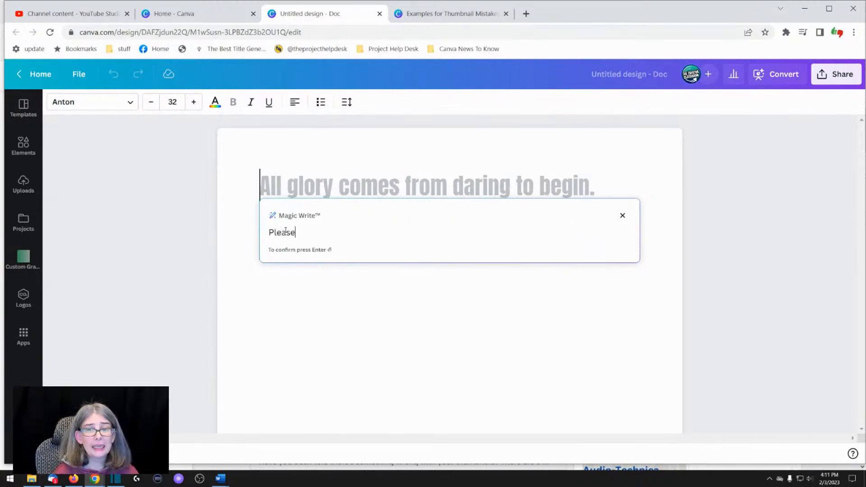
type(" give me 15 YouTube Titles")
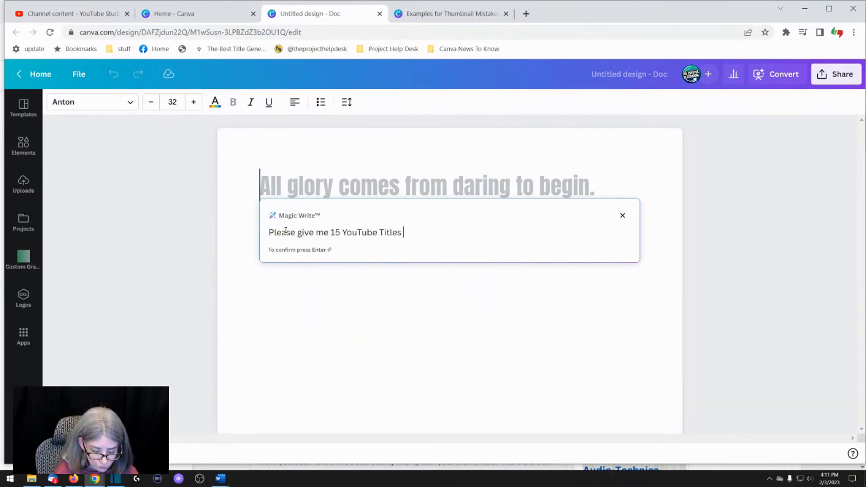
type(" talking about ")
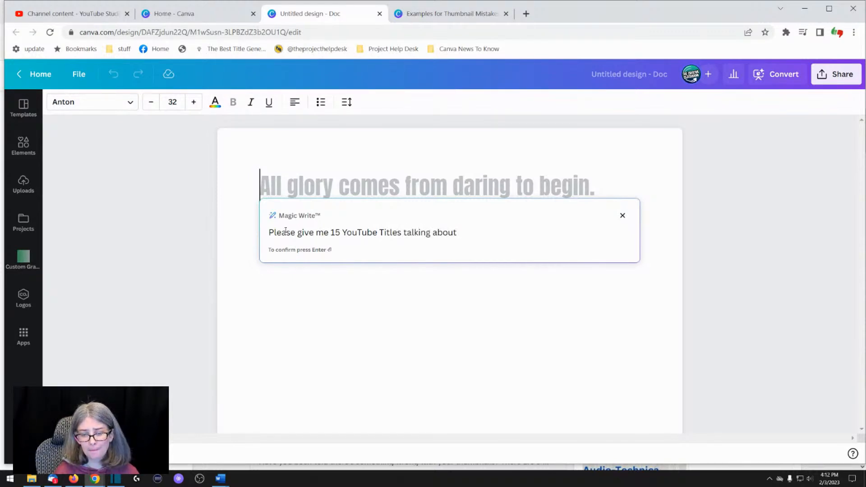
type("T")
key("BackSpace")
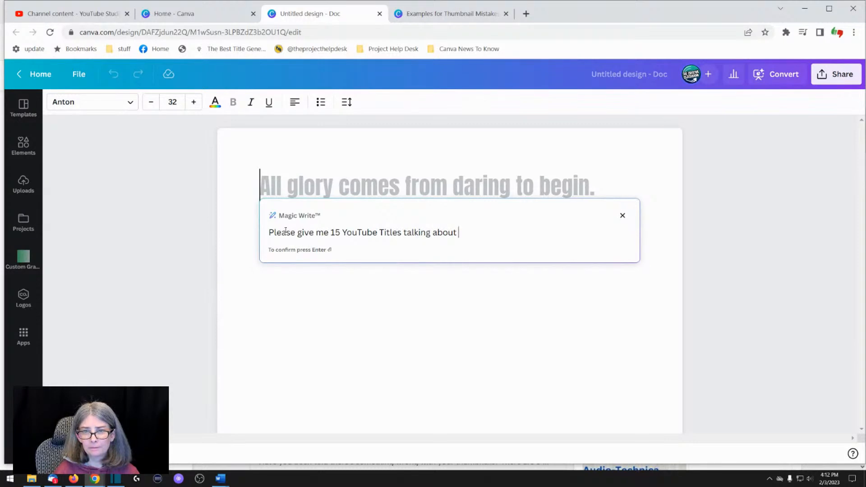
type("Imp")
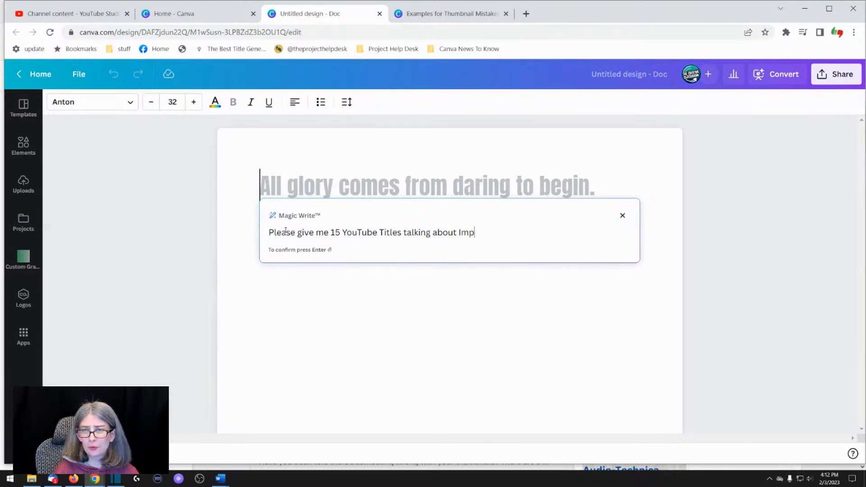
type("roving Thumbnail")
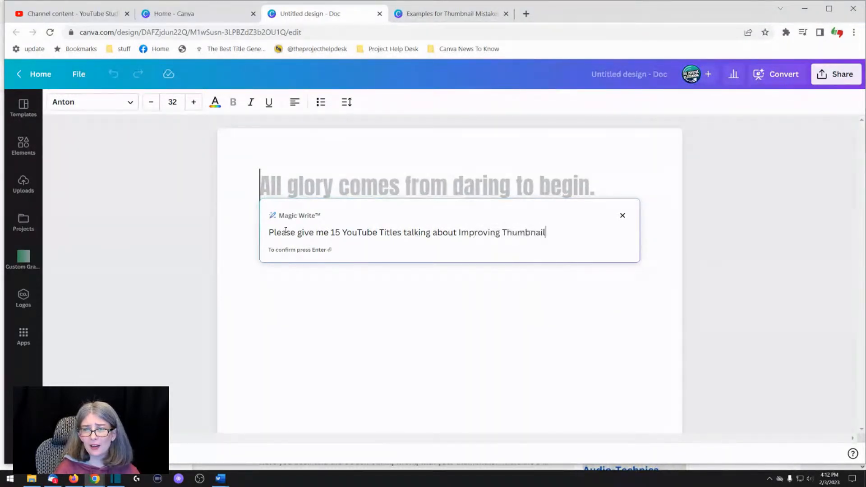
type("s with ")
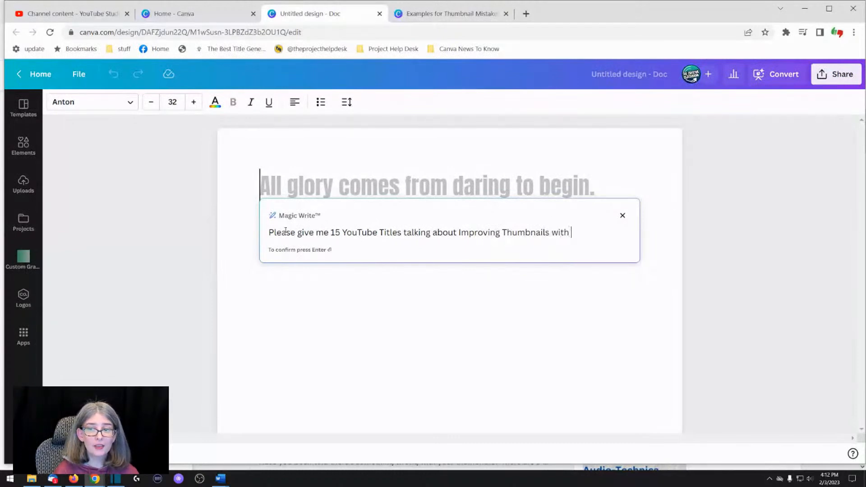
type("Better Text")
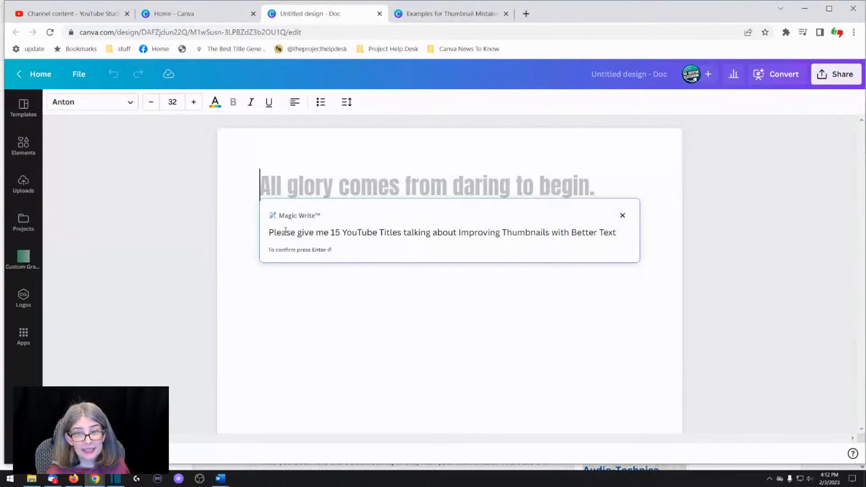
key("Return")
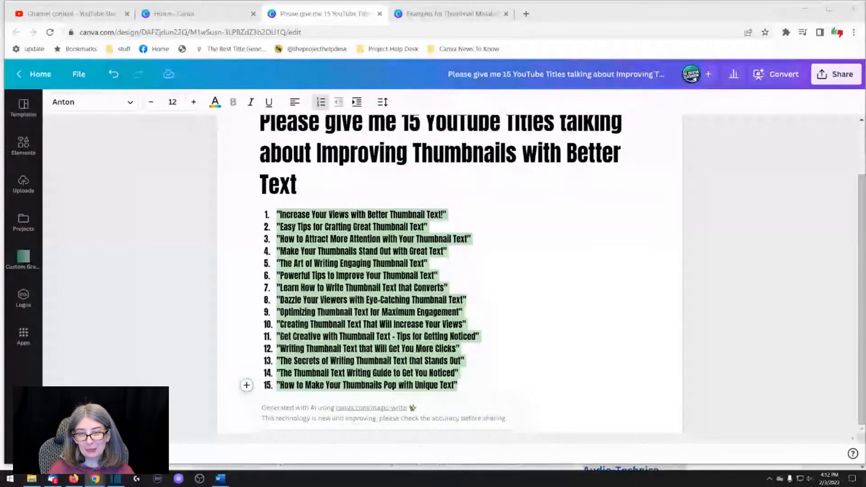
left_click(489, 249)
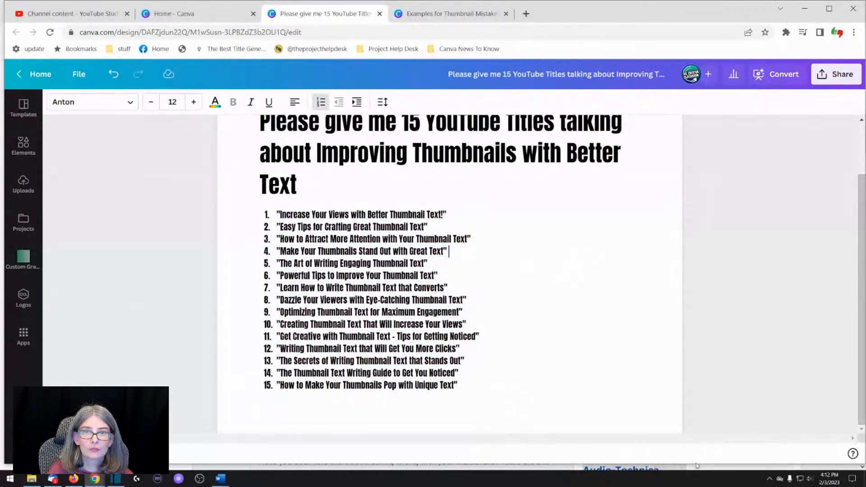
Step: Maximize the browser window and set the font size of all 15 generated titles to 27
left_click(825, 9)
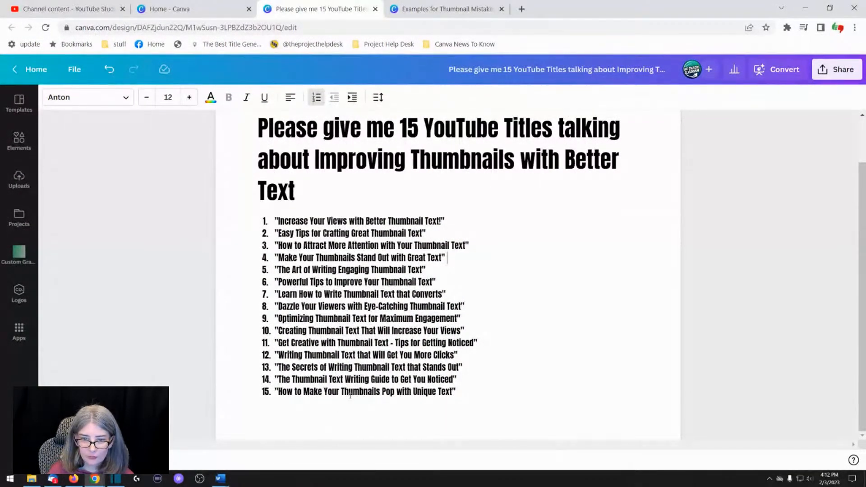
left_click_drag(456, 391, 260, 218)
left_click(189, 98)
left_click(189, 98)
left_click(189, 97)
left_click(189, 97)
left_click(189, 97)
left_click(189, 97)
left_click(189, 97)
left_click(189, 97)
left_click(189, 98)
left_click(189, 98)
left_click(189, 97)
left_click(189, 98)
left_click(189, 98)
left_click(189, 97)
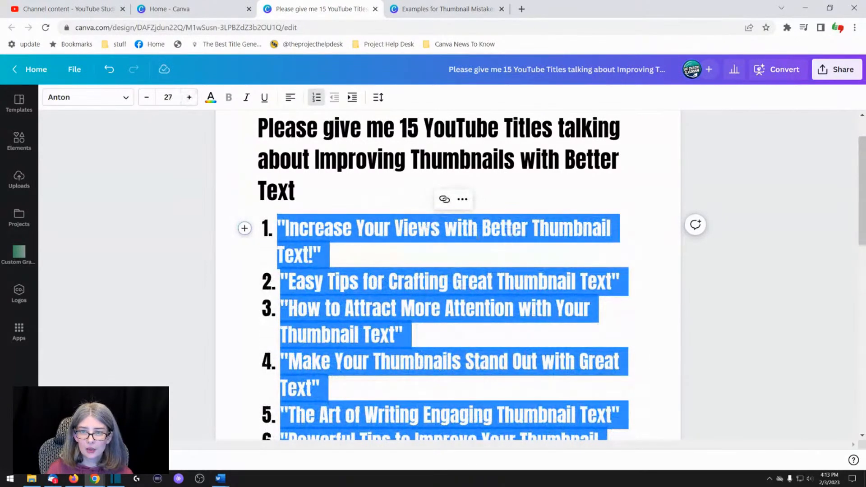
left_click(477, 228)
Step: Italicize the word "Crafting" in the second generated title
scroll(415, 238, "up", 1)
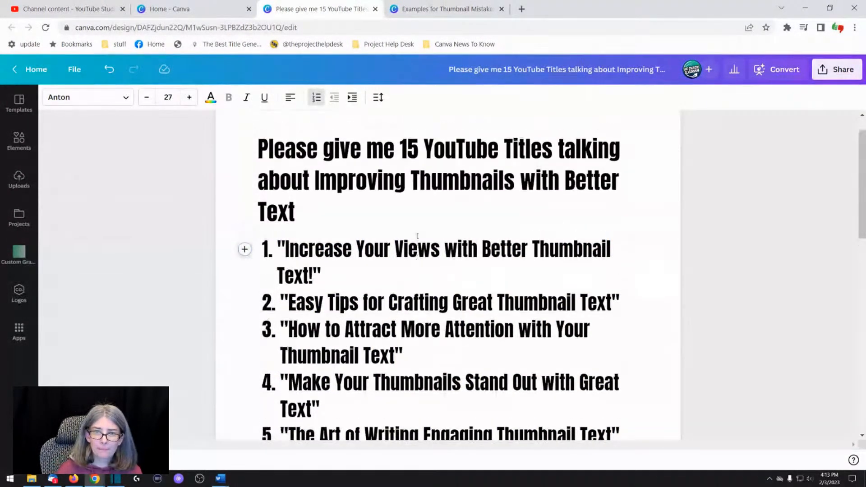
scroll(414, 243, "down", 1)
left_click(332, 208)
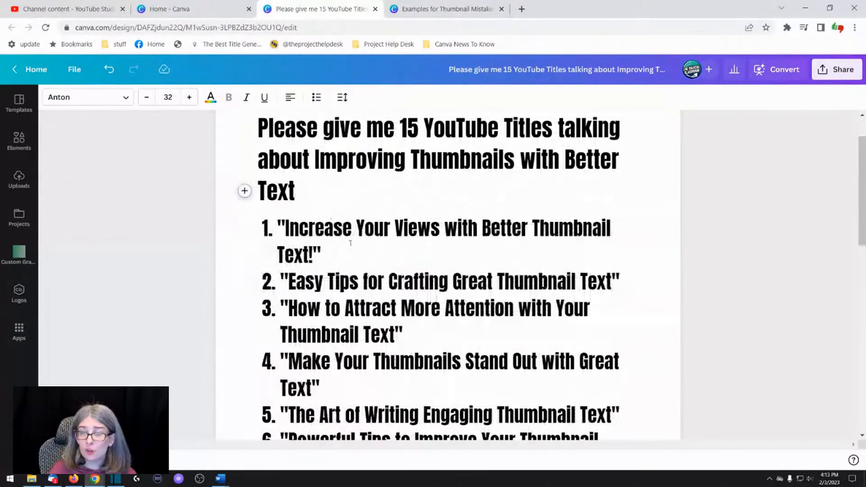
scroll(337, 245, "down", 1)
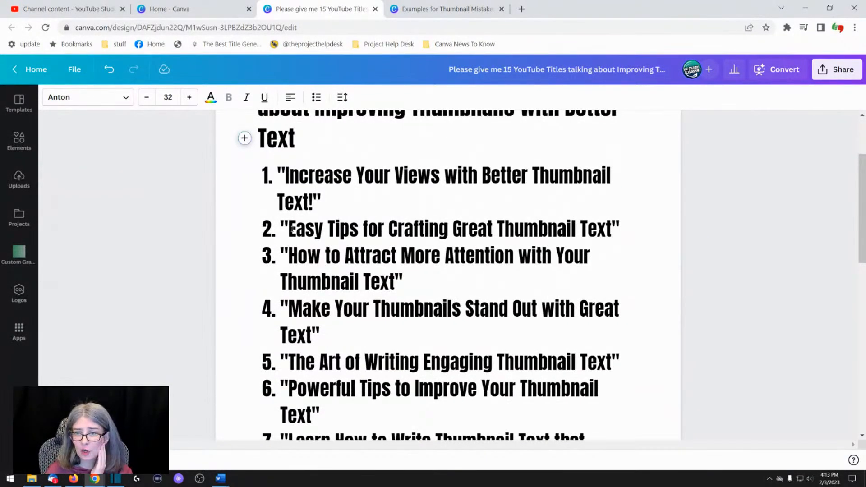
left_click(390, 228)
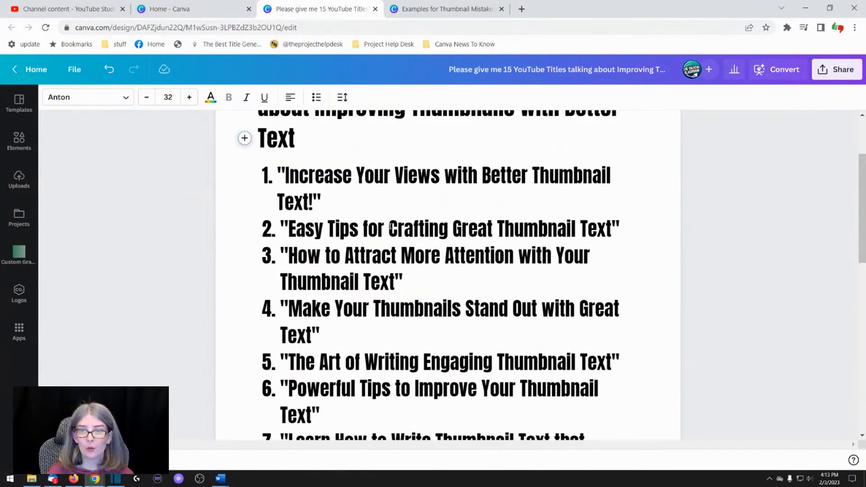
left_click_drag(399, 226, 445, 229)
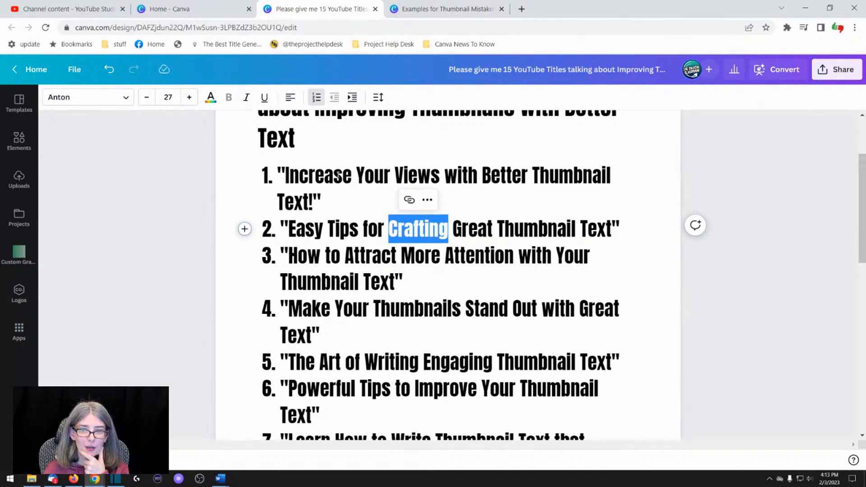
left_click(246, 97)
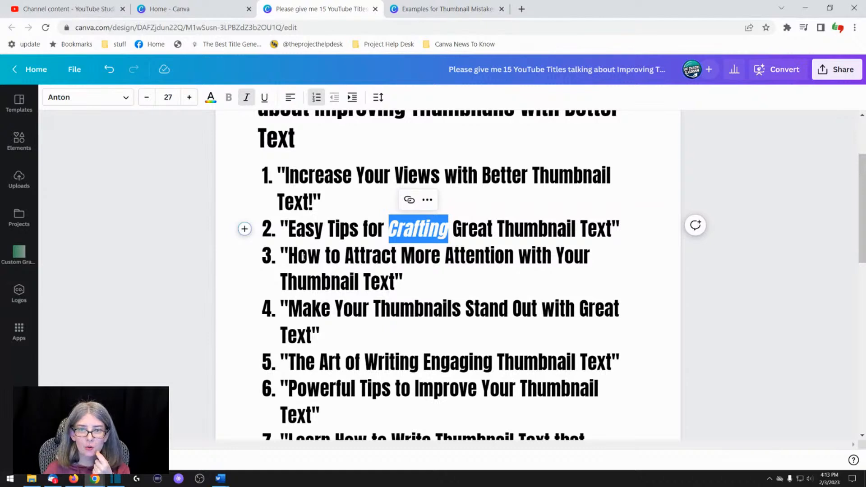
left_click(305, 256)
left_click_drag(389, 225, 445, 231)
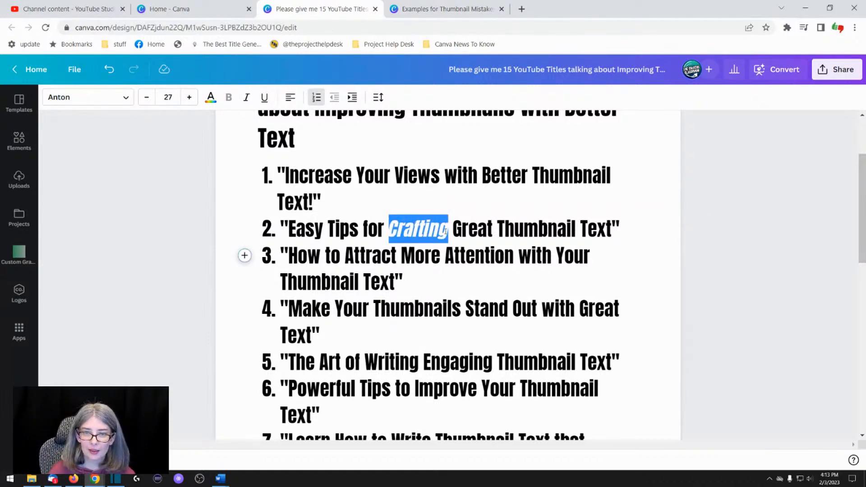
left_click(423, 256)
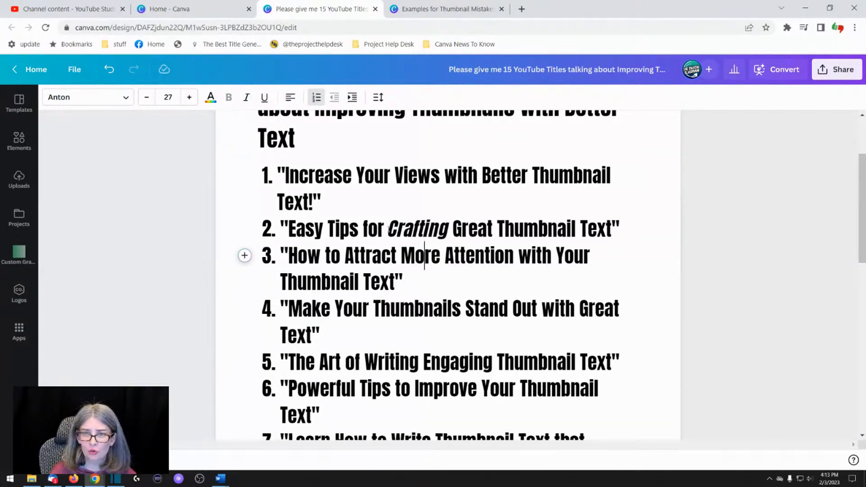
Step: Replace the italic word "Crafting" in the second generated title with all-caps "CRAFTING" and remove its italics
left_click_drag(388, 229, 446, 230)
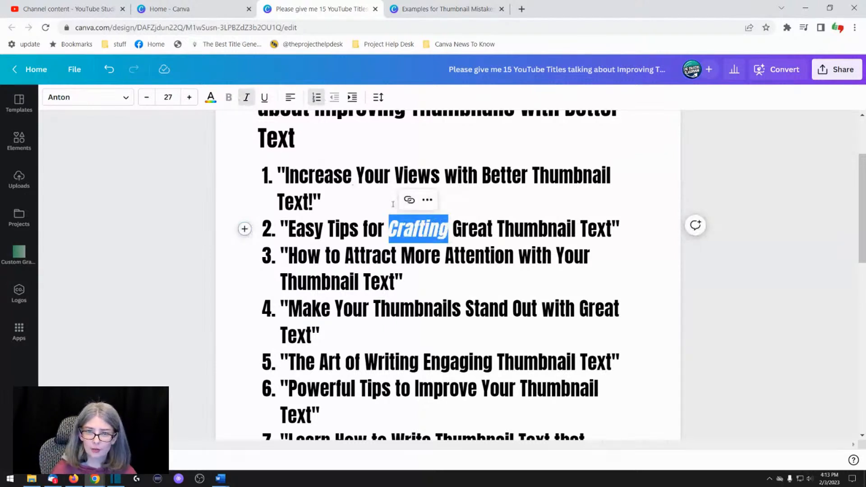
type("CRAFTING")
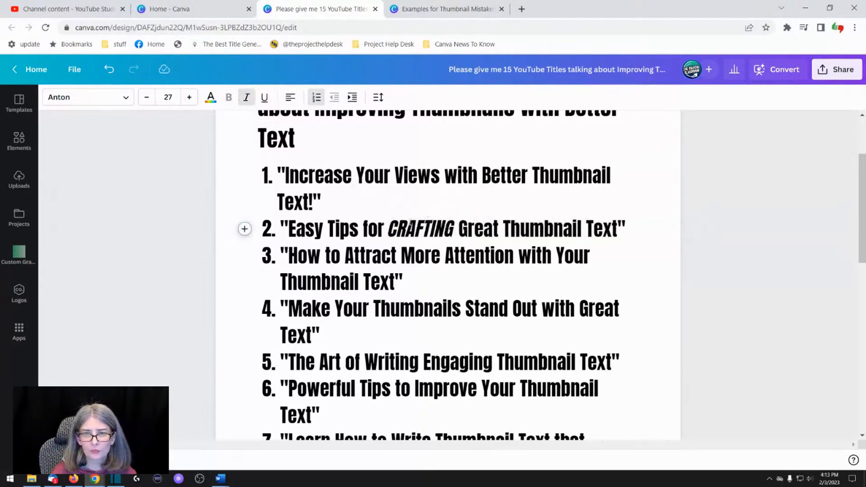
right_click(407, 229)
left_click_drag(388, 226, 453, 229)
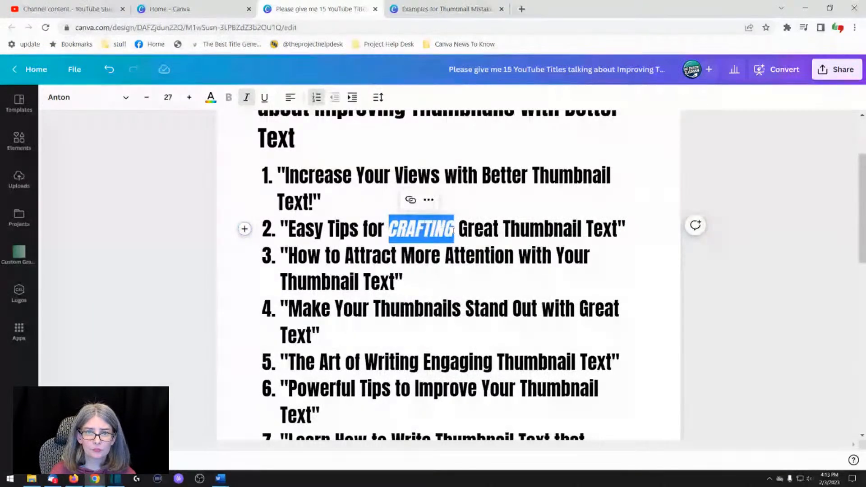
left_click(250, 98)
left_click(373, 255)
Step: Review the remaining generated titles through number 15, highlighting the wording of the fifth title, "The Art of Writing Engaging Thumbnail Text"
scroll(379, 248, "down", 2)
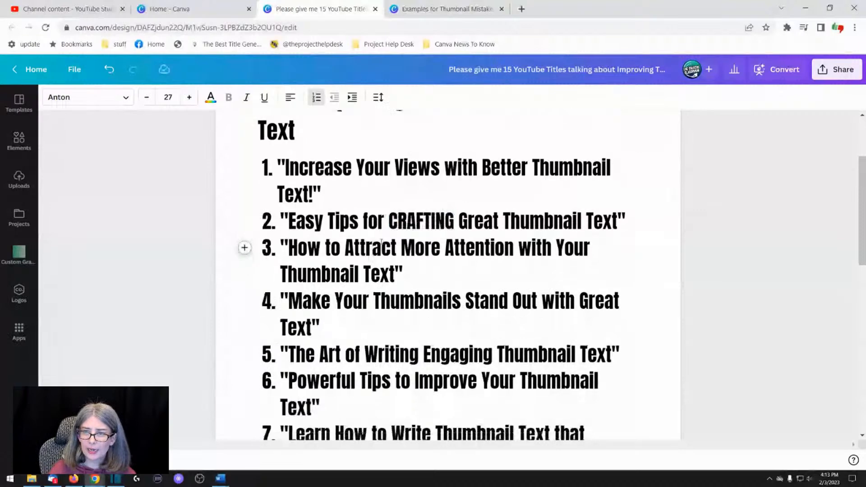
scroll(382, 242, "down", 2)
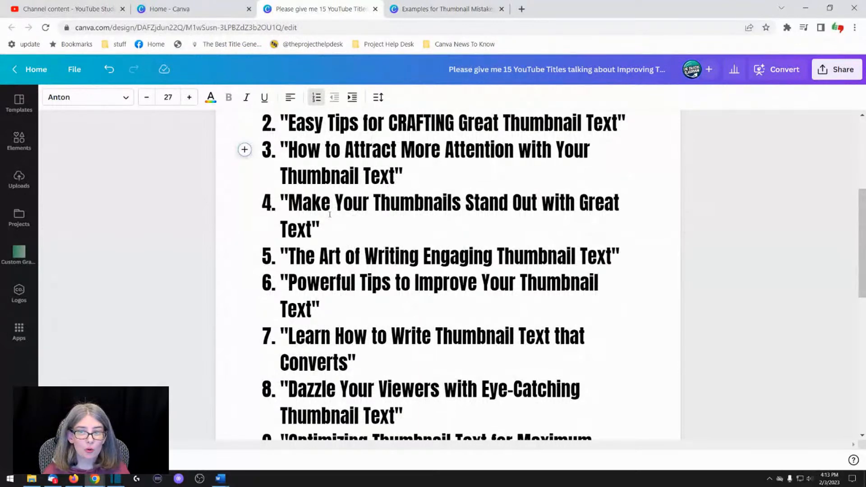
scroll(333, 221, "down", 2)
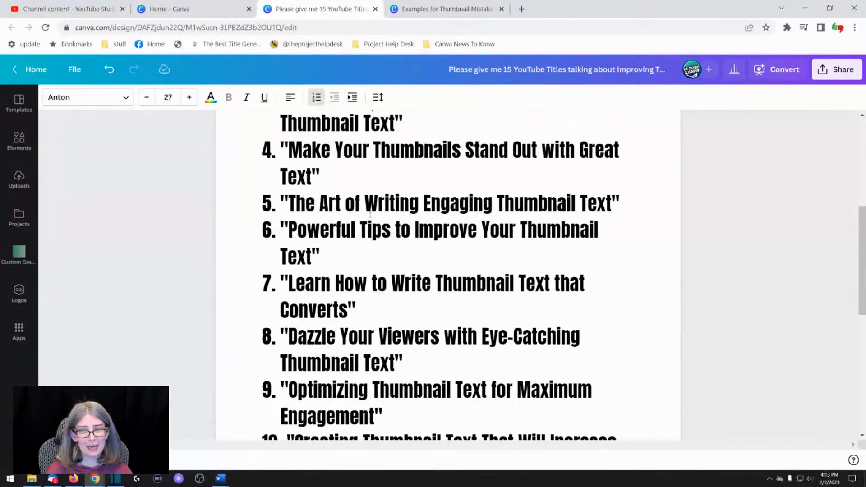
left_click_drag(288, 203, 612, 201)
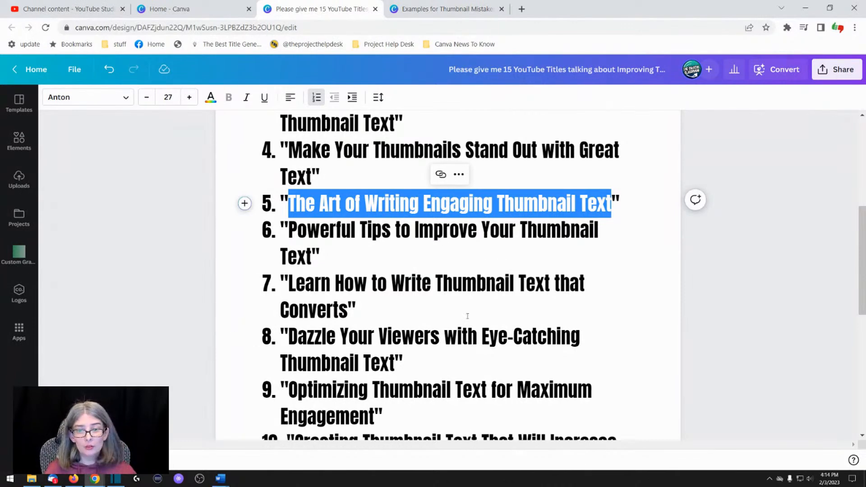
scroll(596, 304, "down", 1)
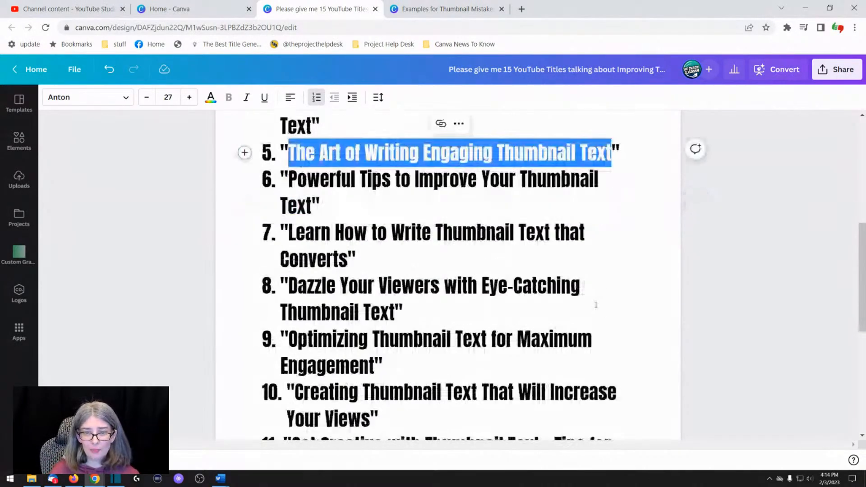
scroll(596, 305, "down", 3)
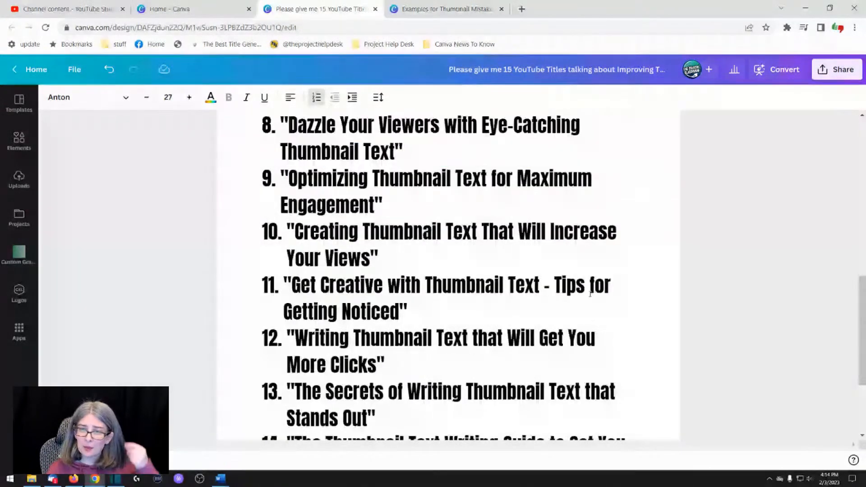
scroll(590, 293, "down", 3)
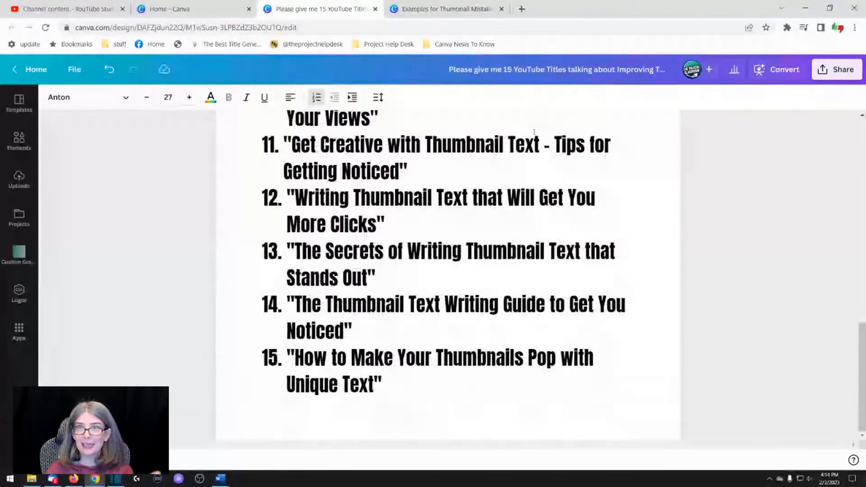